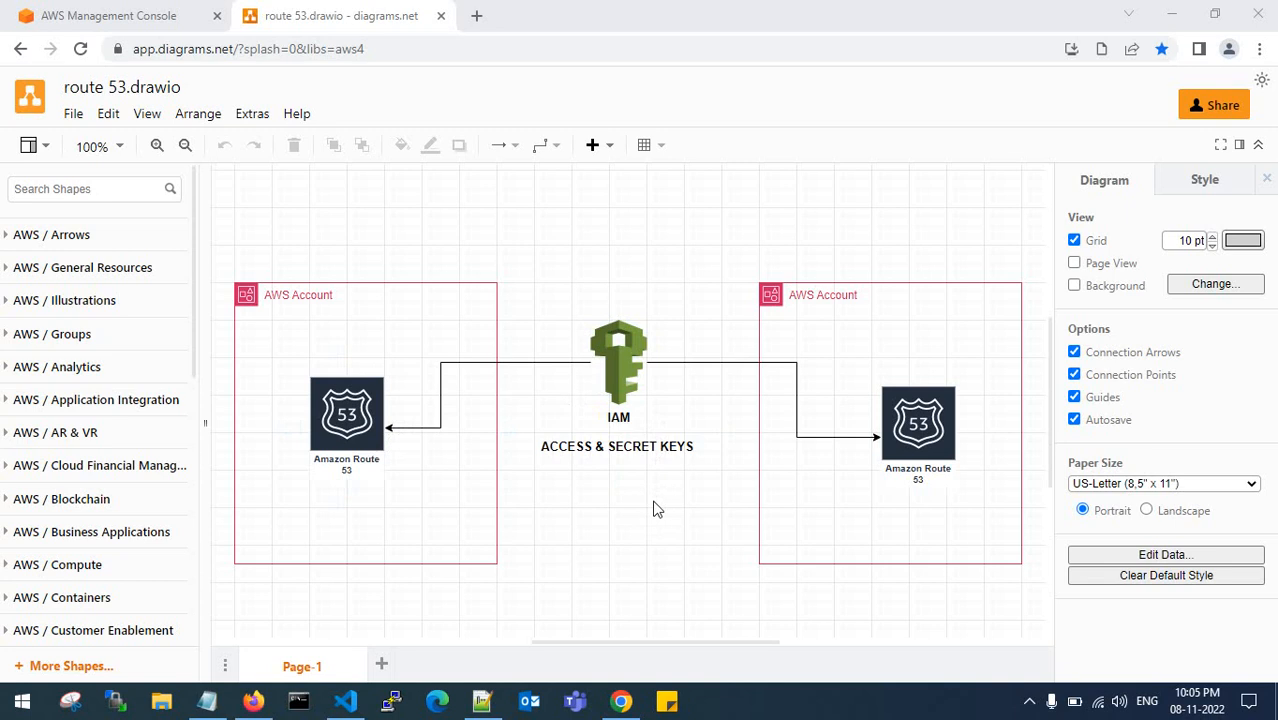
Switch to the AWS console in Firefox, open Route 53 in a new tab and start creating a hosted zone.
left_click(258, 702)
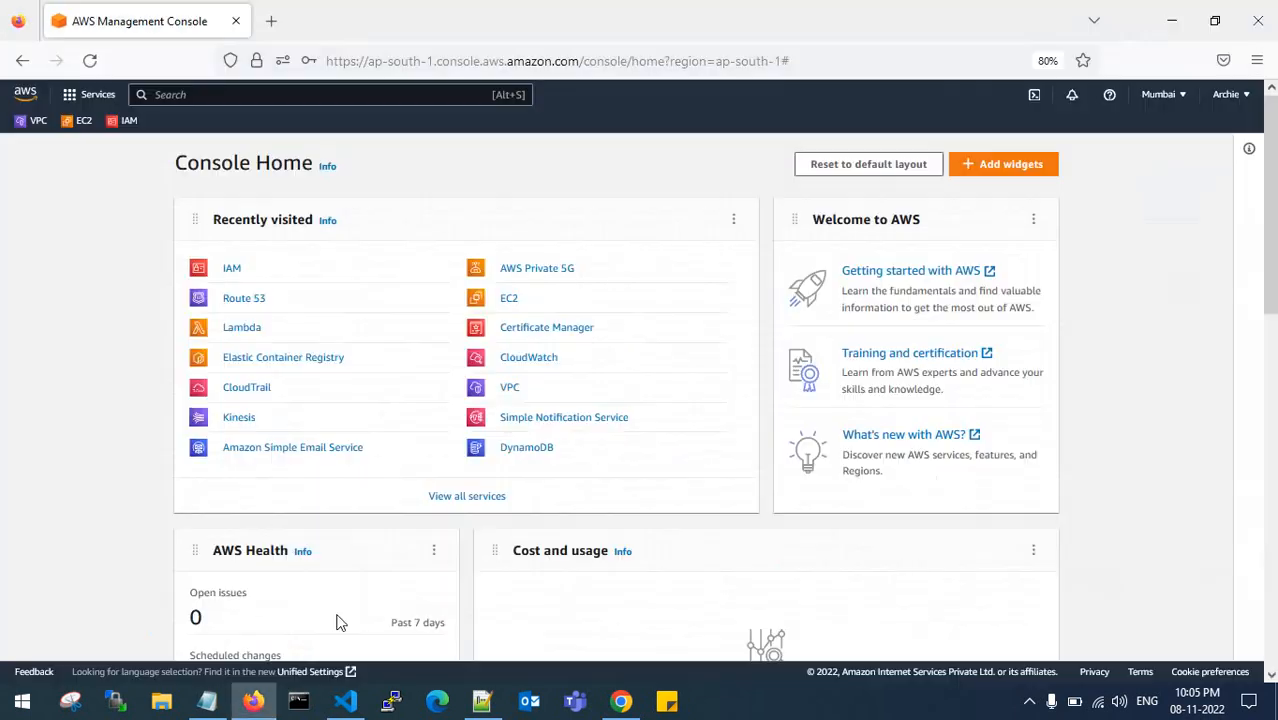
right_click(246, 306)
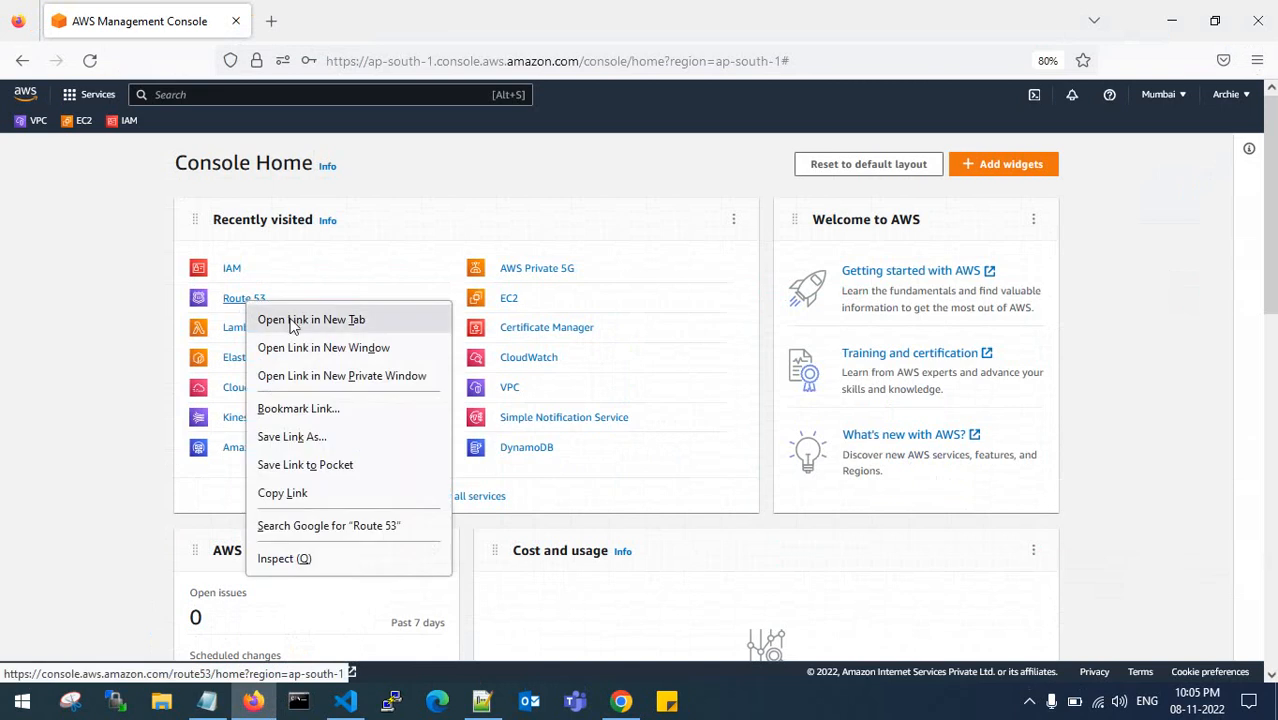
left_click(285, 320)
left_click(343, 8)
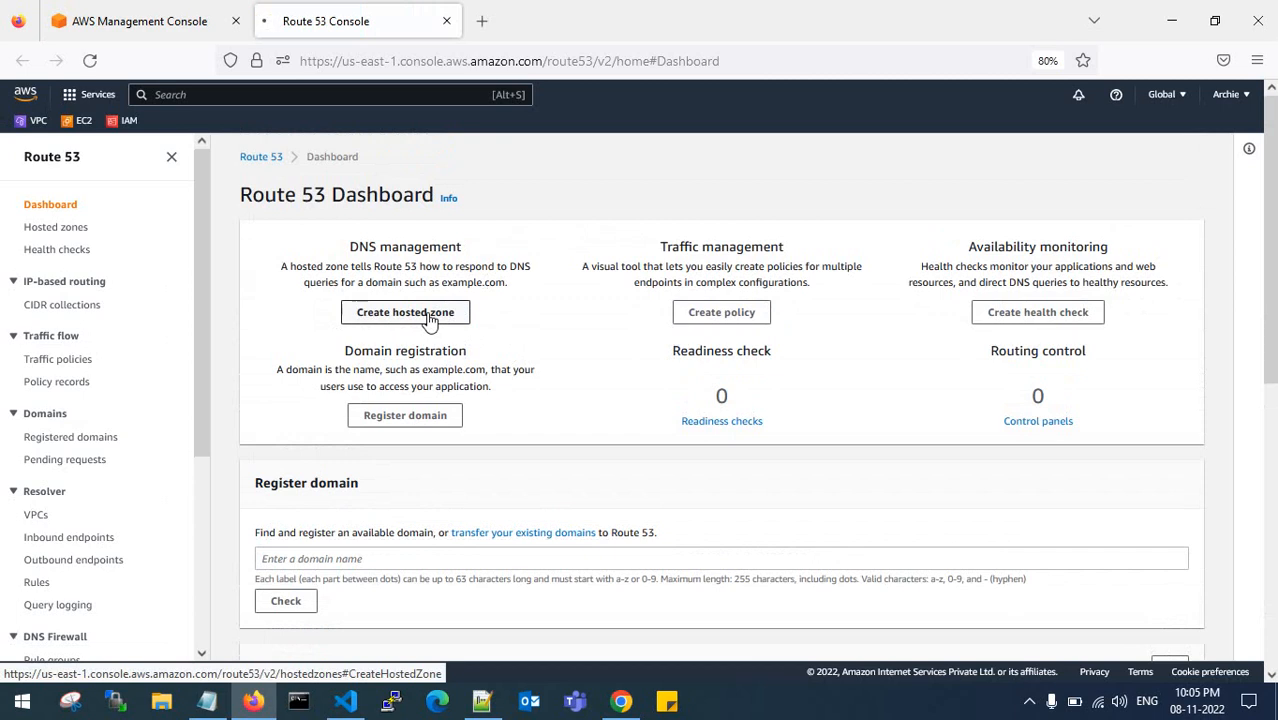
left_click(405, 312)
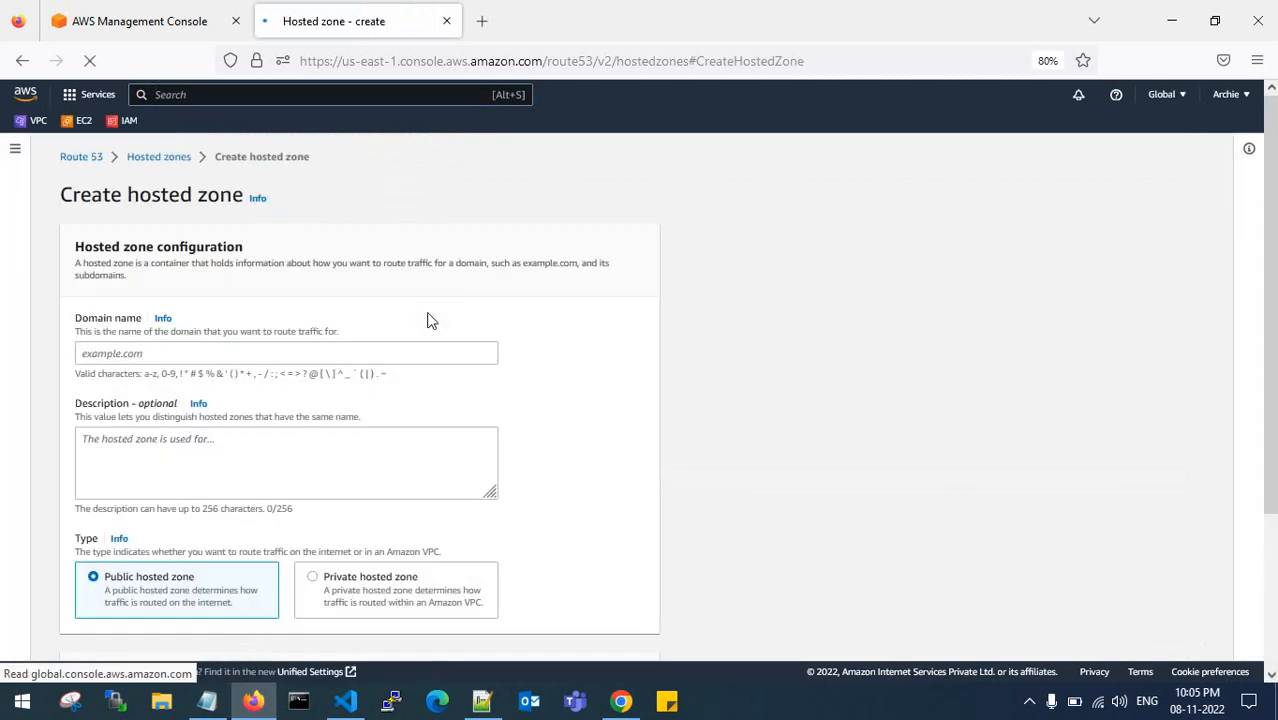
Create a public hosted zone for the owner's personal .xyz domain with the description "sample" and dismiss the notification.
left_click(231, 353)
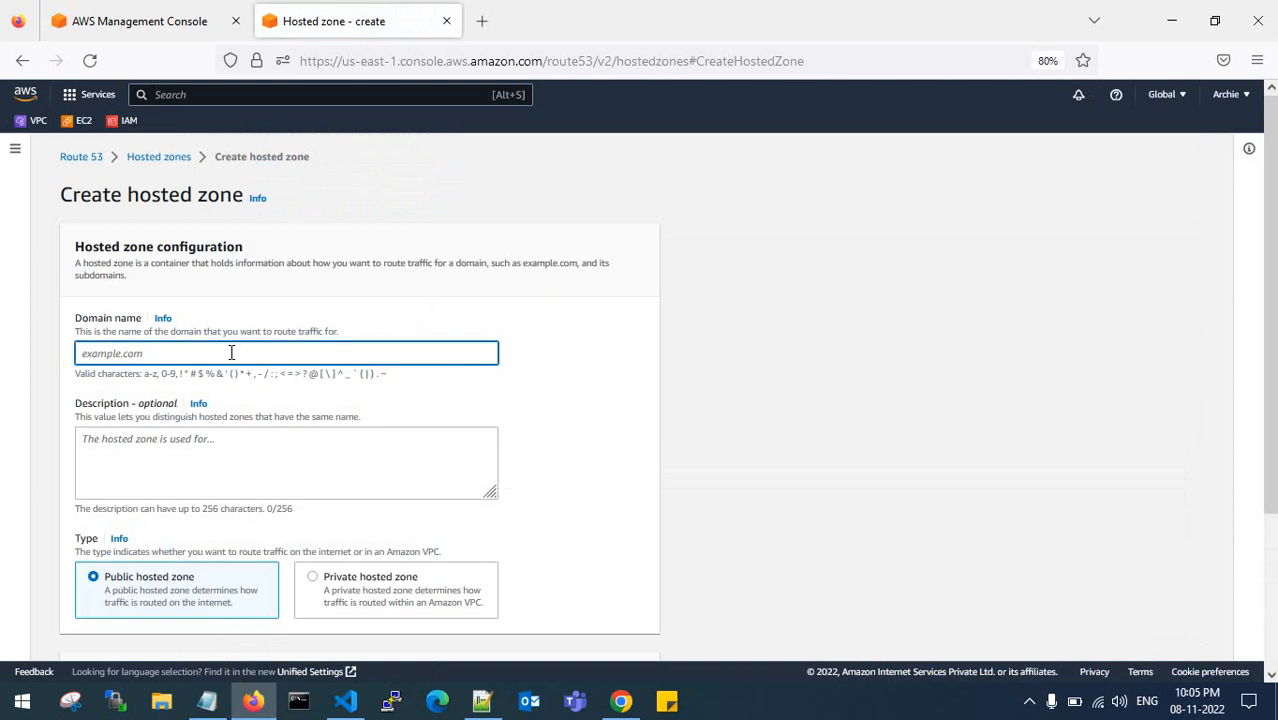
type("taru")
left_click(219, 446)
type("sample")
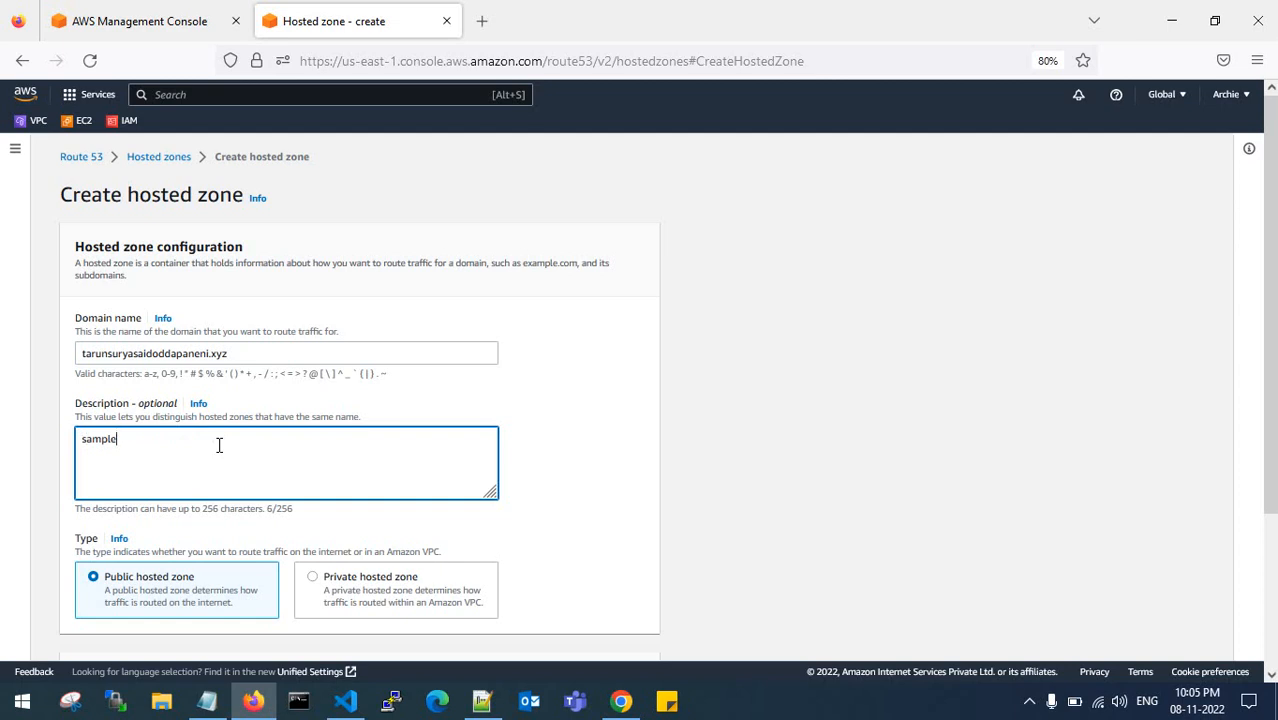
scroll(480, 425, "down", 3)
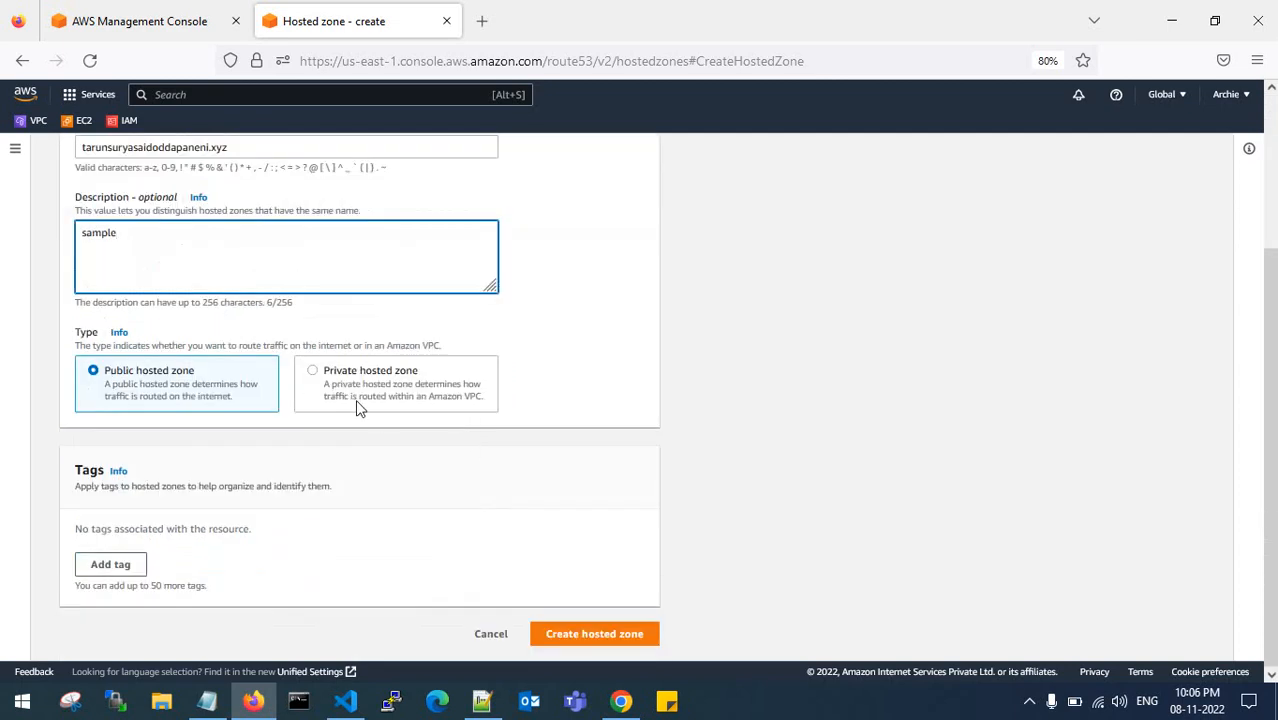
left_click(593, 633)
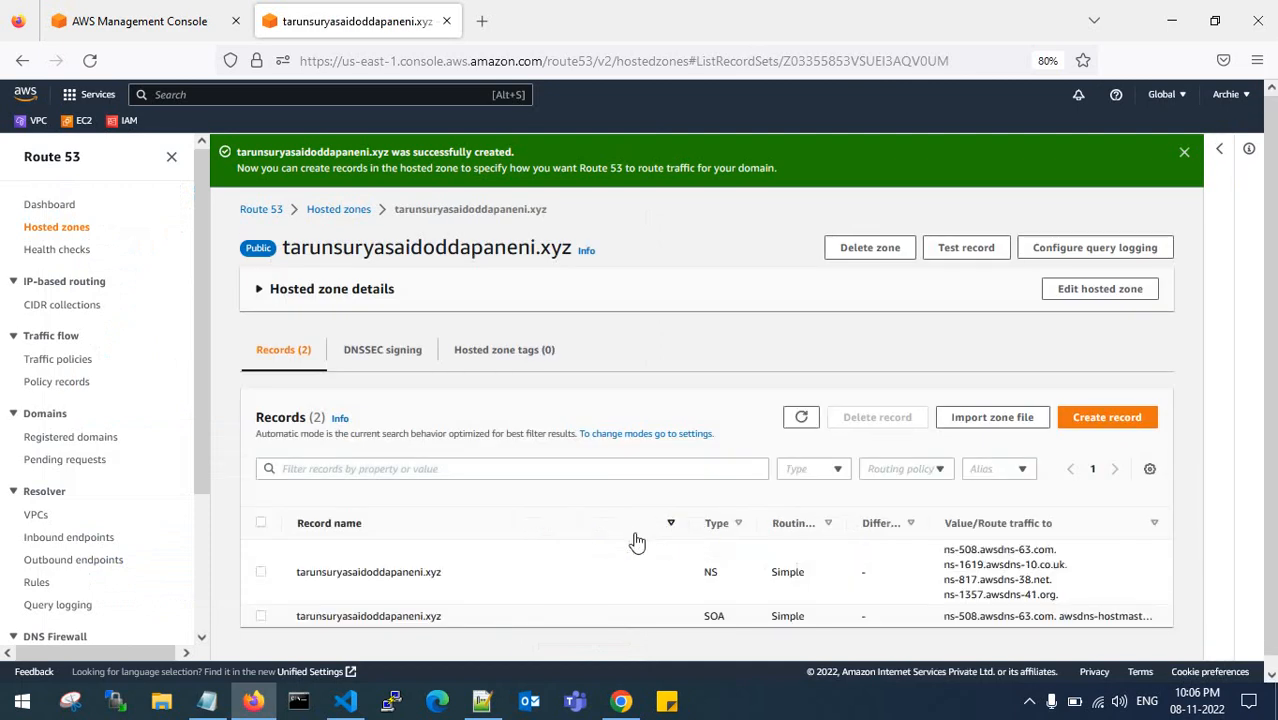
left_click(1184, 152)
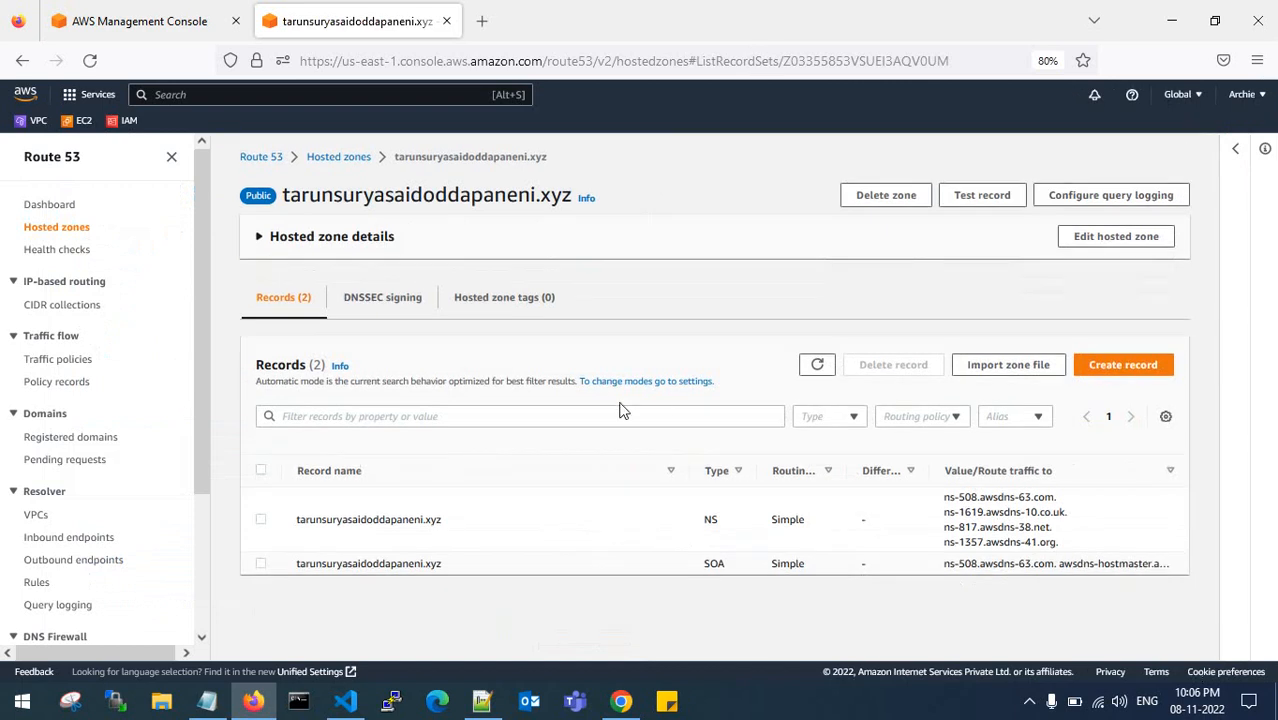
Open the account's Security credentials page in a new tab and switch to it.
left_click(1243, 94)
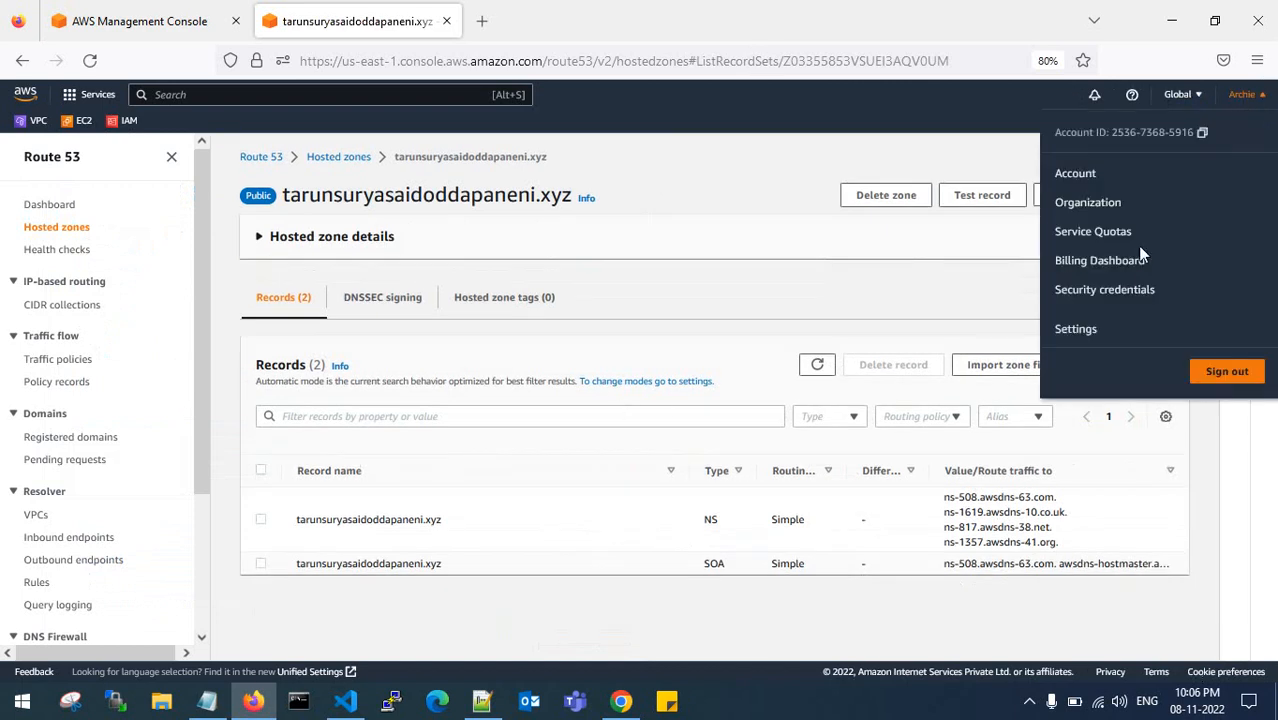
right_click(1104, 289)
left_click(1125, 231)
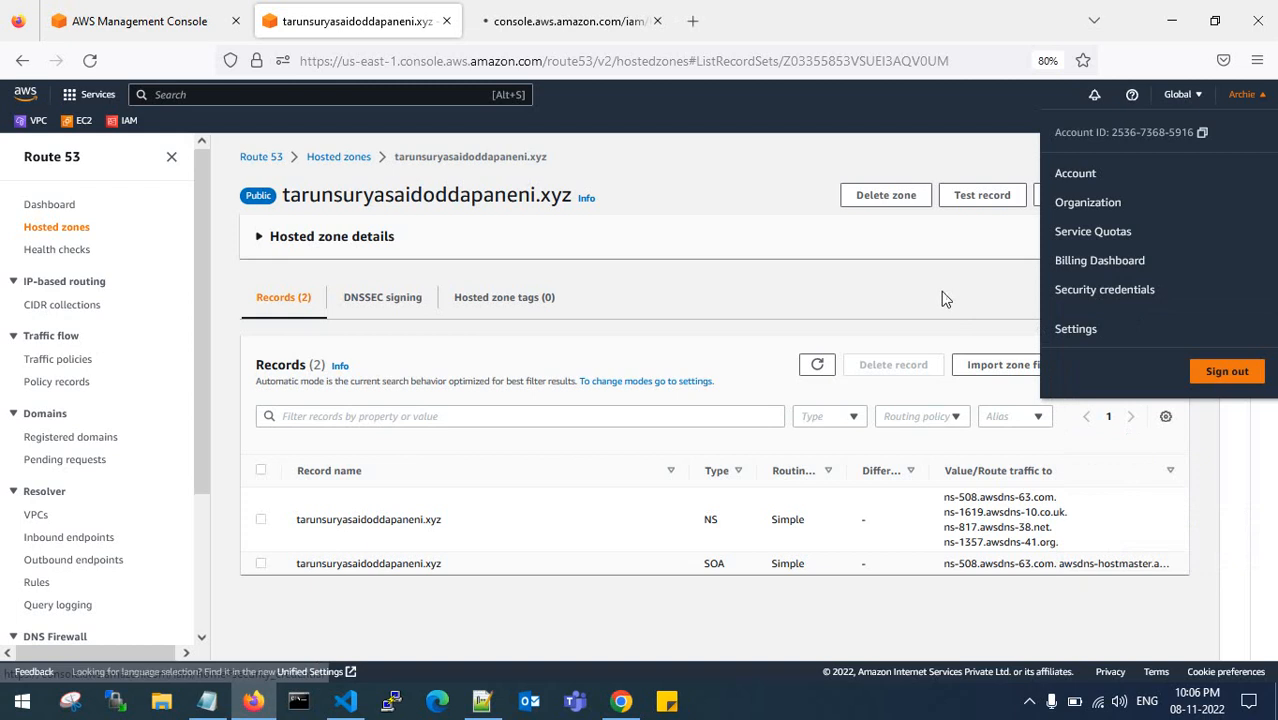
left_click(941, 291)
left_click(546, 8)
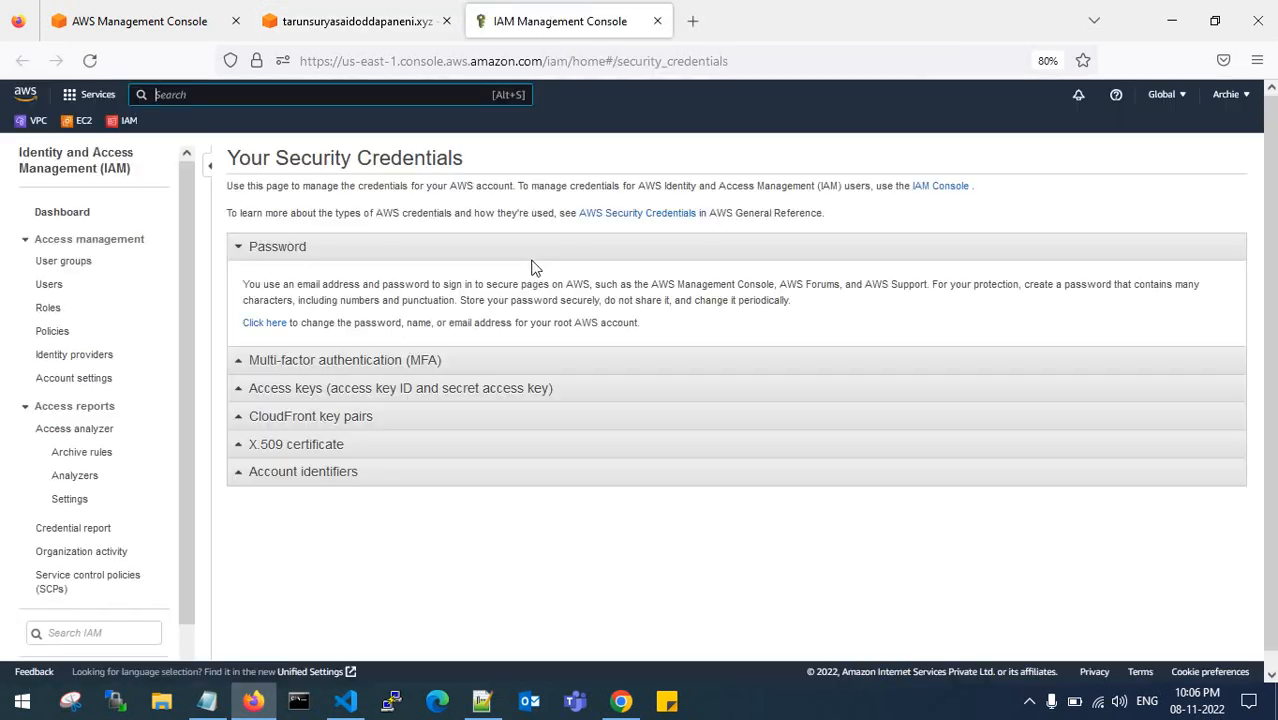
Create a new root access key under Access keys and download its key file.
left_click(238, 390)
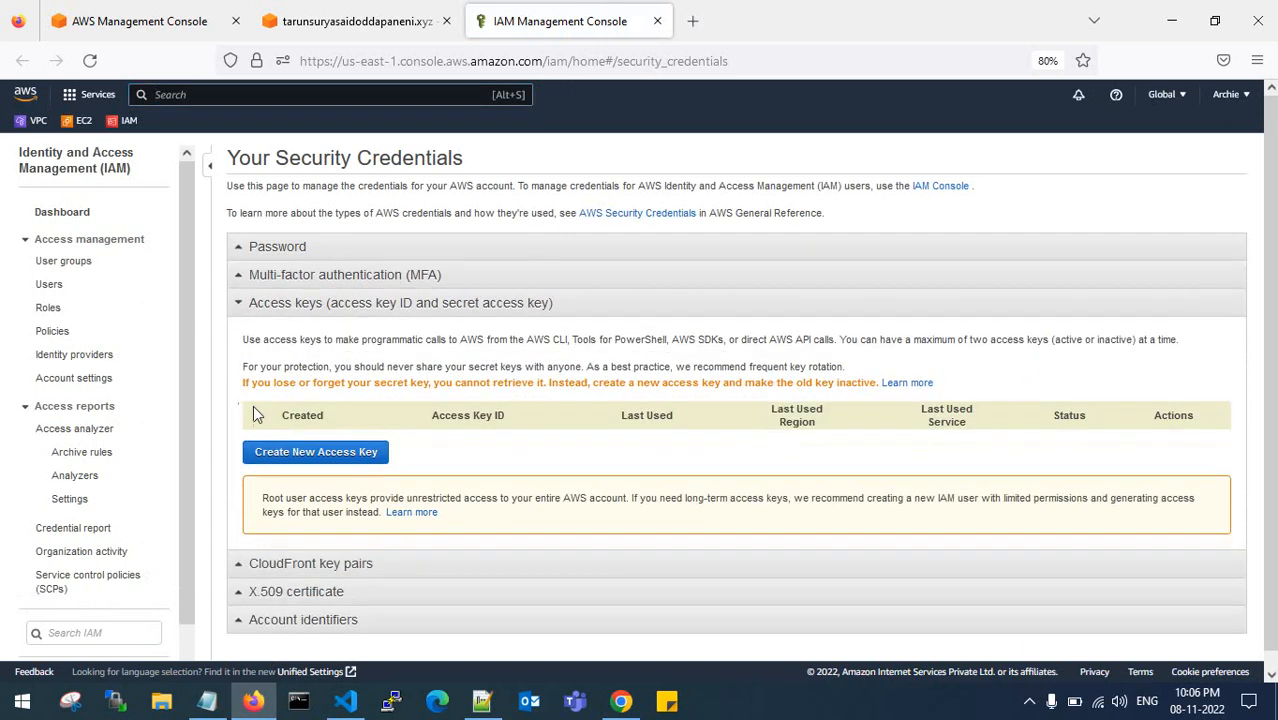
left_click(347, 454)
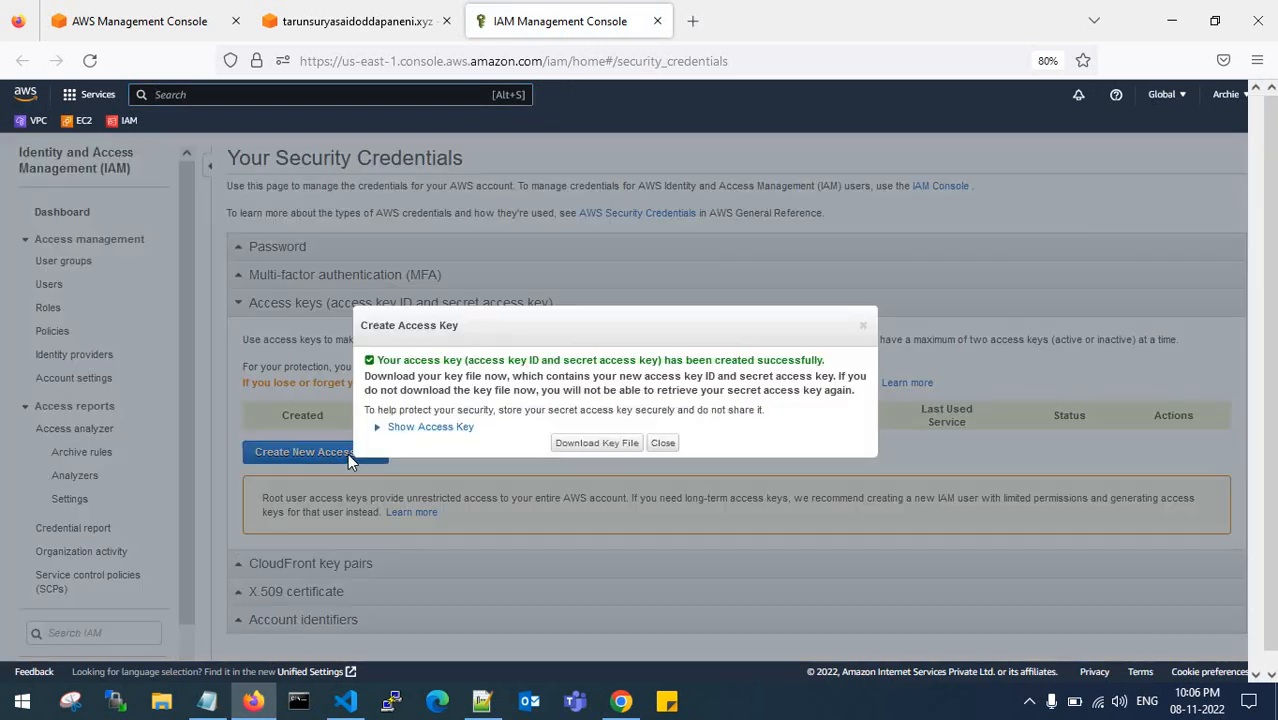
left_click(630, 447)
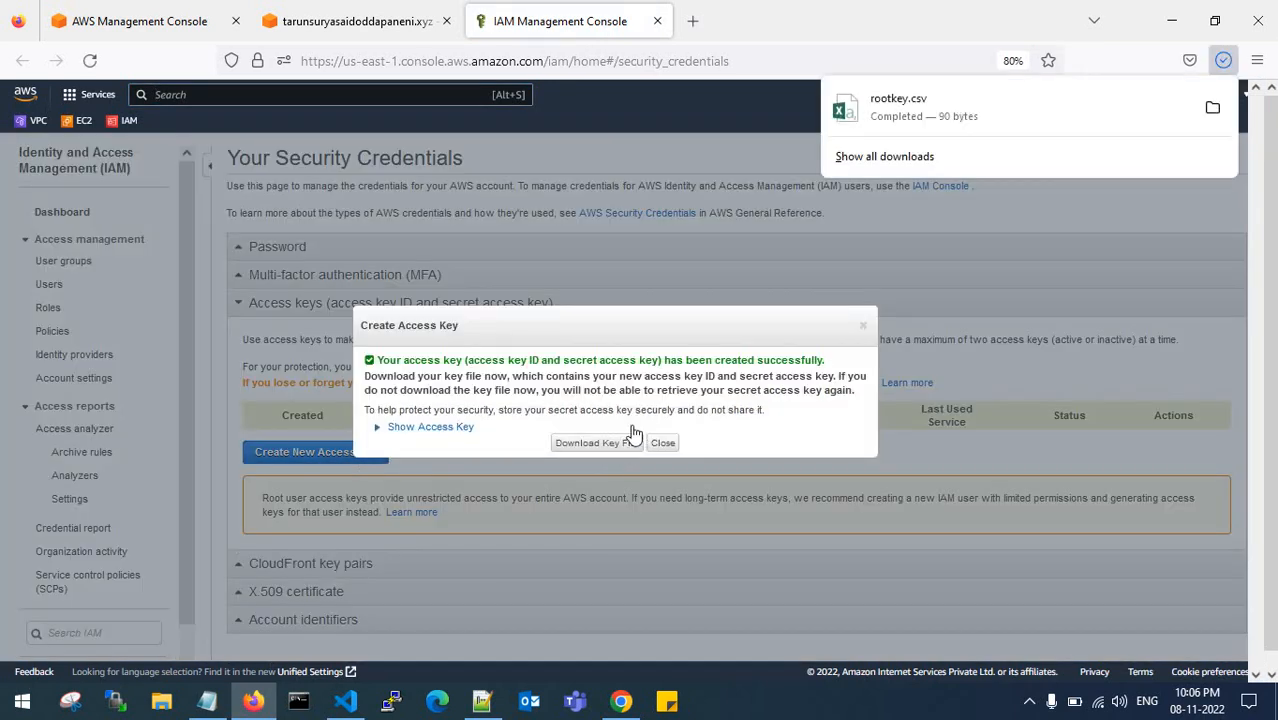
Open the downloaded rootkey CSV file from the Downloads folder and close the Create Access Key dialog.
left_click(1211, 107)
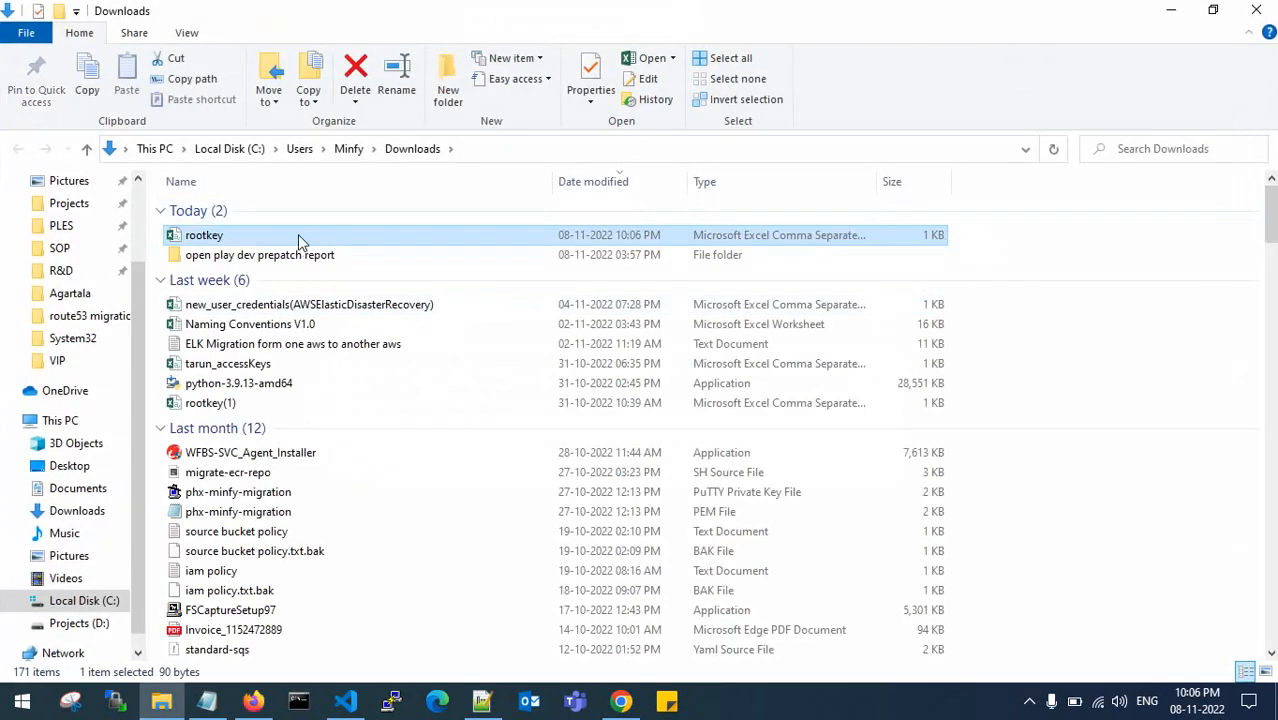
right_click(298, 240)
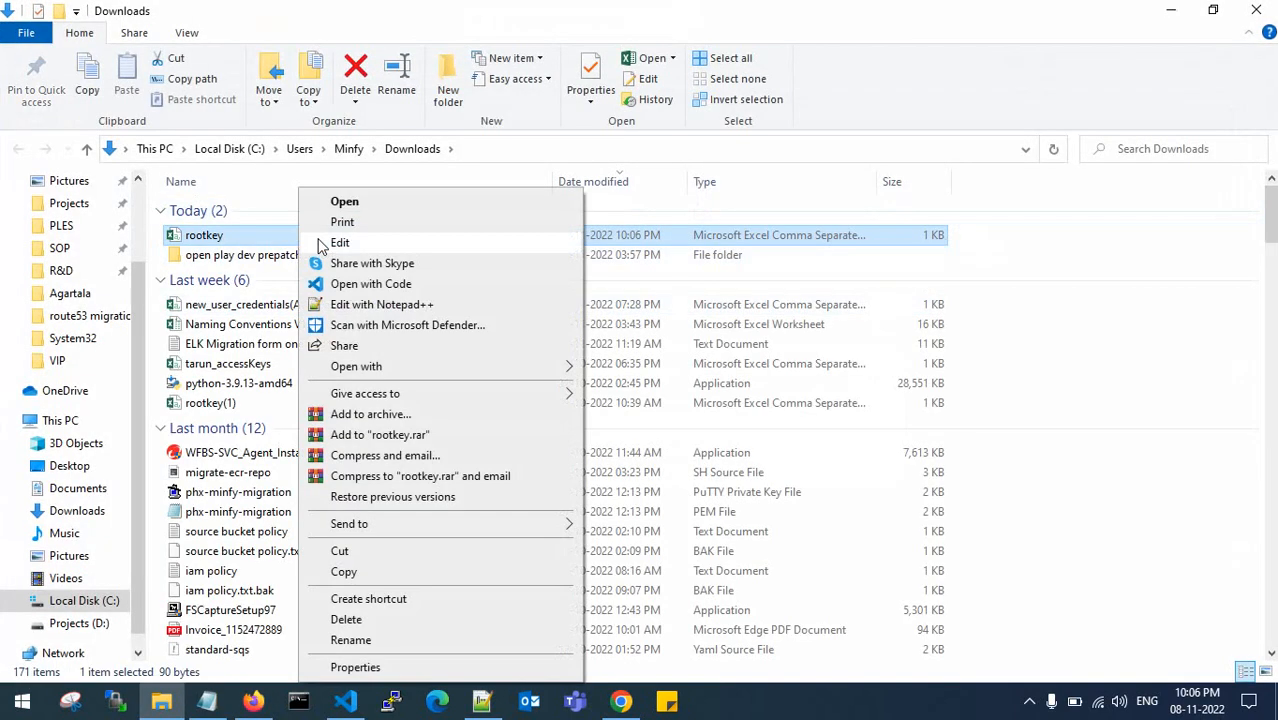
left_click(372, 204)
left_click(1172, 10)
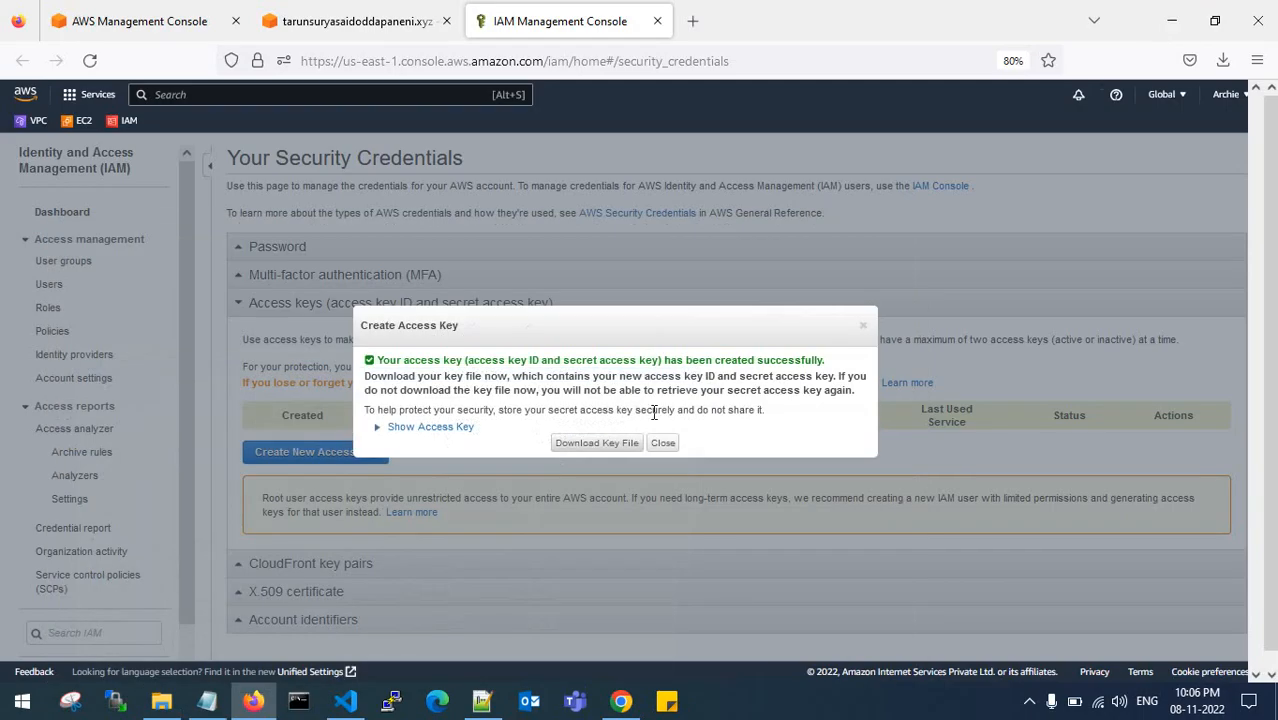
left_click(664, 442)
Open EC2 from Console Home in a new tab and go to its running instances list.
left_click(350, 21)
left_click(177, 14)
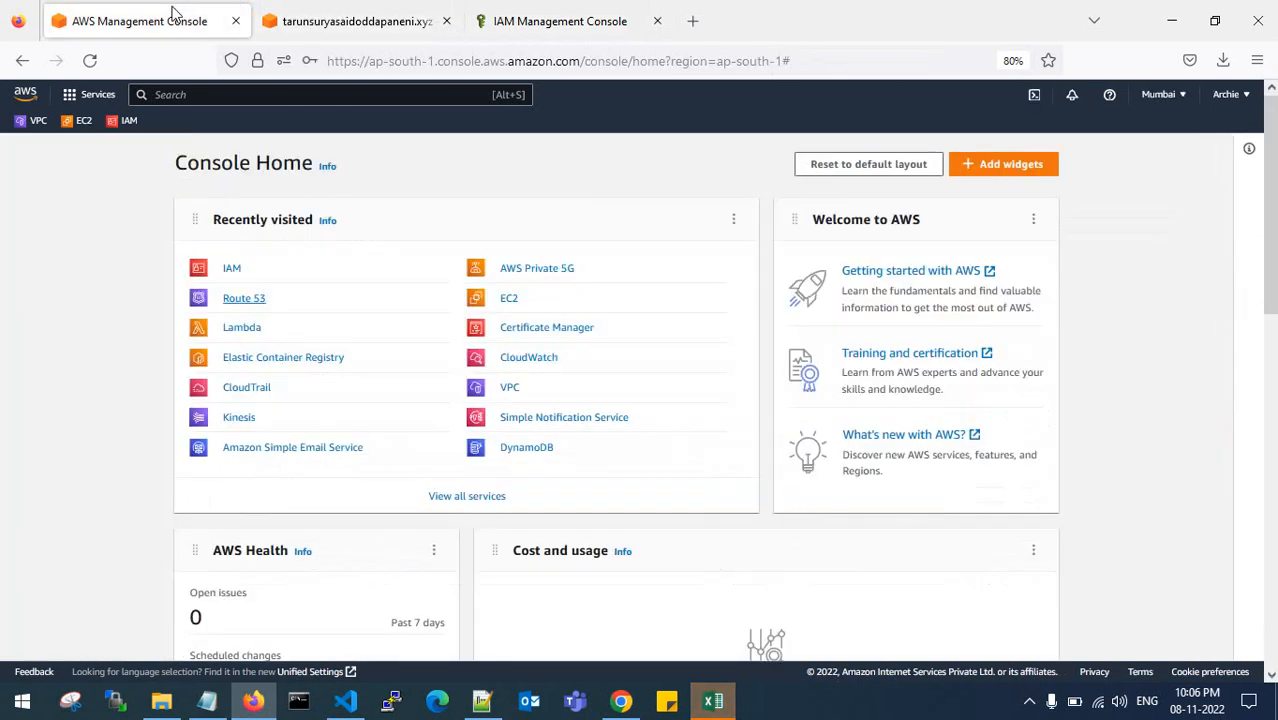
right_click(510, 302)
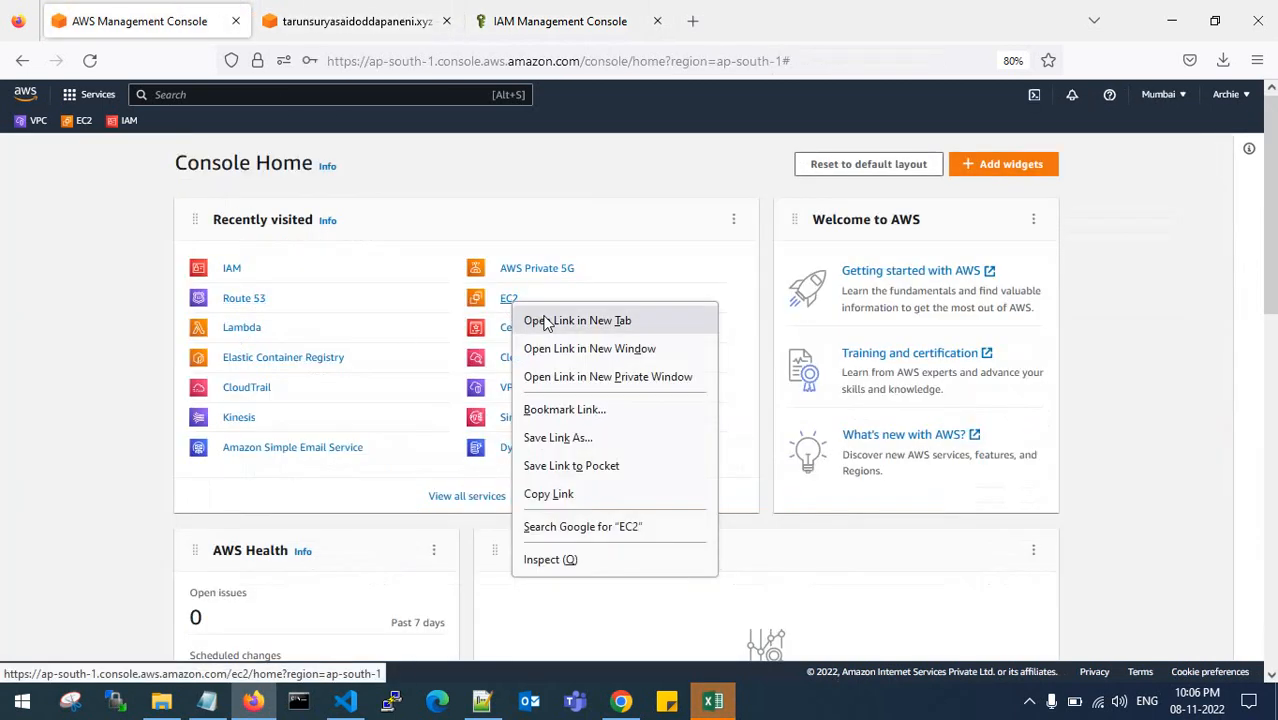
left_click(549, 322)
left_click(428, 14)
left_click(535, 22)
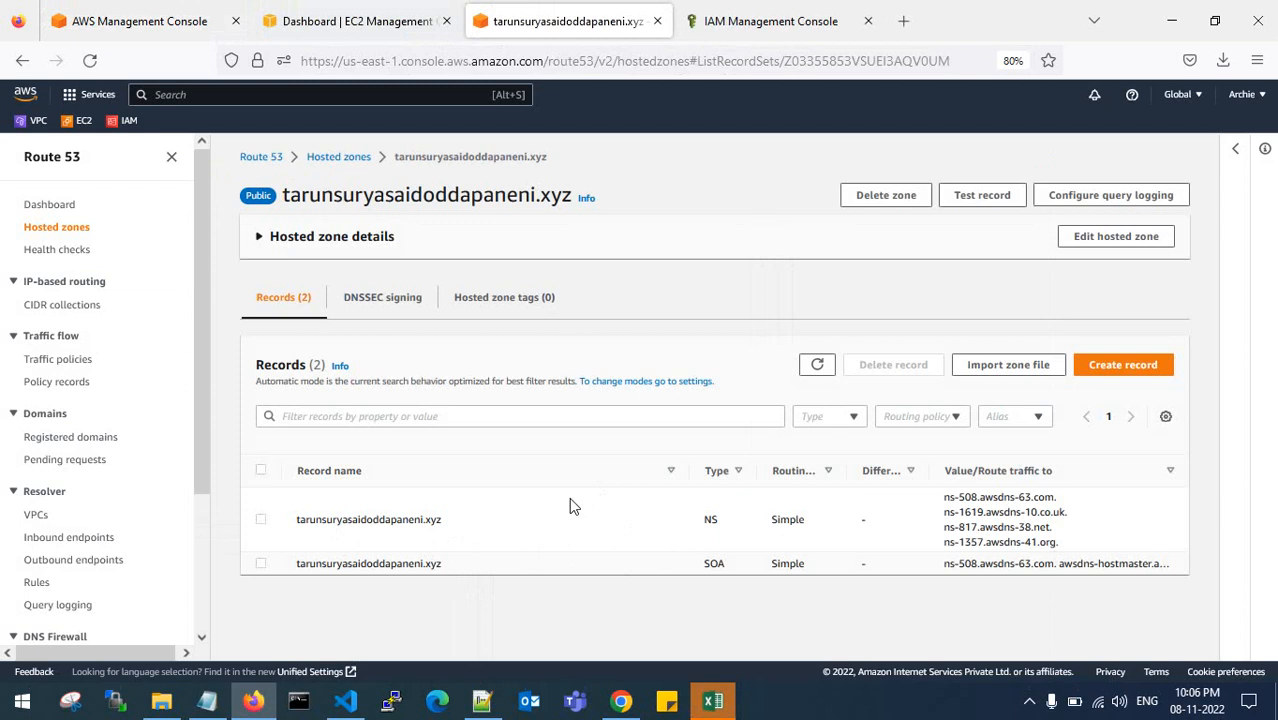
left_click(322, 8)
left_click(305, 250)
From the Route 53 page, search AWS services for "certificate manager" and open Certificate Manager in a new tab.
left_click(556, 12)
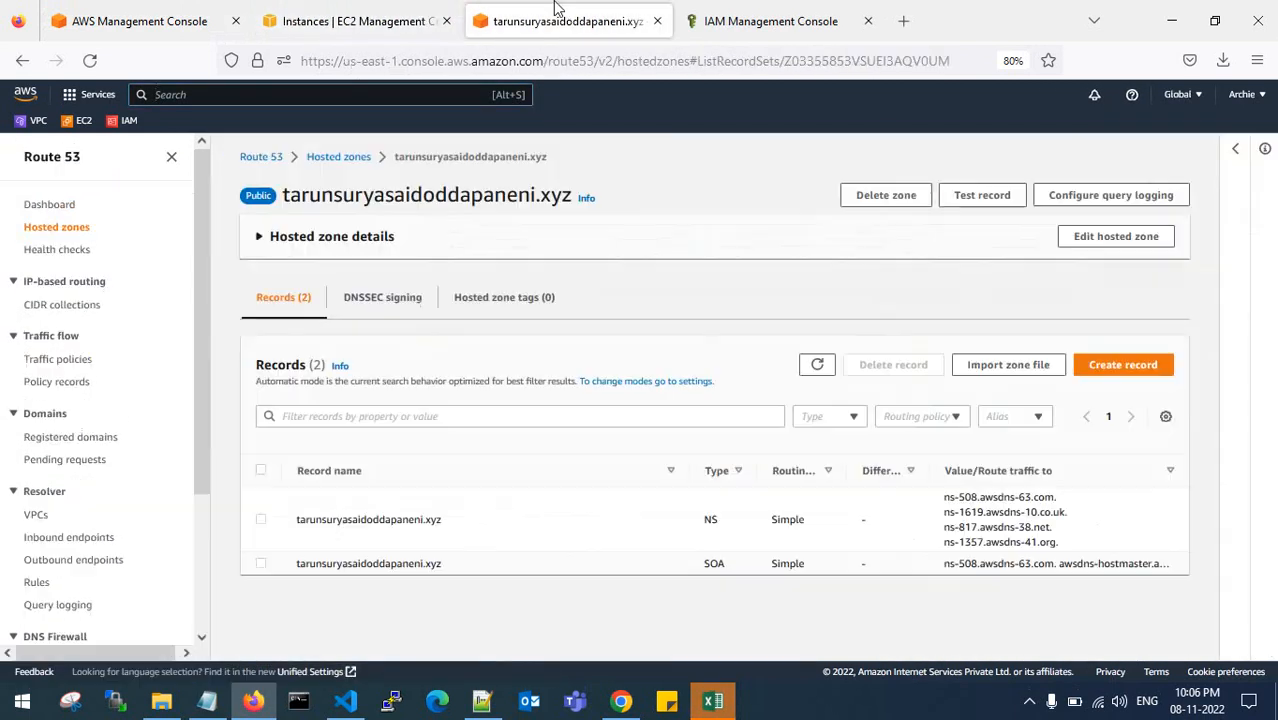
type("cert")
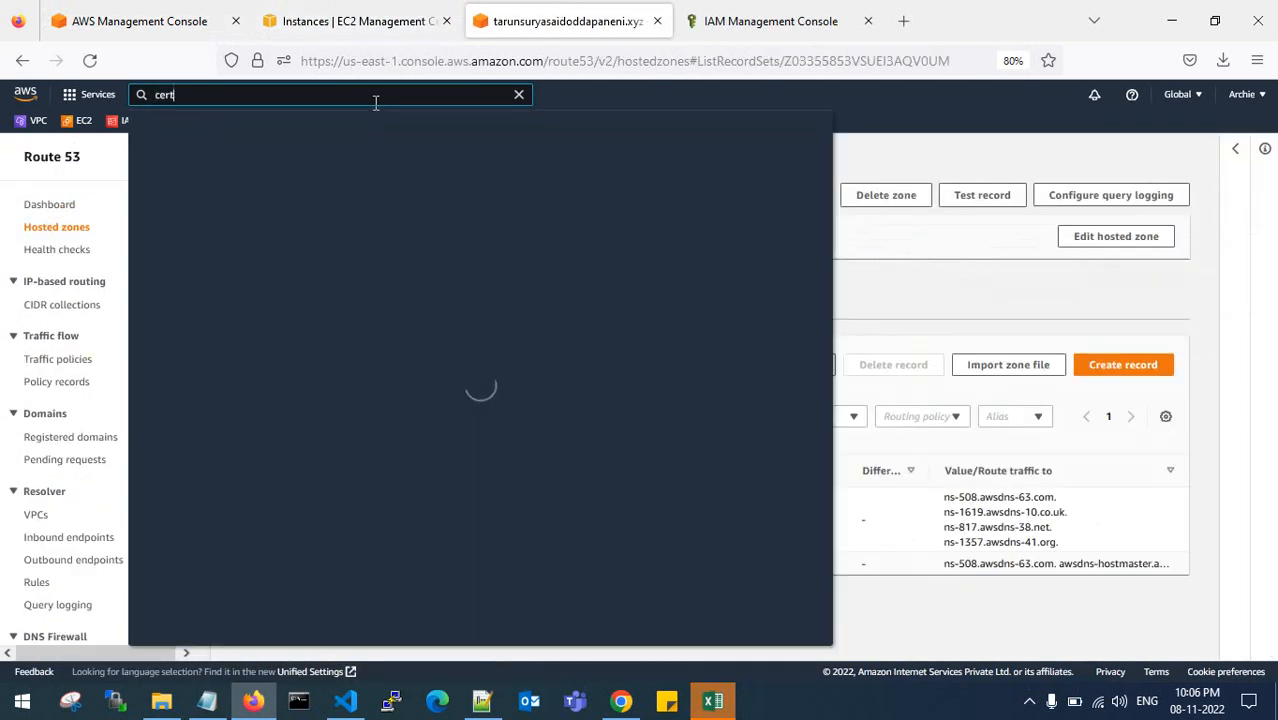
type("ificate manaeg")
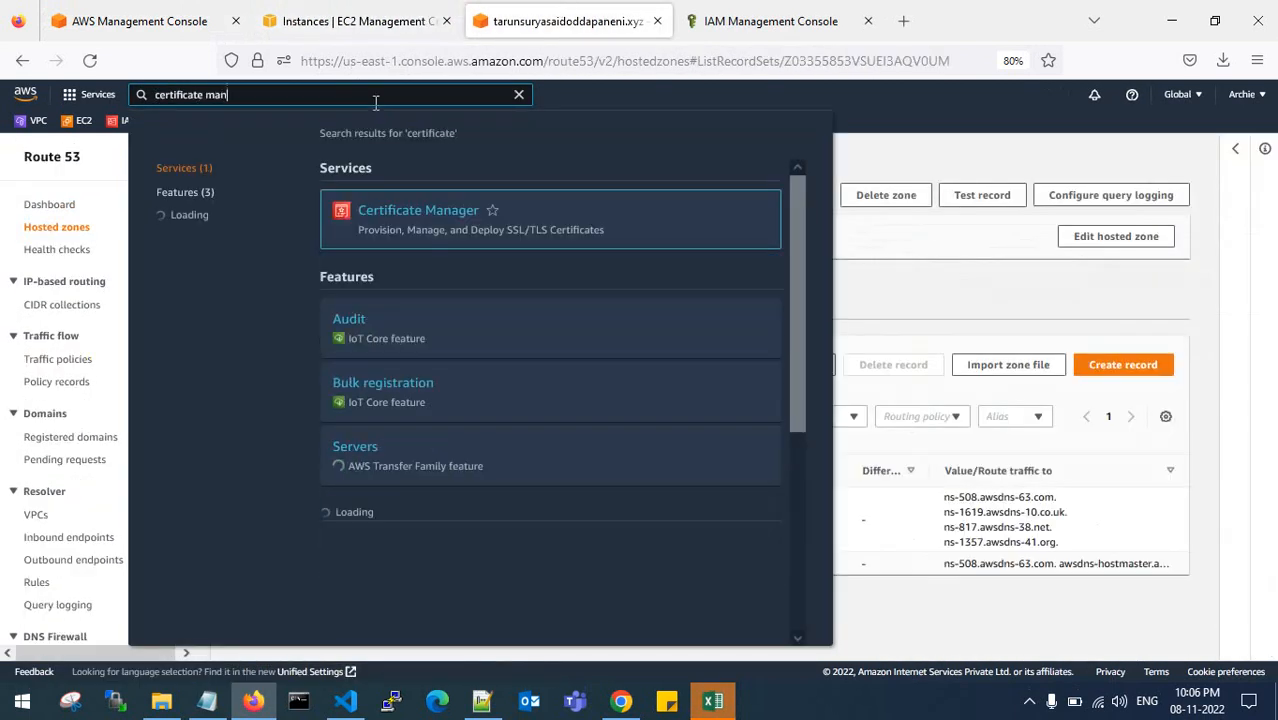
key("BackSpace")
key("BackSpace")
type("ger")
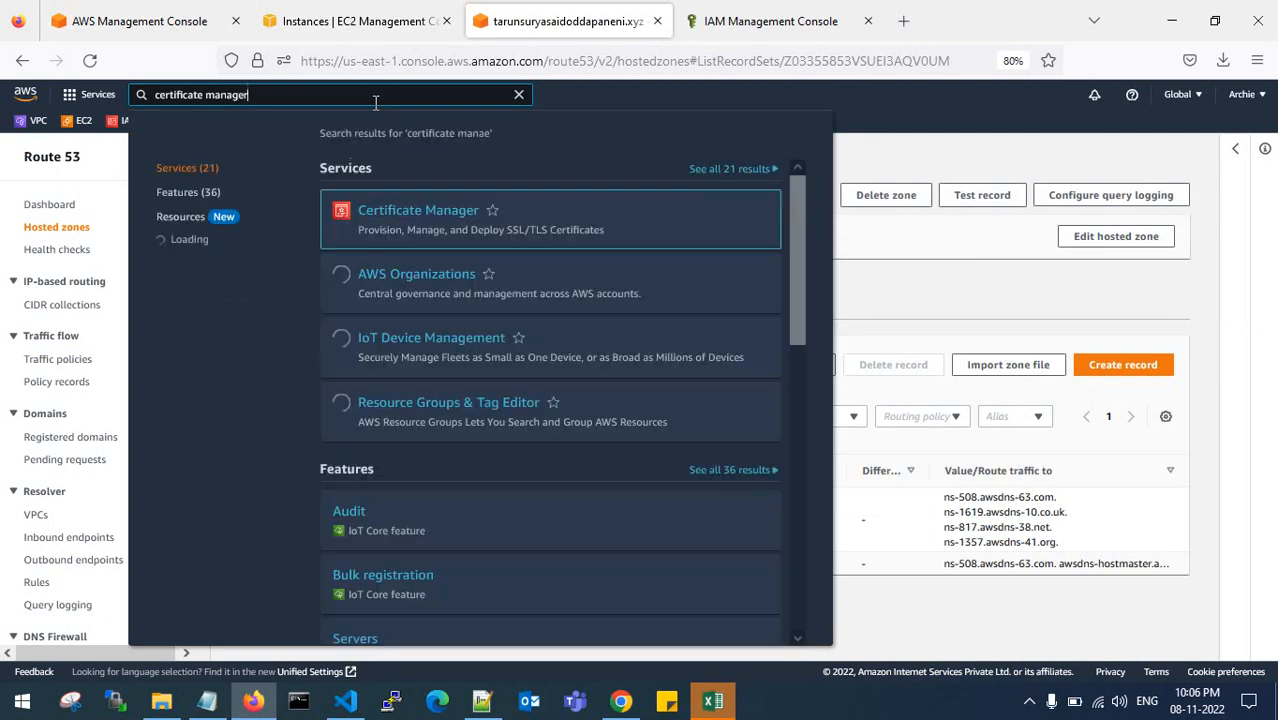
right_click(410, 216)
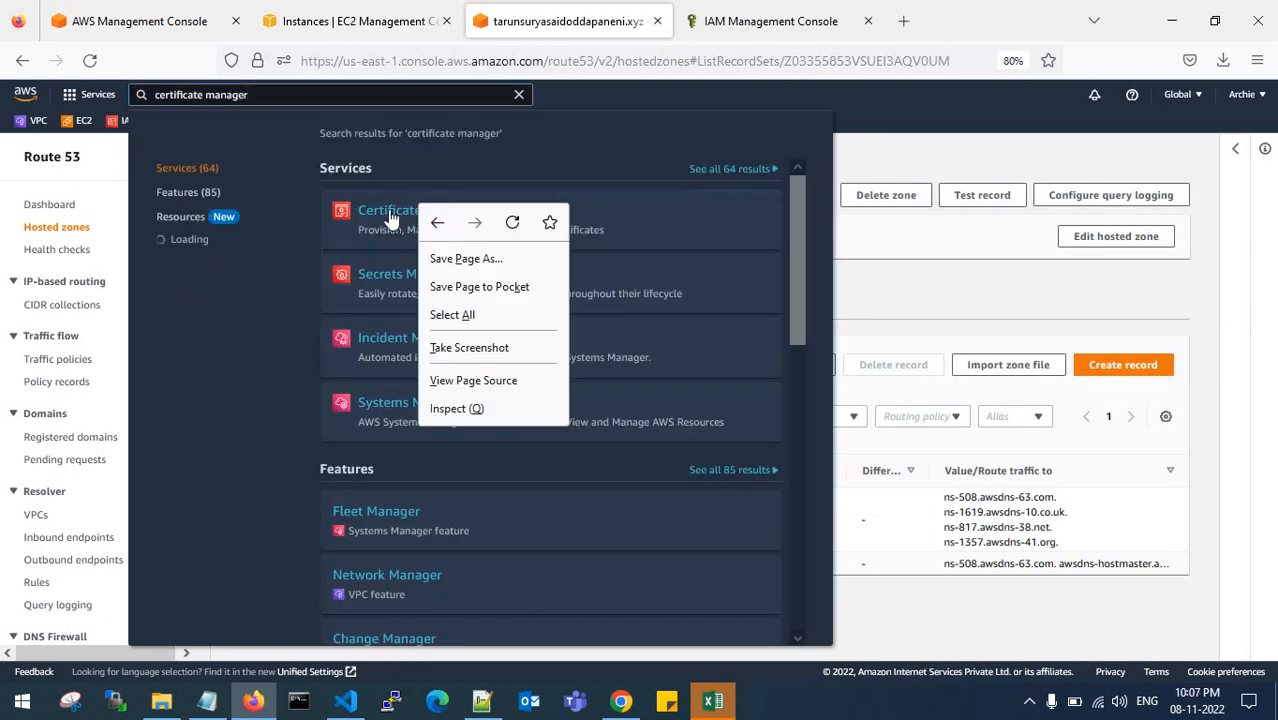
right_click(385, 212)
left_click(425, 228)
Place the EC2 tab after the Route 53 tab and start launching an instance named "route 53 server".
left_click_drag(342, 12, 558, 10)
left_click(333, 205)
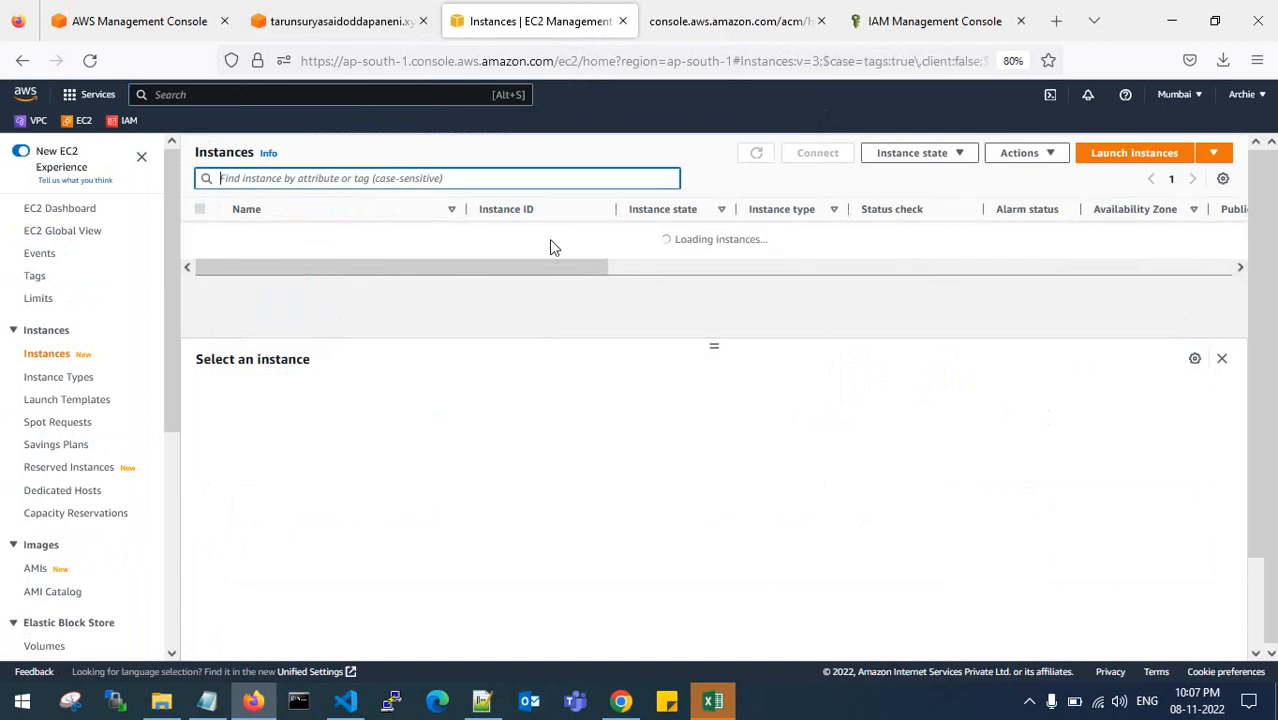
left_click(1128, 156)
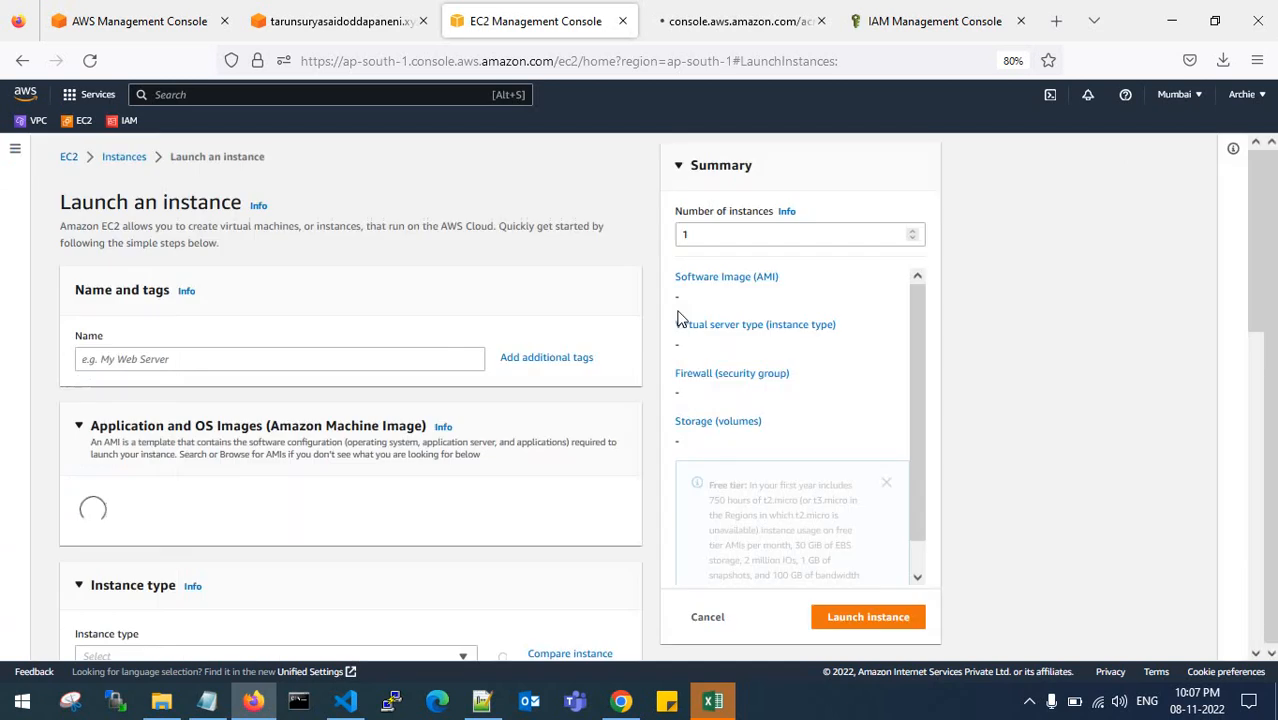
left_click(244, 362)
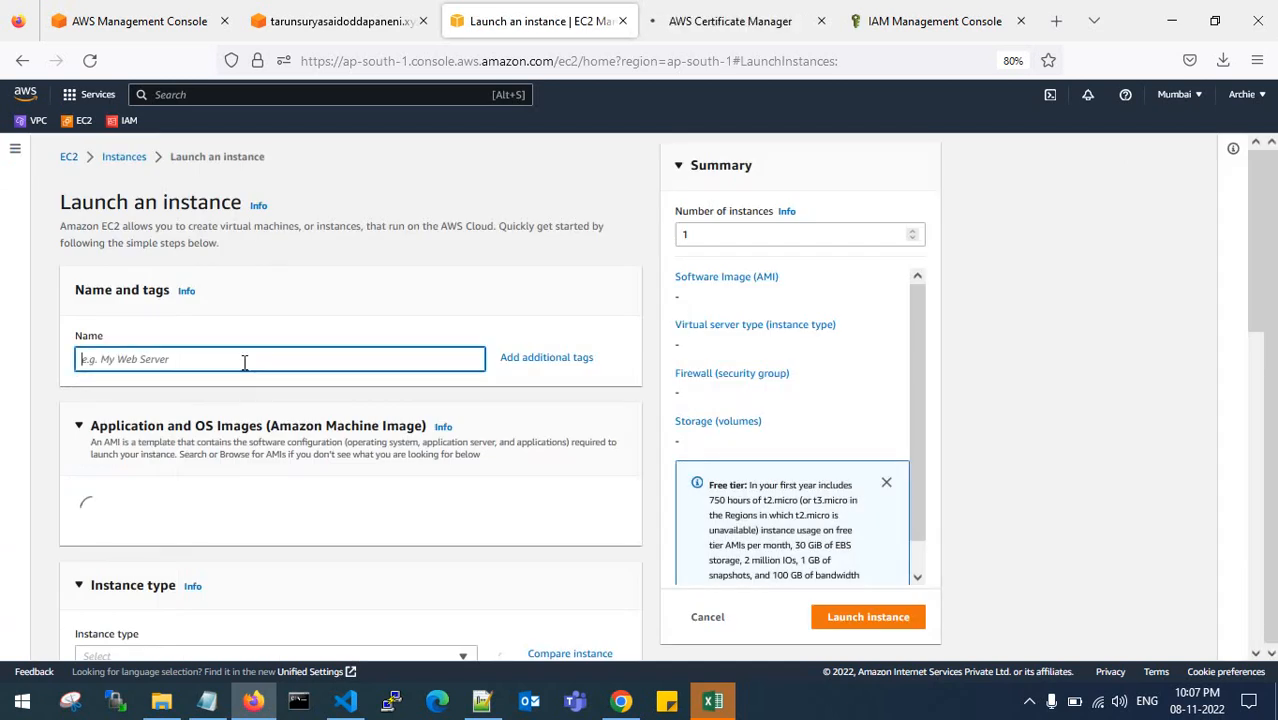
type("rout")
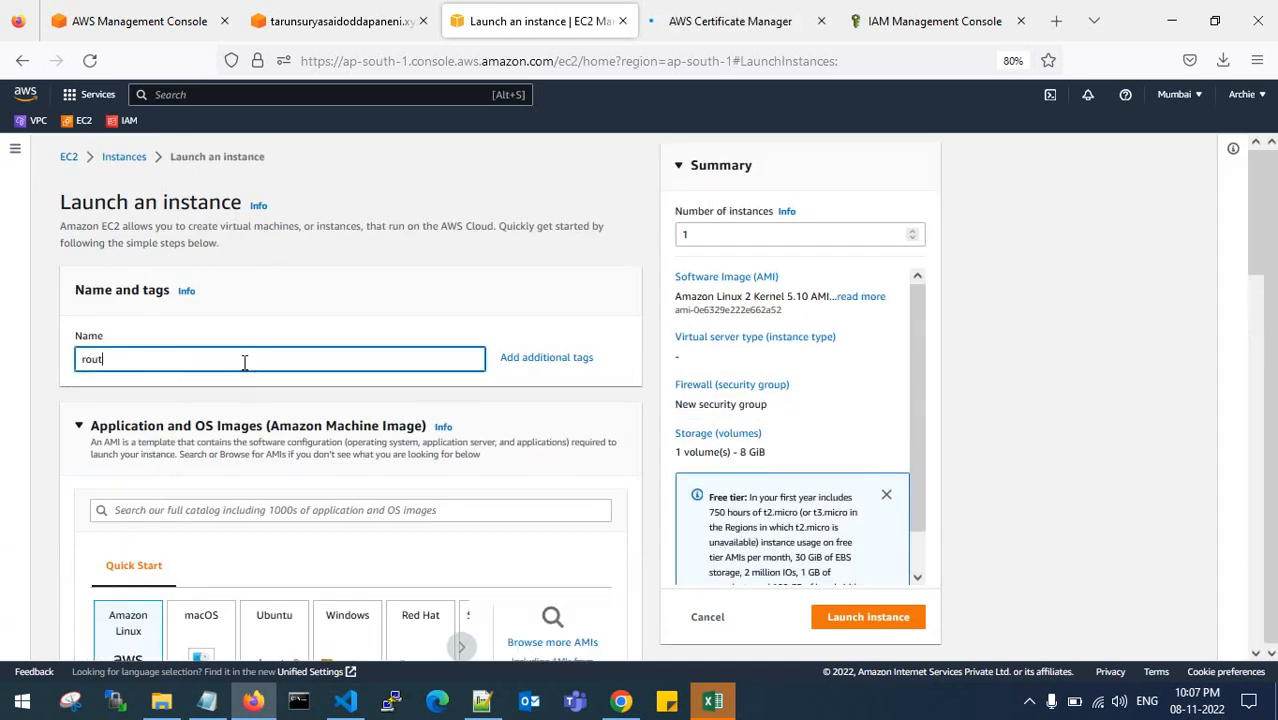
type("e 53 server")
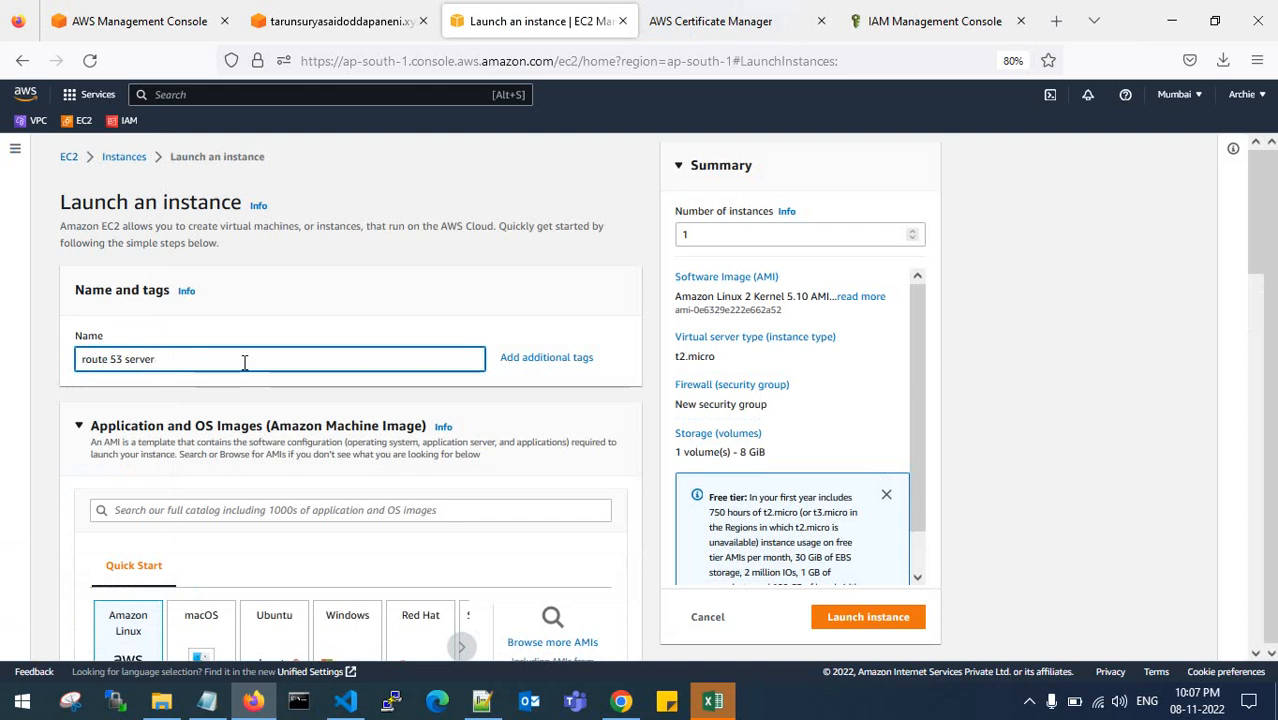
Choose the existing key pair "test" for the instance's login.
scroll(244, 362, "down", 10)
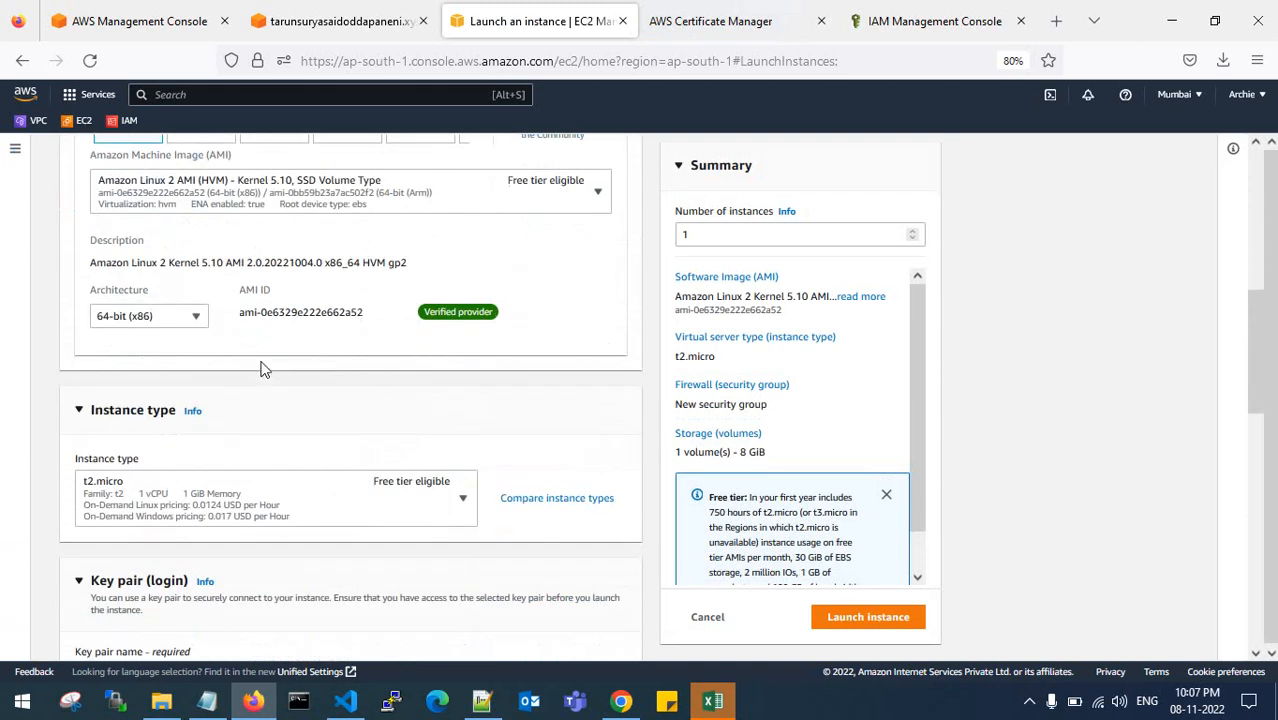
scroll(254, 388, "down", 1)
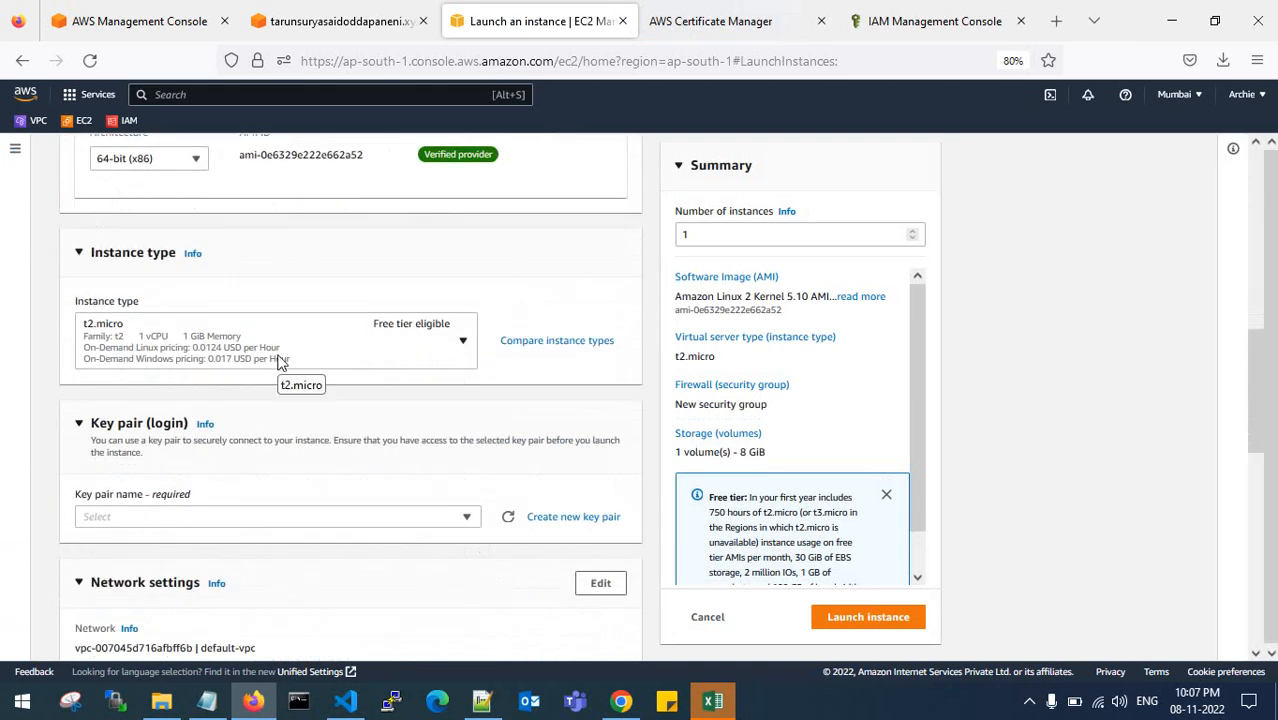
scroll(285, 375, "down", 4)
left_click(309, 366)
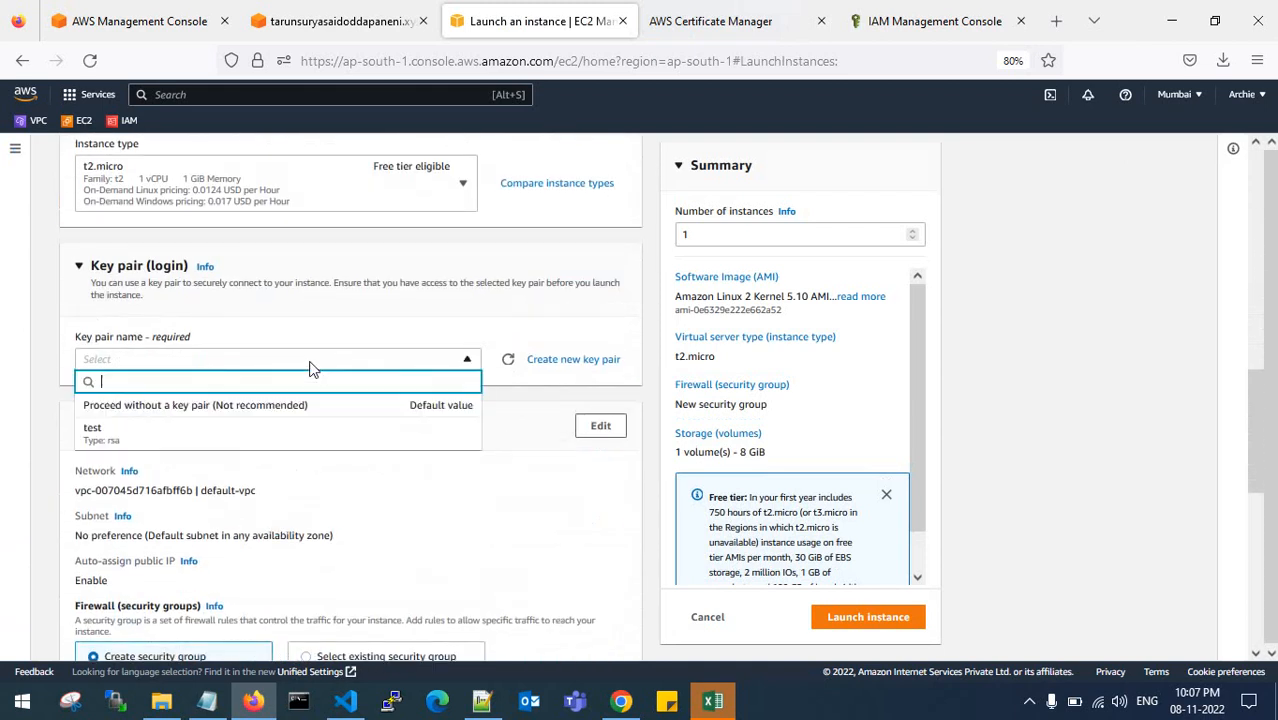
left_click(303, 434)
Edit the instance's network settings to use the public-subnet-1a subnet, with auto-assigned public IP enabled.
scroll(356, 420, "down", 2)
left_click(600, 348)
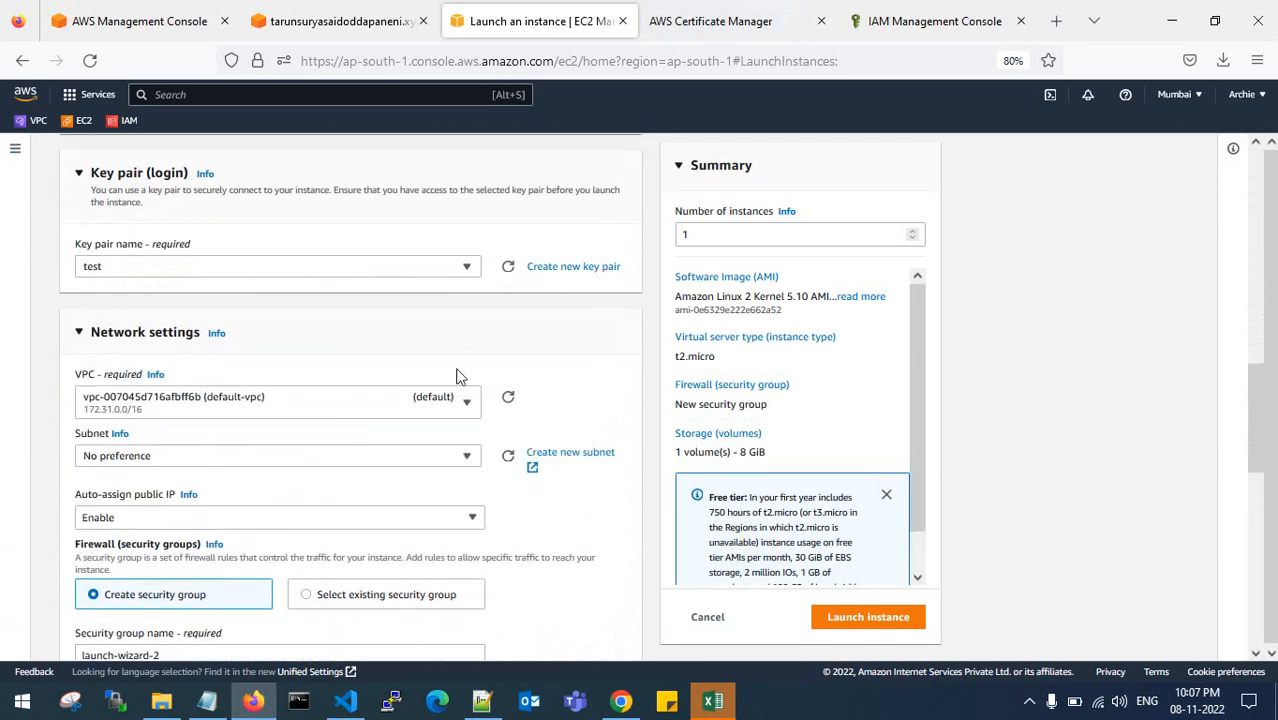
scroll(403, 360, "down", 3)
left_click(291, 314)
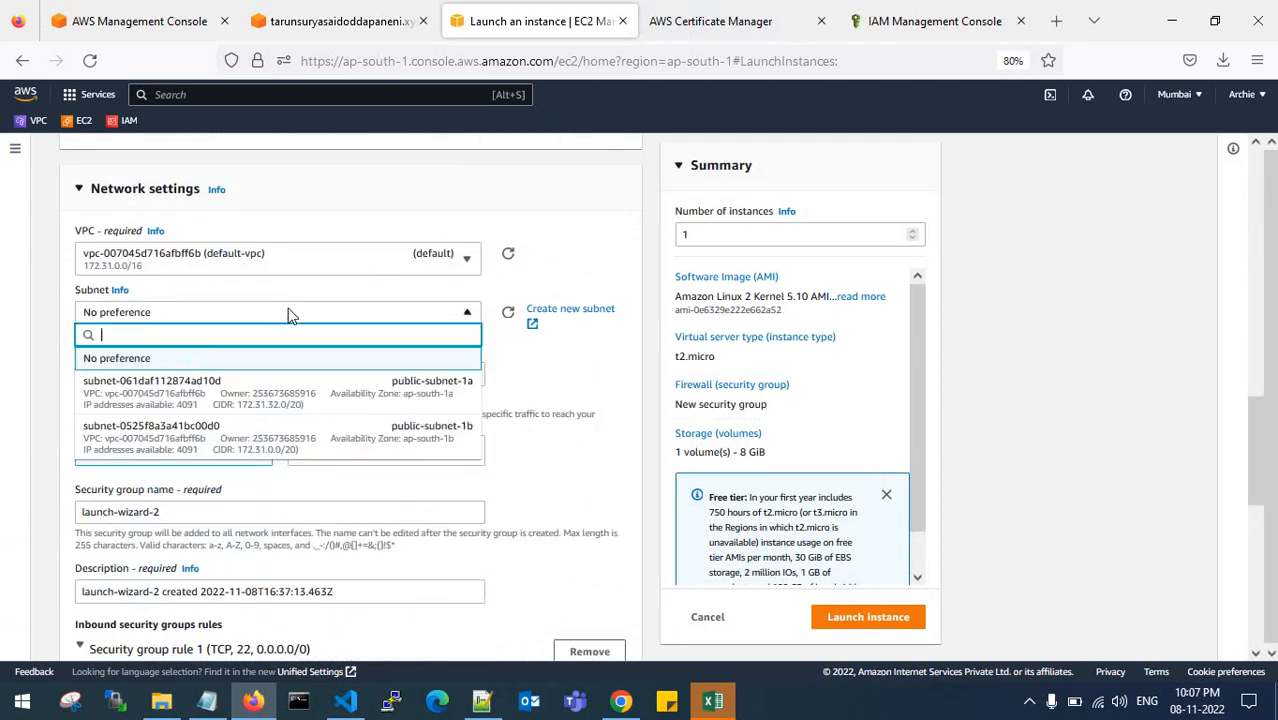
left_click(332, 400)
left_click(301, 390)
left_click(298, 389)
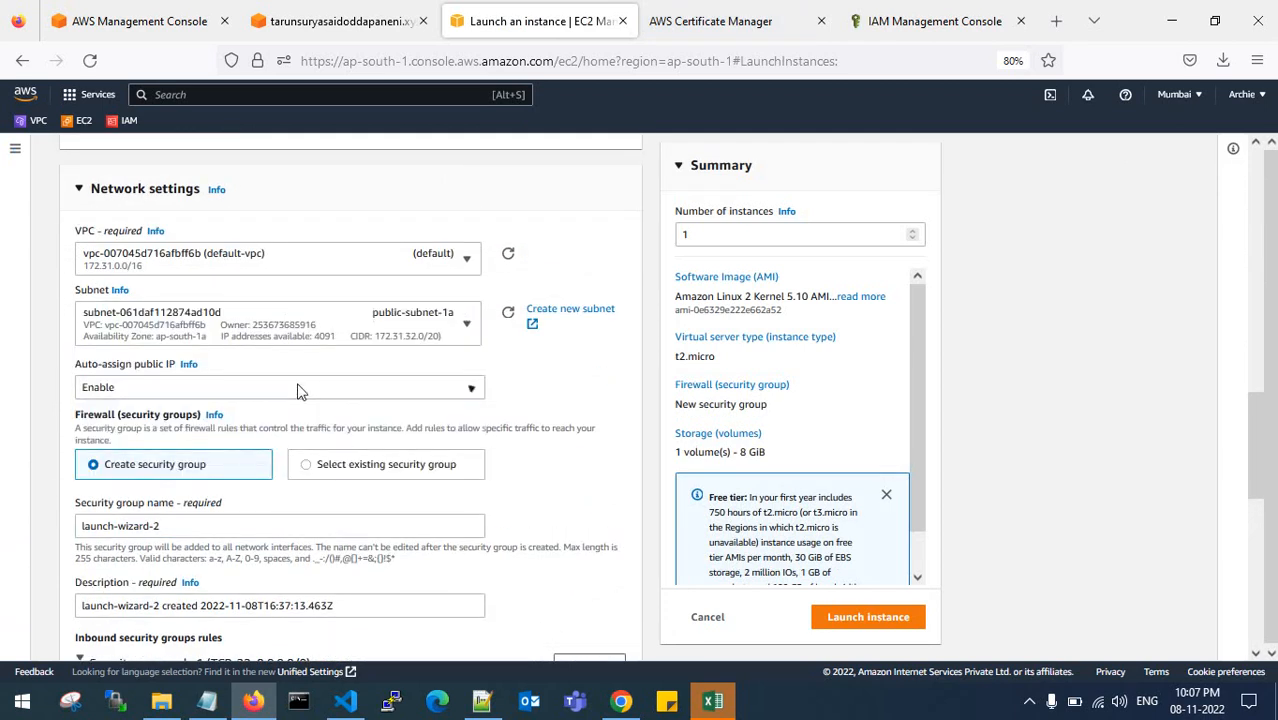
Assign the existing security group launch-wizard-1 to the instance.
scroll(300, 385, "down", 3)
left_click(307, 313)
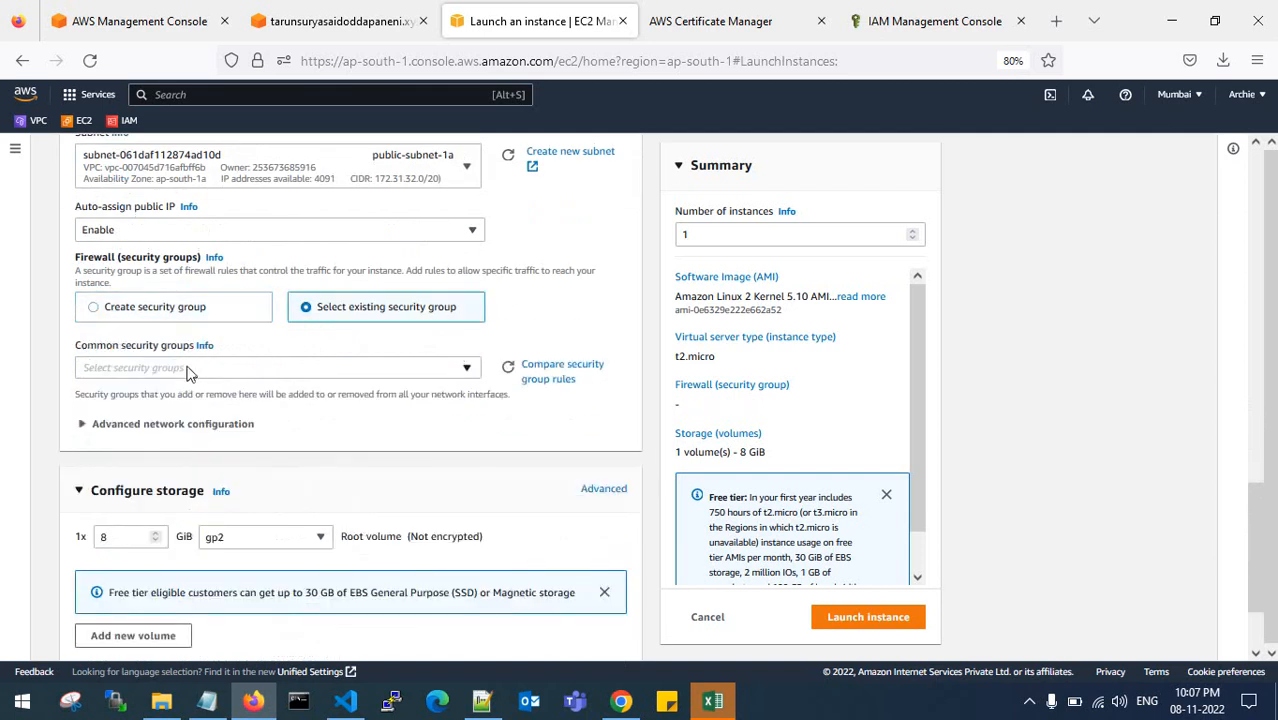
left_click(190, 370)
left_click(205, 420)
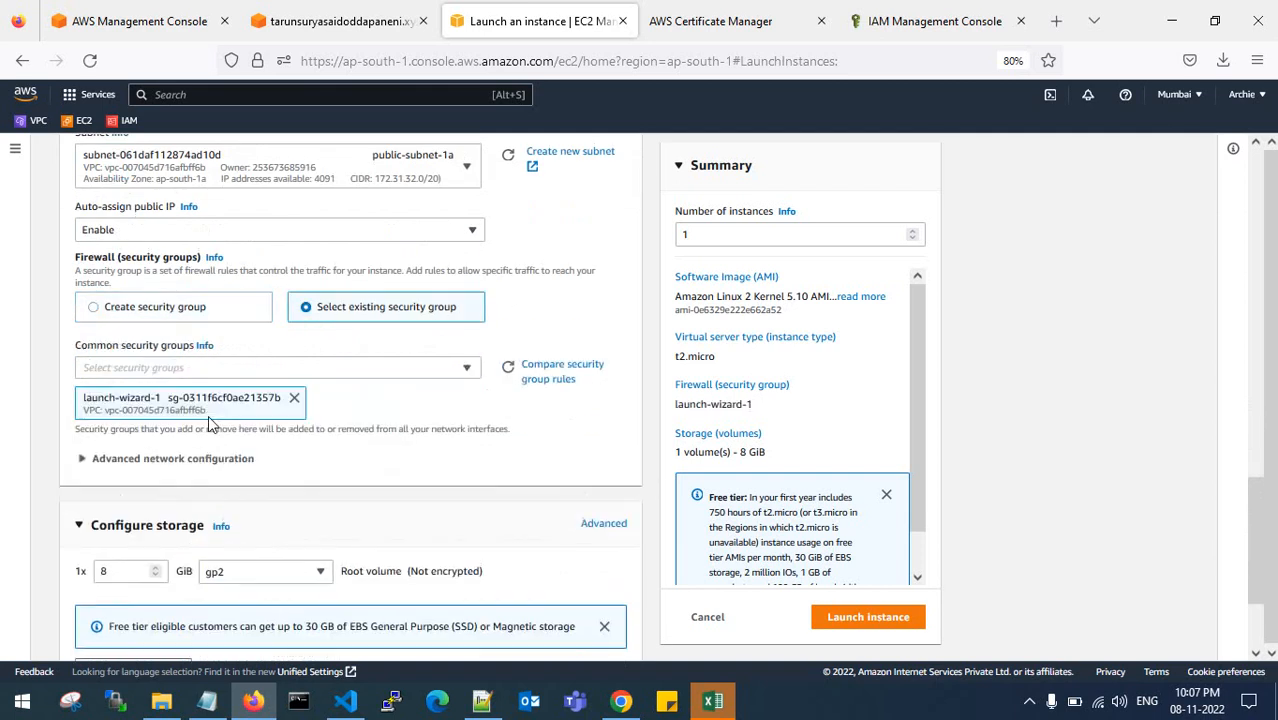
Set the root volume type to gp3 and launch the instance.
scroll(208, 415, "down", 1)
left_click(268, 493)
left_click(283, 255)
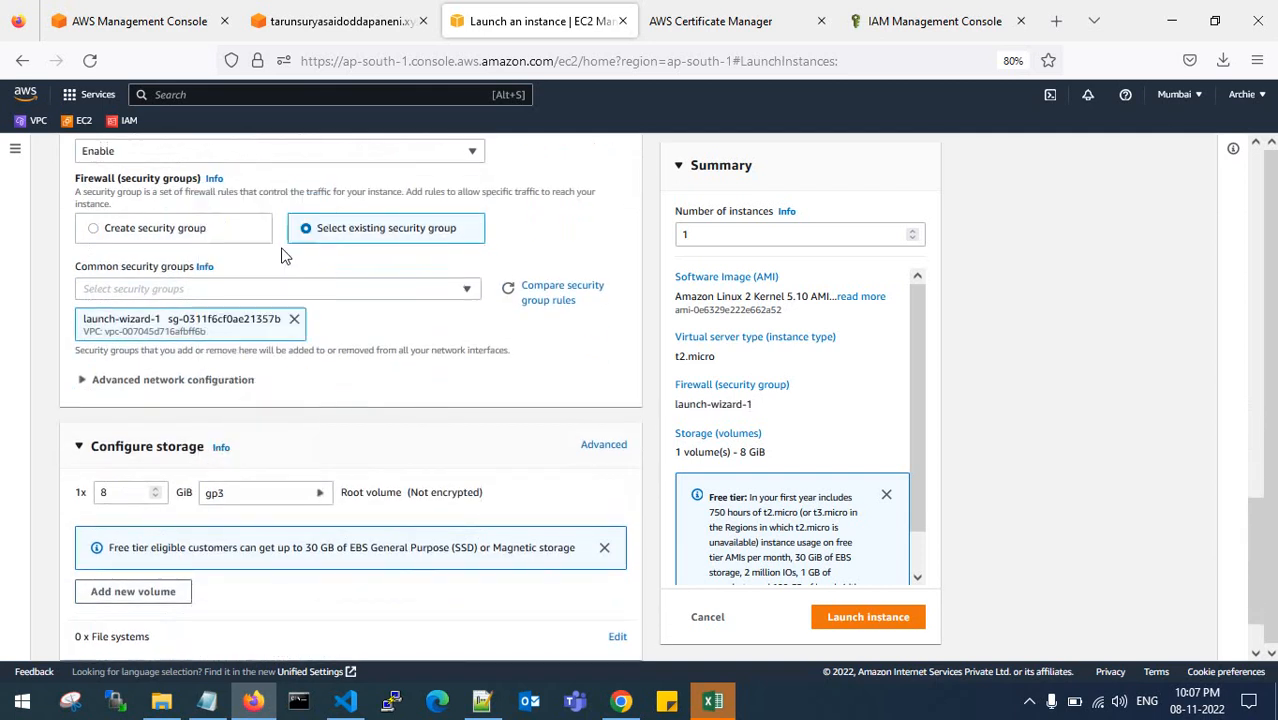
scroll(331, 419, "down", 1)
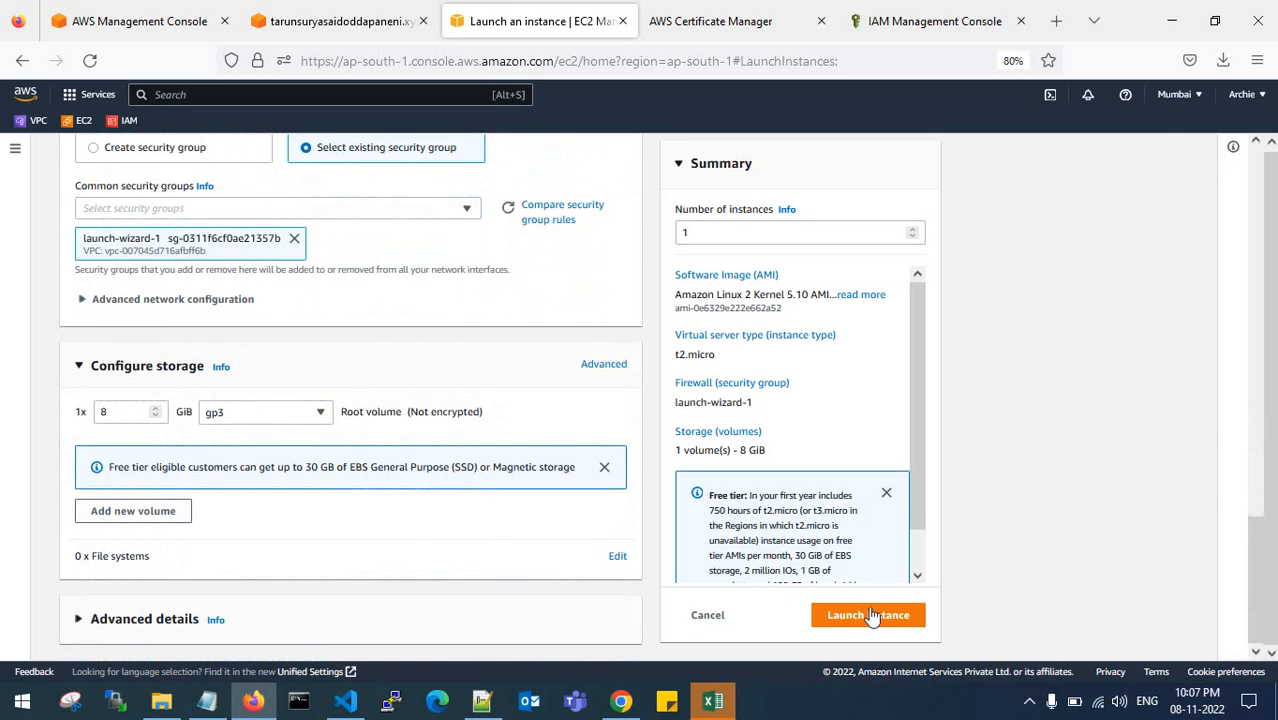
left_click(863, 617)
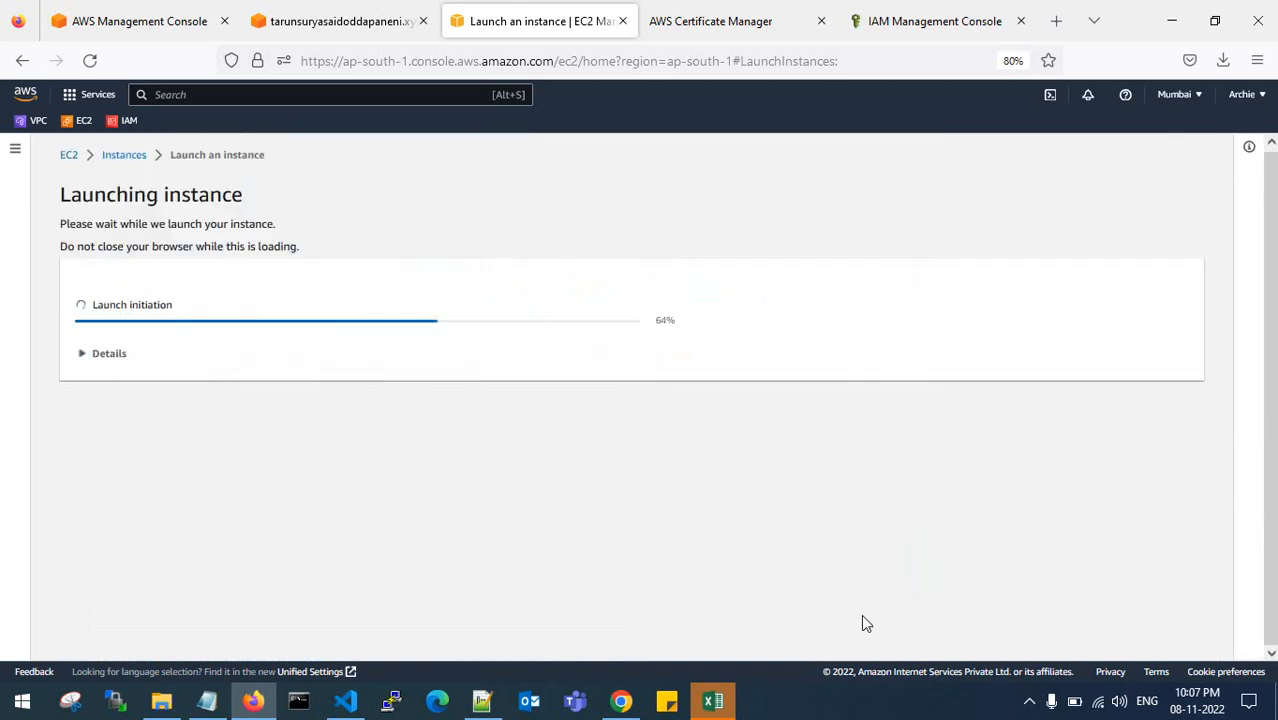
In Certificate Manager, request a public certificate with DNS validation for the wildcard (*.) name of the hosted zone's domain.
left_click(711, 18)
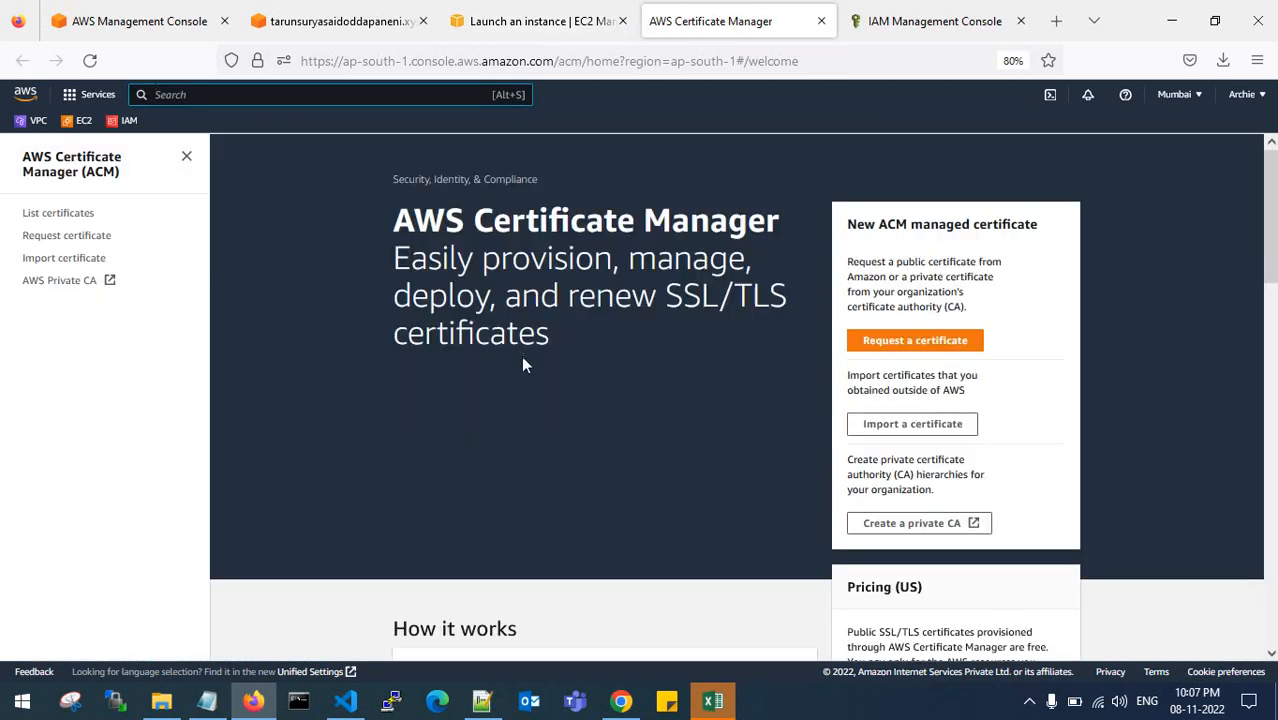
left_click(66, 236)
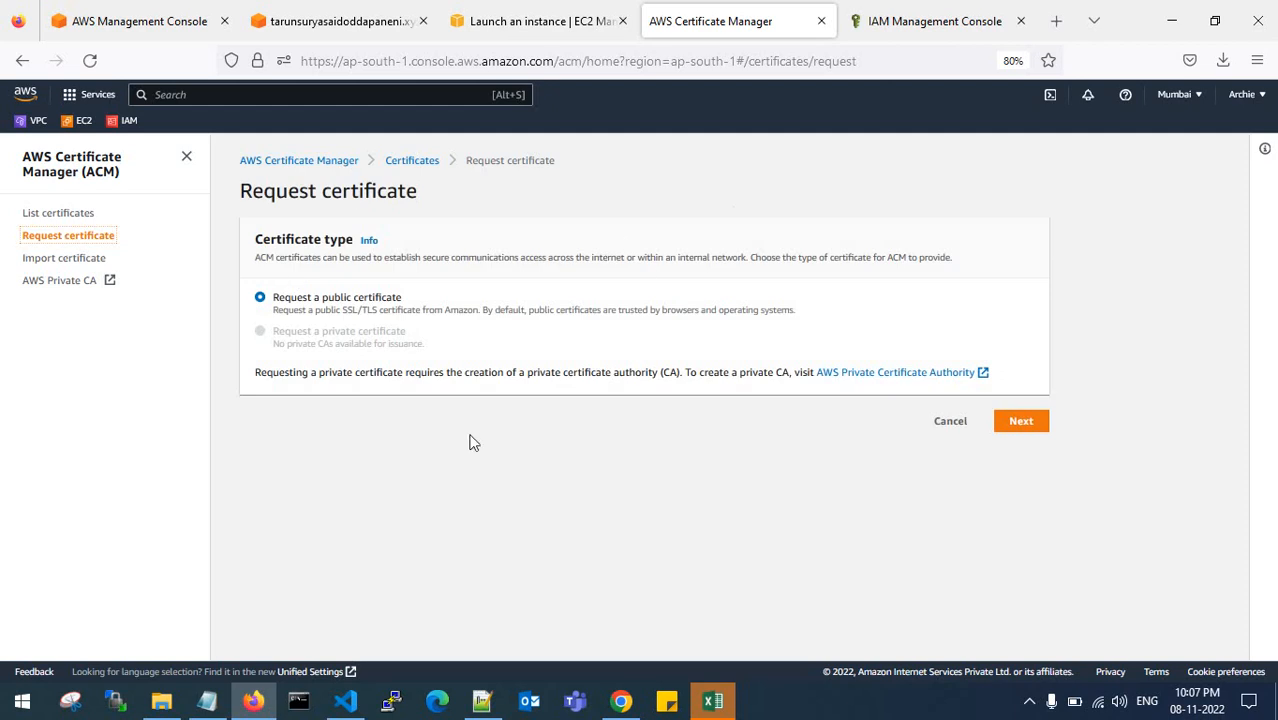
left_click(1019, 421)
left_click(347, 316)
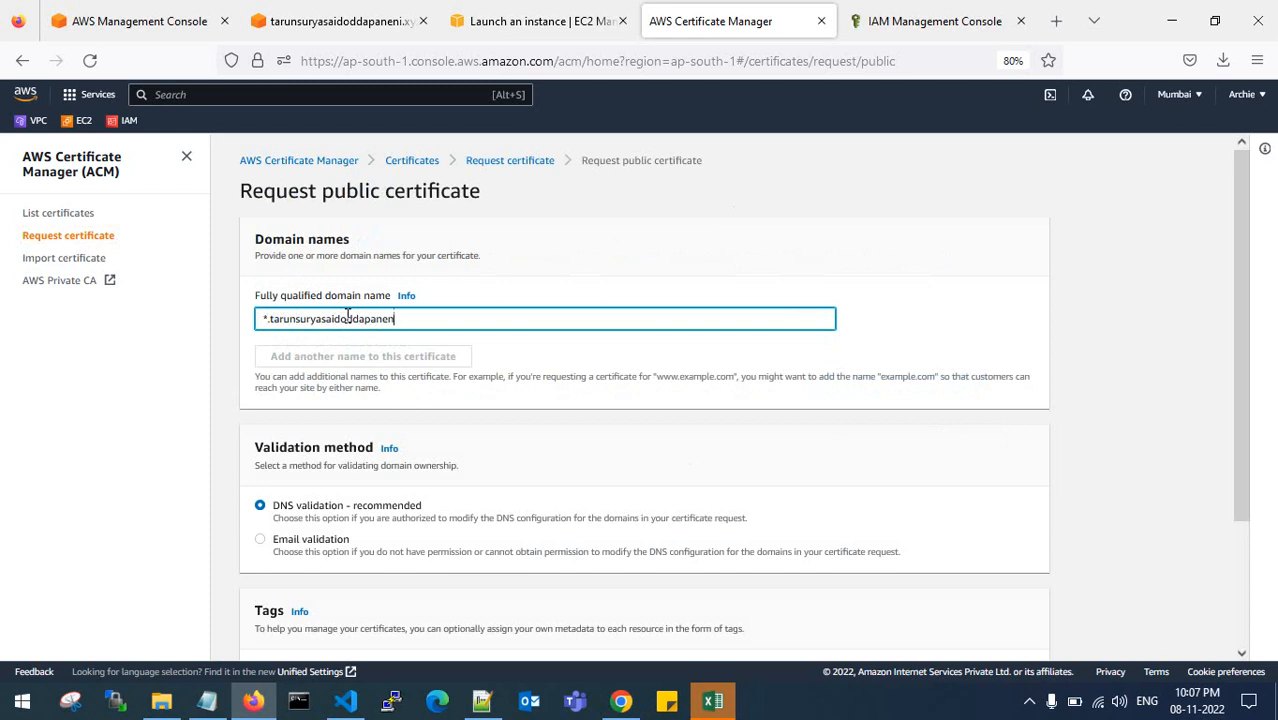
type("xyz")
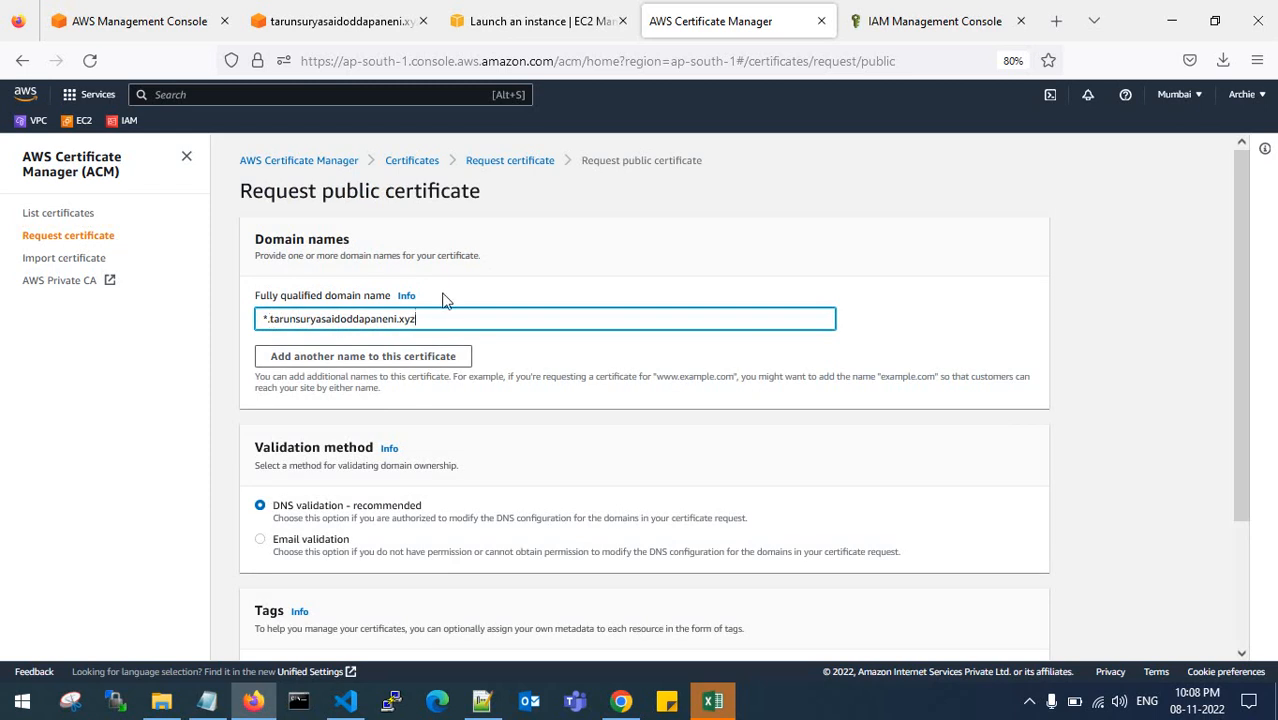
scroll(455, 303, "down", 3)
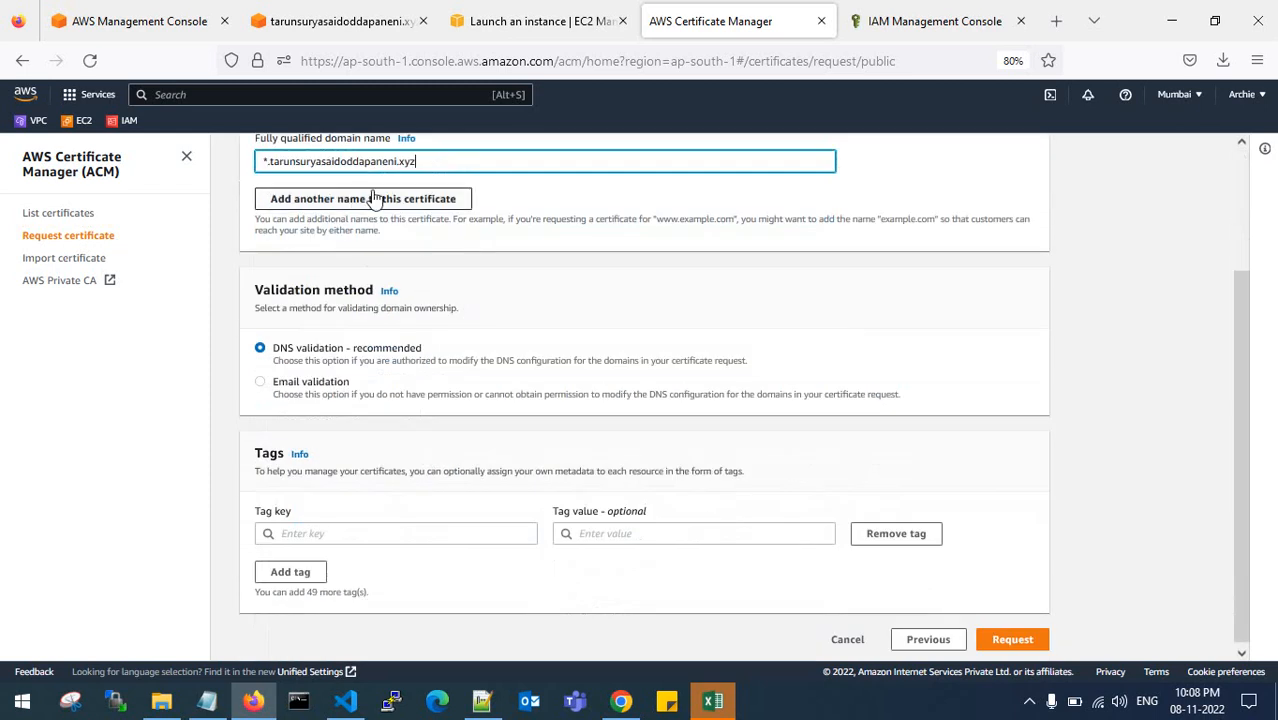
scroll(455, 360, "down", 1)
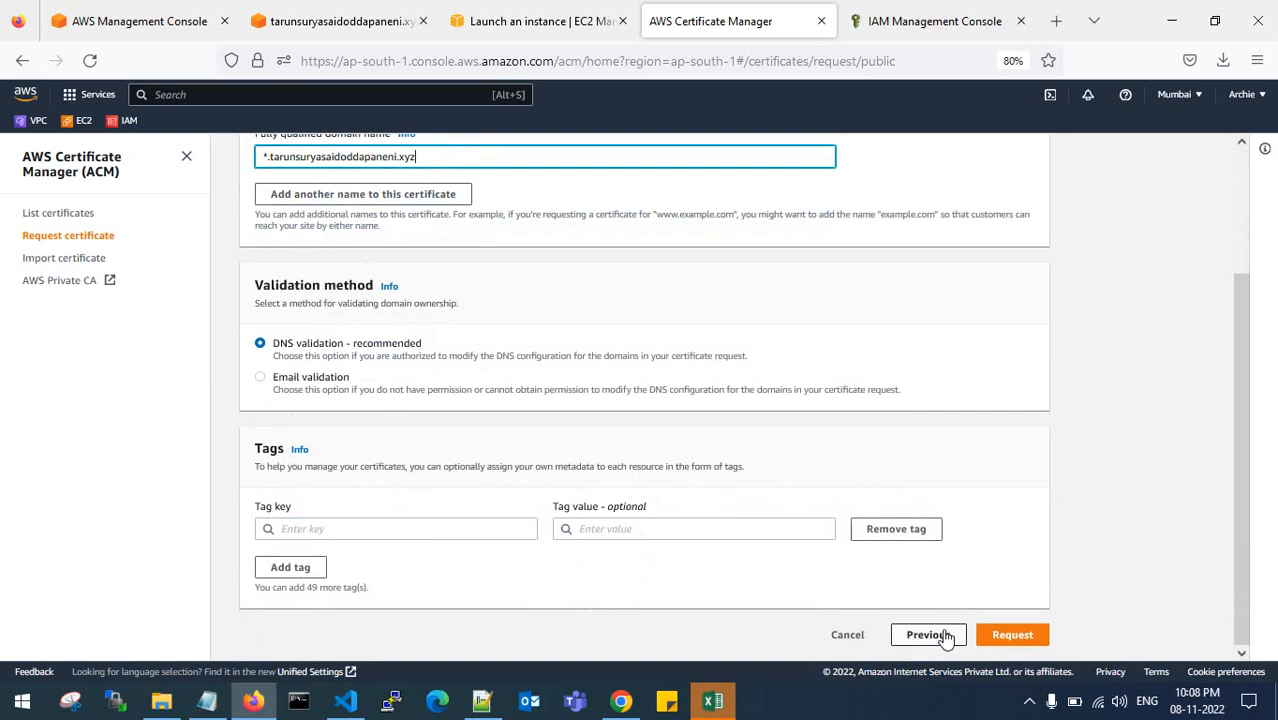
left_click(1014, 636)
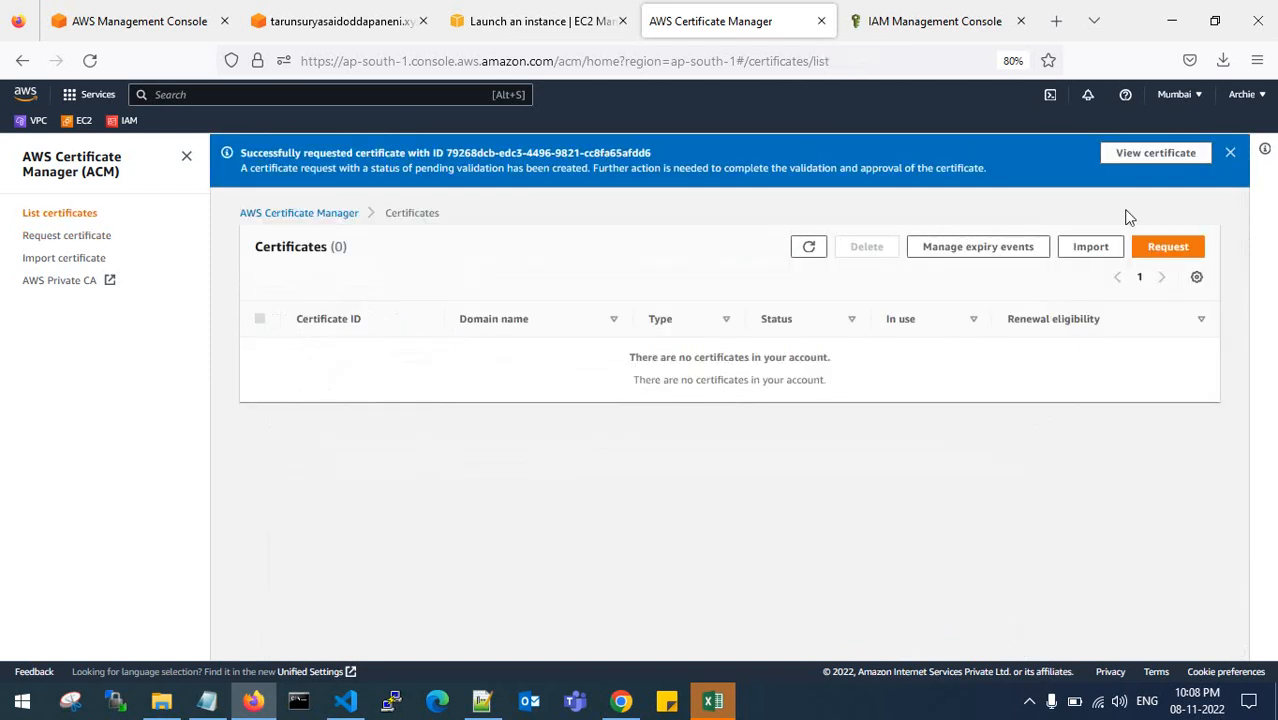
Open the requested certificate's details, reloading them from the certificates list, and check its CNAME name and value.
left_click(1155, 152)
scroll(688, 420, "down", 4)
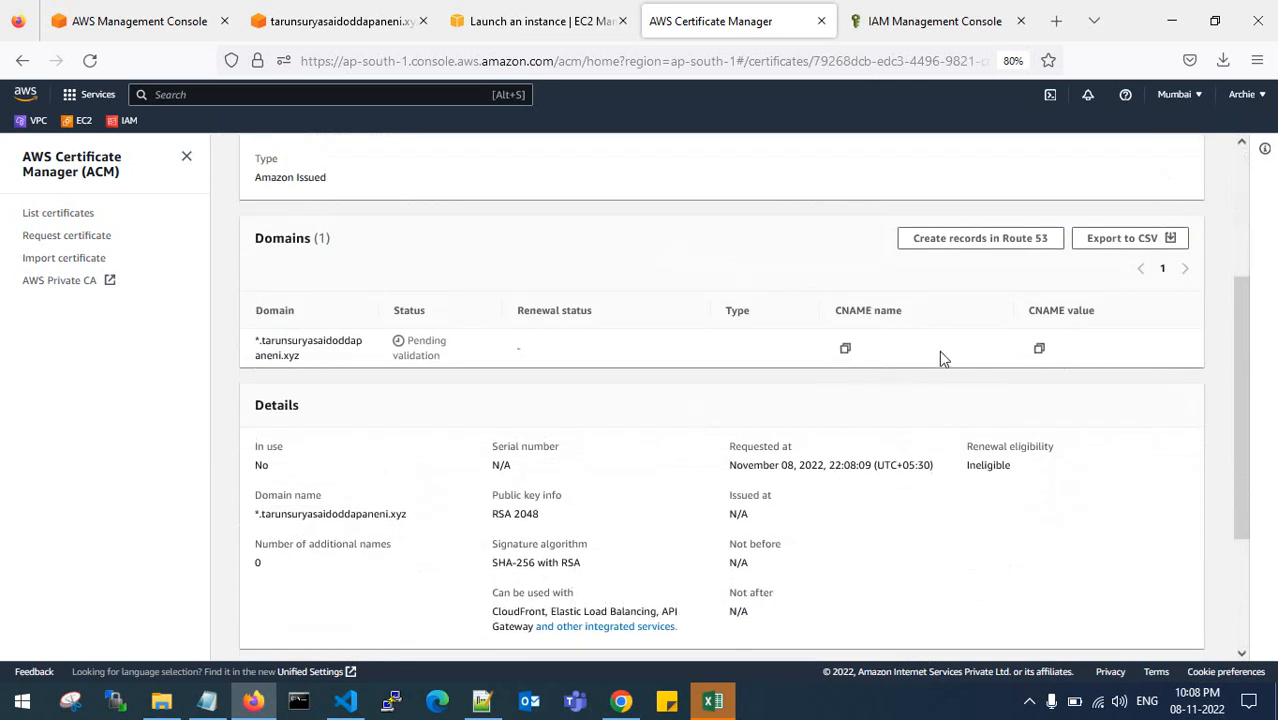
scroll(940, 355, "up", 4)
left_click(412, 160)
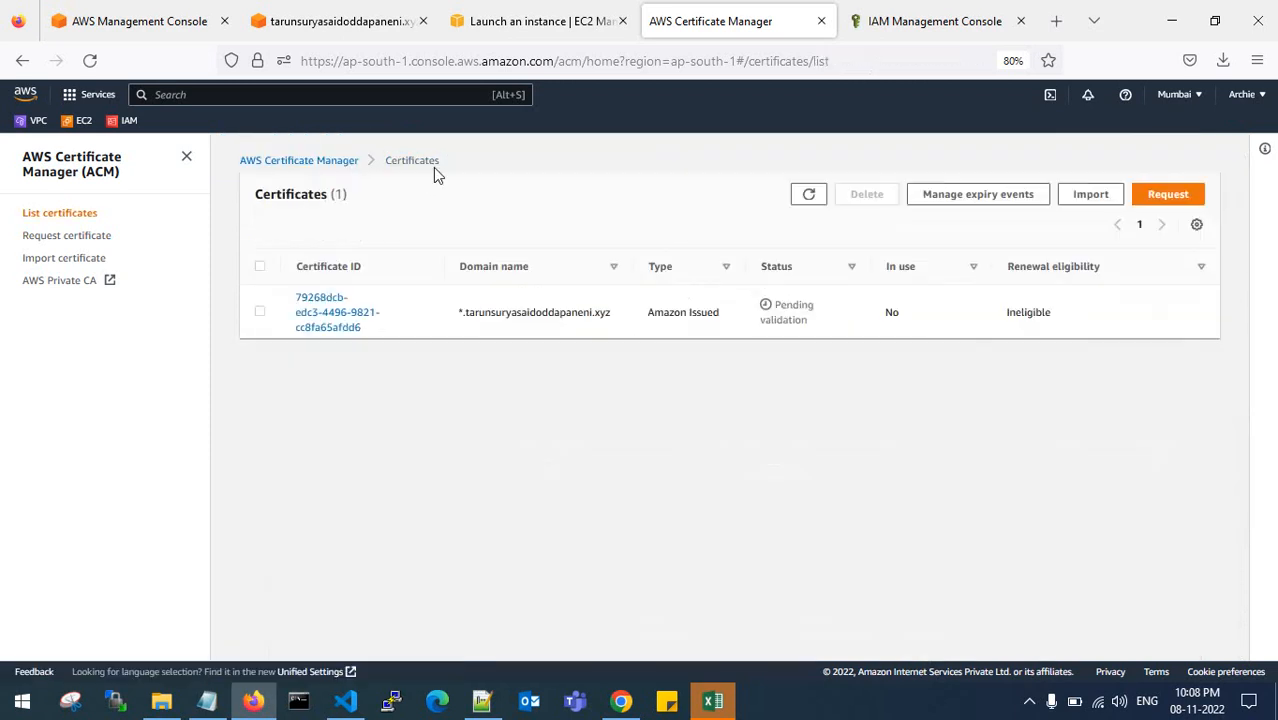
left_click(335, 321)
scroll(639, 388, "down", 3)
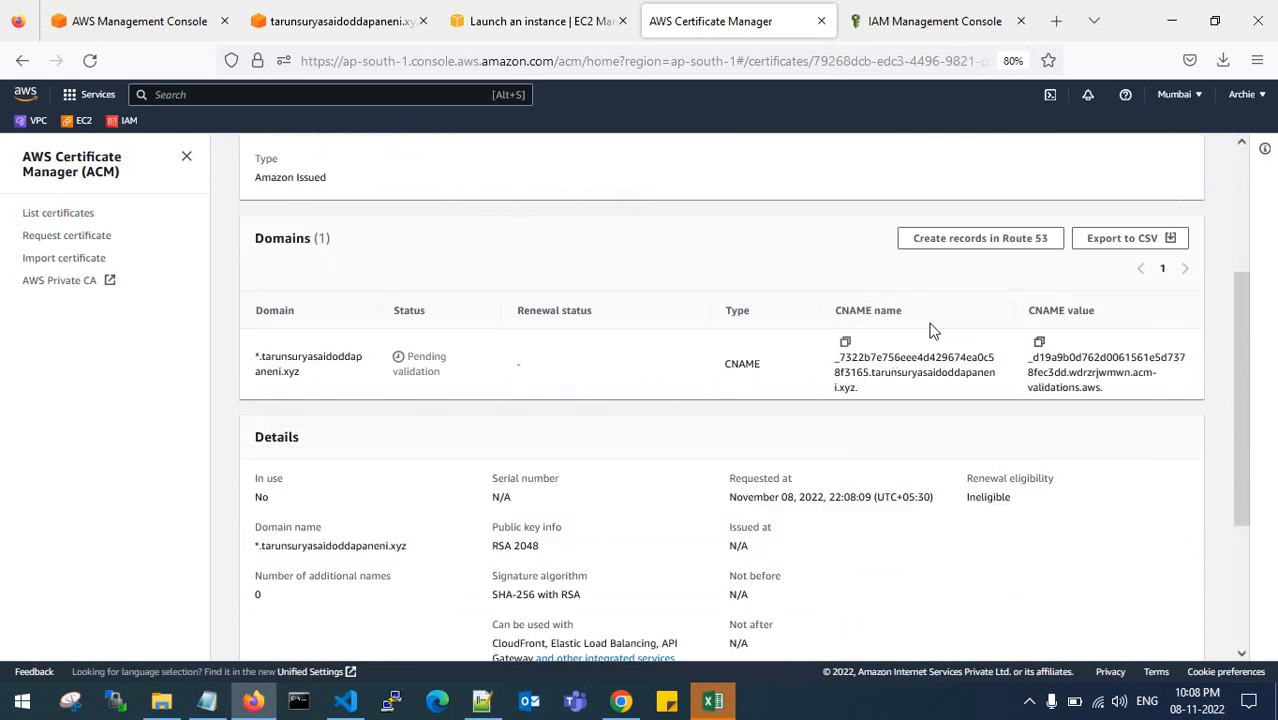
Go from the launch page to the EC2 instances list, and place the Route 53 tab after the EC2 tab.
left_click(585, 21)
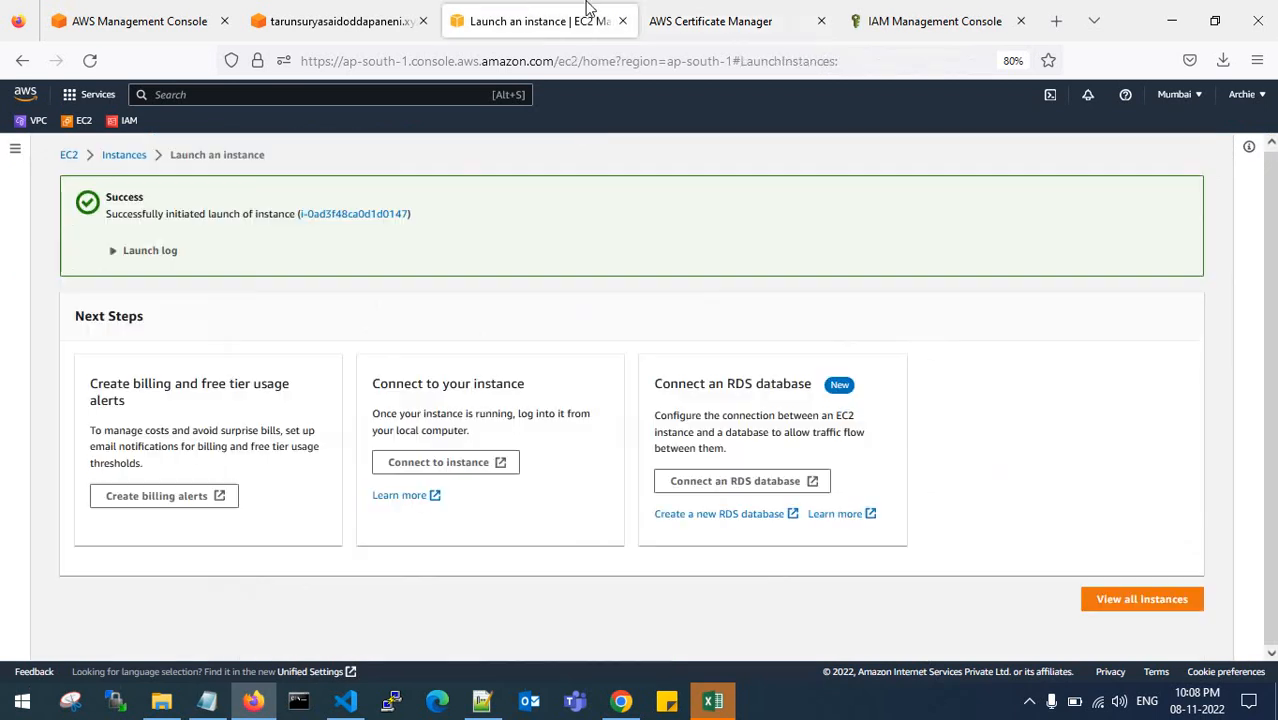
left_click(1131, 612)
left_click(347, 12)
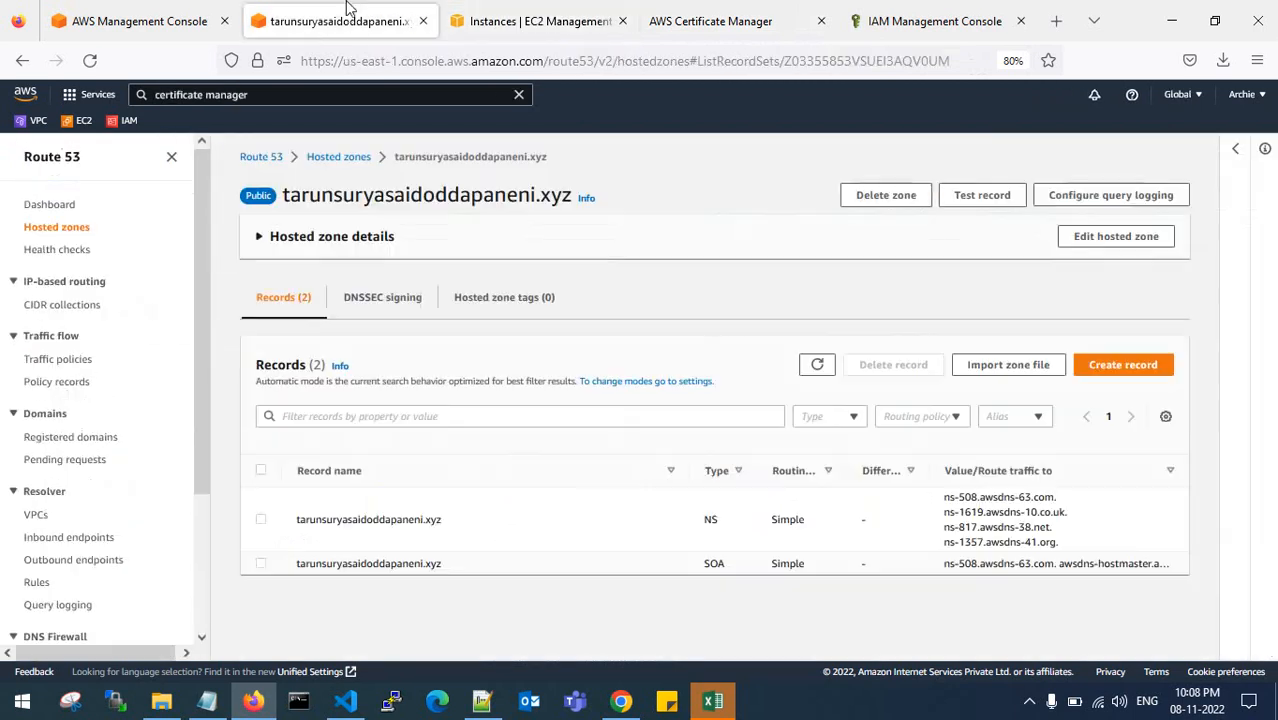
left_click_drag(335, 14, 505, 10)
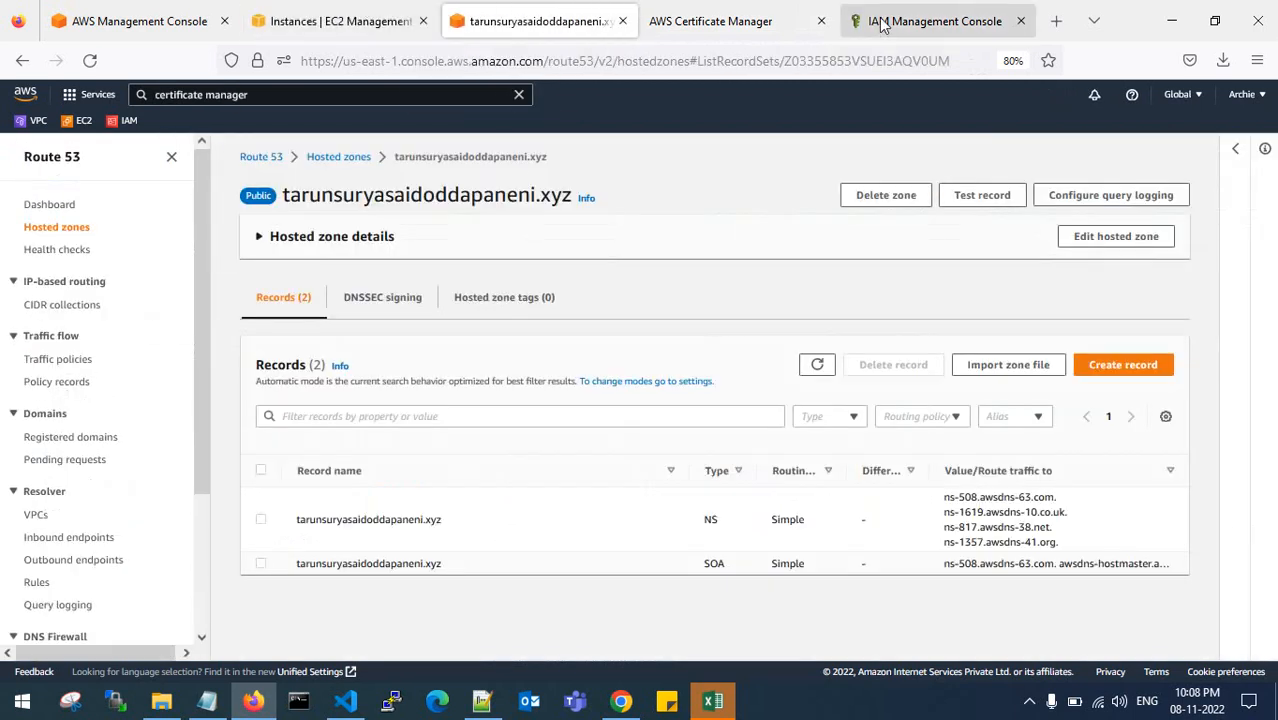
Copy the certificate's CNAME name and paste it as the record name of a new record in the Route 53 hosted zone.
left_click(710, 16)
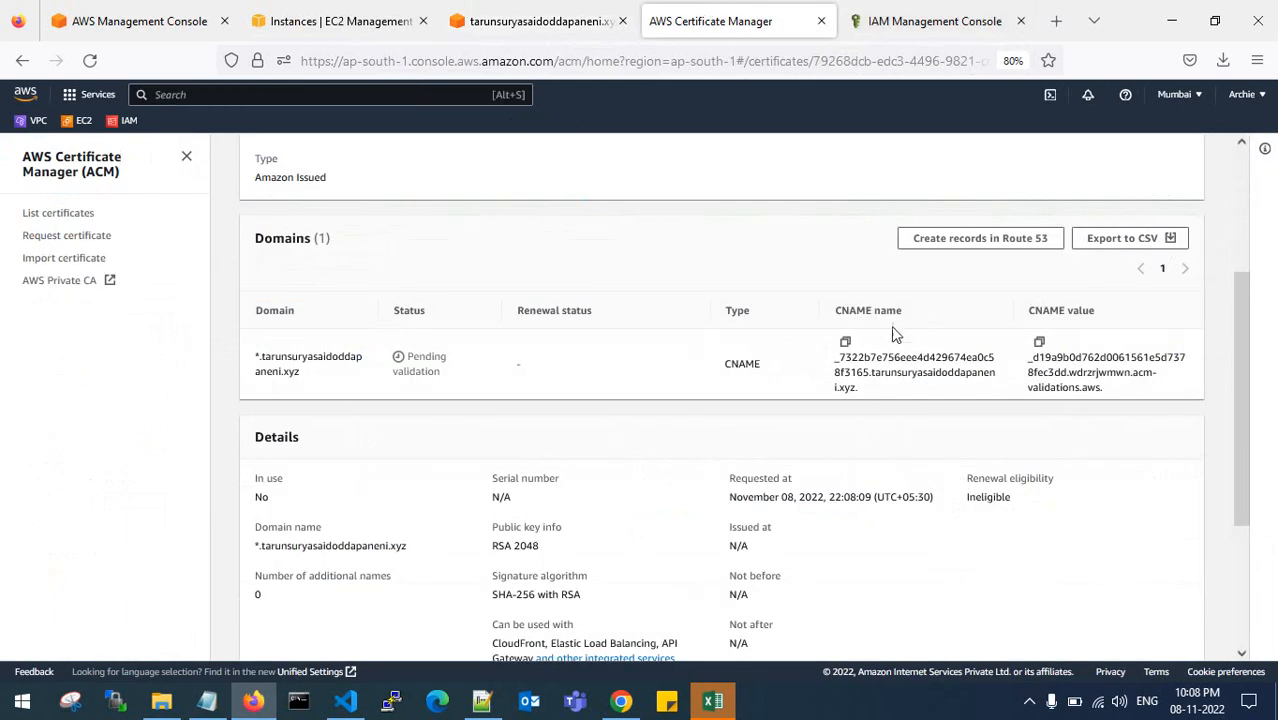
left_click(845, 342)
key("ctrl+Page_Up")
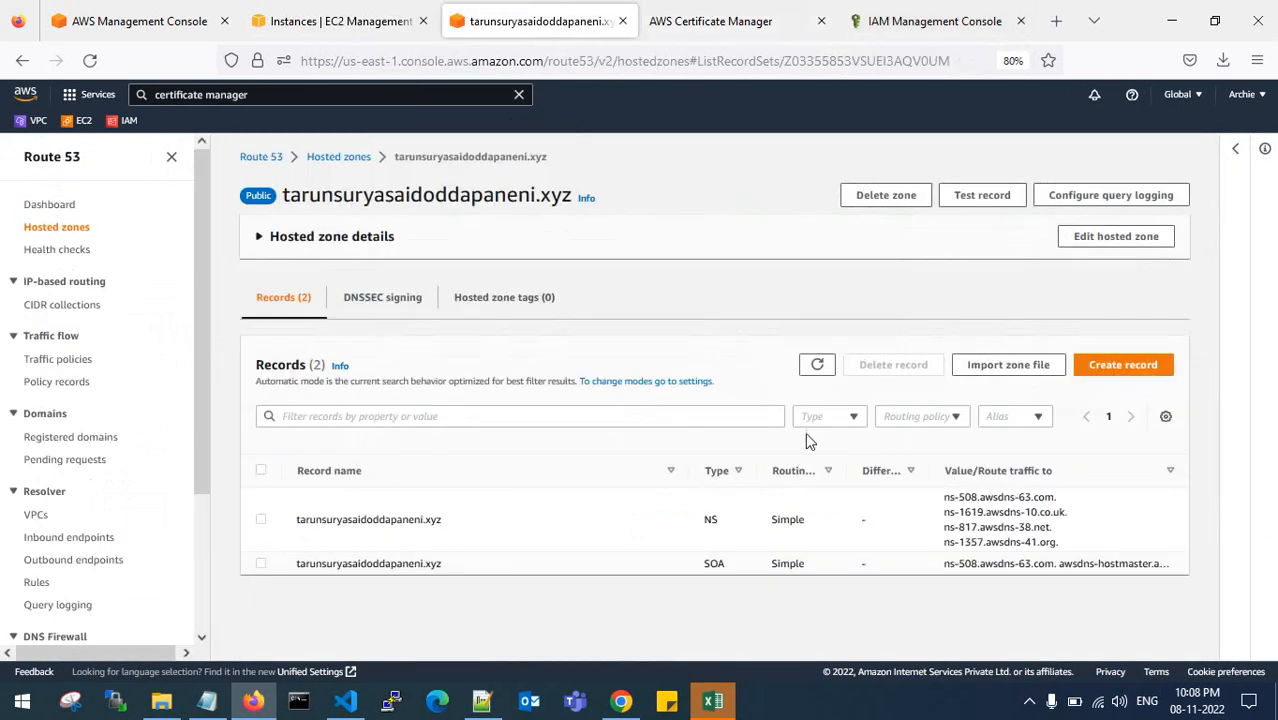
left_click(1127, 362)
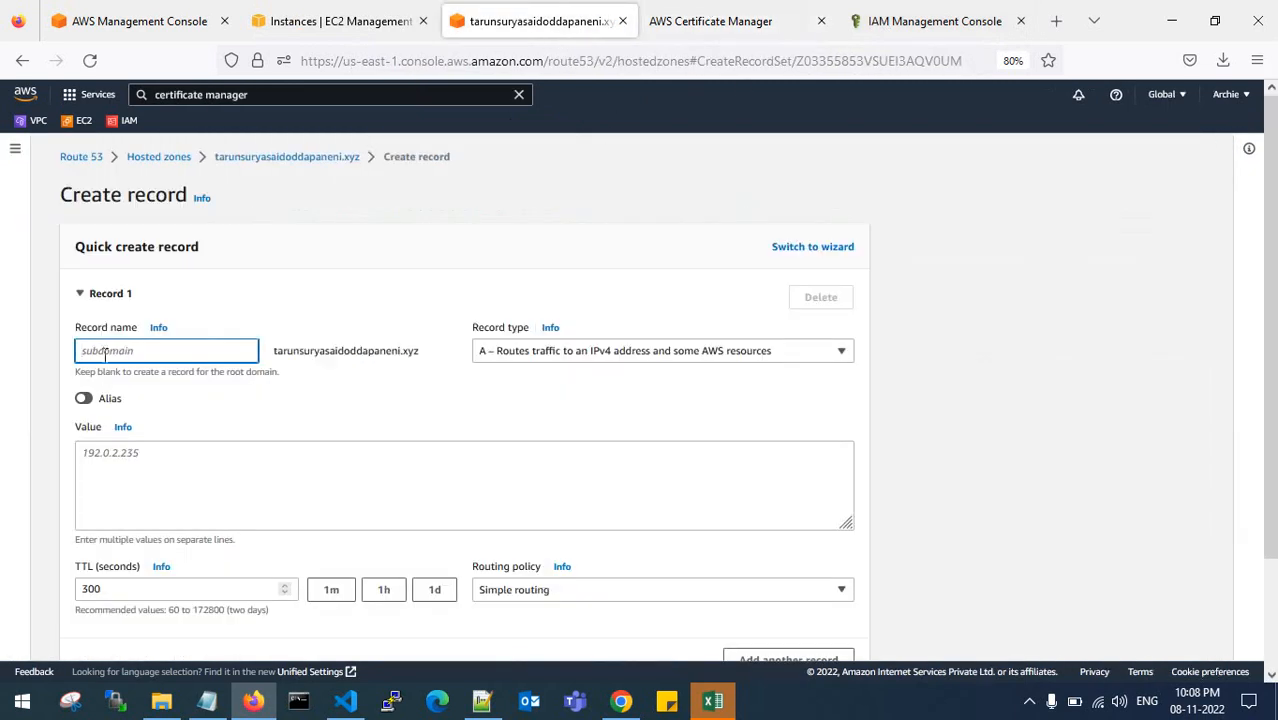
key("ctrl+v")
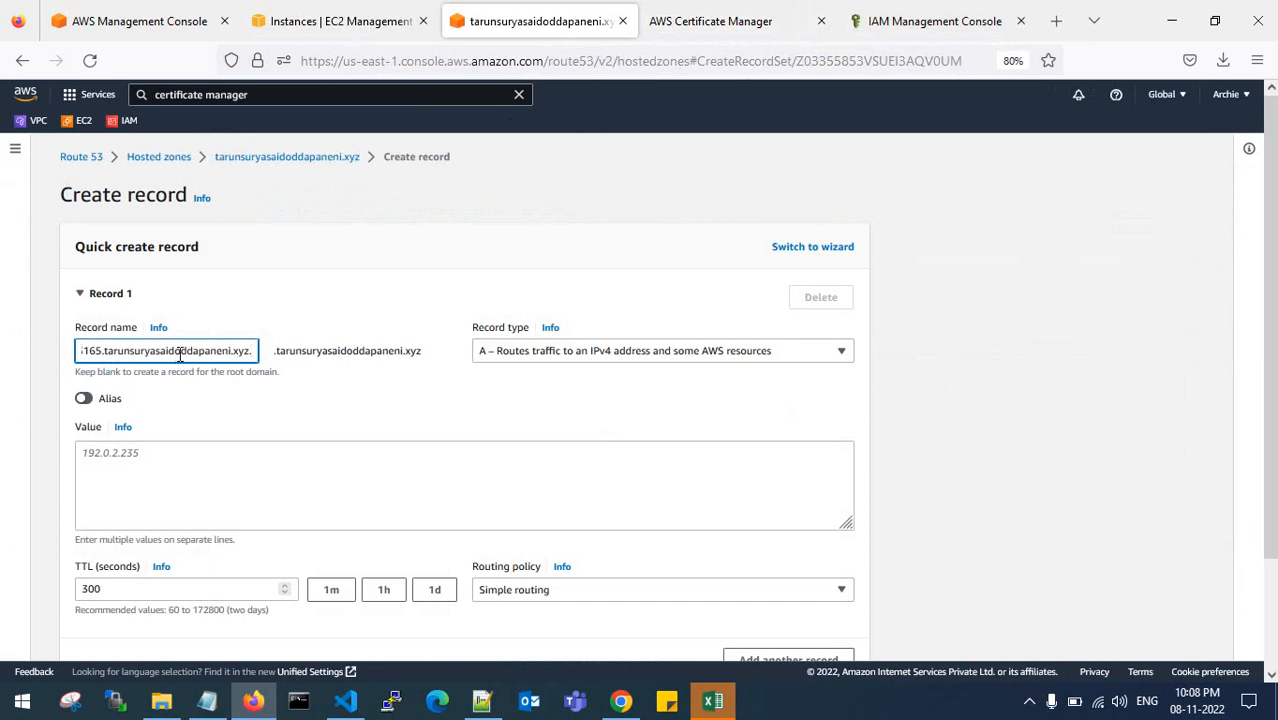
Remove the duplicate domain suffix from the record name, leaving only the validation prefix ending in 3165.
left_click_drag(254, 350, 136, 350)
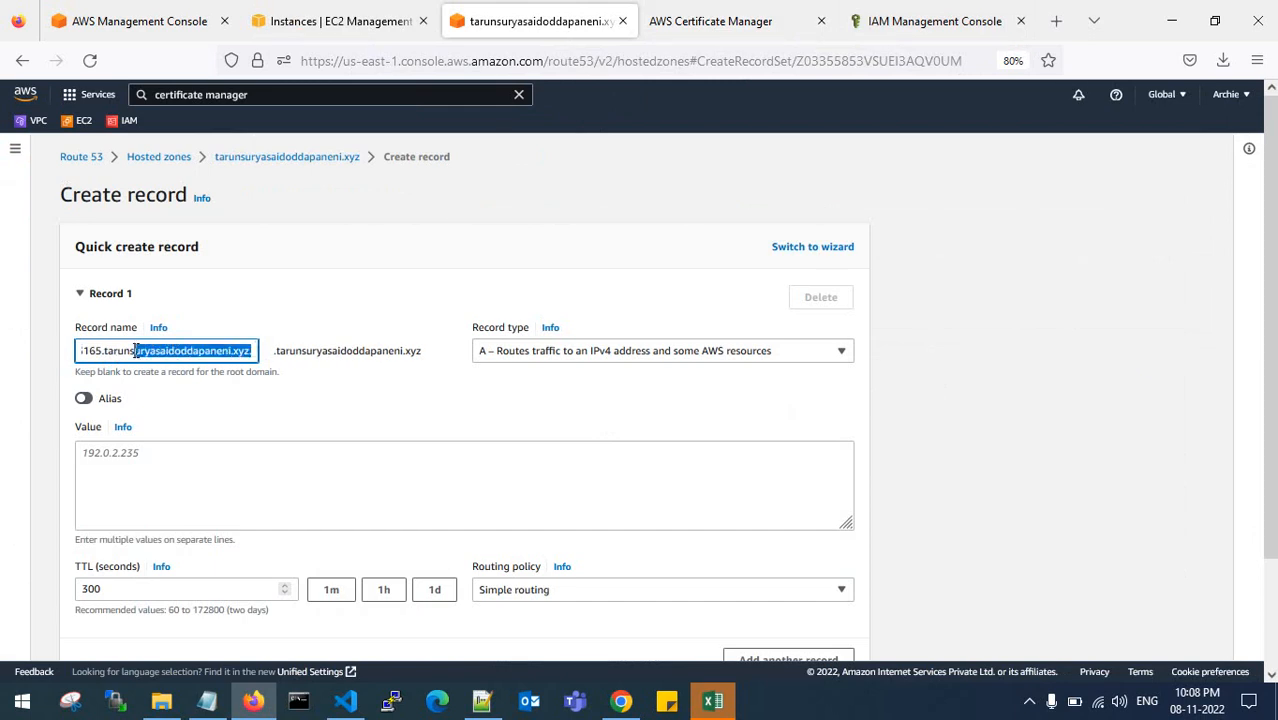
key("BackSpace")
key("BackSpace")
key("BackSpace")
key("BackSpace")
key("BackSpace")
key("BackSpace")
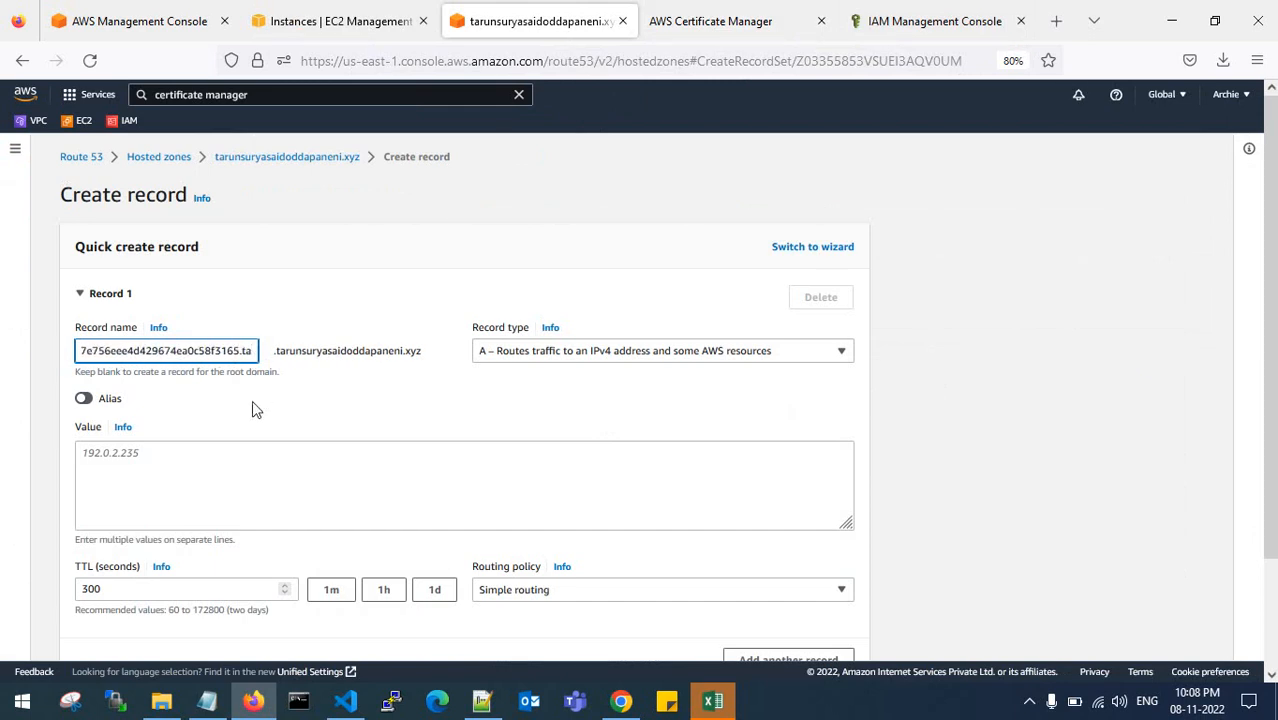
key("BackSpace")
key("BackSpace")
key("BackSpace")
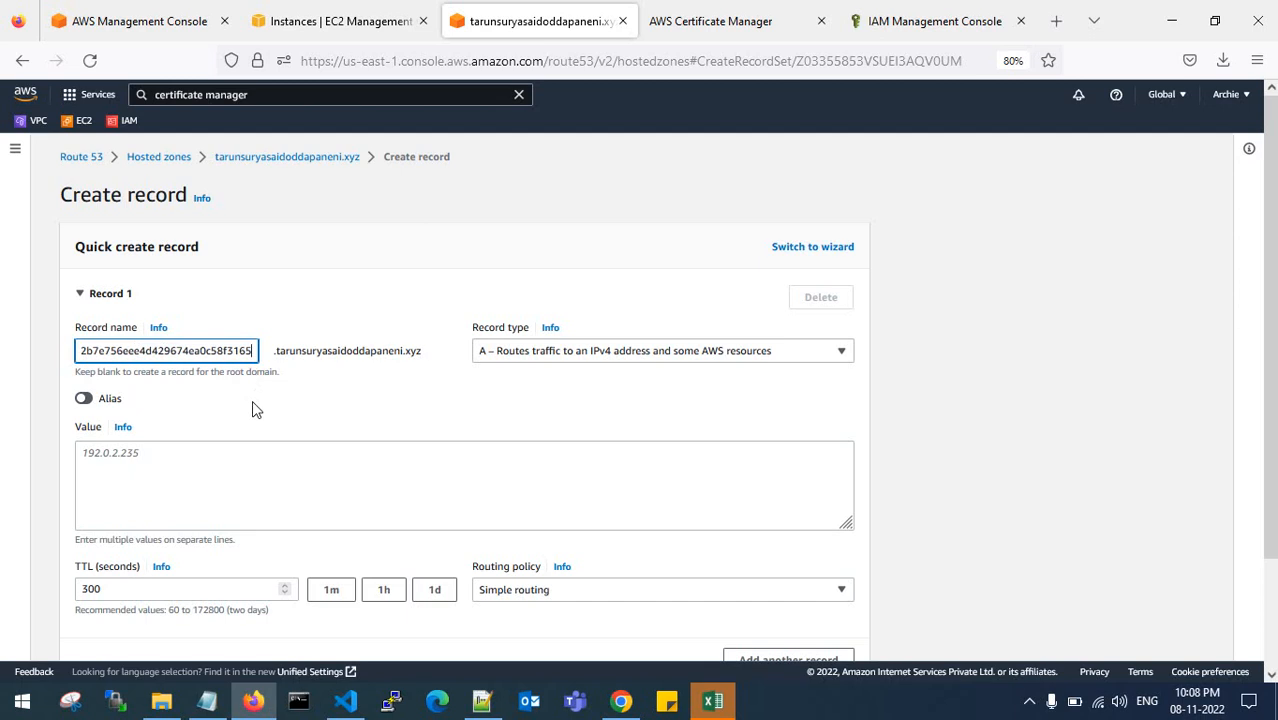
Copy the CNAME value from the certificate's domain details and return to the new record form.
left_click(210, 460)
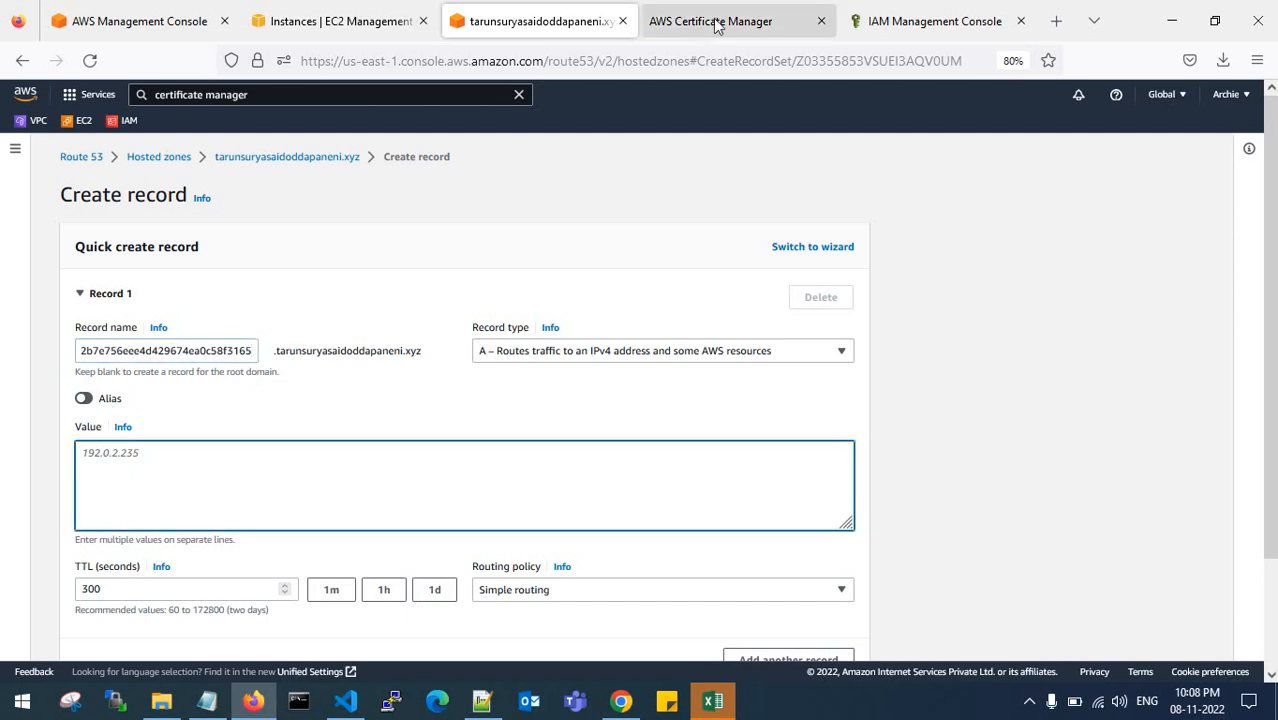
left_click(408, 10)
left_click(535, 20)
left_click(740, 14)
left_click(1039, 343)
left_click(600, 20)
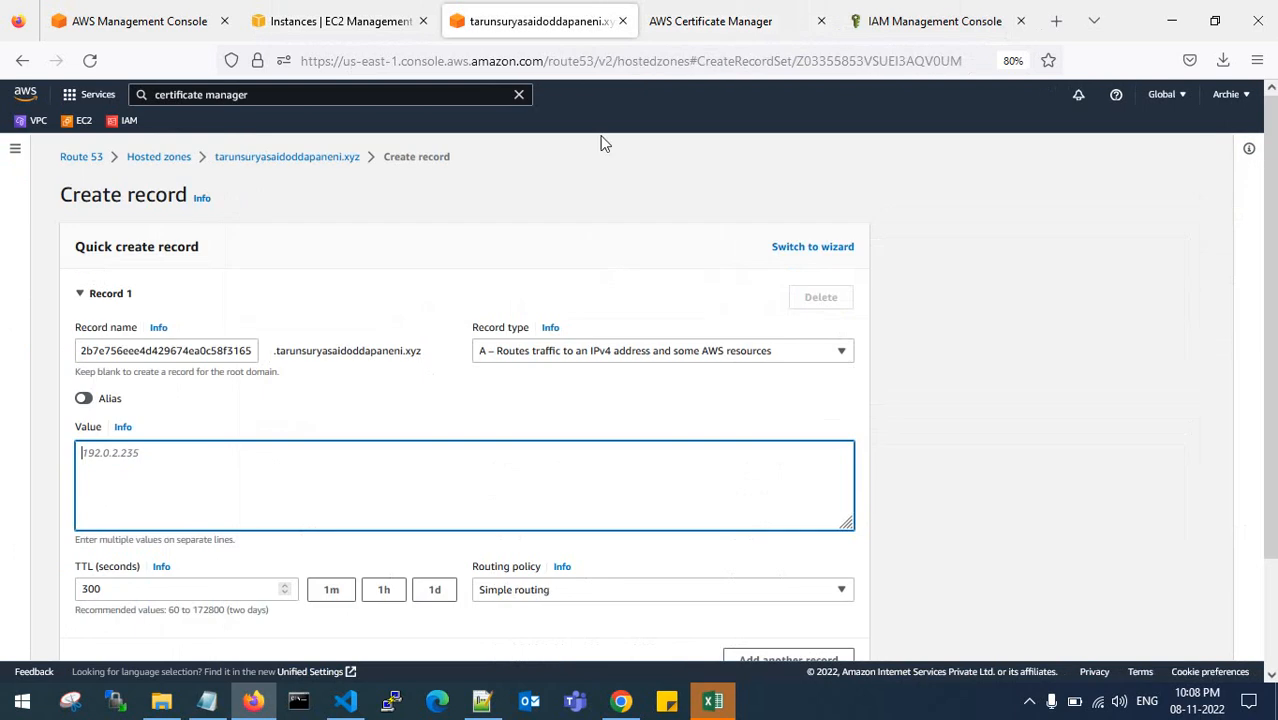
Set the record type to CNAME and paste the copied validation value as the record's value.
left_click(540, 351)
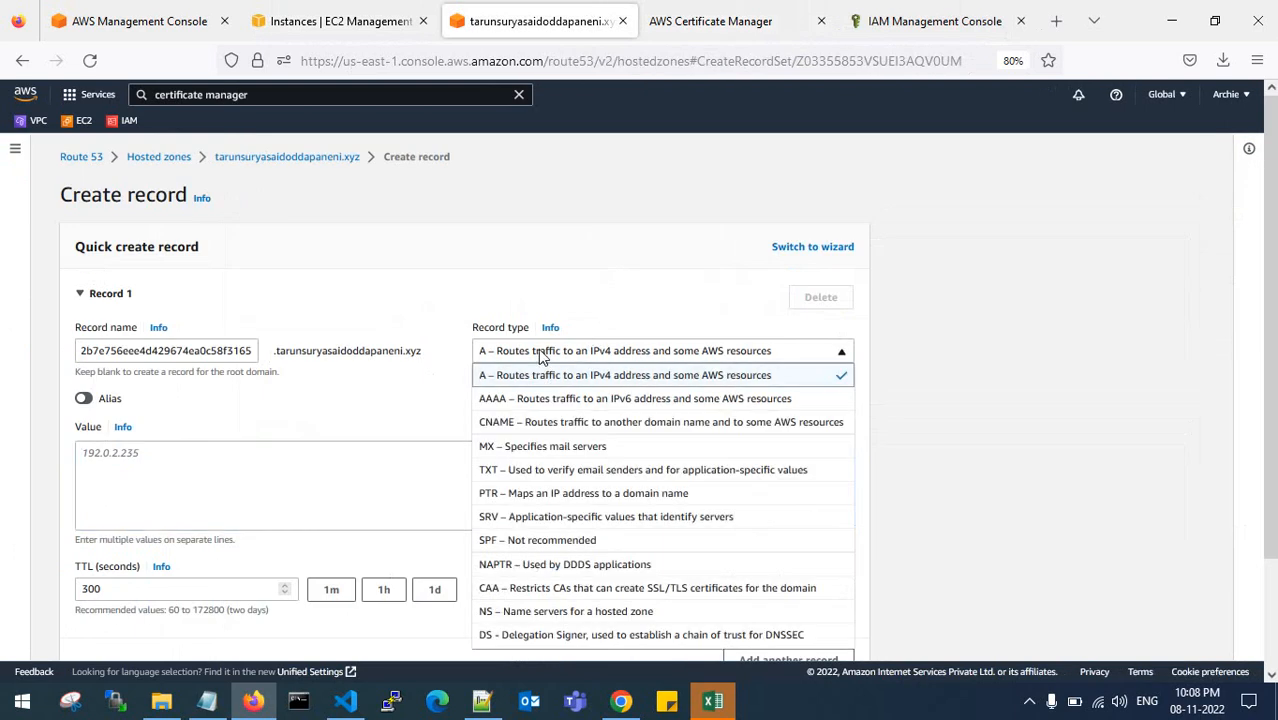
left_click(540, 422)
left_click(230, 463)
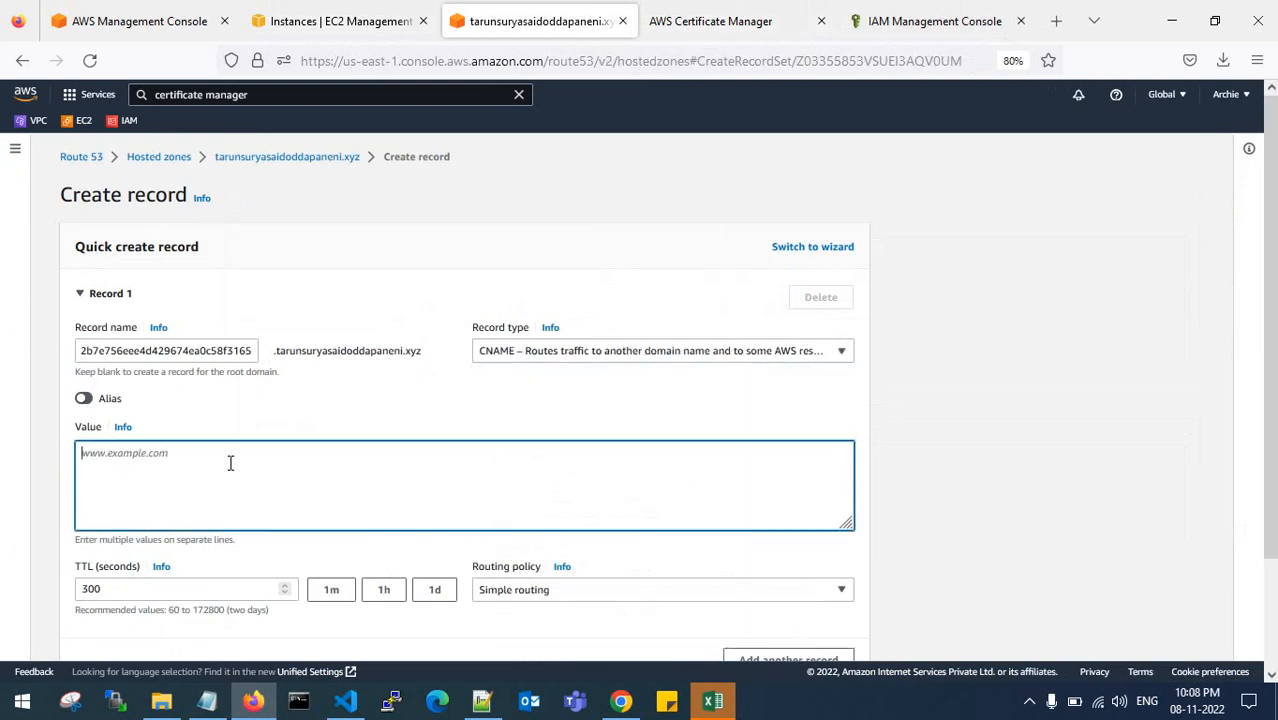
key("ctrl+v")
Set the record's TTL to 60 seconds and create the record.
scroll(434, 468, "down", 3)
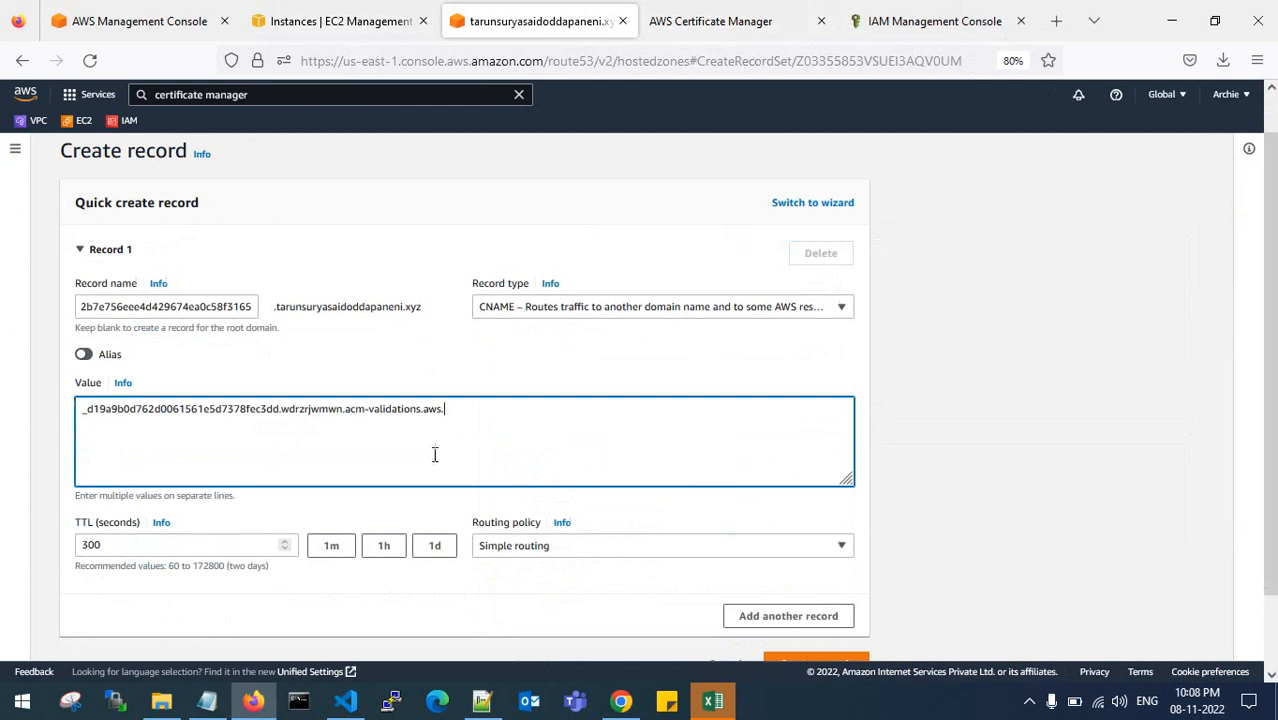
left_click(331, 460)
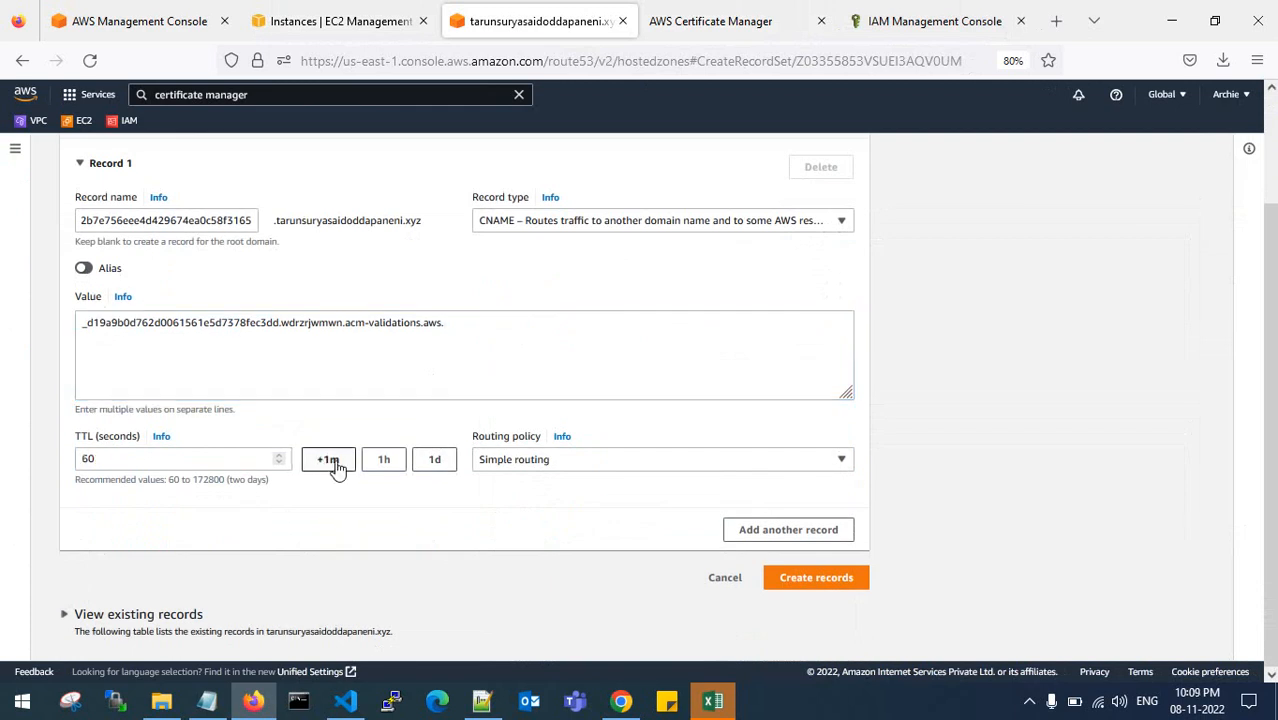
left_click(812, 588)
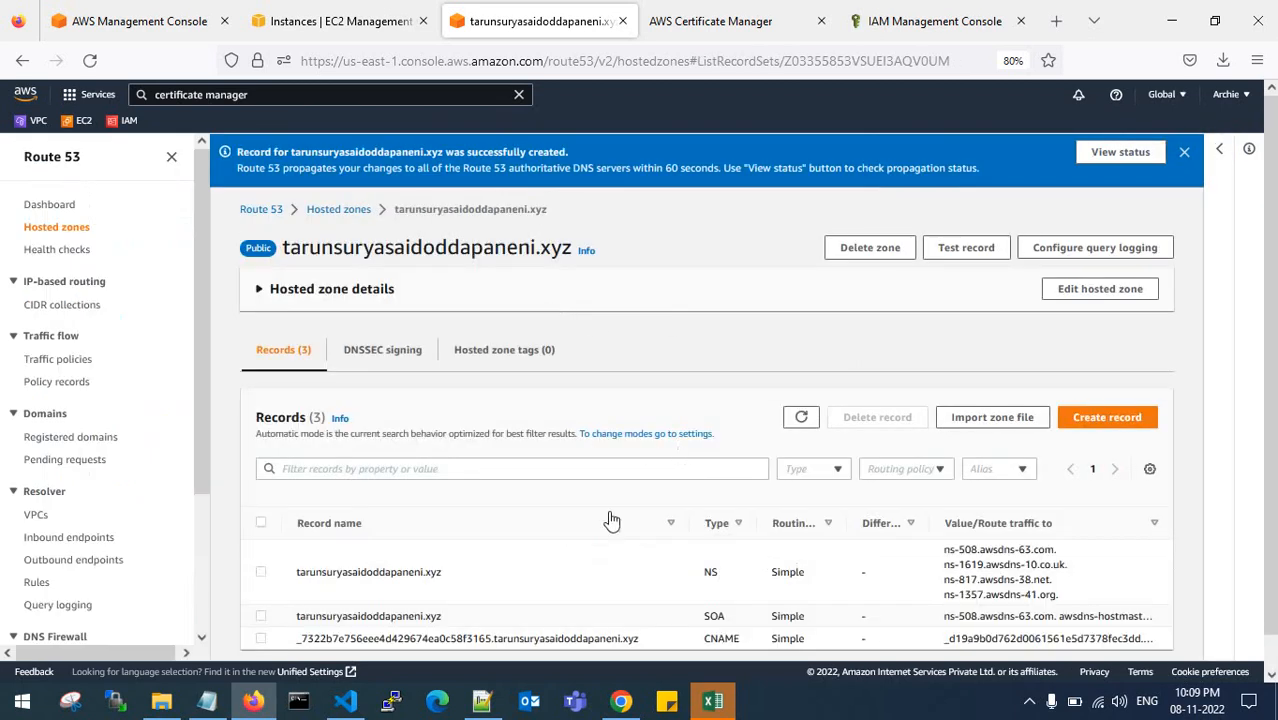
Expand the hosted zone's details and highlight its hosted zone ID.
scroll(700, 505, "down", 1)
scroll(510, 450, "down", 1)
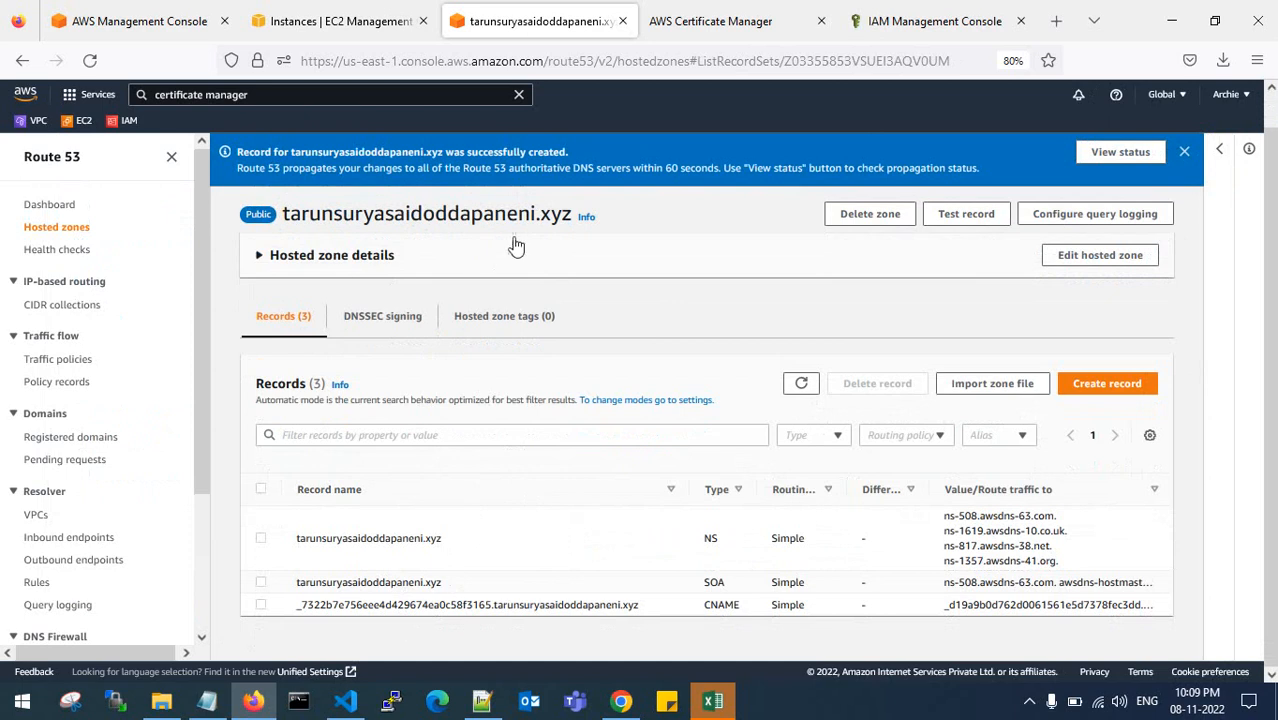
left_click(256, 256)
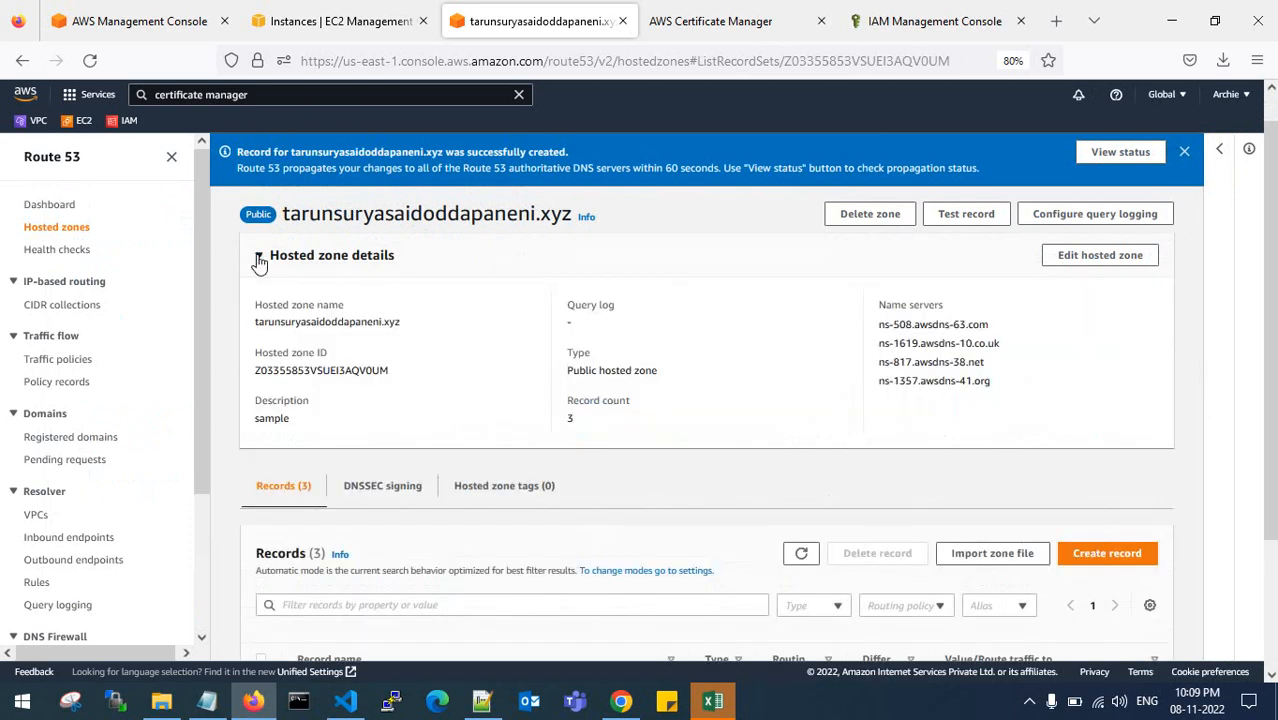
left_click_drag(255, 372, 393, 373)
left_click(391, 374)
Copy the route 53 server instance's public IPv4 address and paste it as the host name in a new PuTTY session.
left_click(333, 8)
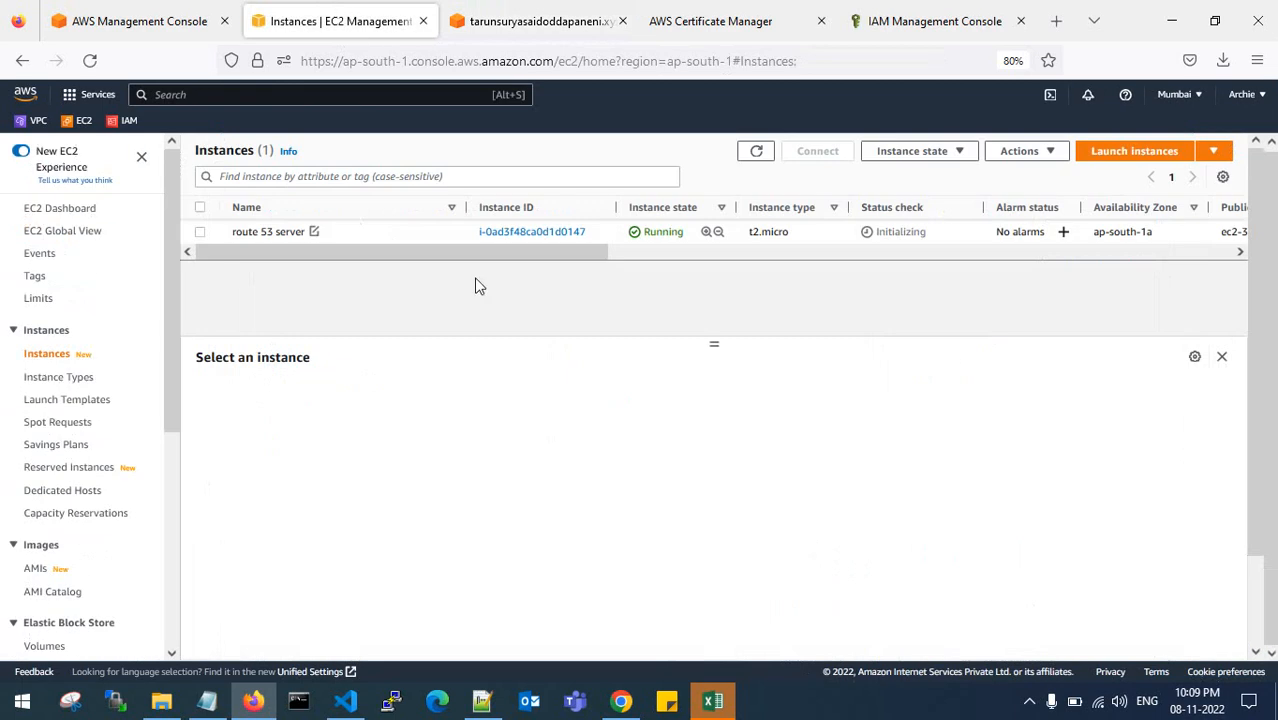
left_click(200, 231)
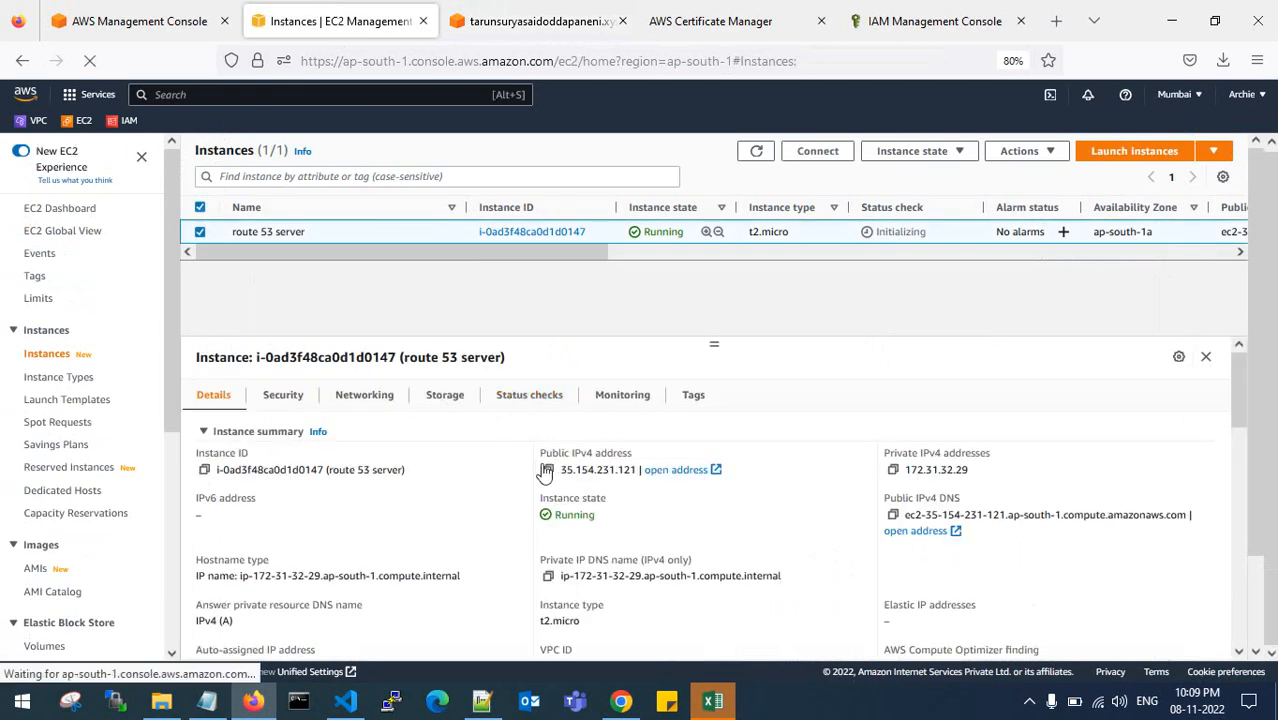
left_click(548, 469)
left_click(395, 704)
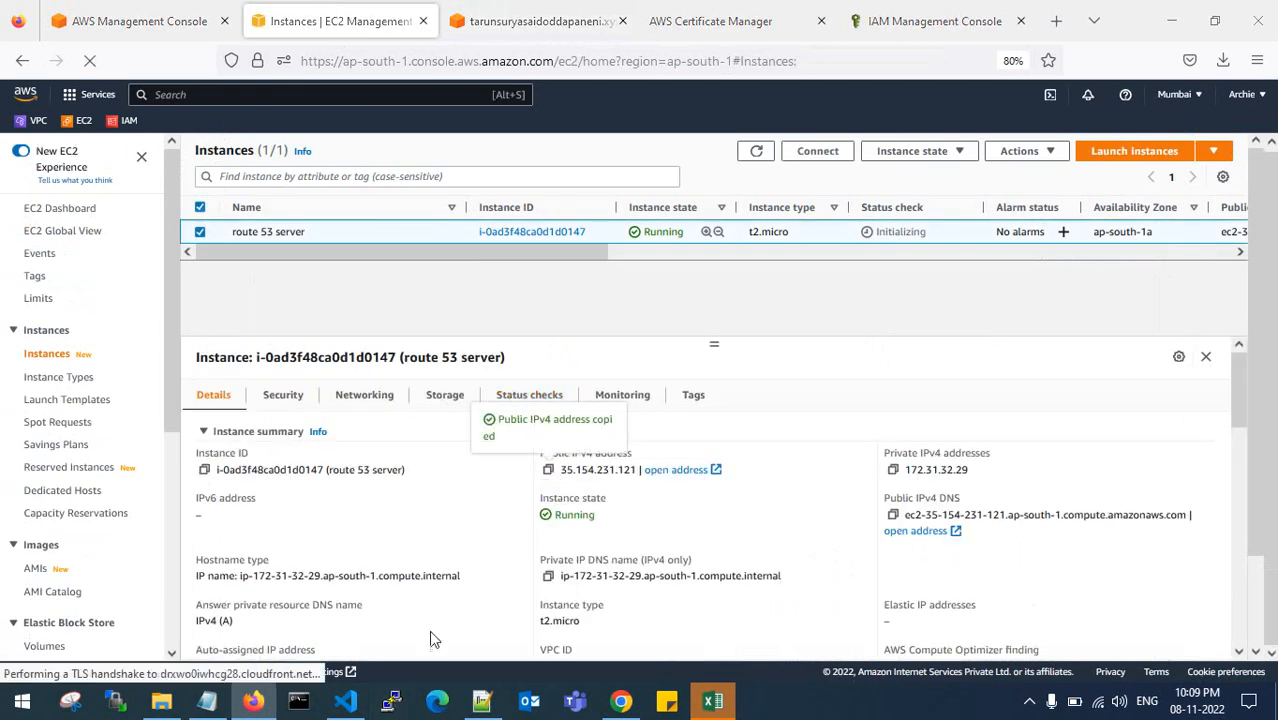
key("ctrl+v")
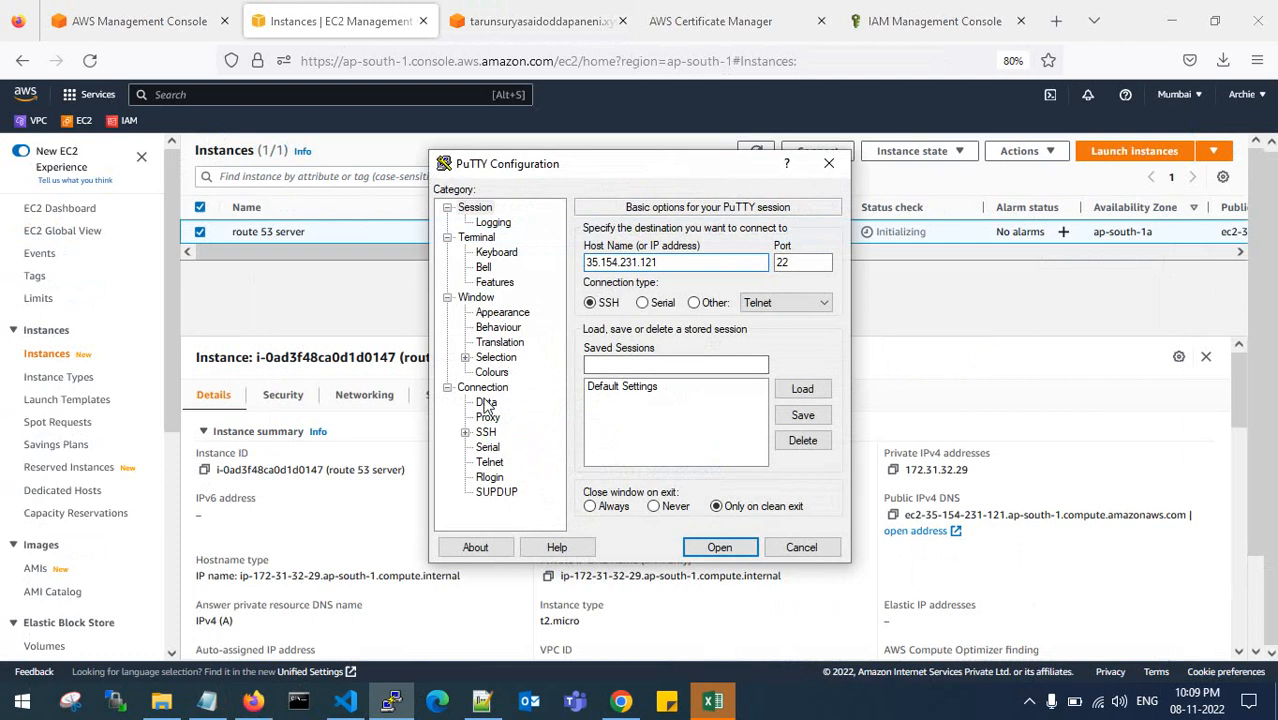
Choose the desktop's test private key file for SSH authentication, open the connection, accept the host key and maximize the terminal.
left_click(466, 432)
left_click(503, 447)
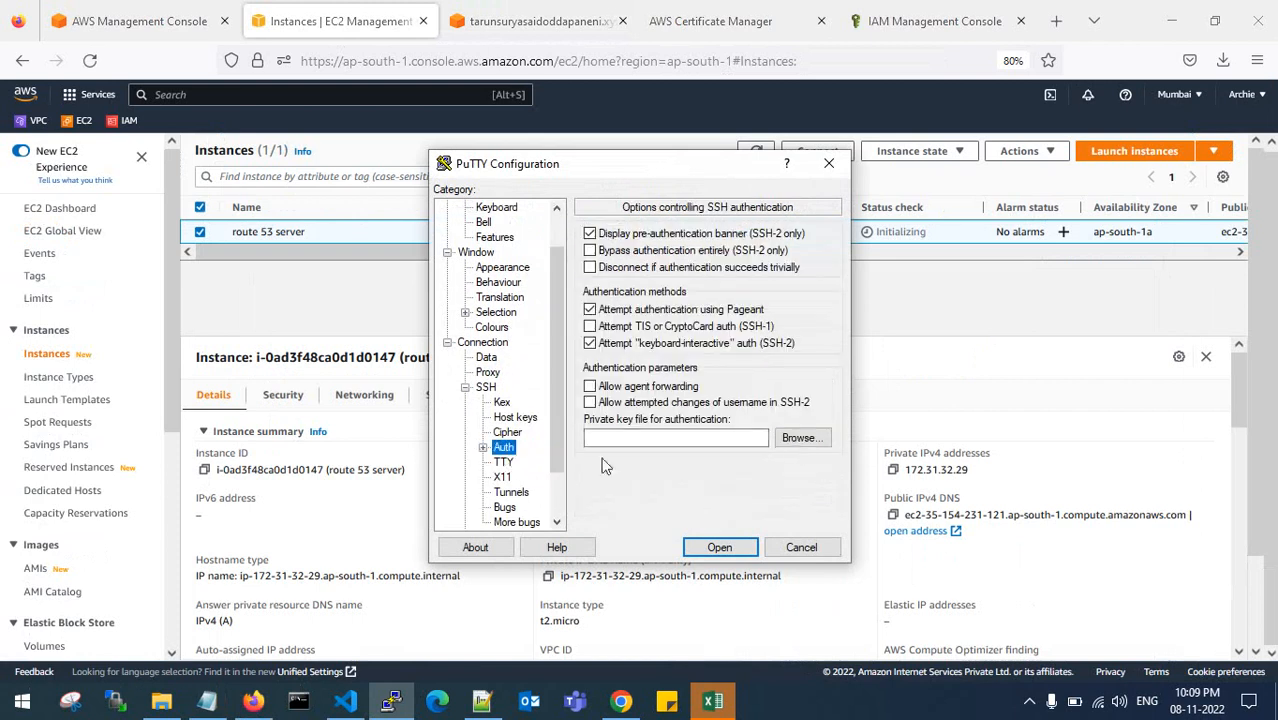
left_click(801, 437)
scroll(590, 295, "down", 1)
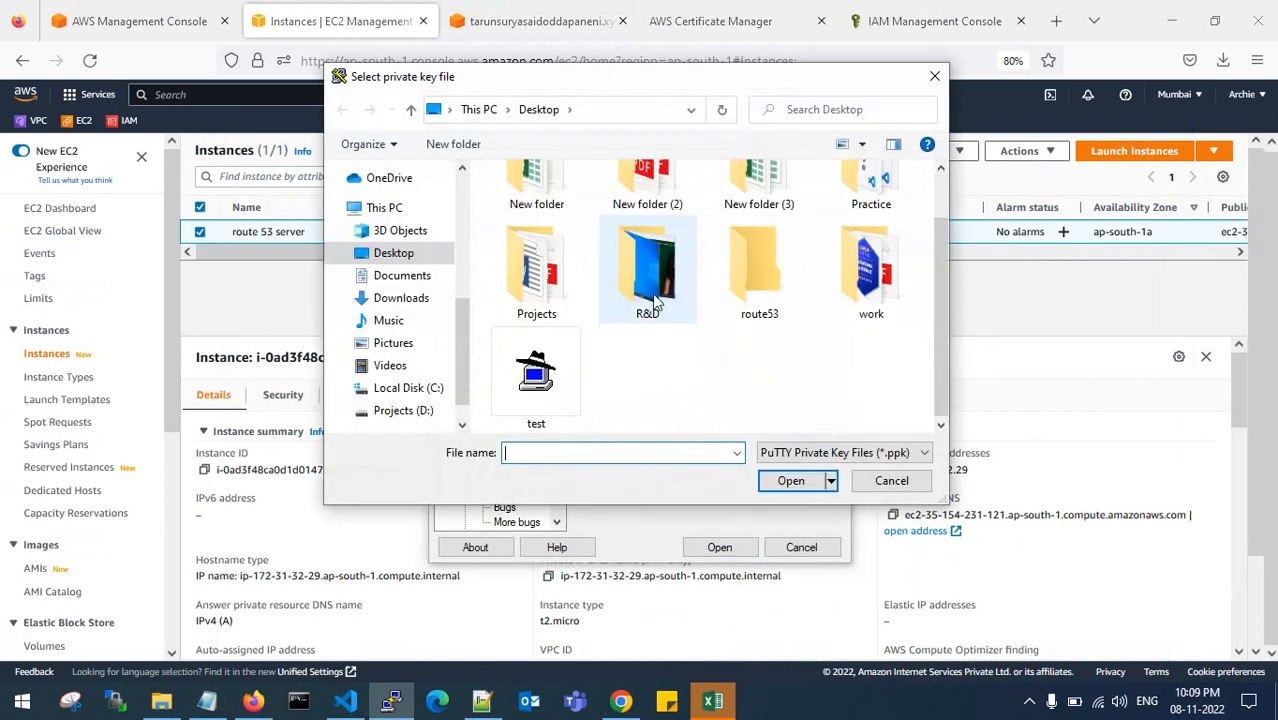
double_click(536, 378)
left_click(710, 545)
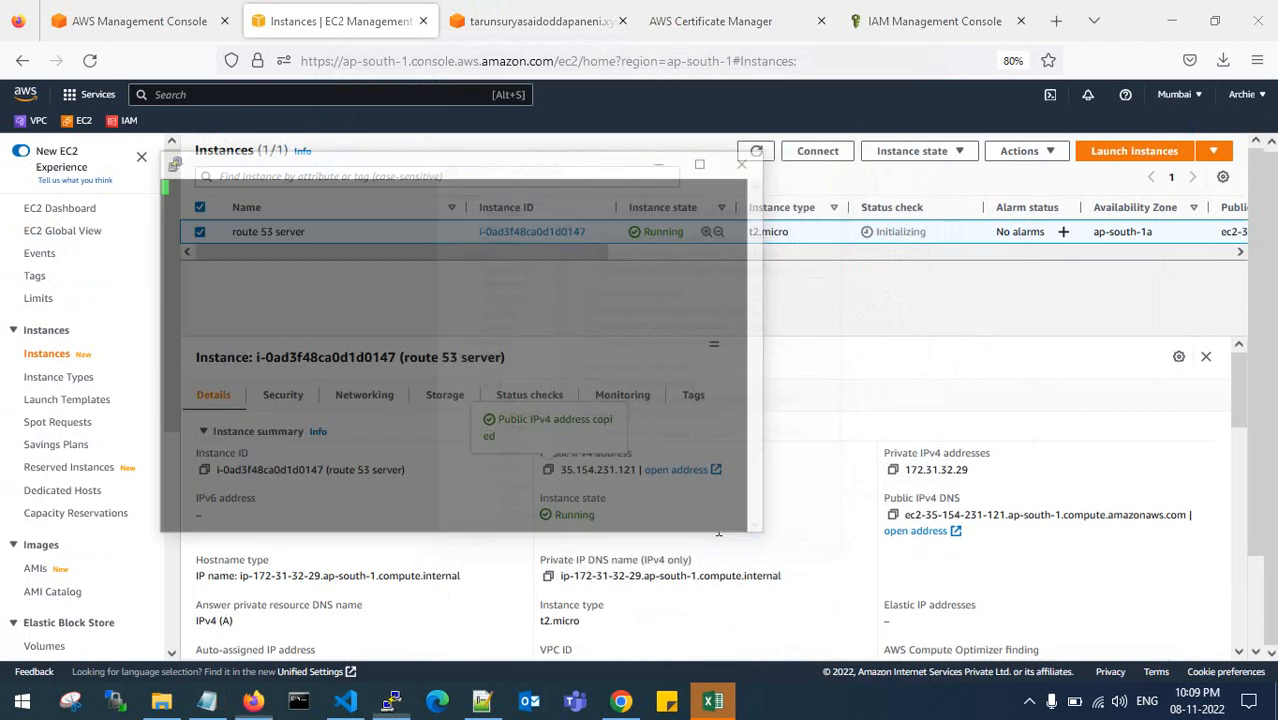
left_click(494, 484)
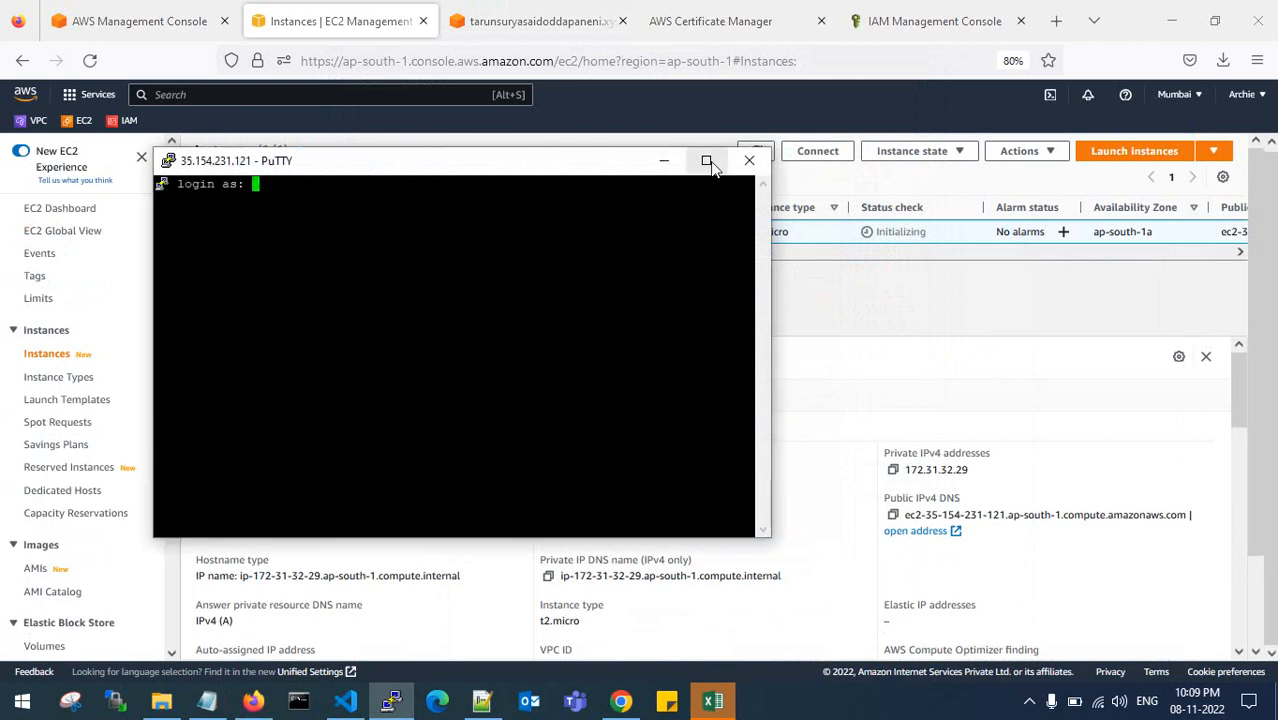
left_click(706, 160)
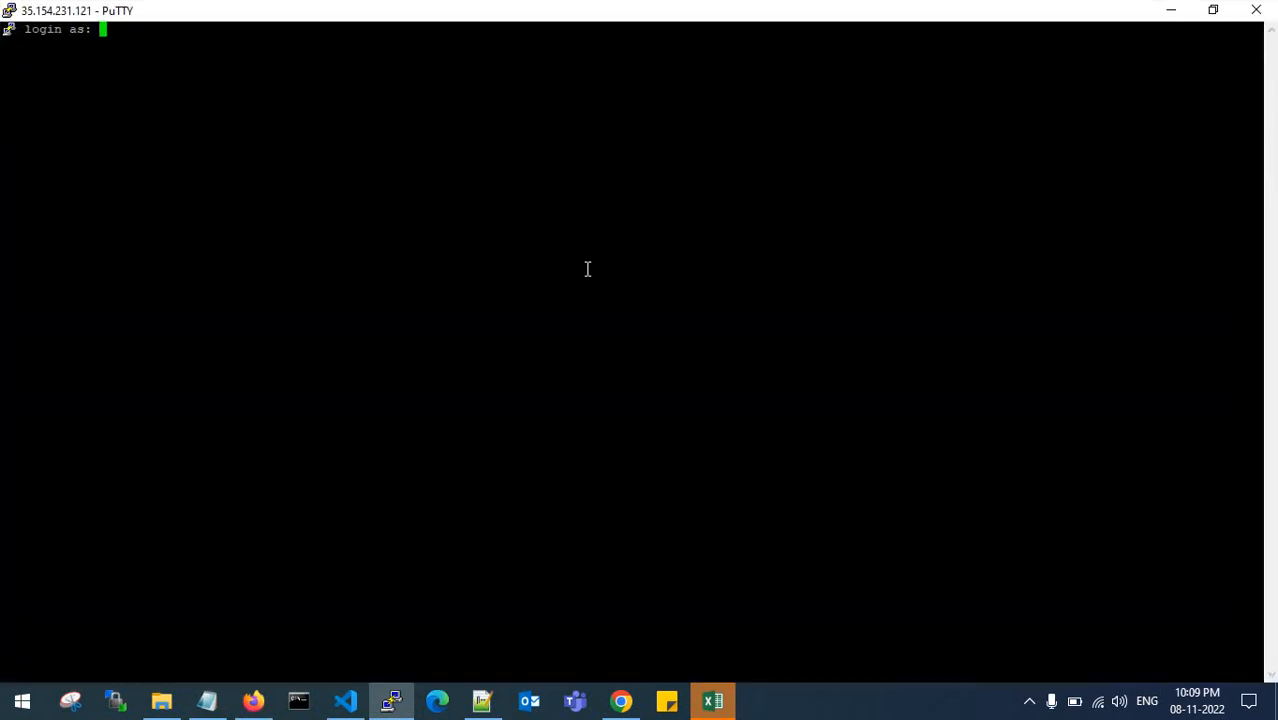
Log in to the server as ec2-user and switch to the root user with sudo su -.
type("ec2-user")
key("Return")
key("Return")
key("Return")
type("sudo ")
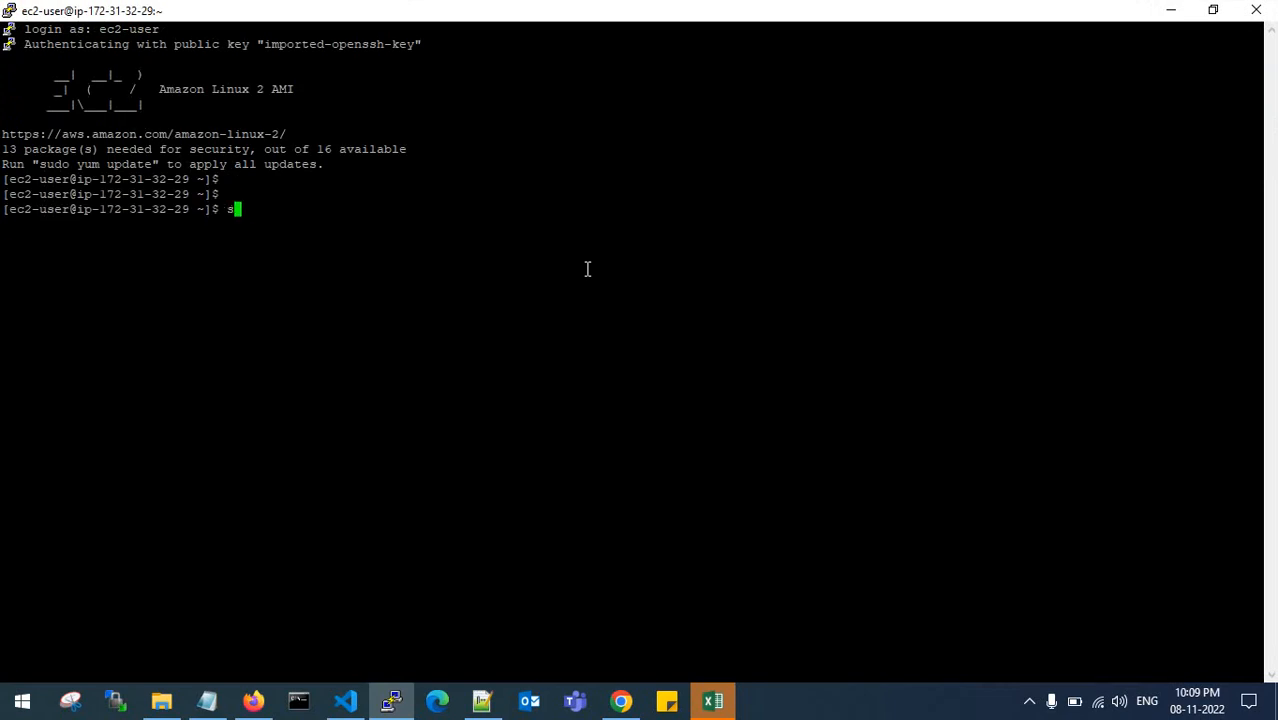
type("su -")
key("Return")
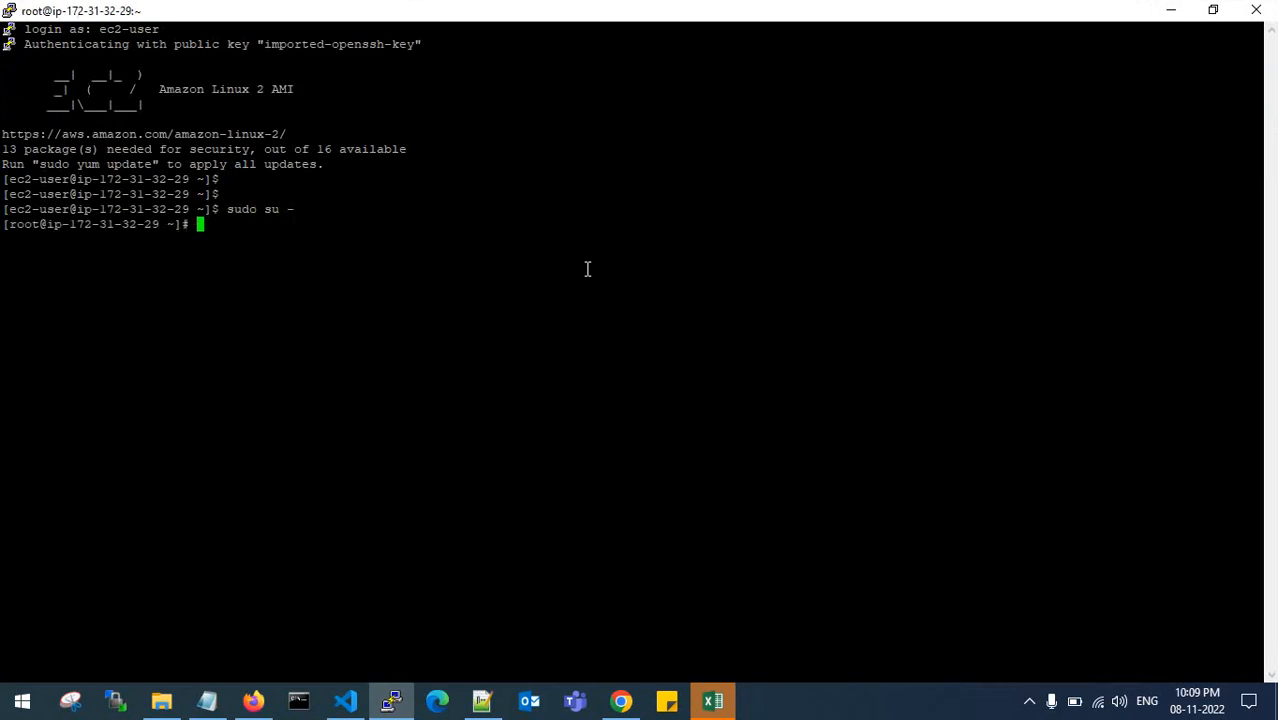
key("Return")
key("Return")
key("Return")
key("Return")
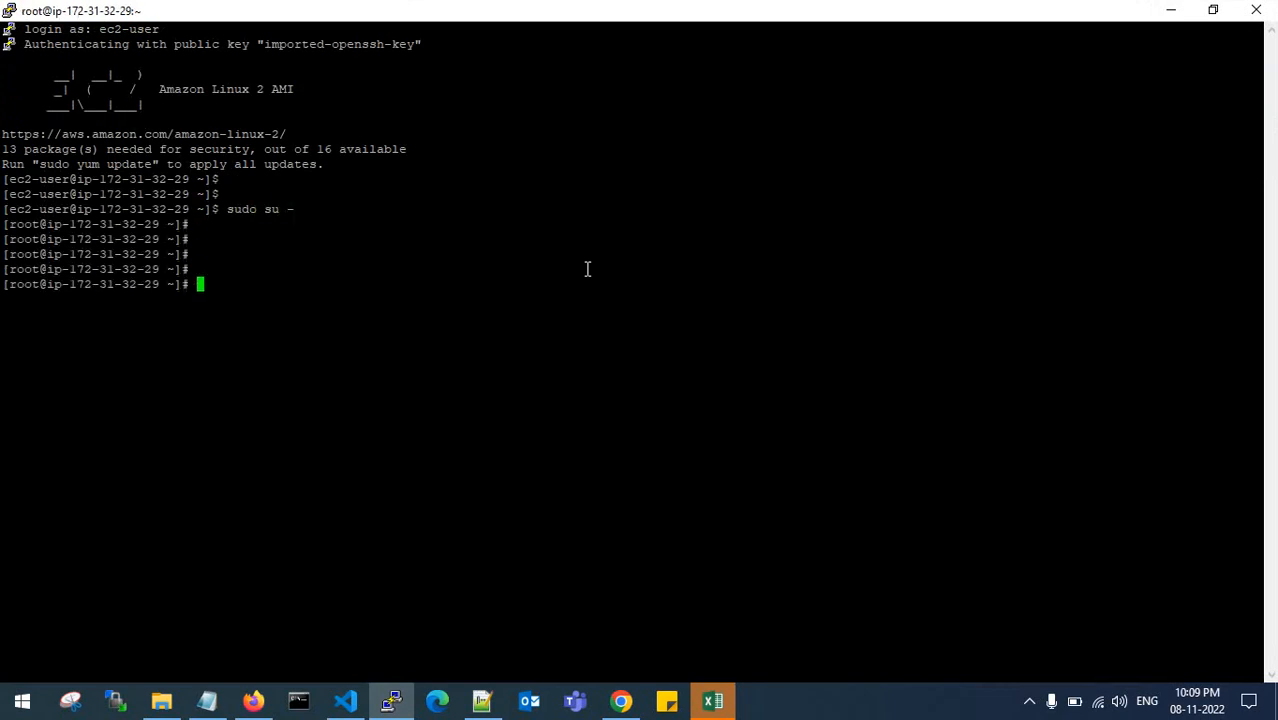
Start the AWS CLI credential setup with aws configure in the server's root shell.
left_click(1174, 13)
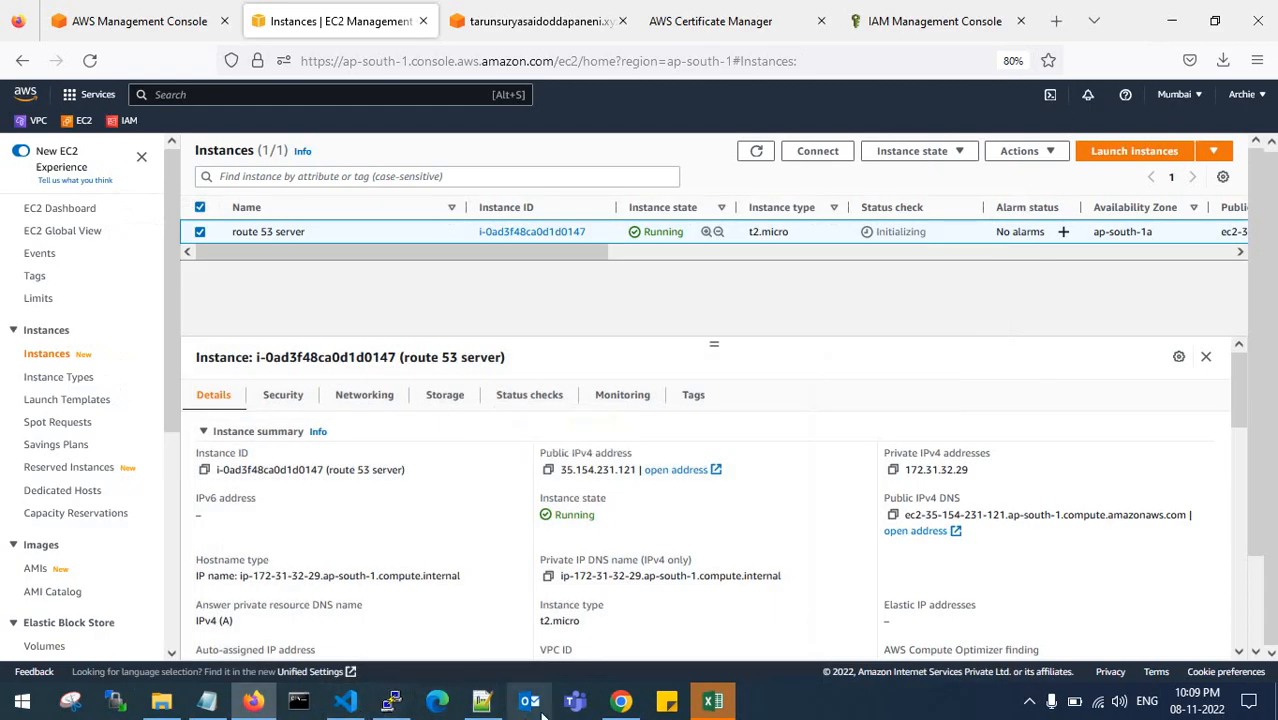
mouse_move(398, 708)
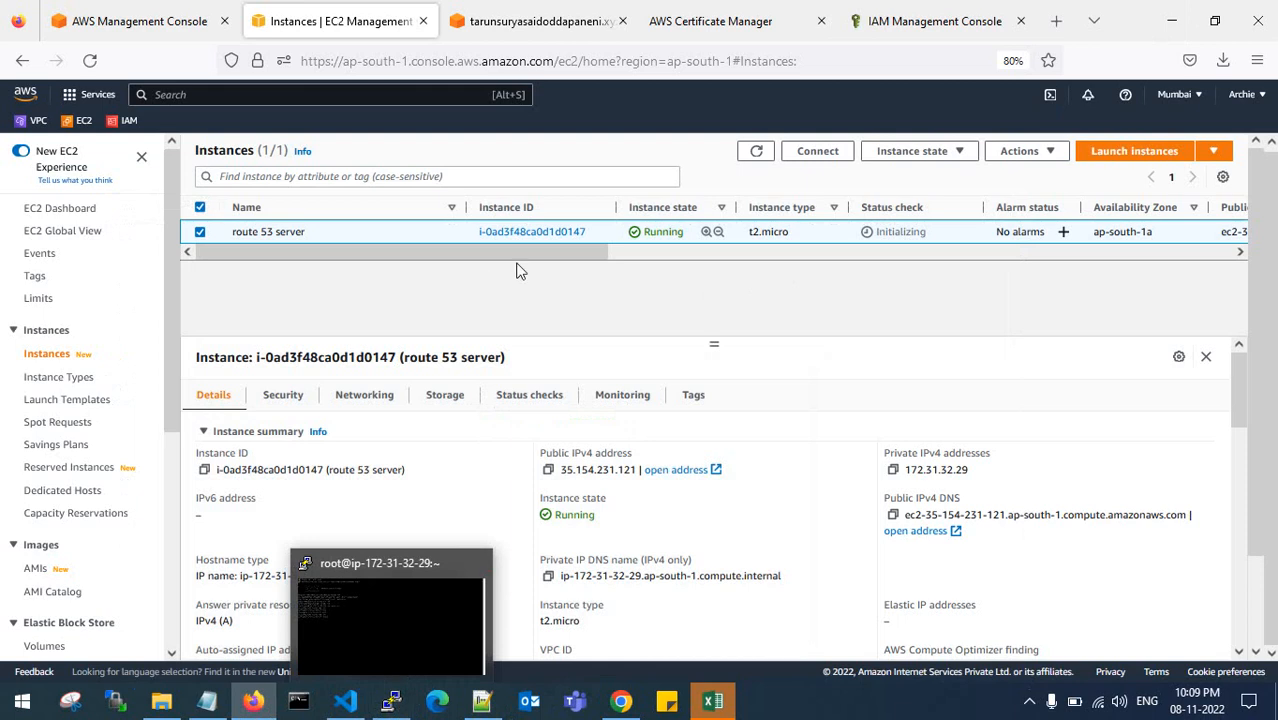
left_click(402, 700)
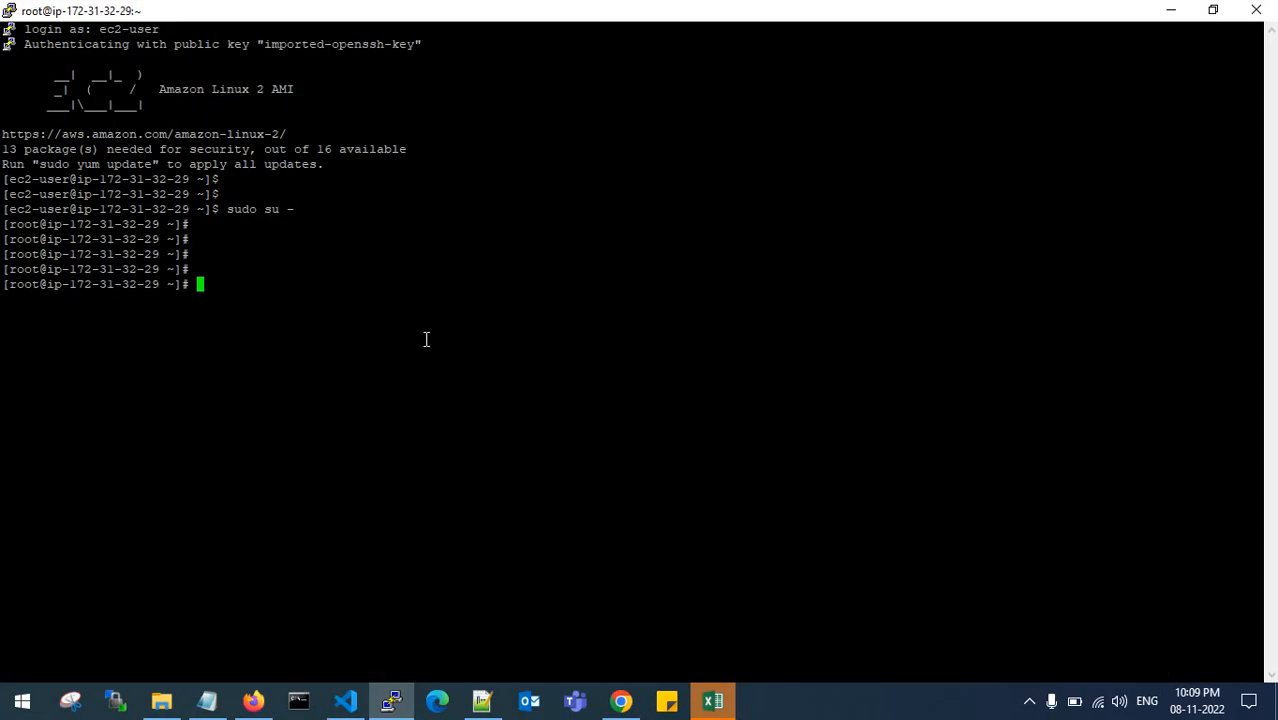
type("aws configure")
key("Return")
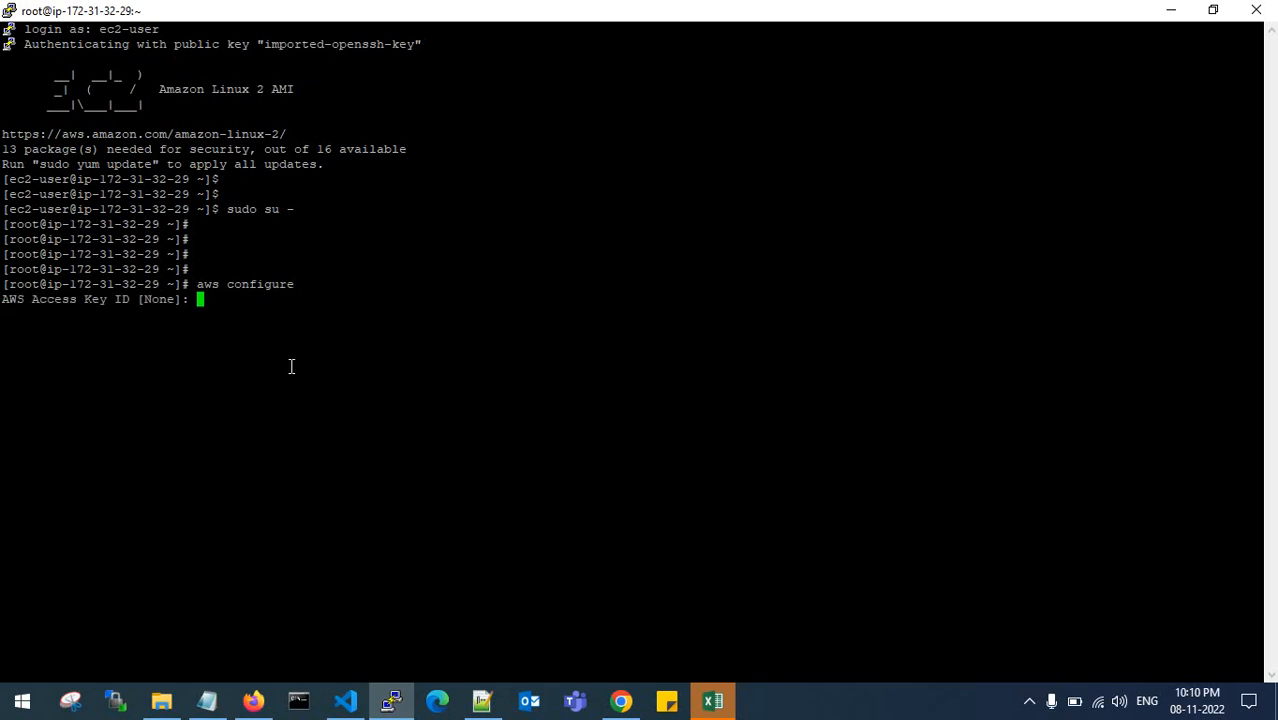
Widen column A of the rootkey workbook in Excel, copy the access key ID and enter it at the PuTTY prompt.
left_click(710, 702)
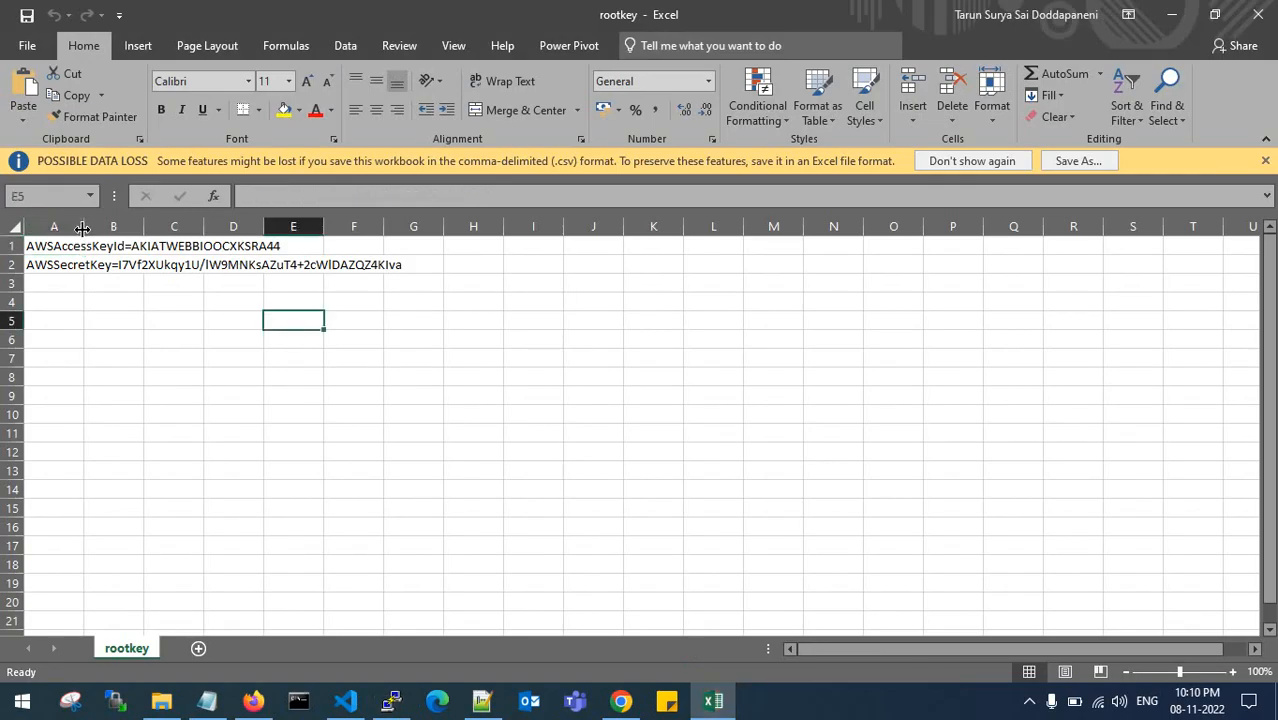
left_click_drag(83, 229, 362, 229)
left_click(342, 342)
left_click(305, 245)
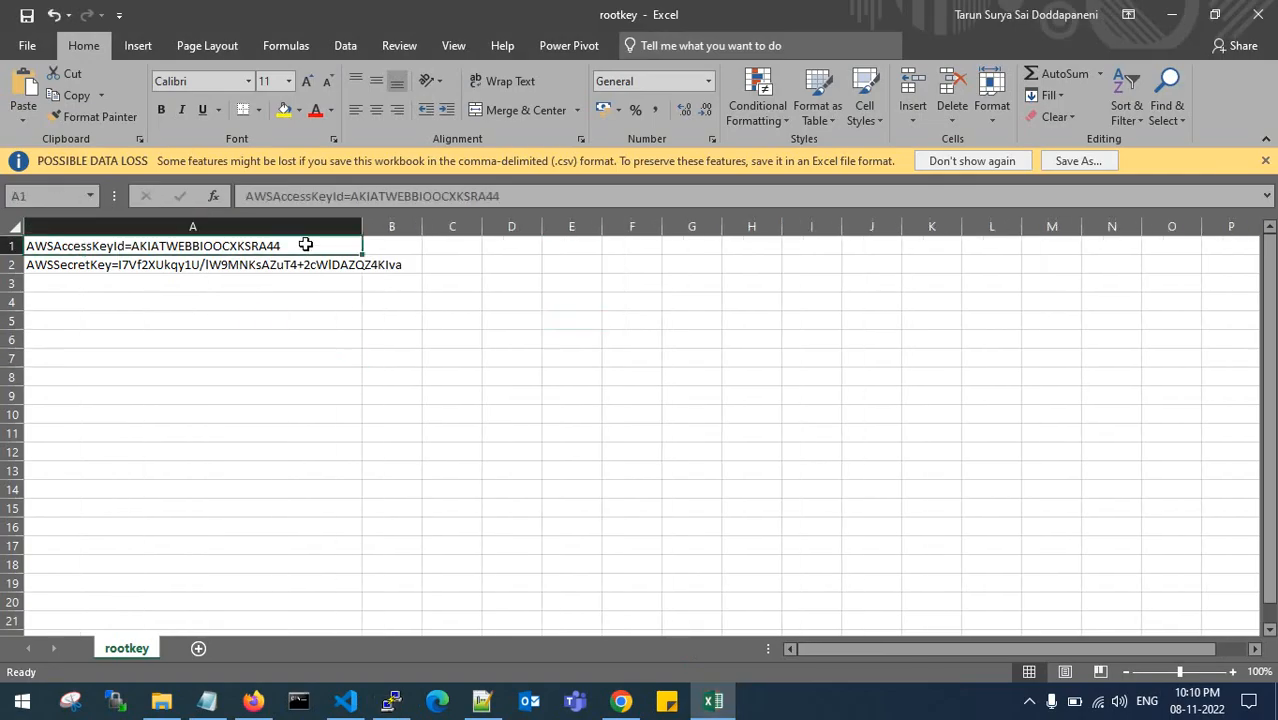
left_click(322, 314)
left_click_drag(311, 242, 348, 265)
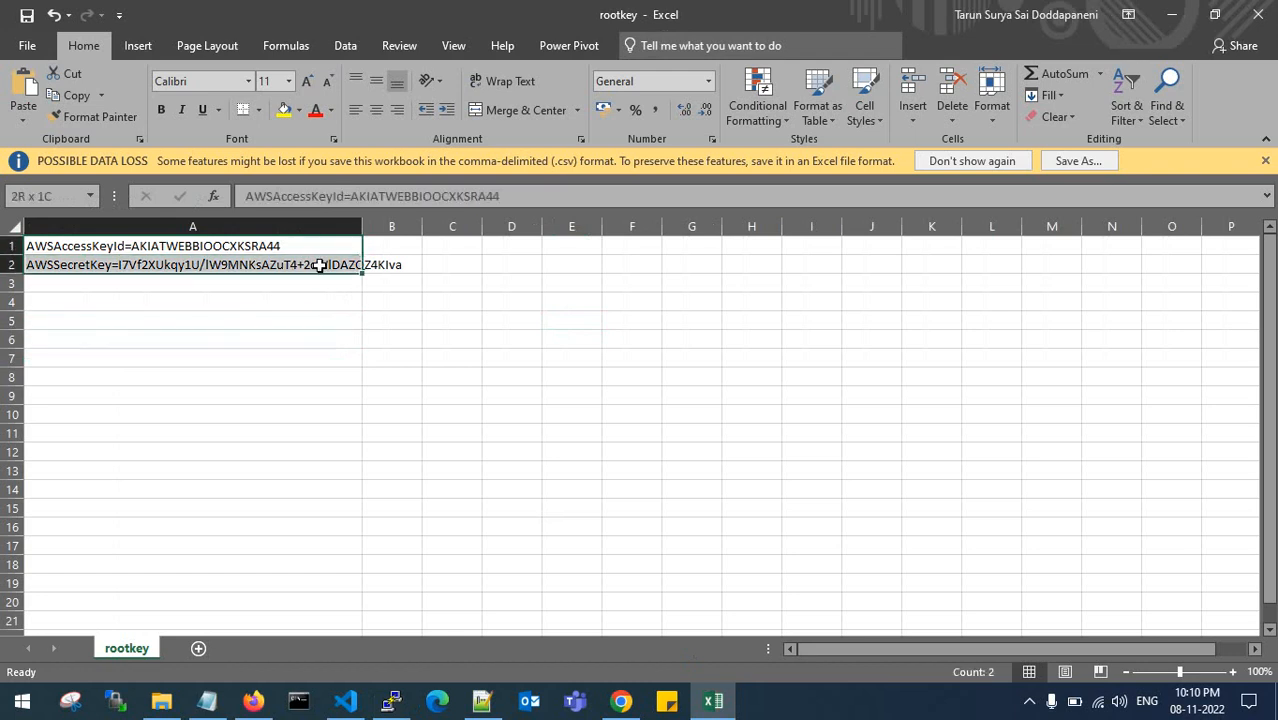
left_click(326, 302)
left_click(189, 249)
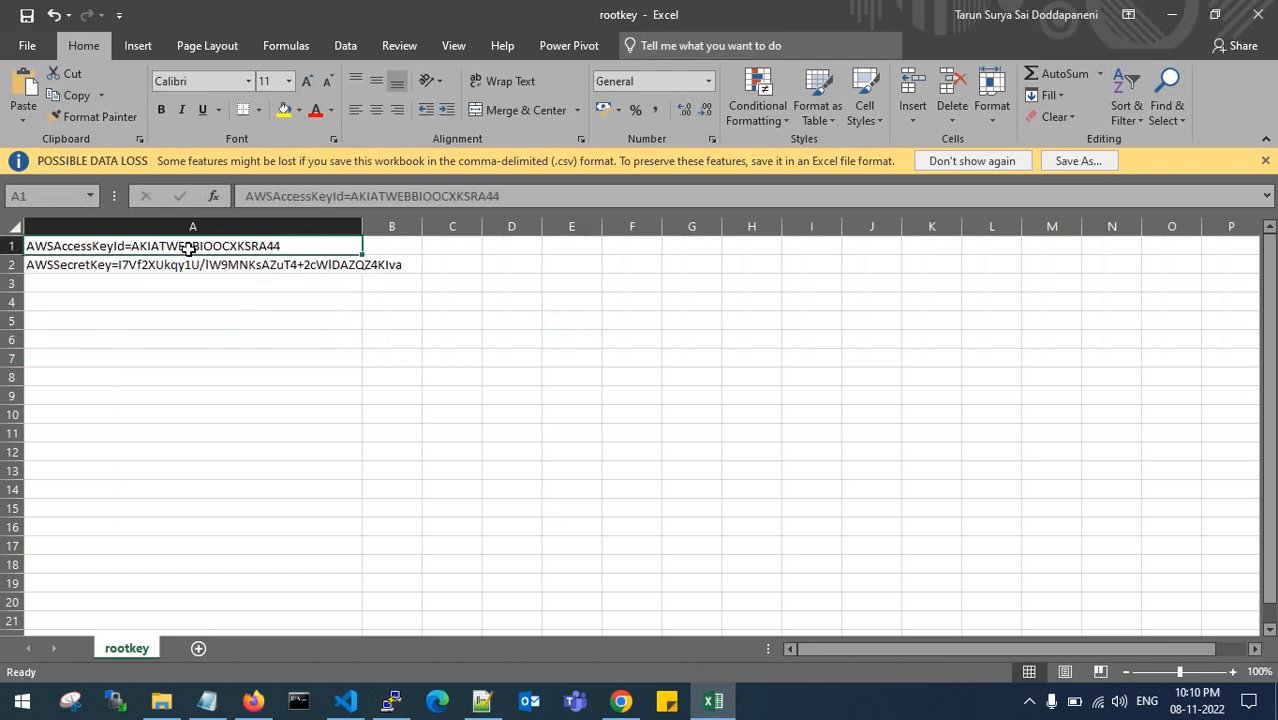
left_click_drag(500, 196, 357, 196)
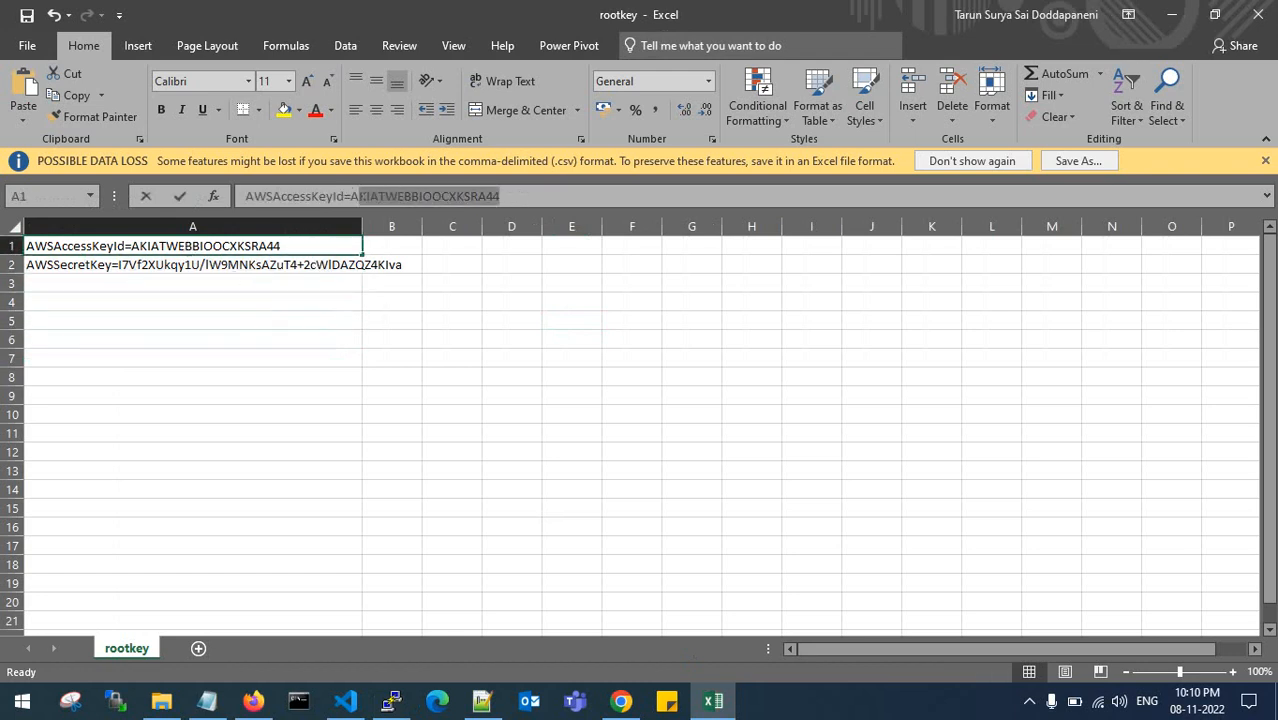
left_click(391, 700)
right_click(407, 343)
key("Return")
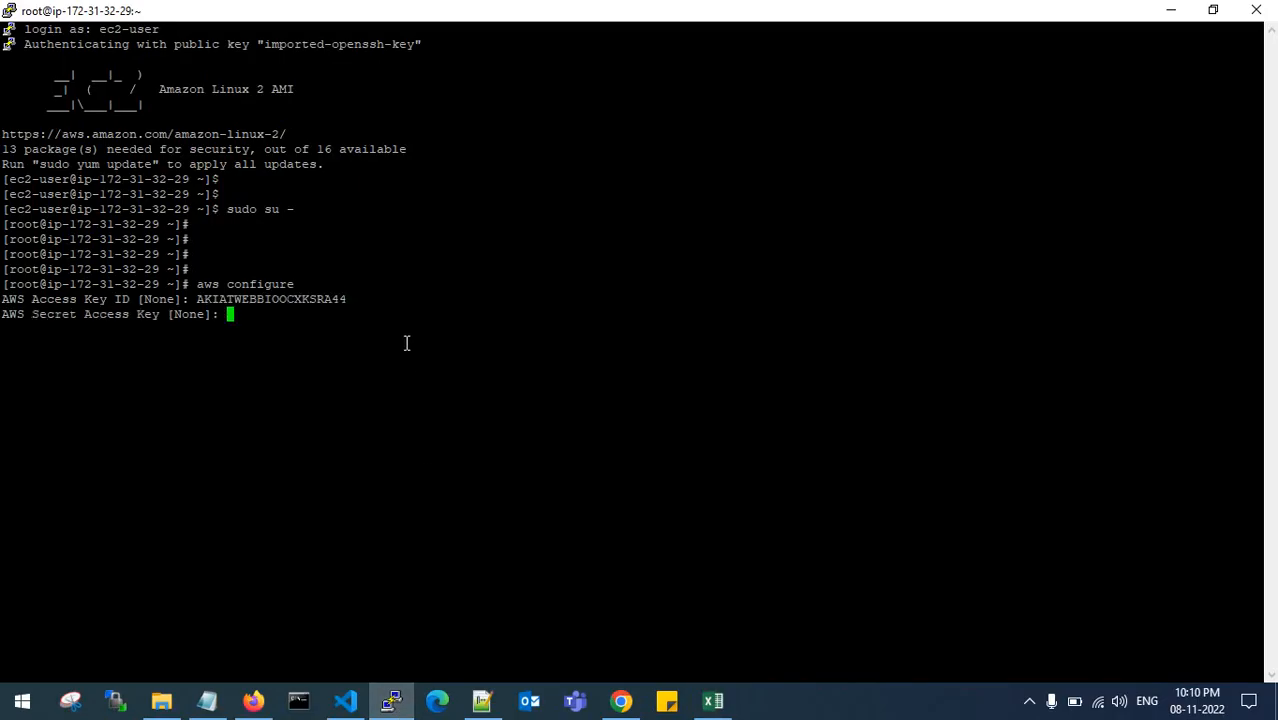
Copy the secret access key from the rootkey workbook and enter it at the terminal's secret access key prompt.
left_click(713, 700)
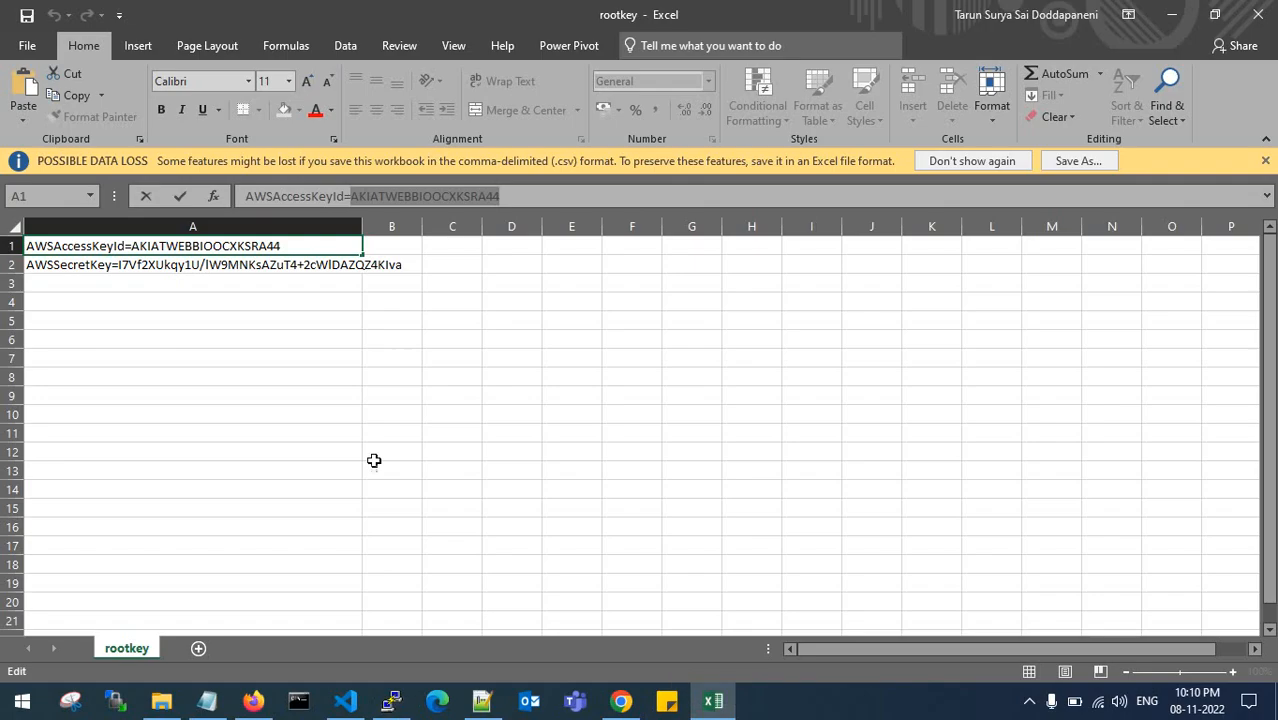
left_click(292, 266)
left_click_drag(622, 196, 340, 196)
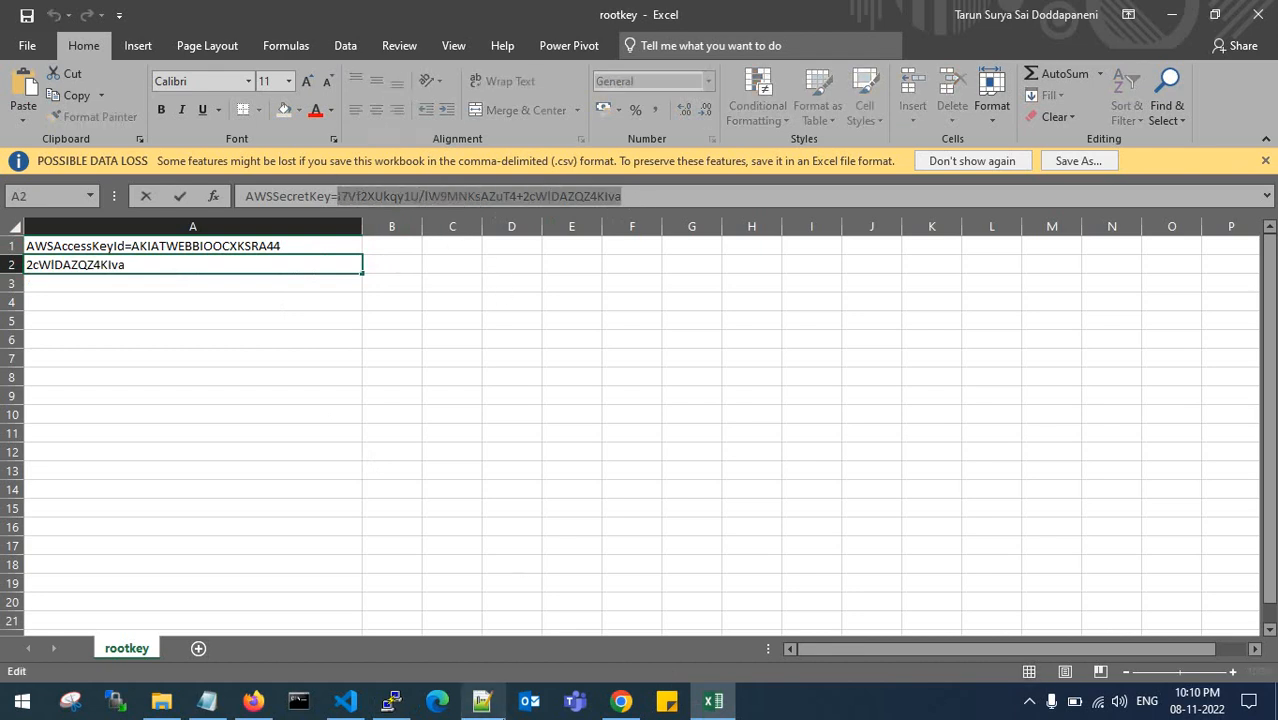
left_click(391, 700)
right_click(363, 406)
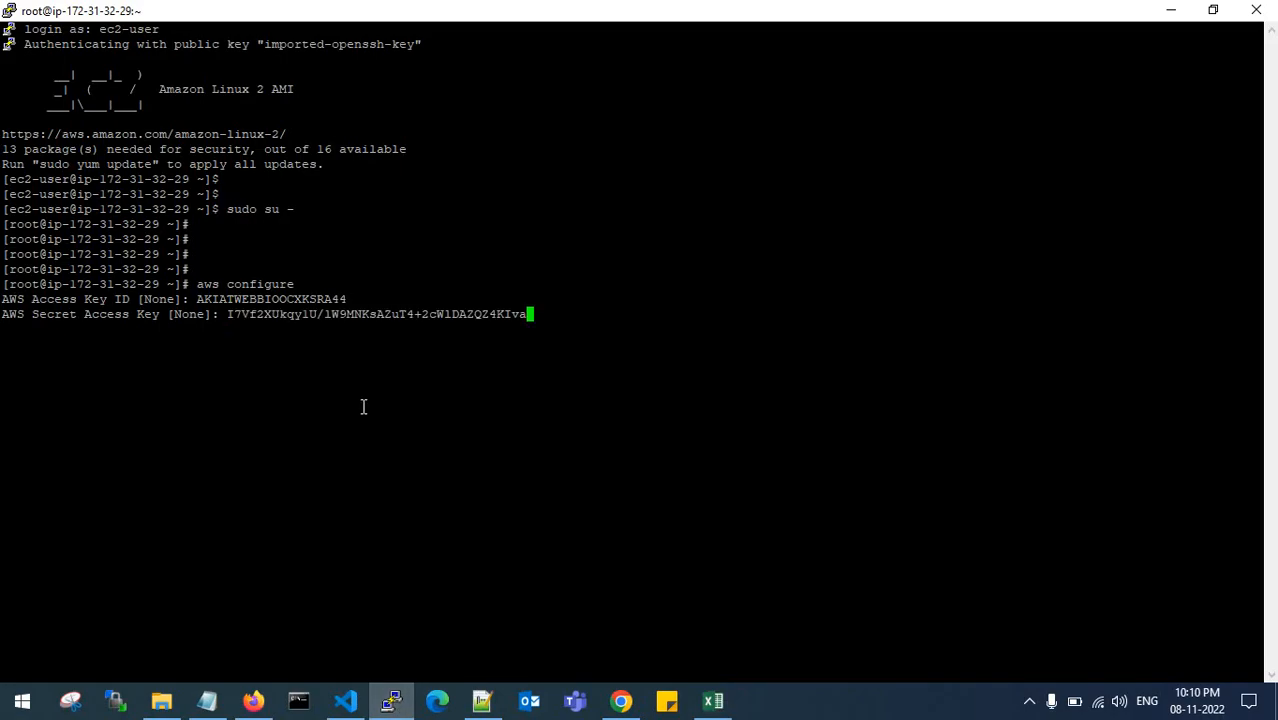
key("Return")
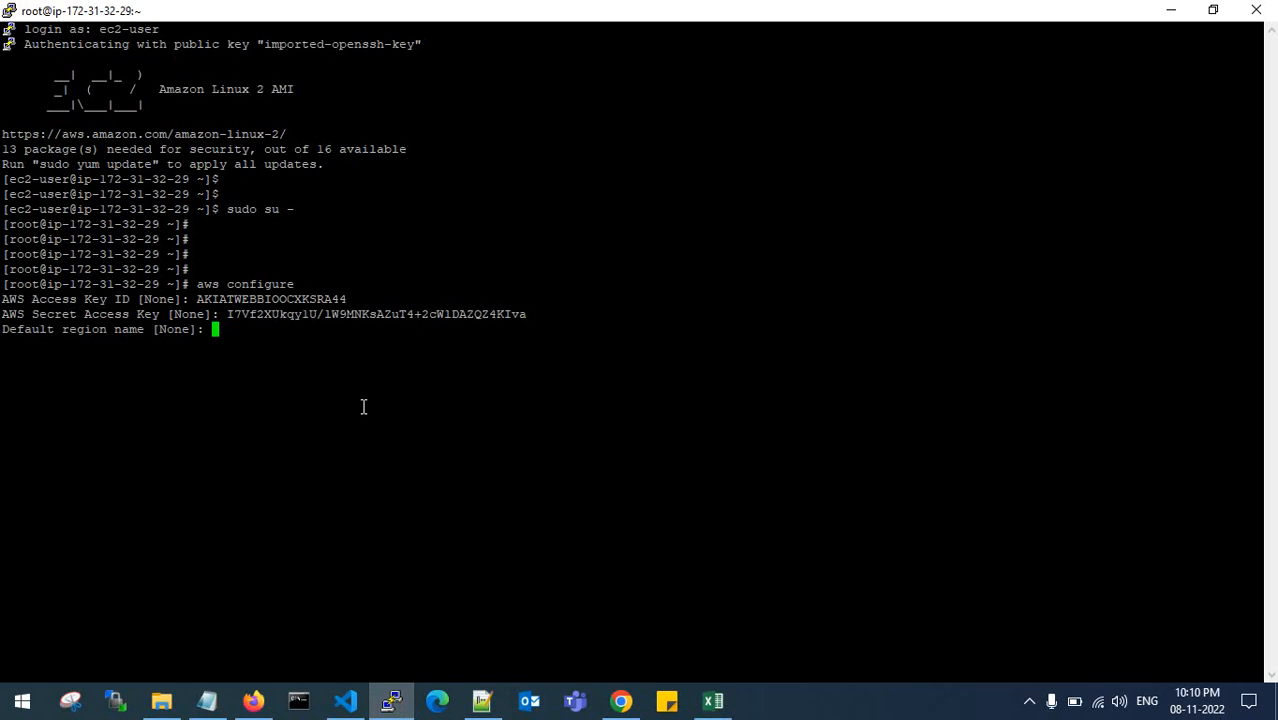
Set the default region to ap-south-1 and the output format to json, and clear the terminal screen.
type("ap-south-1")
key("Return")
type("json")
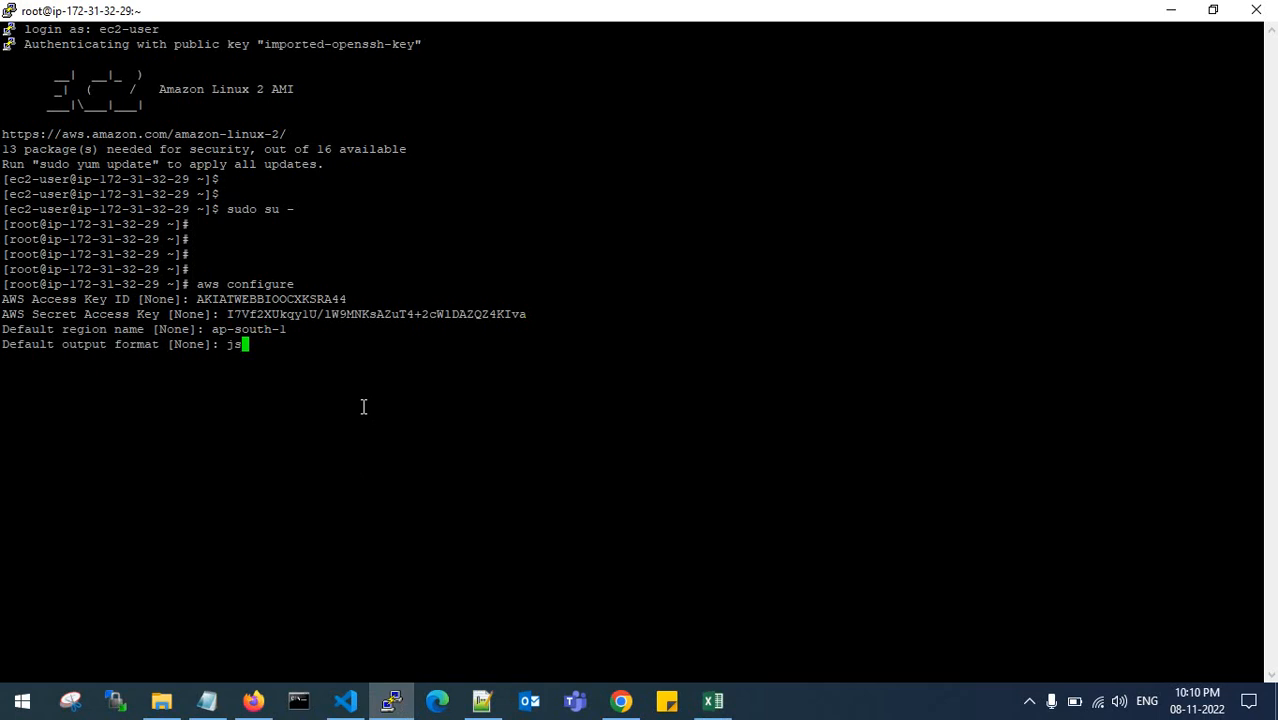
key("Return")
key("Return")
key("Return")
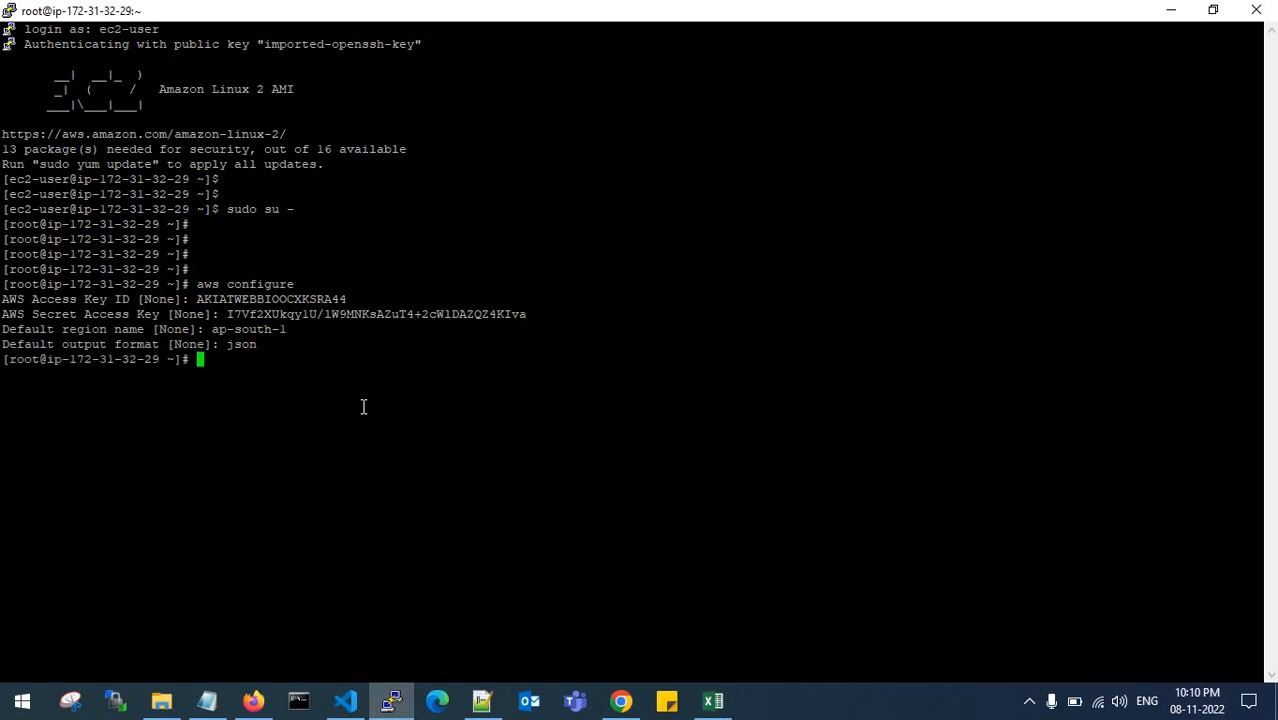
key("ctrl+l")
key("Return")
key("Return")
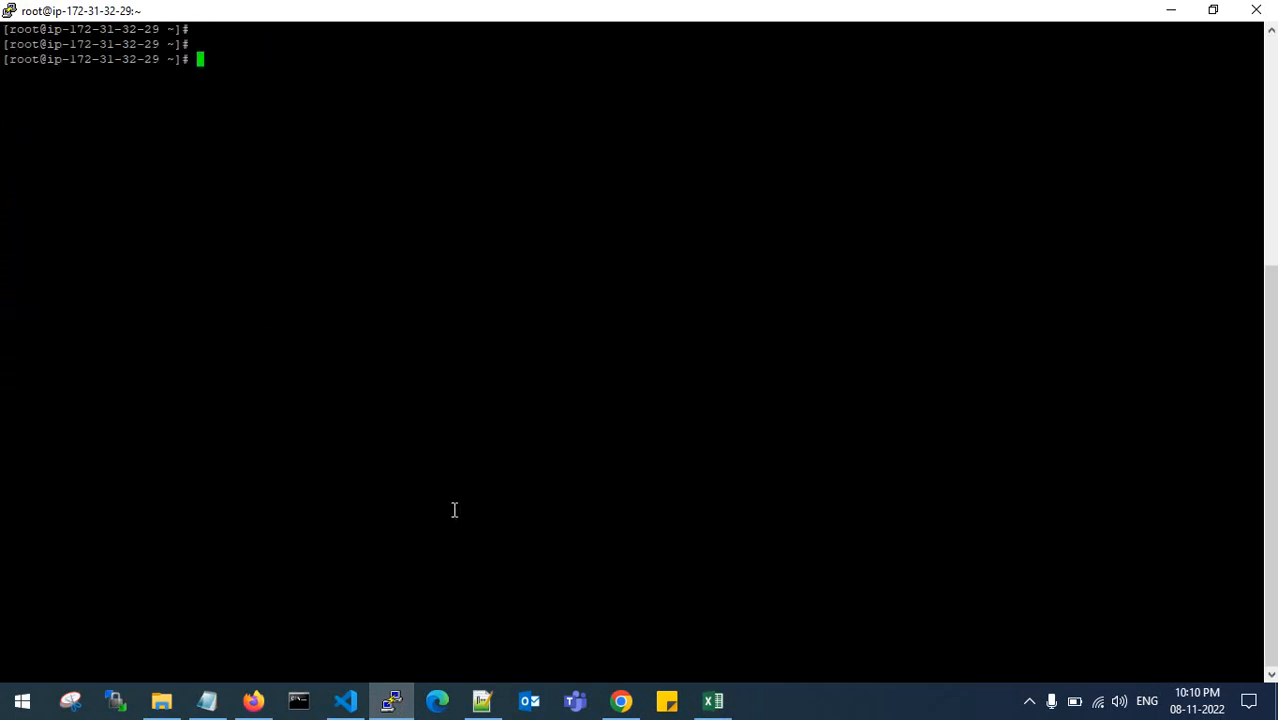
Copy the example list-resource-record-sets command with output path /root/route53/file from the Notepad migration notes and enter it, without running it, at PuTTY's root prompt.
left_click(207, 701)
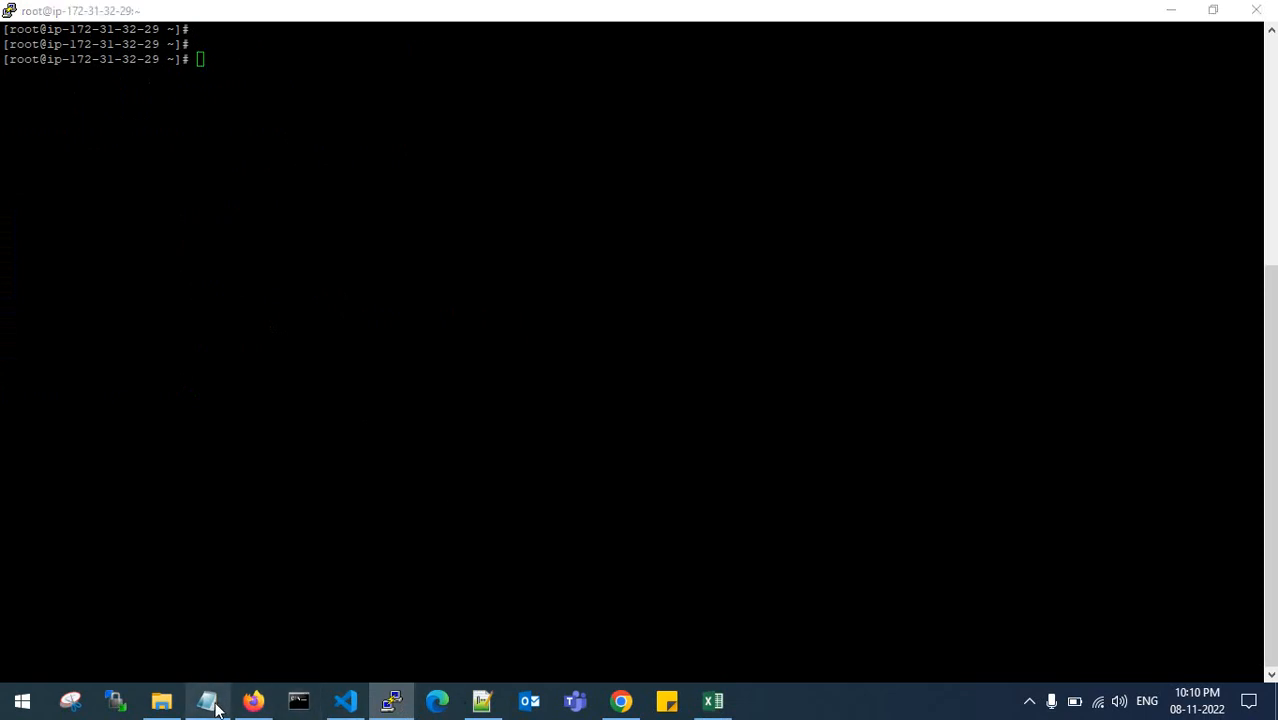
left_click_drag(3, 170, 737, 168)
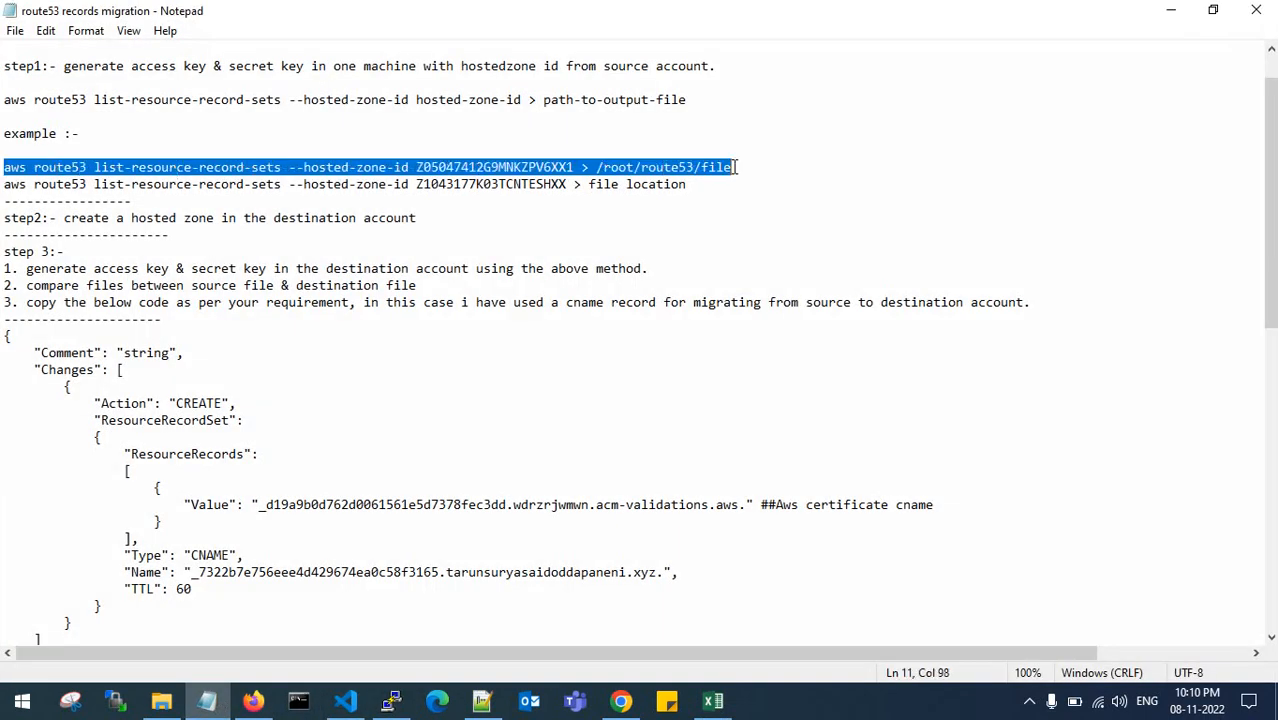
left_click(131, 170)
left_click_drag(3, 167, 750, 167)
left_click(1171, 9)
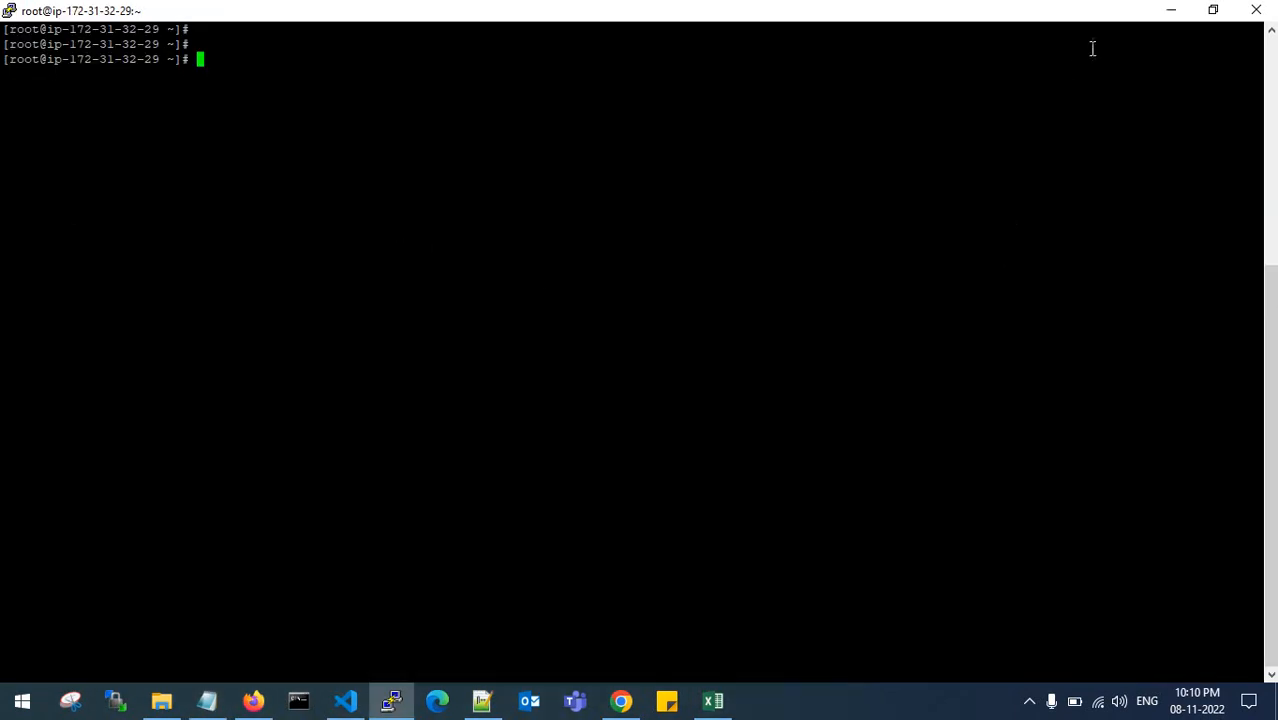
left_click(209, 703)
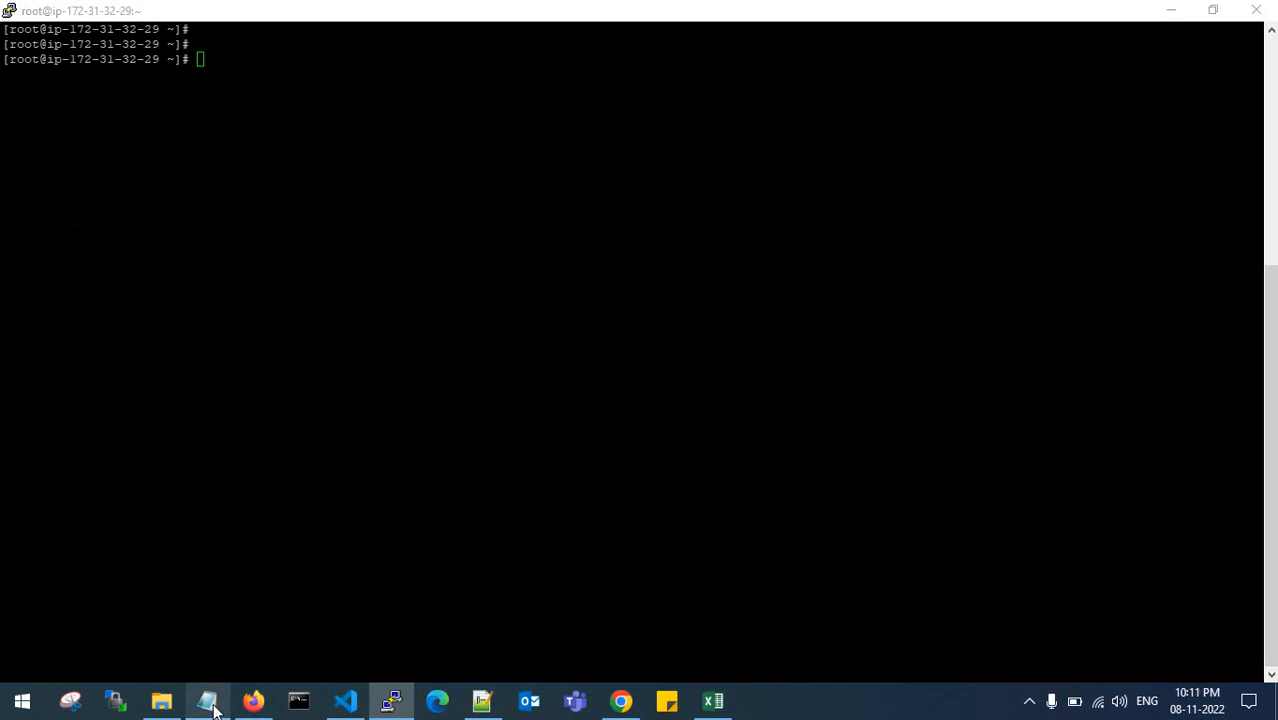
left_click(137, 271)
left_click_drag(4, 168, 733, 163)
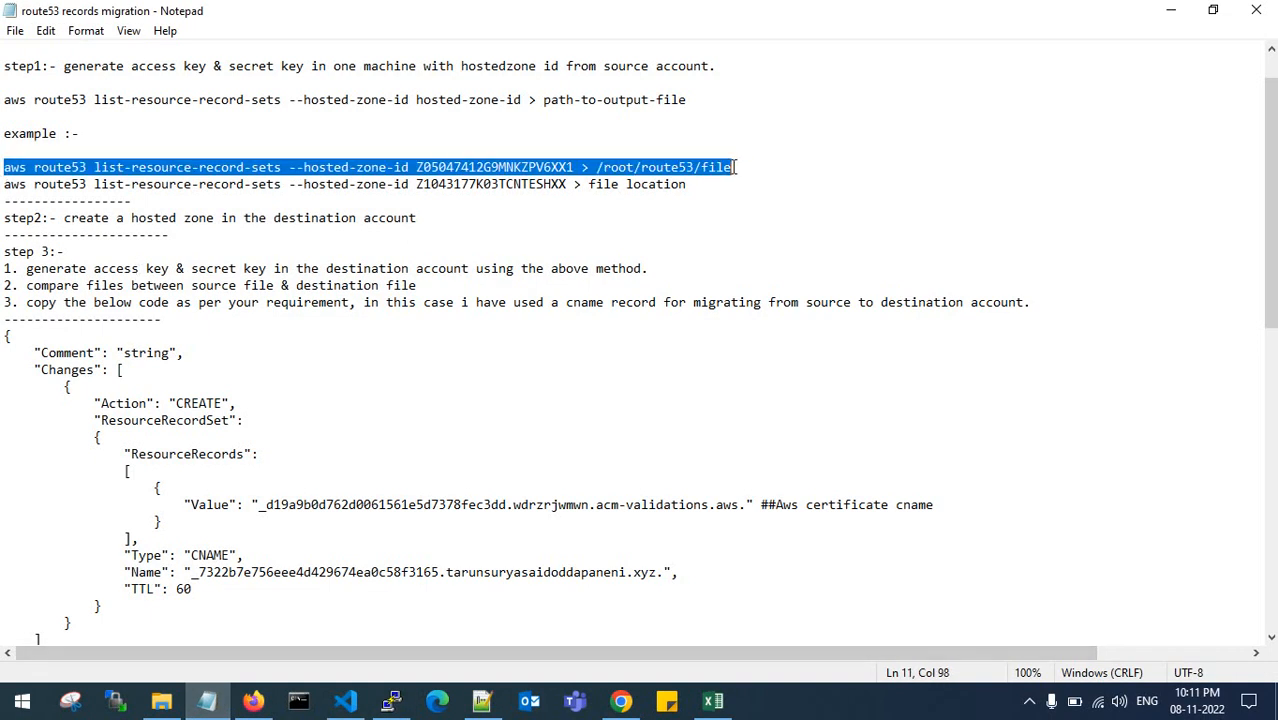
key("ctrl+c")
left_click(1171, 10)
right_click(461, 144)
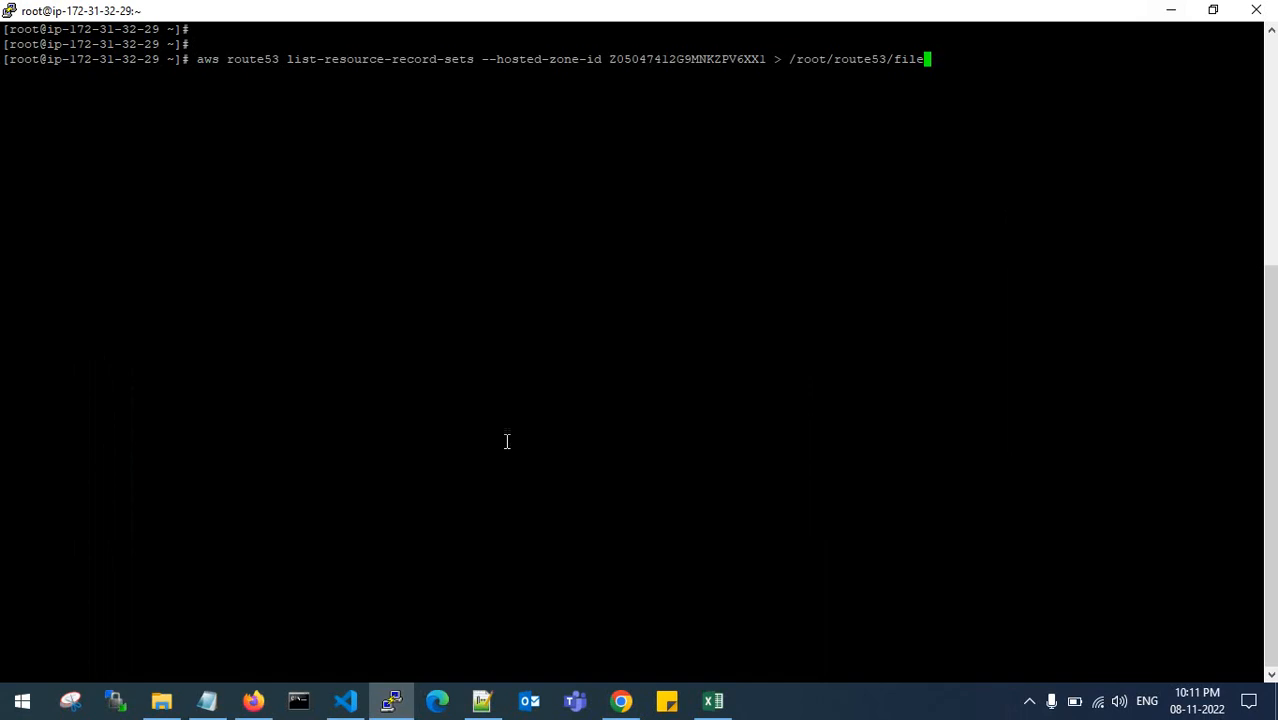
Switch to Firefox and select the hosted zone ID in the source Route 53 zone's details for copying.
left_click(621, 699)
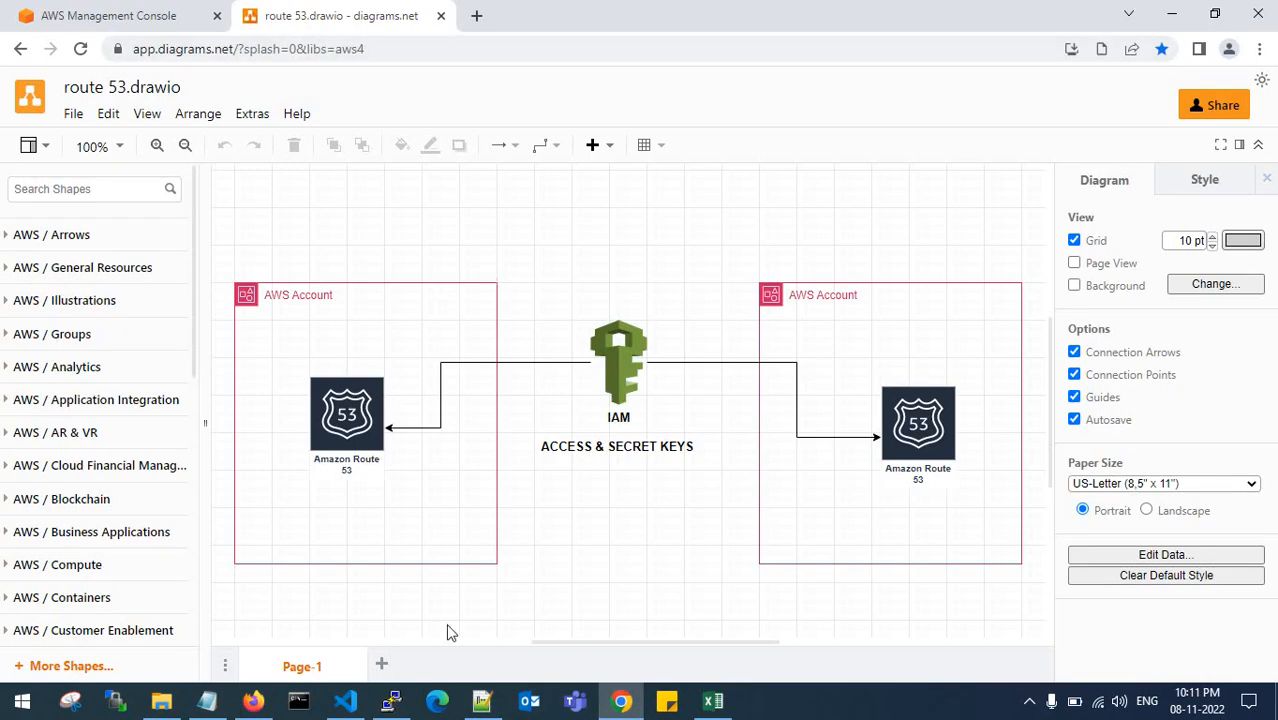
left_click(1171, 12)
left_click(253, 700)
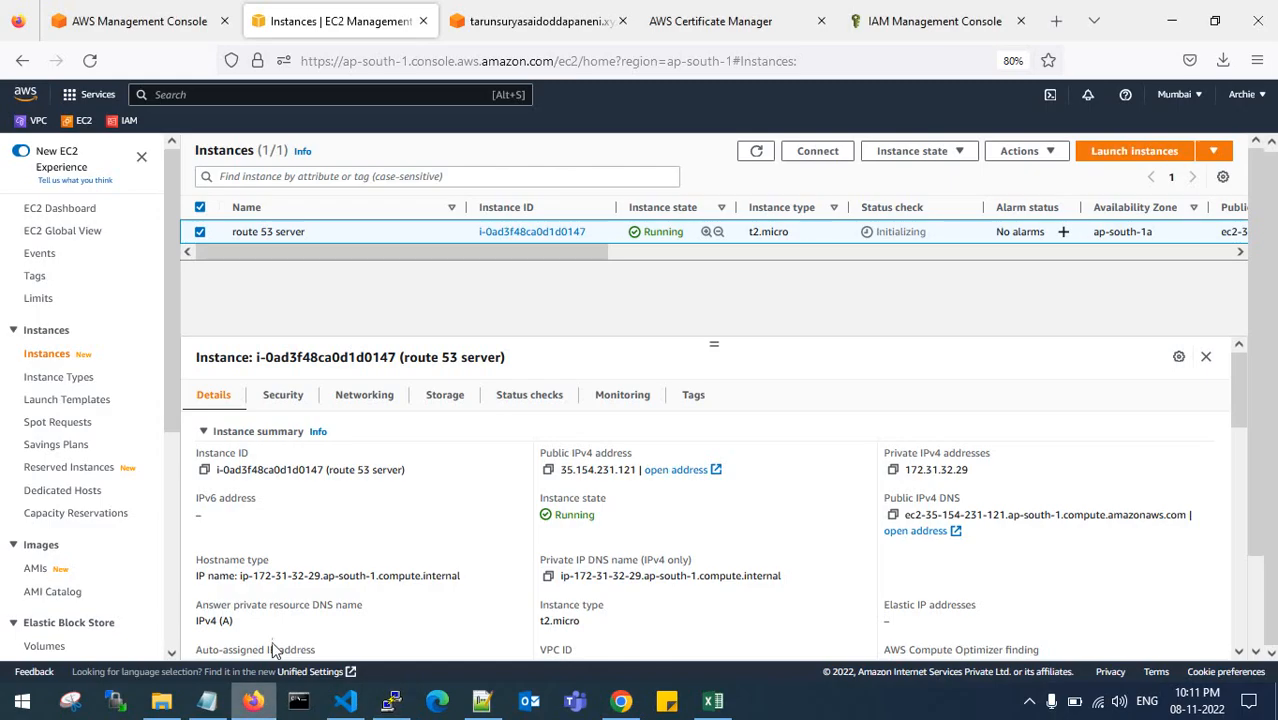
left_click(535, 21)
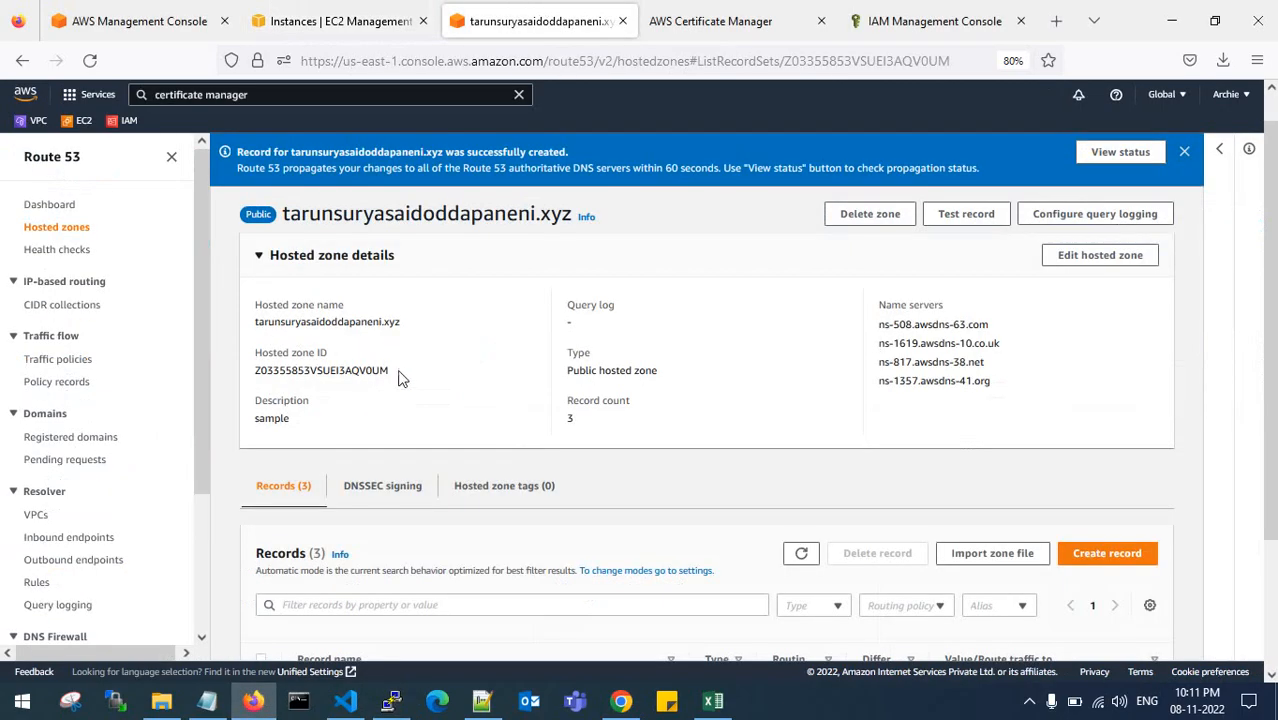
left_click_drag(399, 373, 248, 378)
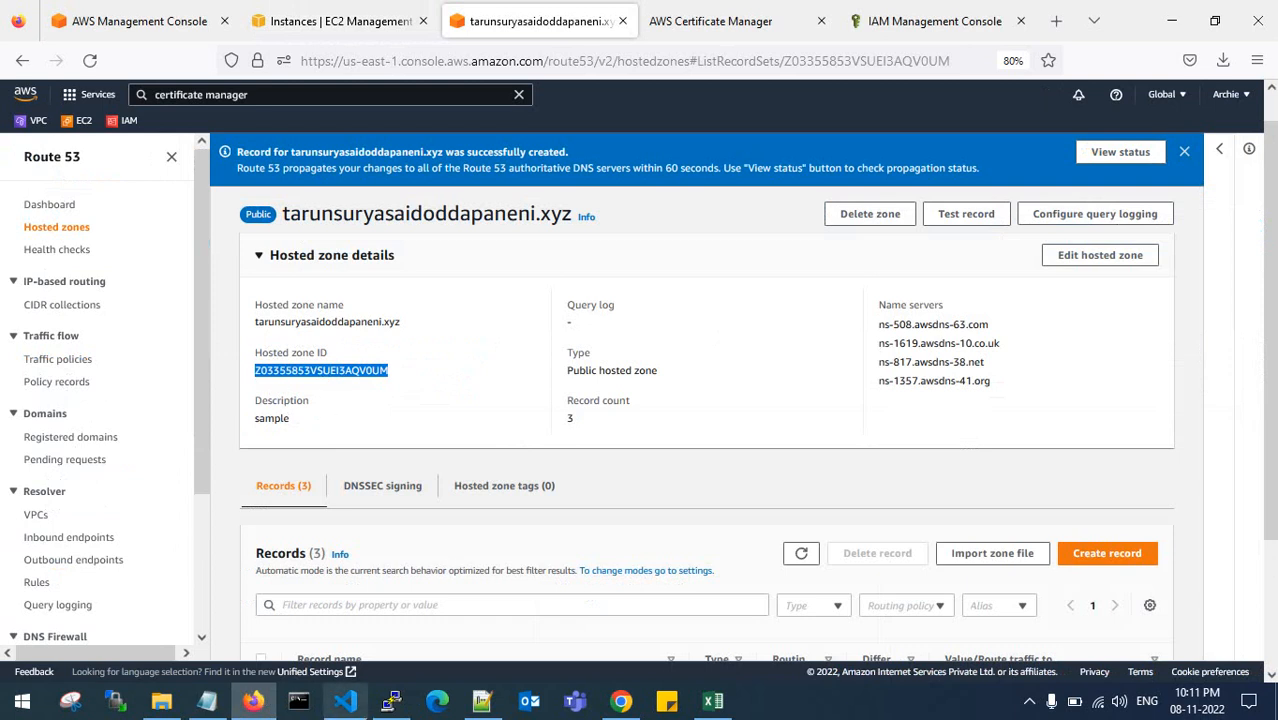
Replace the example hosted zone ID in the PuTTY command with the copied ID Z03355853VSUEI3AQV0UM.
left_click(391, 700)
key("Left")
key("Left")
key("Left")
key("Left")
key("Left")
key("Left")
key("Left")
key("Left")
key("Left")
key("Left")
key("Left")
key("Left")
key("Left")
key("Left")
key("Left")
key("Left")
key("Left")
key("Left")
key("Left")
key("Left")
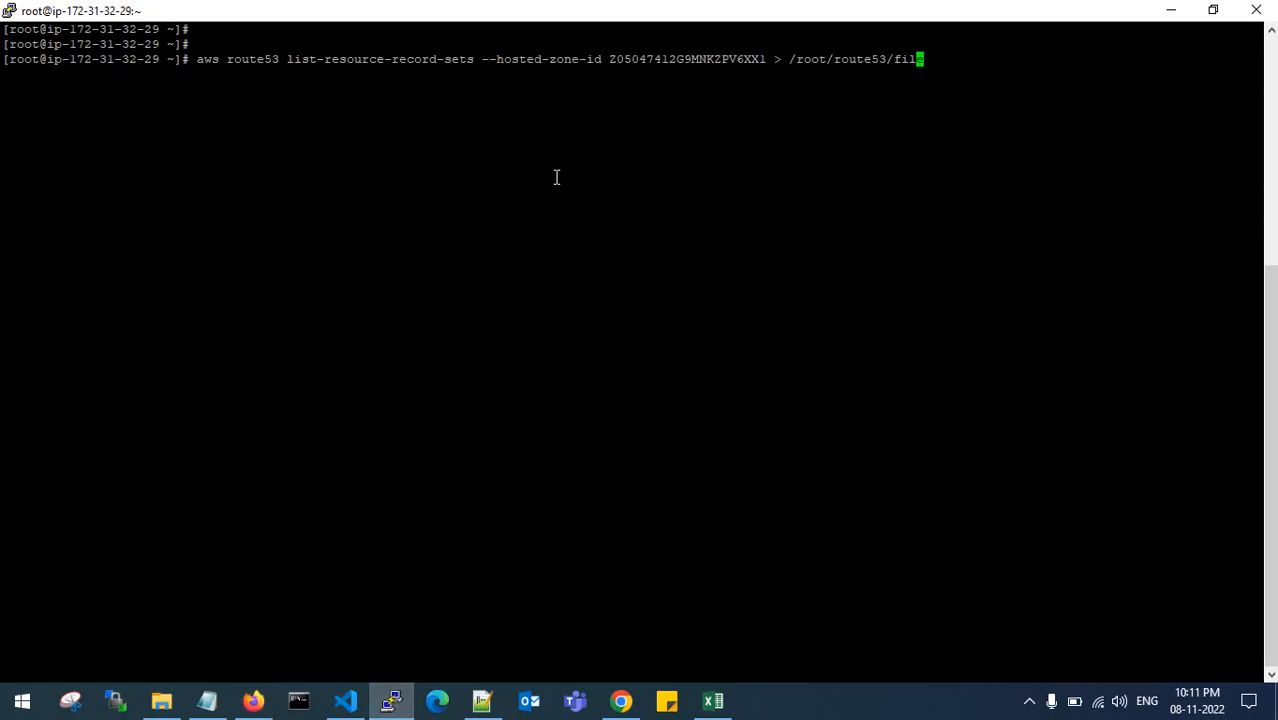
key("Right")
key("Right")
key("BackSpace")
key("BackSpace")
key("BackSpace")
key("BackSpace")
key("BackSpace")
key("BackSpace")
key("BackSpace")
key("BackSpace")
key("BackSpace")
key("BackSpace")
key("BackSpace")
key("BackSpace")
key("BackSpace")
key("BackSpace")
key("BackSpace")
key("BackSpace")
key("BackSpace")
key("BackSpace")
key("BackSpace")
key("BackSpace")
key("BackSpace")
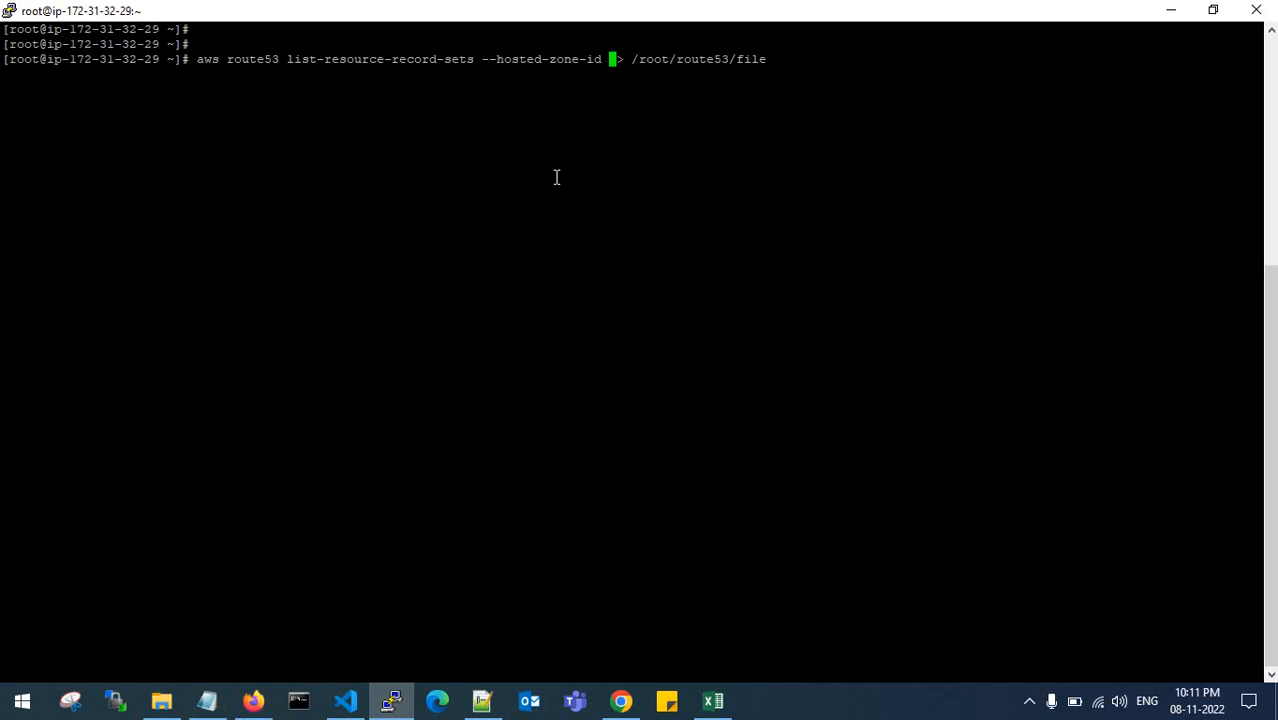
right_click(557, 177)
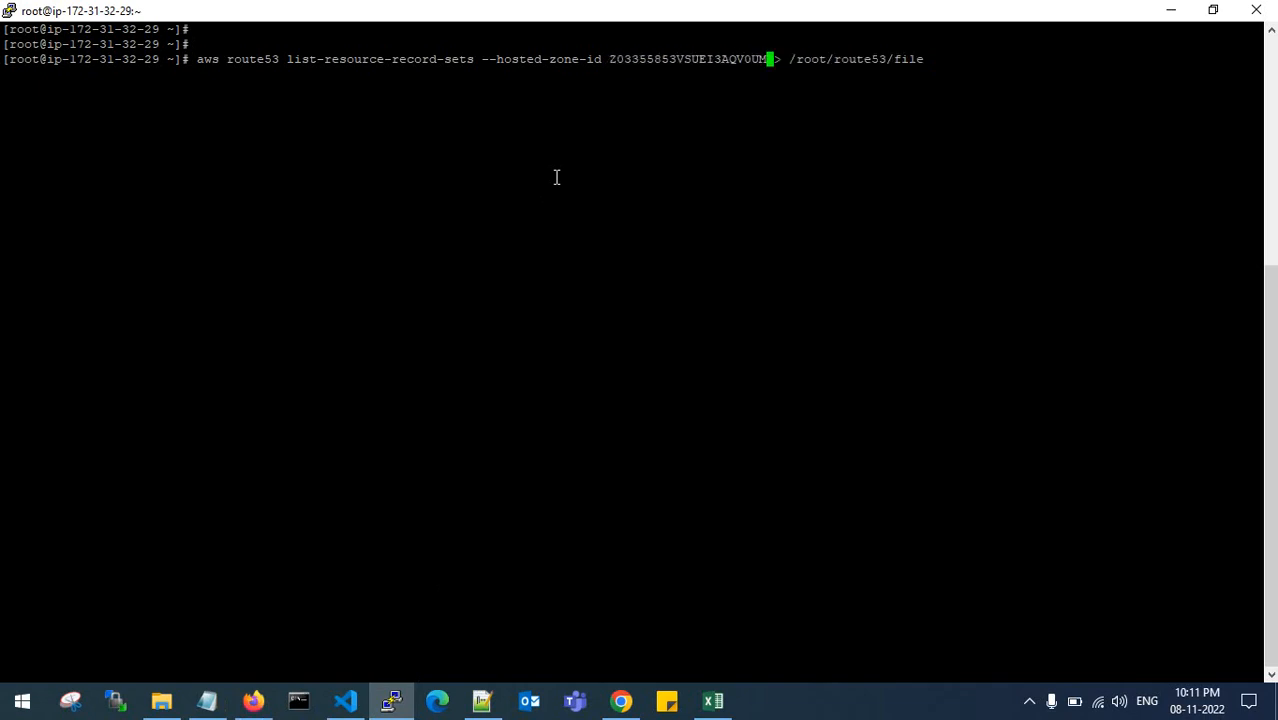
Try to export the source hosted zone's records to /root/route53/file.
key("Right")
key("Right")
key("Right")
key("Right")
key("Right")
key("Right")
key("Right")
key("Right")
key("Right")
key("Right")
key("Right")
key("Right")
key("Right")
key("Right")
key("Right")
key("Right")
key("Right")
key("Right")
key("Right")
key("Right")
key("Right")
key("Return")
key("Return")
key("Return")
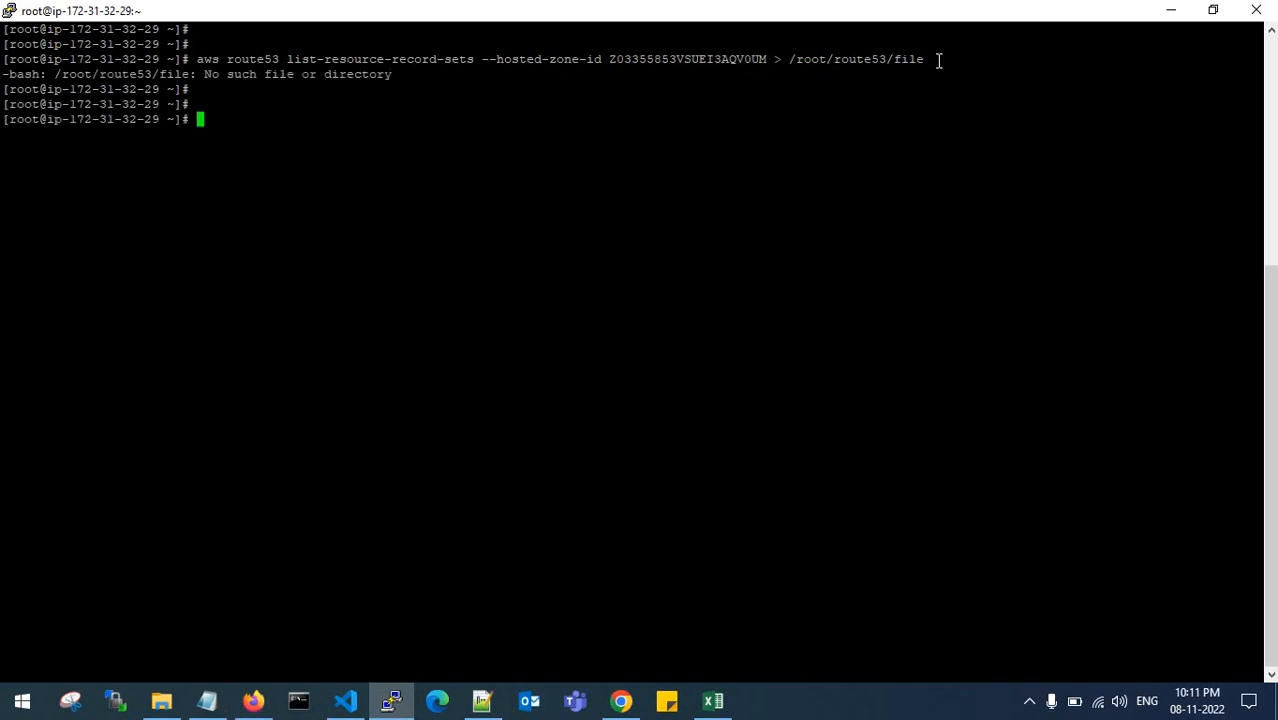
Recall the export command, change its output path to /root/file and run it.
key("Up")
key("BackSpace")
key("BackSpace")
key("BackSpace")
key("BackSpace")
key("BackSpace")
key("BackSpace")
key("BackSpace")
key("BackSpace")
key("BackSpace")
key("BackSpace")
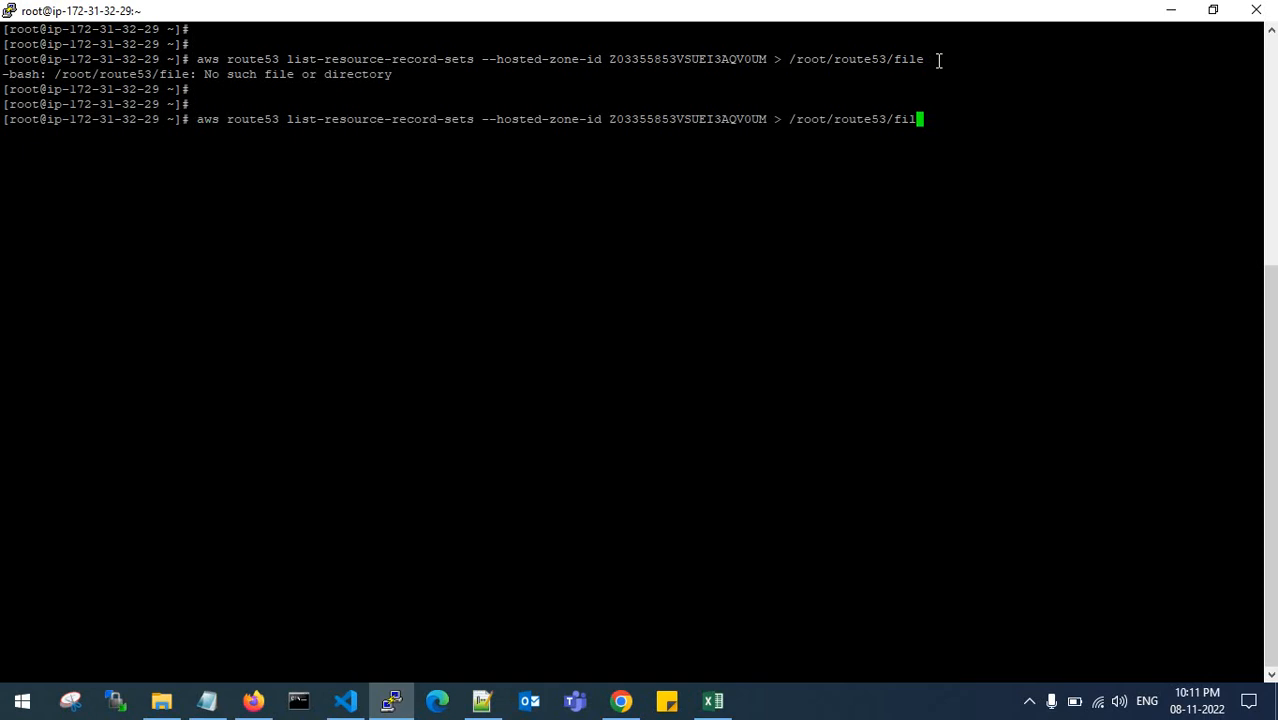
key("BackSpace")
key("BackSpace")
type("file")
key("Return")
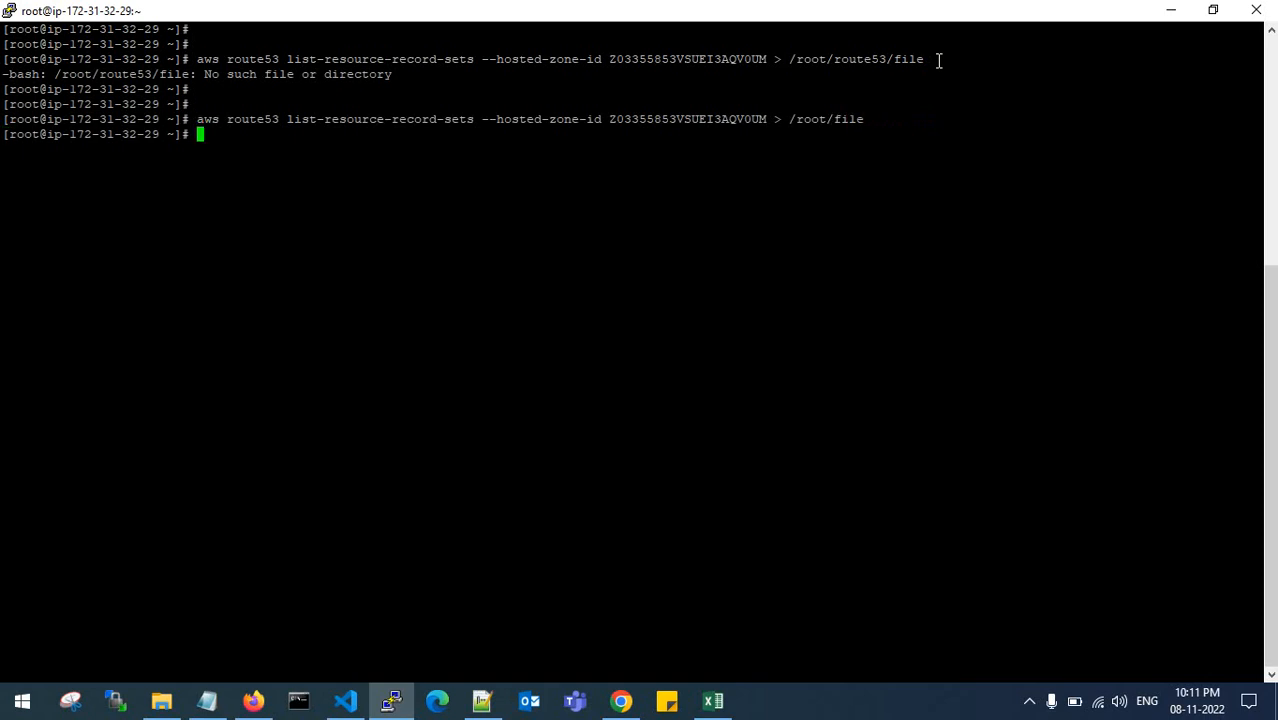
Change to the /root/ directory and list its files.
key("Return")
key("Return")
key("Return")
type("cd /")
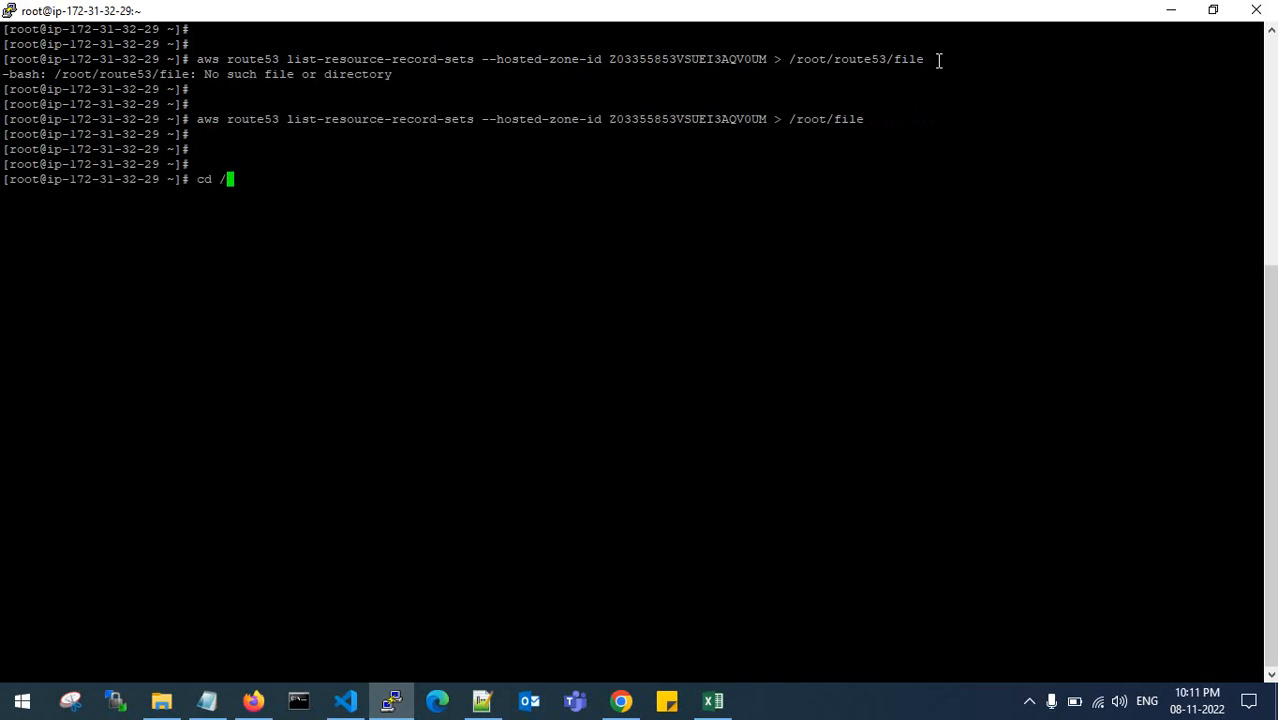
type("root/")
type("fi")
key("BackSpace")
key("BackSpace")
type(".")
key("Return")
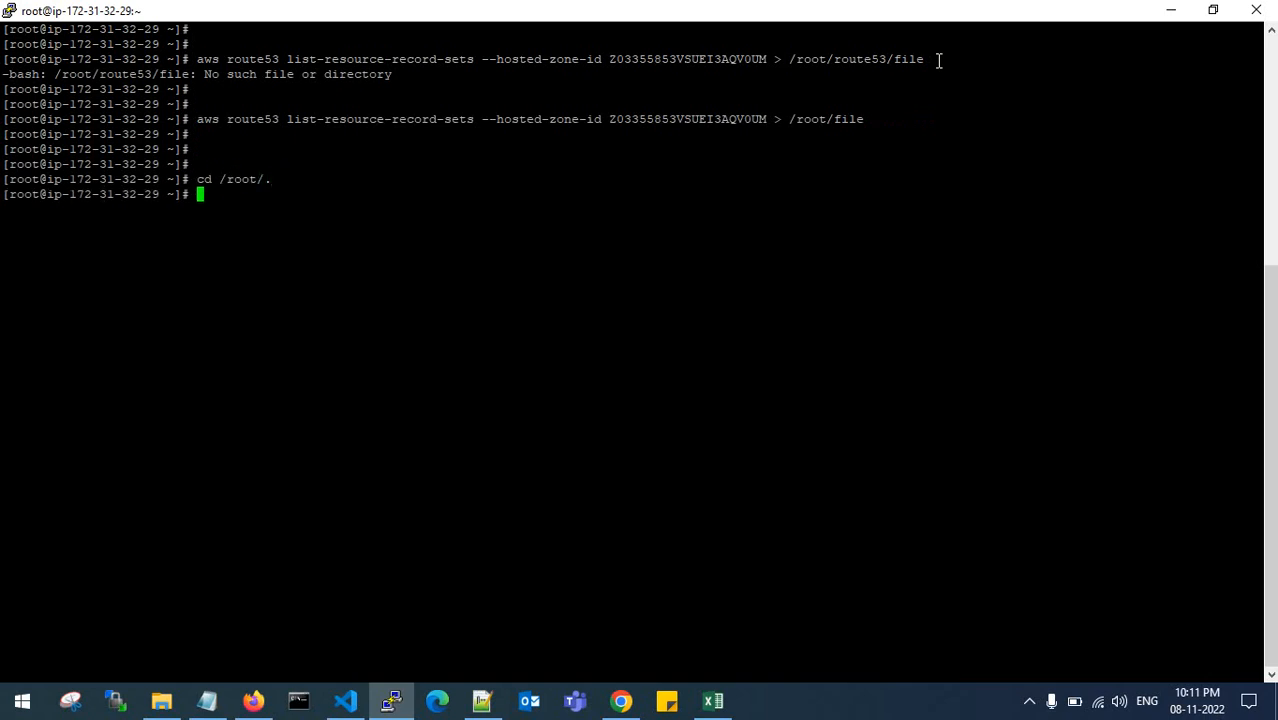
type("cd /root/")
key("Return")
type("ls")
key("Return")
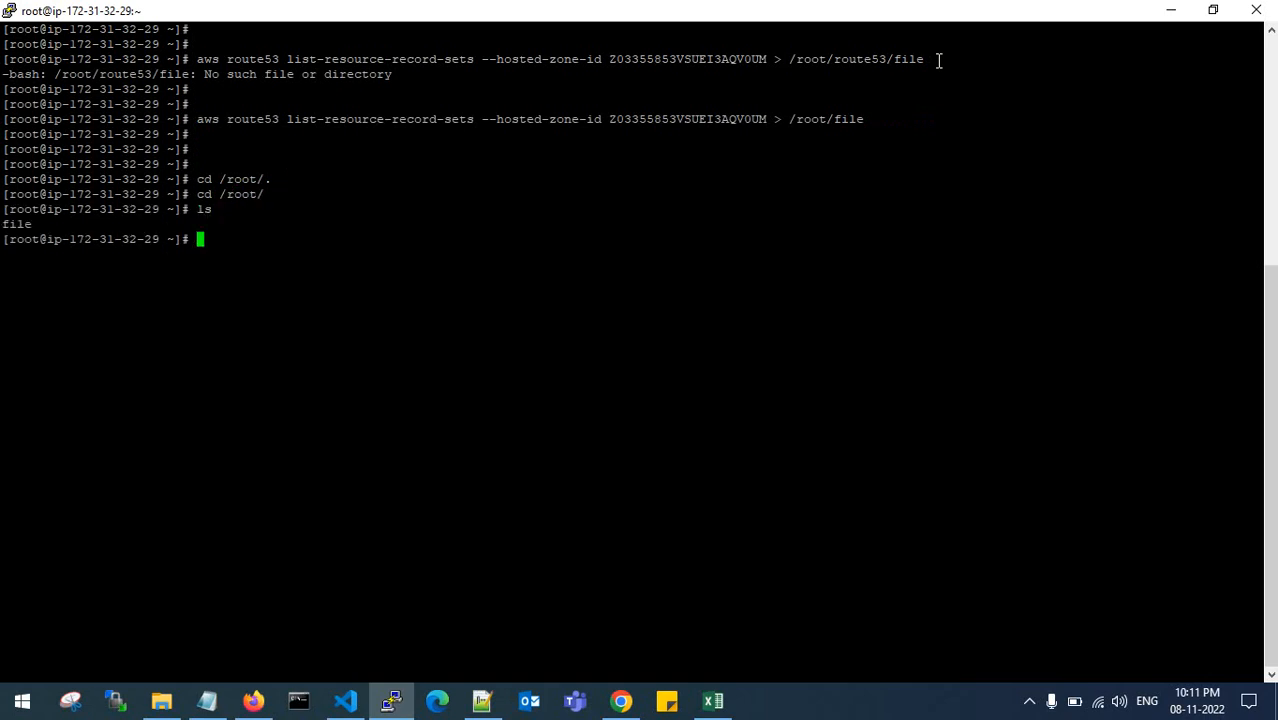
Display the contents of the exported file with cat file.
key("Return")
key("Return")
type("cat fi")
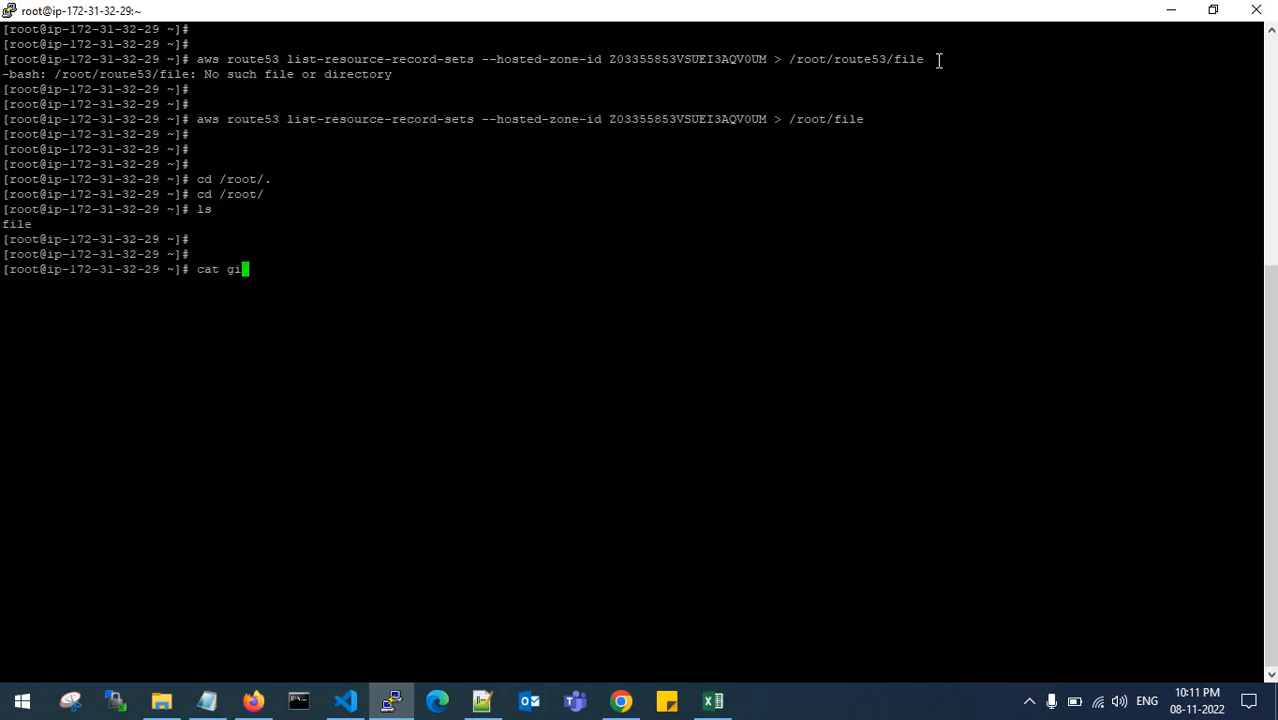
key("BackSpace")
key("BackSpace")
type("file")
key("Return")
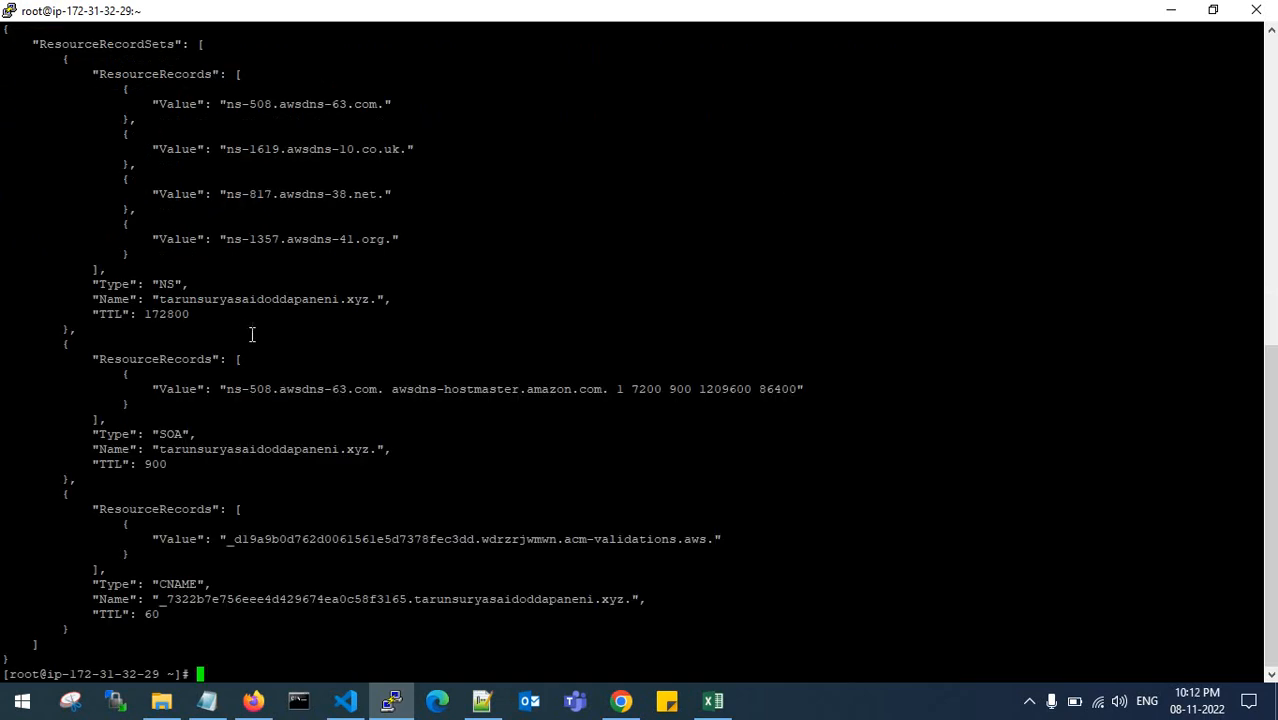
Examine the exported NS, SOA and CNAME record sets in the terminal output.
scroll(252, 334, "up", 7)
scroll(254, 326, "down", 7)
key("XF86MonBrightnessUp")
scroll(200, 170, "up", 7)
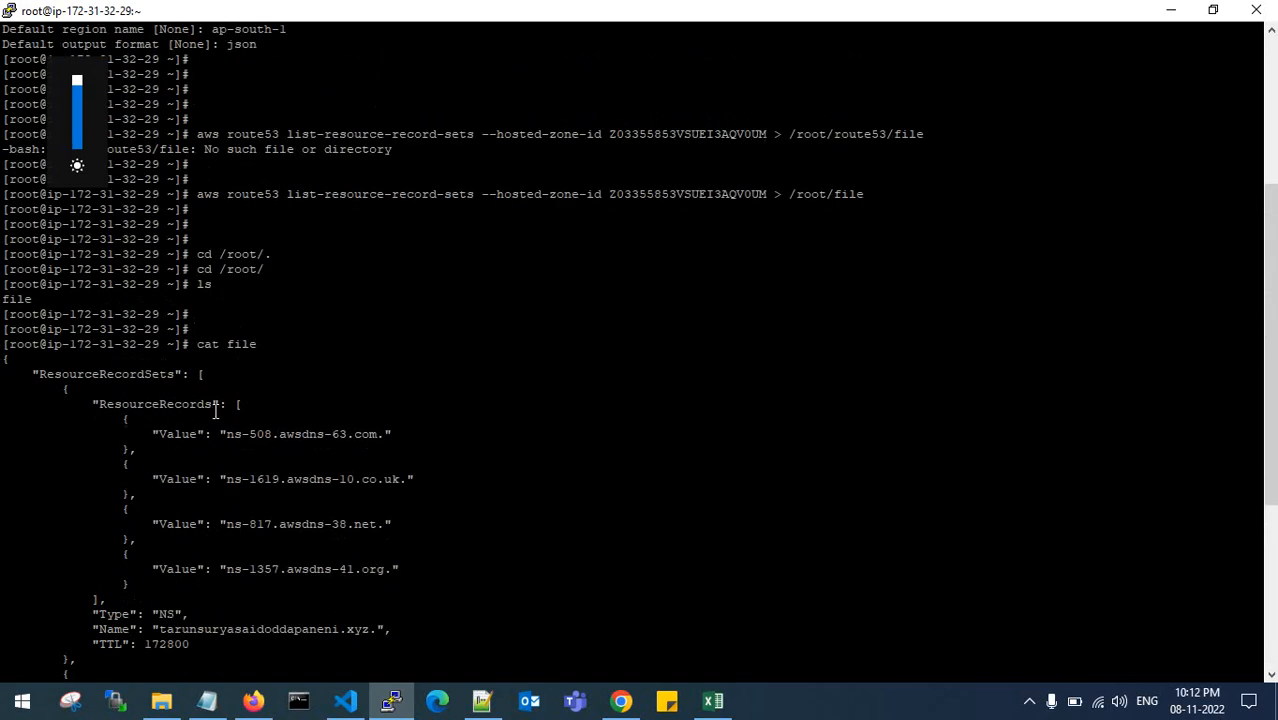
left_click_drag(153, 434, 260, 650)
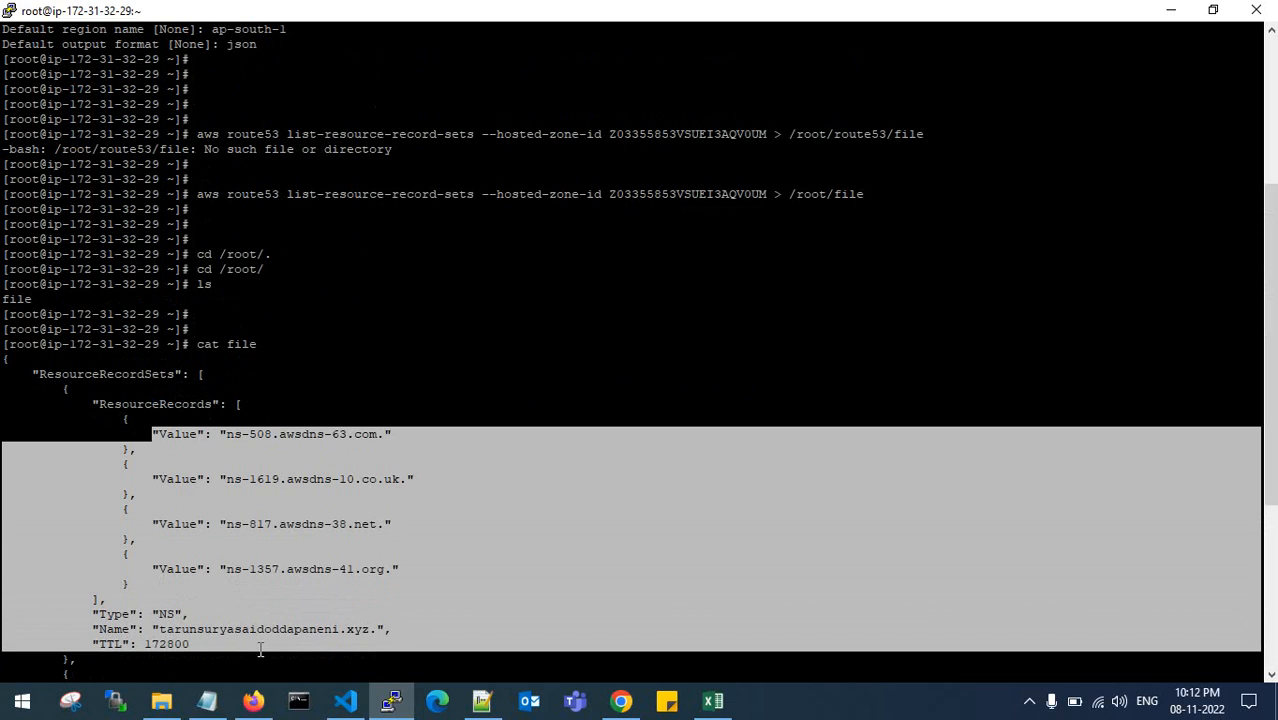
left_click(214, 567)
left_click_drag(4, 352, 235, 714)
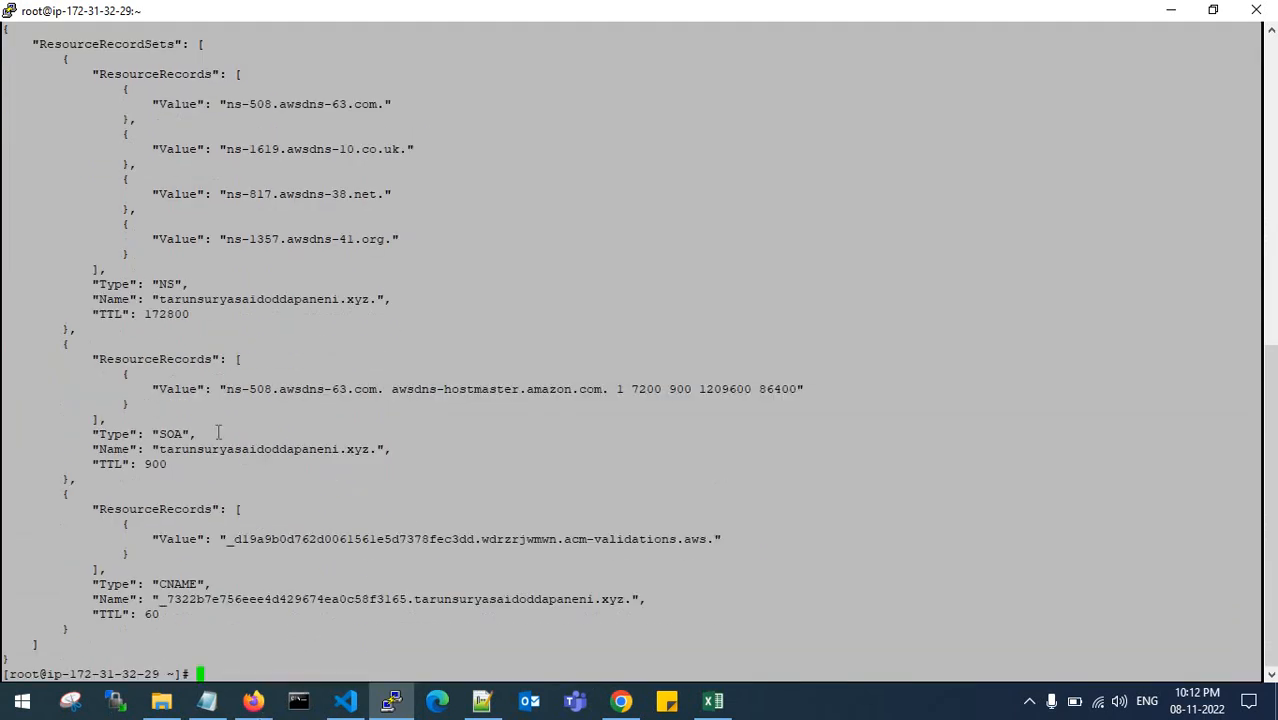
left_click(205, 593)
left_click_drag(72, 563, 70, 630)
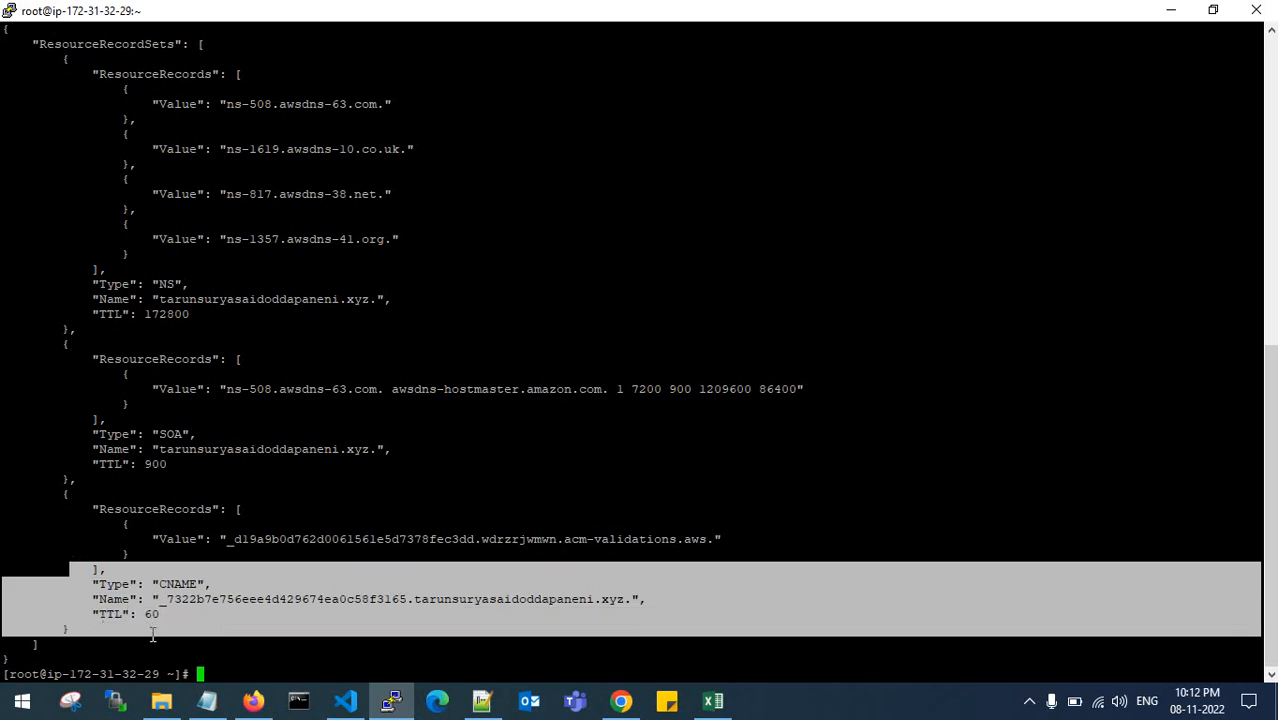
left_click(259, 616)
Compare the CNAME change template under step 3 of the Notepad notes with the exported CNAME record in PuTTY.
left_click(207, 700)
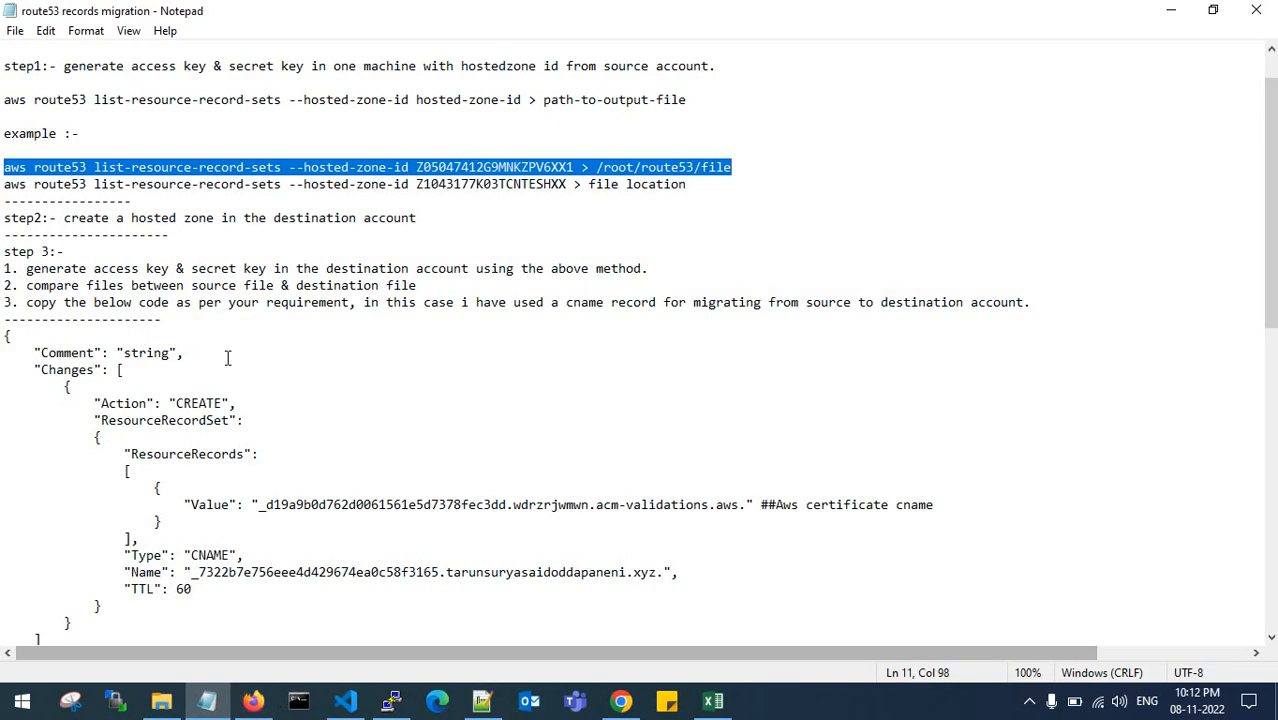
left_click(215, 365)
scroll(190, 340, "down", 1)
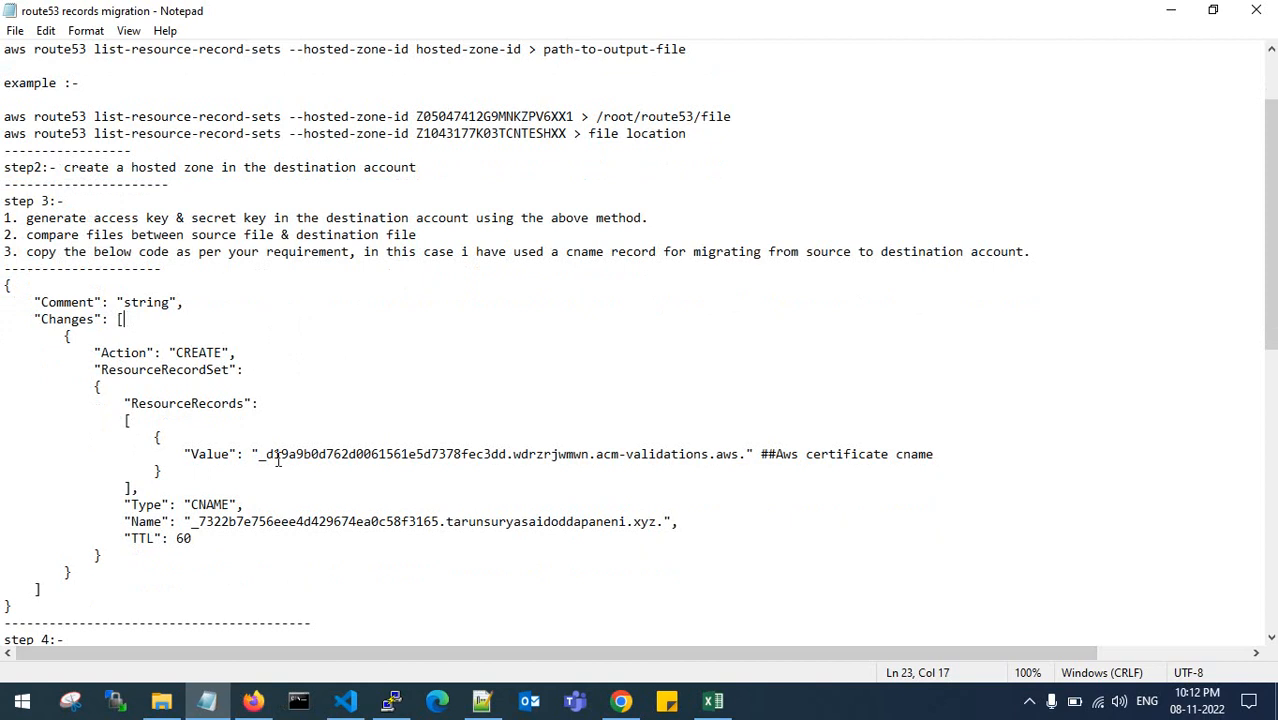
left_click(391, 701)
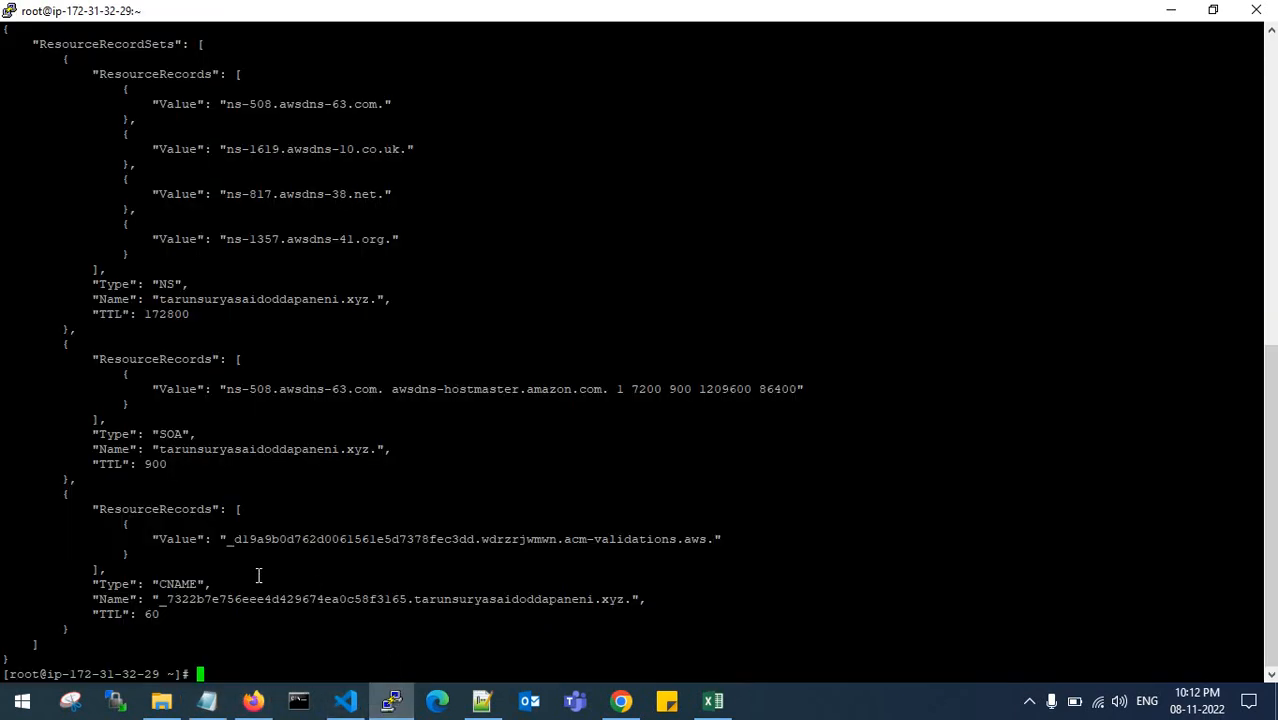
left_click(207, 701)
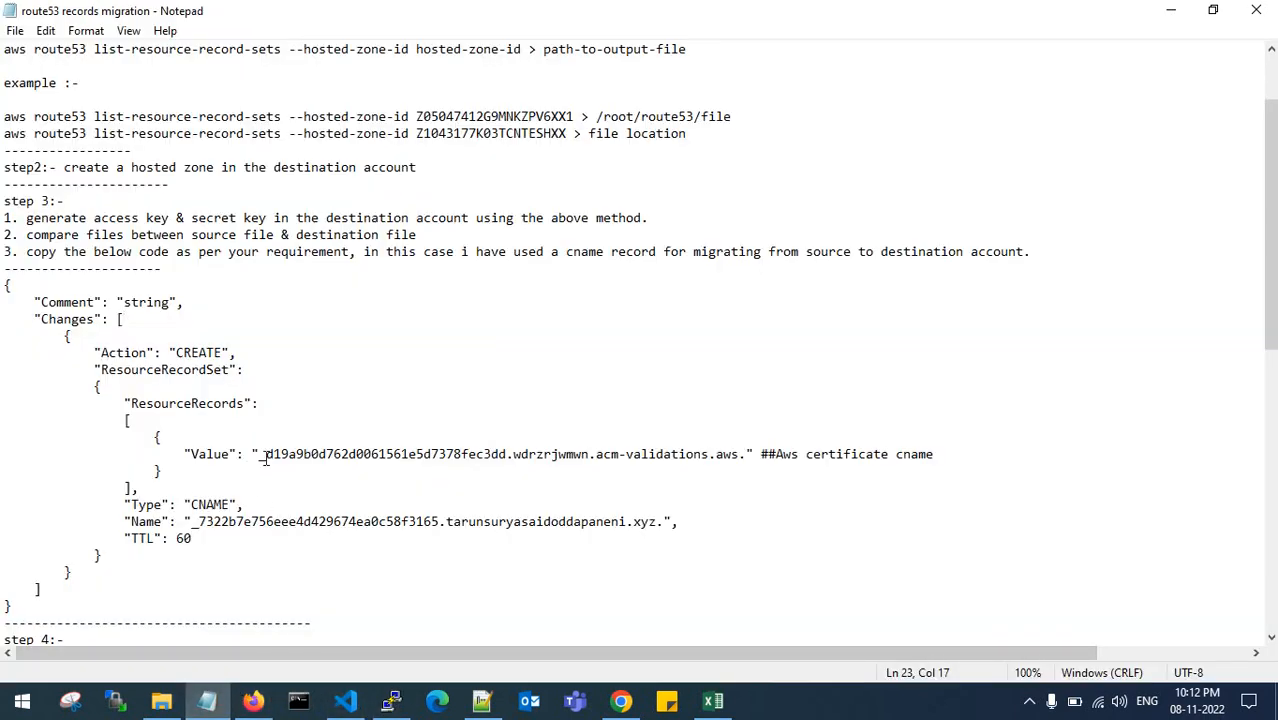
left_click(391, 703)
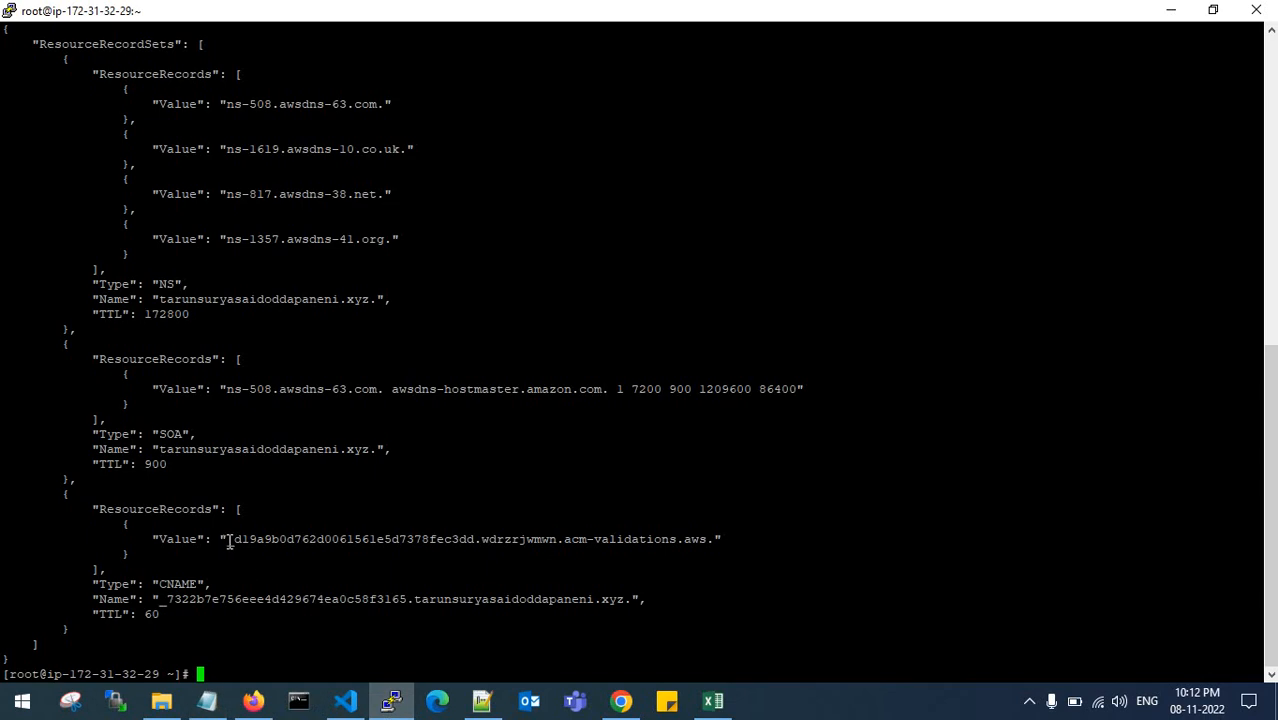
Copy the exported CNAME record's value from the terminal and paste it over the Value in the Notepad change template.
left_click_drag(228, 541, 707, 539)
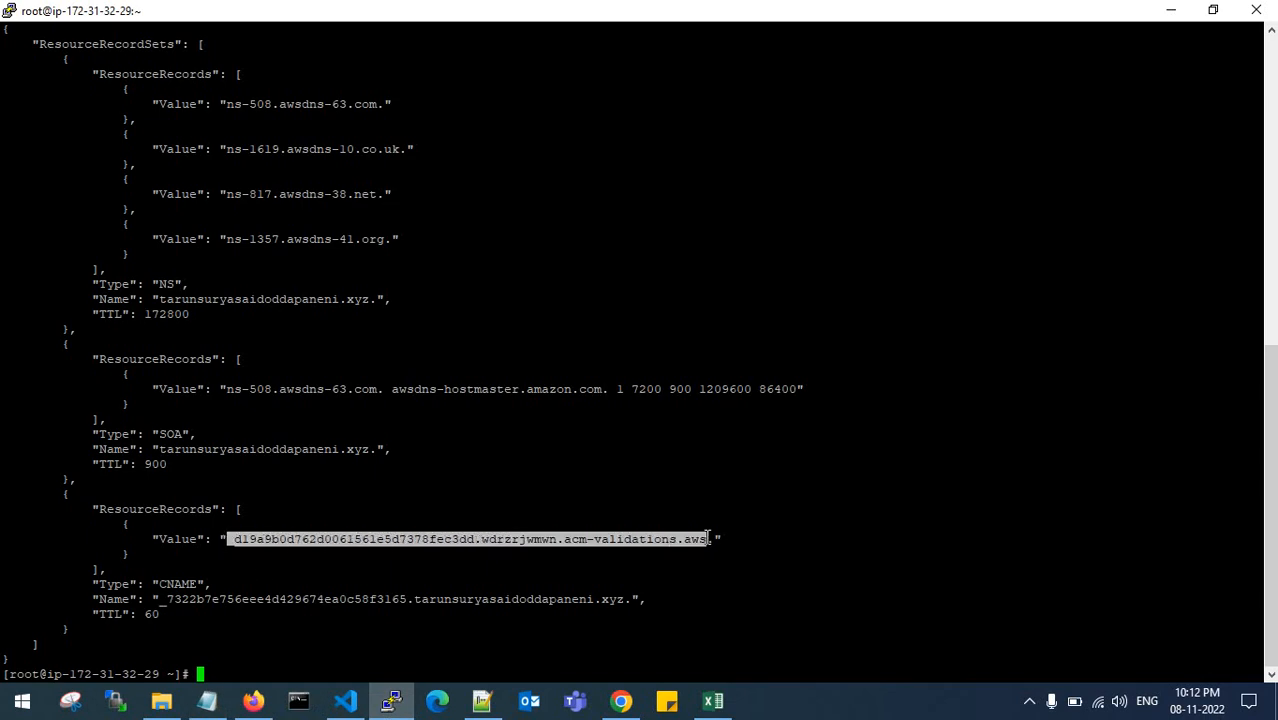
key("ctrl+c")
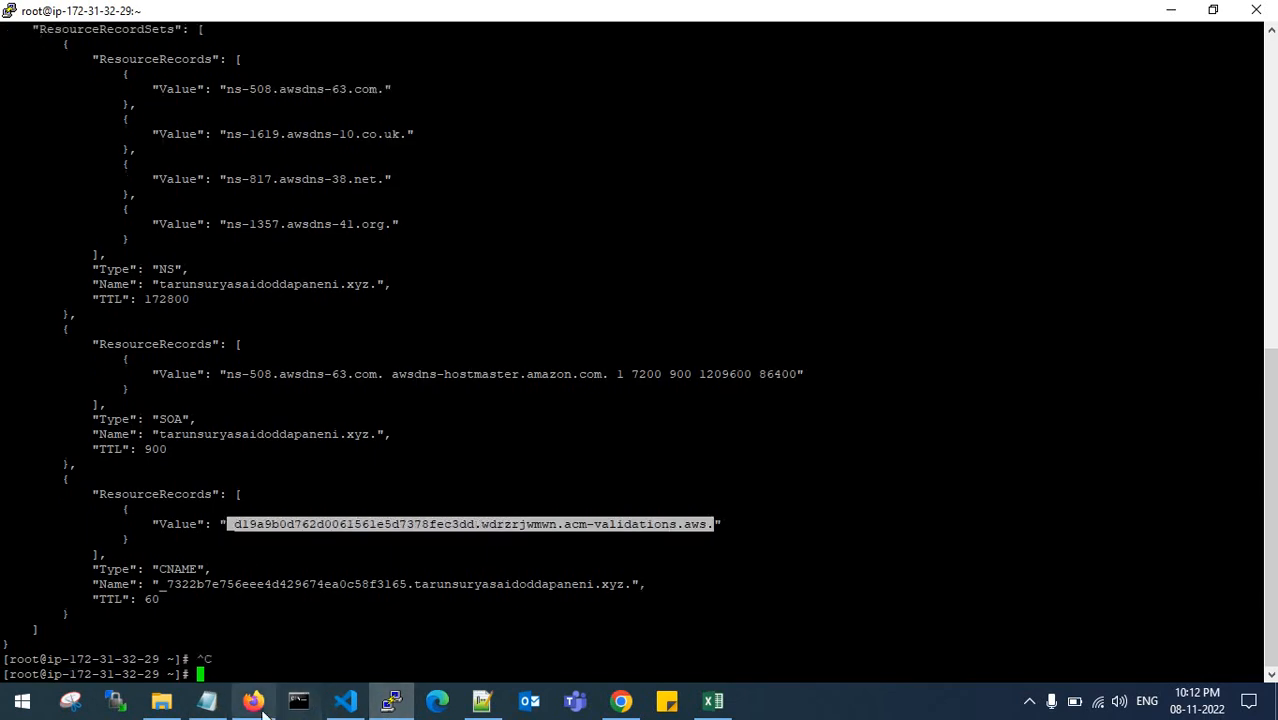
left_click(211, 706)
left_click_drag(259, 454, 749, 455)
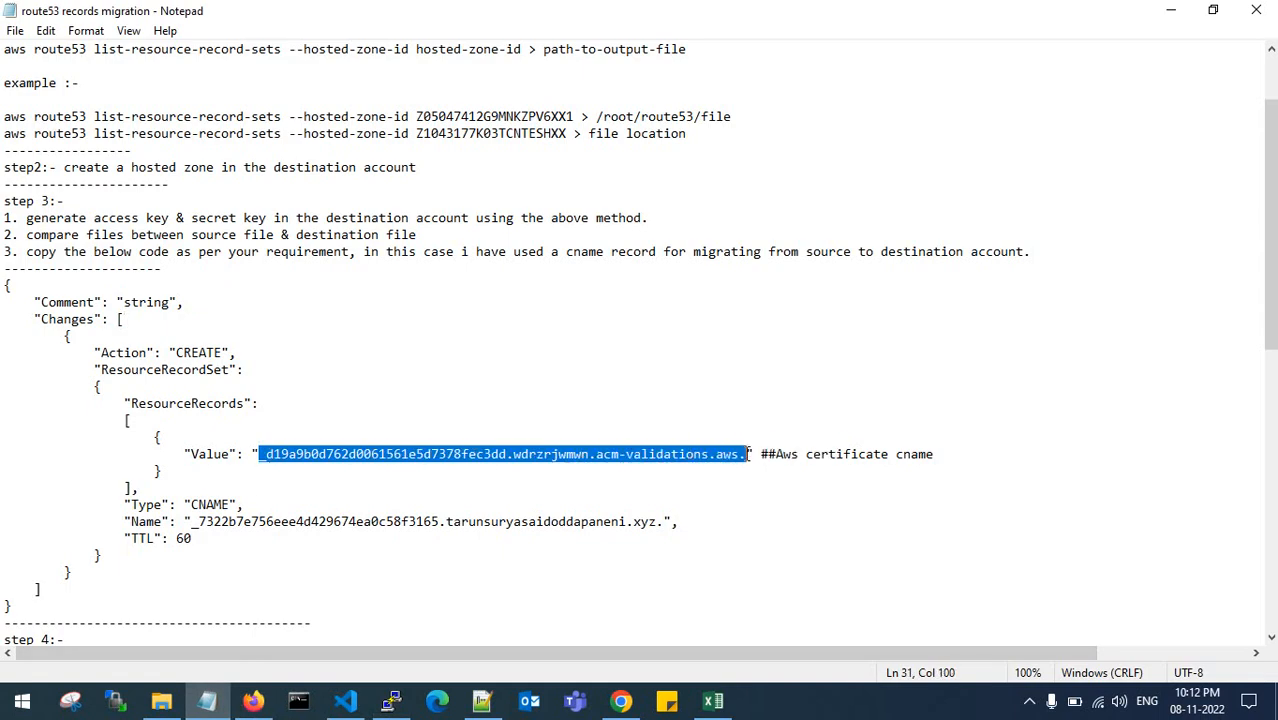
key("ctrl+v")
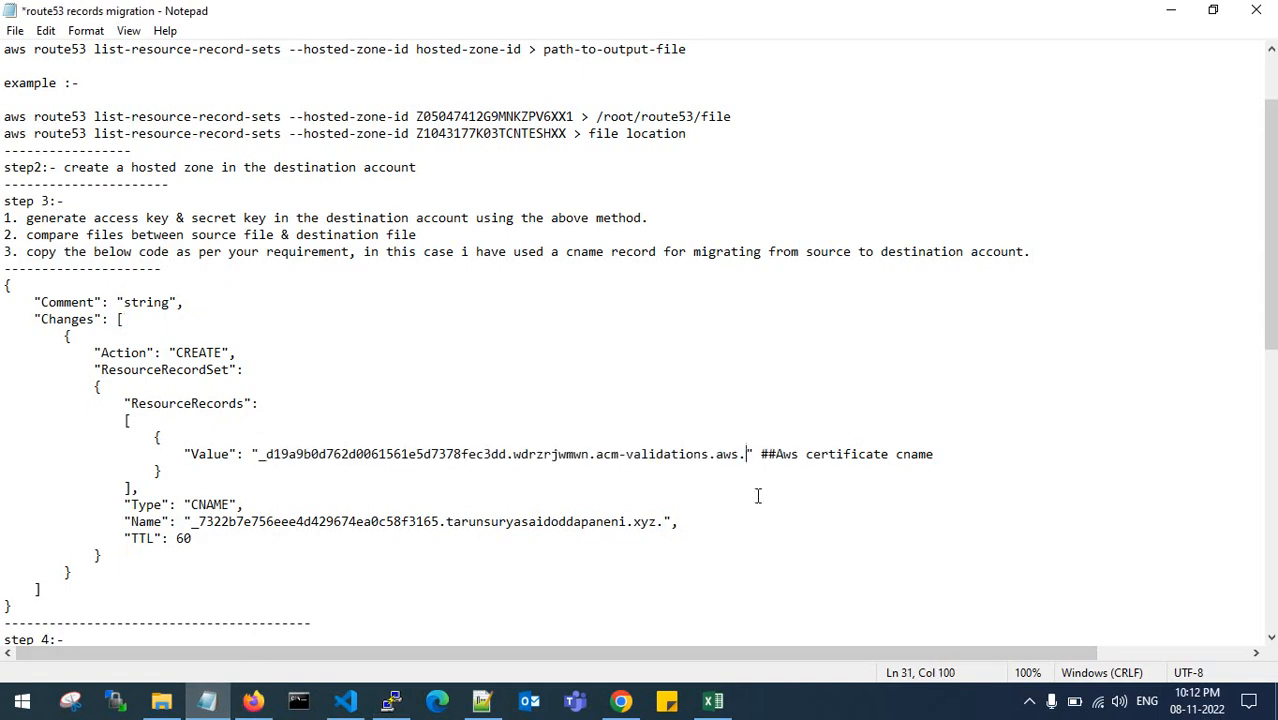
Copy the exported CNAME record's Name from the terminal, paste it over the Name in the Notepad change template, and save the notes.
left_click(255, 702)
left_click(391, 700)
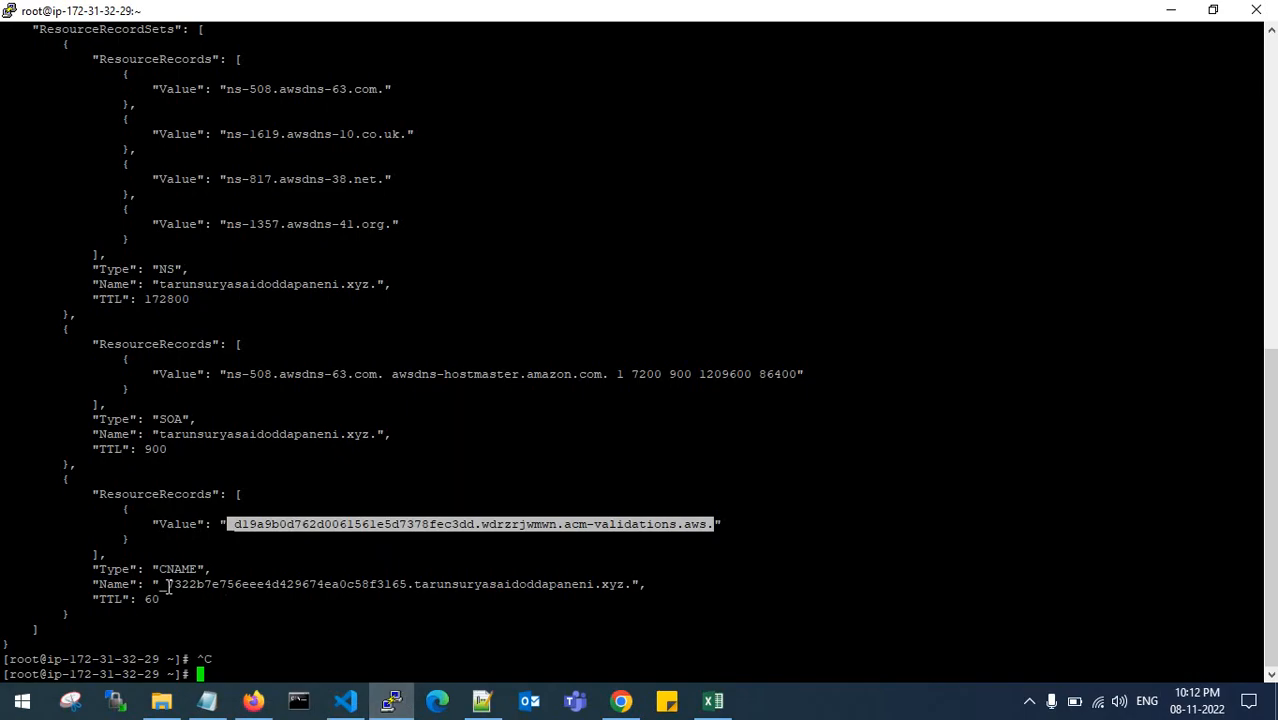
left_click_drag(163, 584, 627, 584)
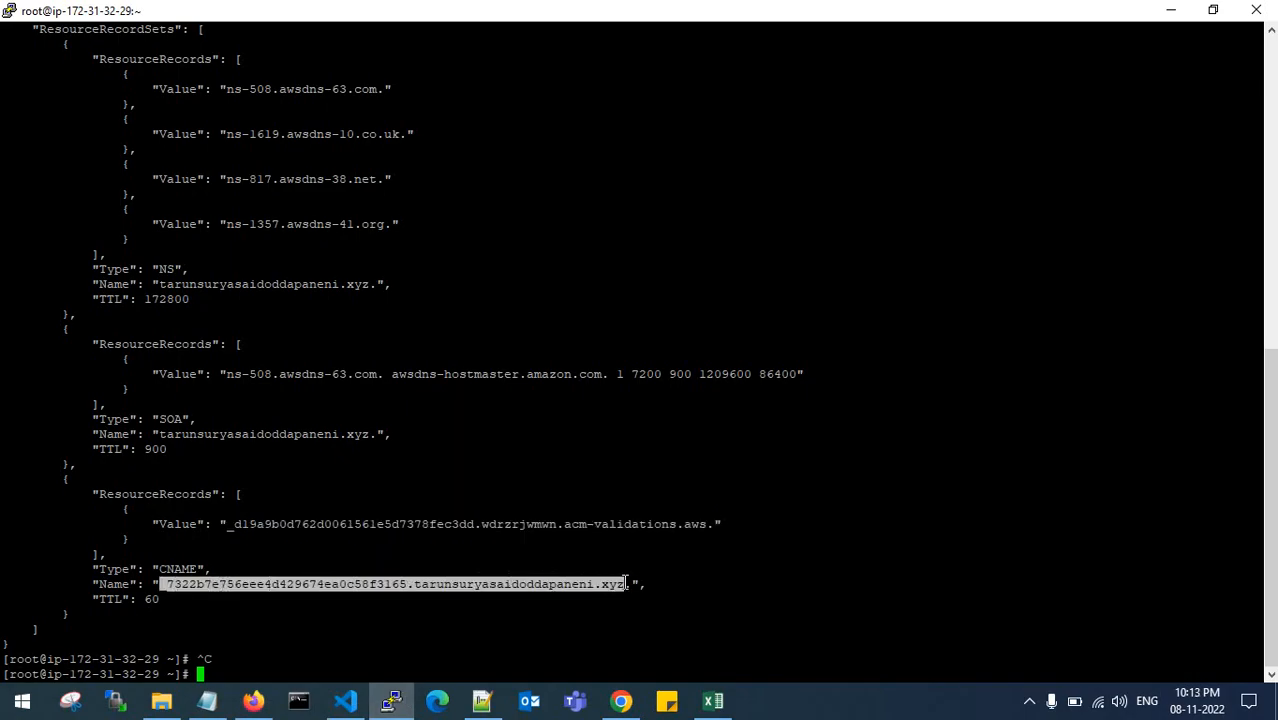
key("ctrl+c")
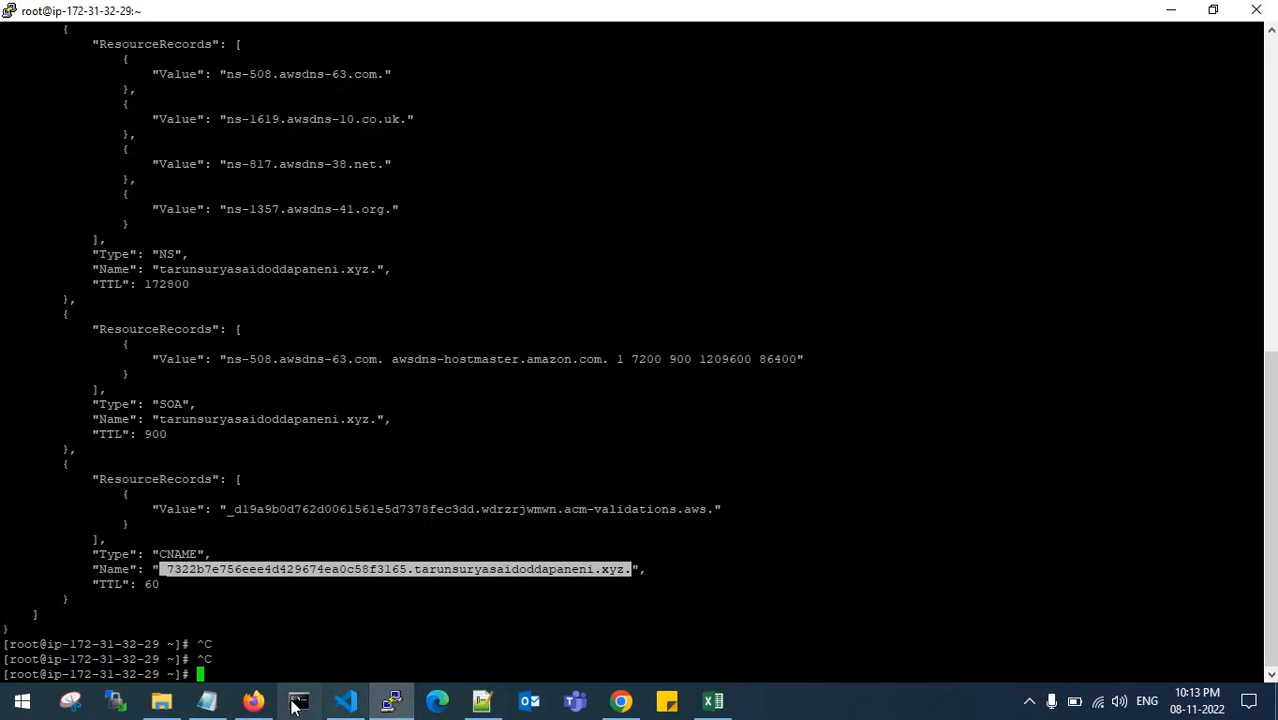
left_click(207, 702)
left_click_drag(193, 525, 664, 524)
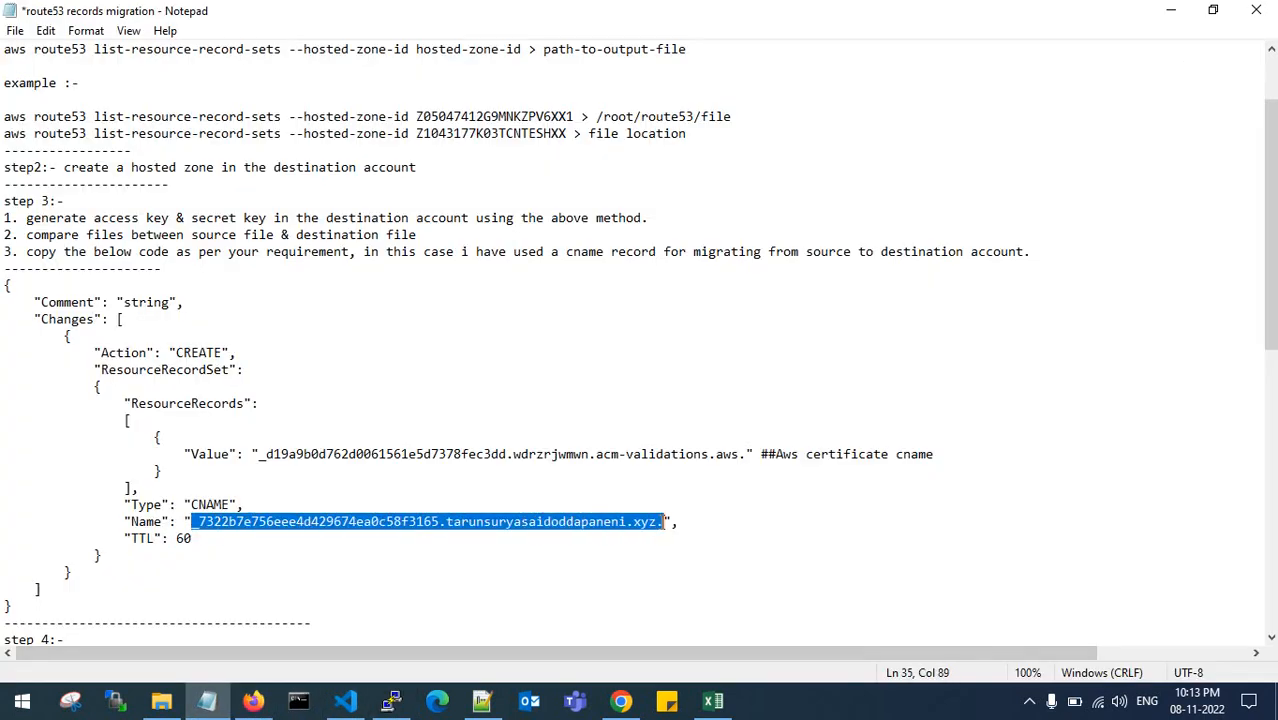
key("ctrl+v")
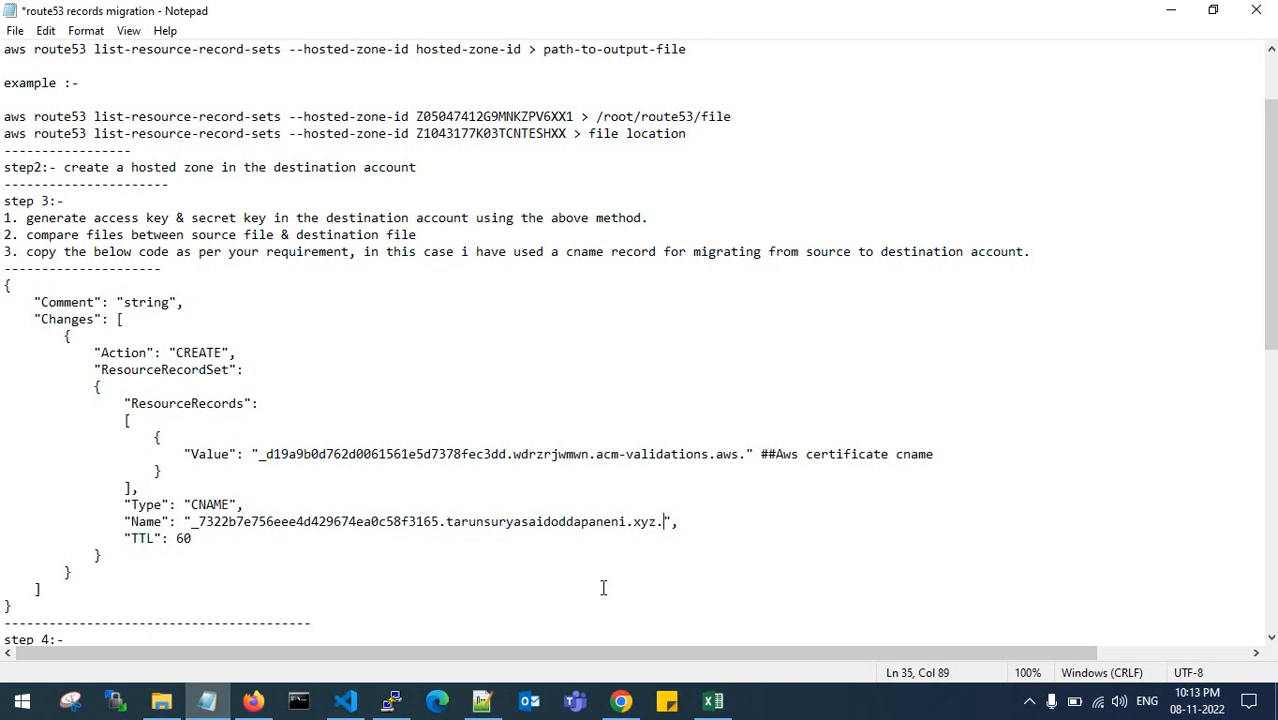
key("ctrl+s")
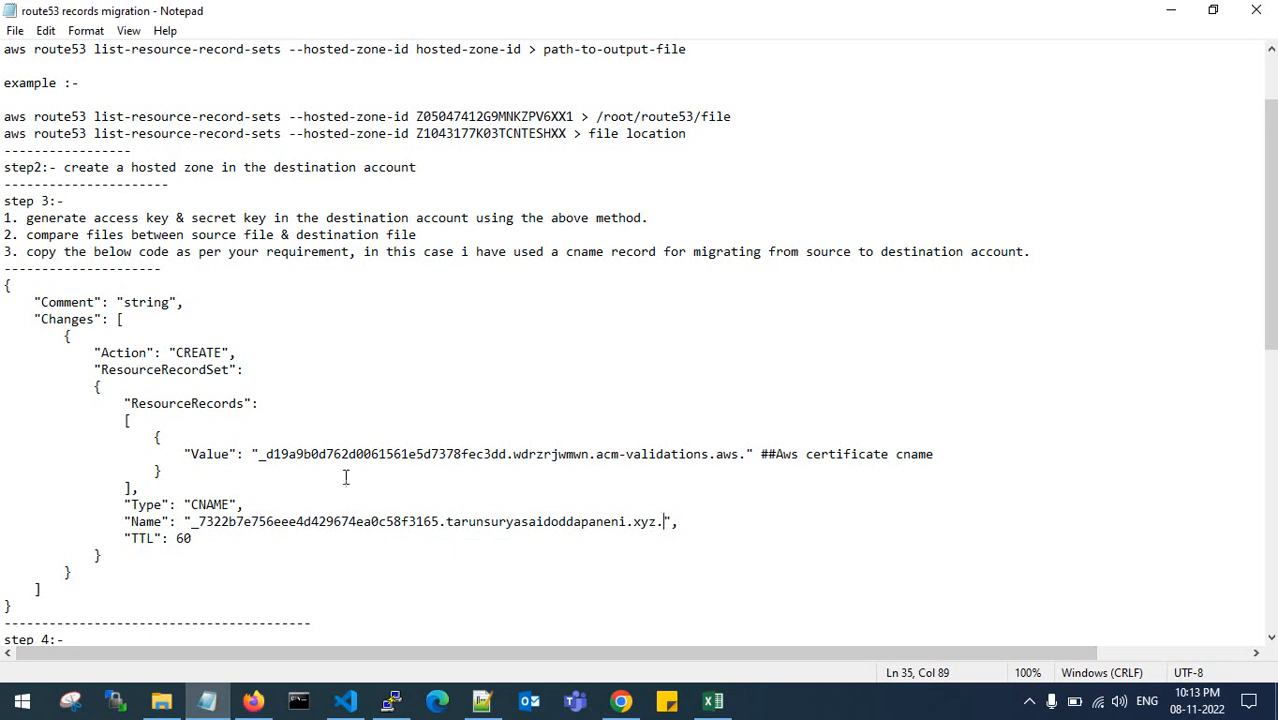
Copy the complete JSON change template from the Notepad notes and paste it into a new Notepad++ document.
left_click_drag(5, 288, 30, 610)
right_click(88, 487)
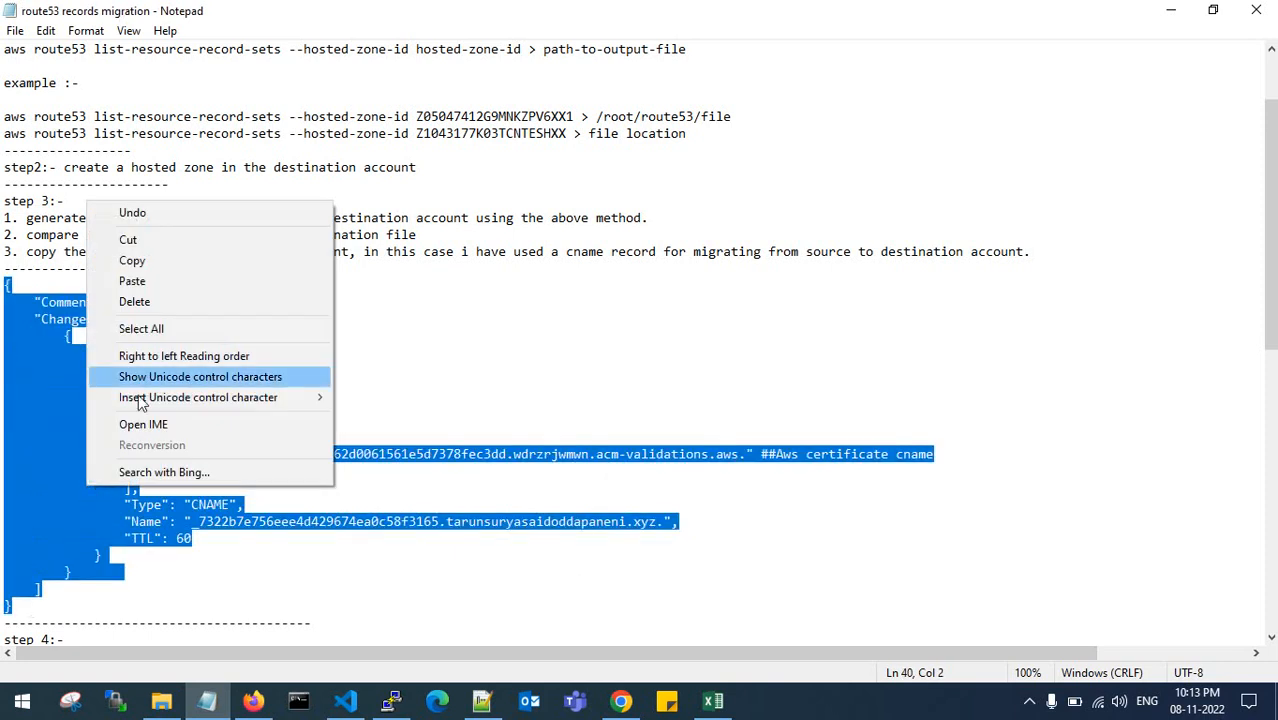
left_click(151, 264)
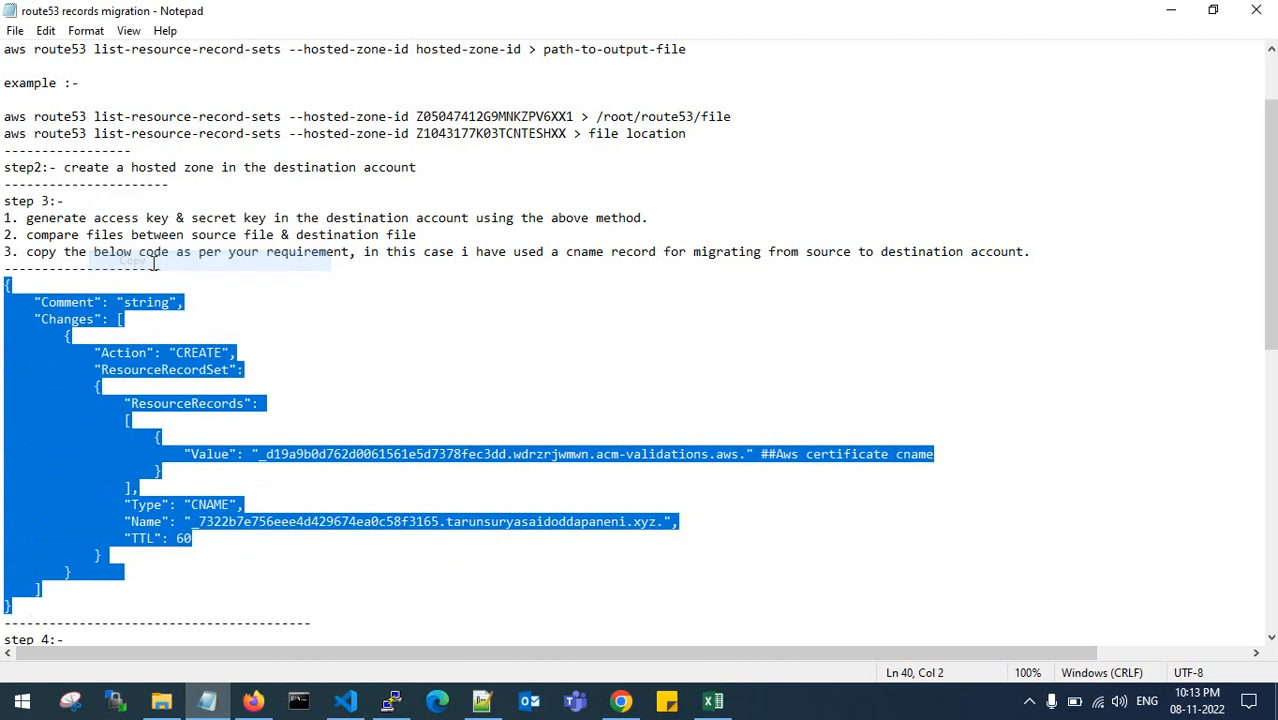
left_click(1167, 10)
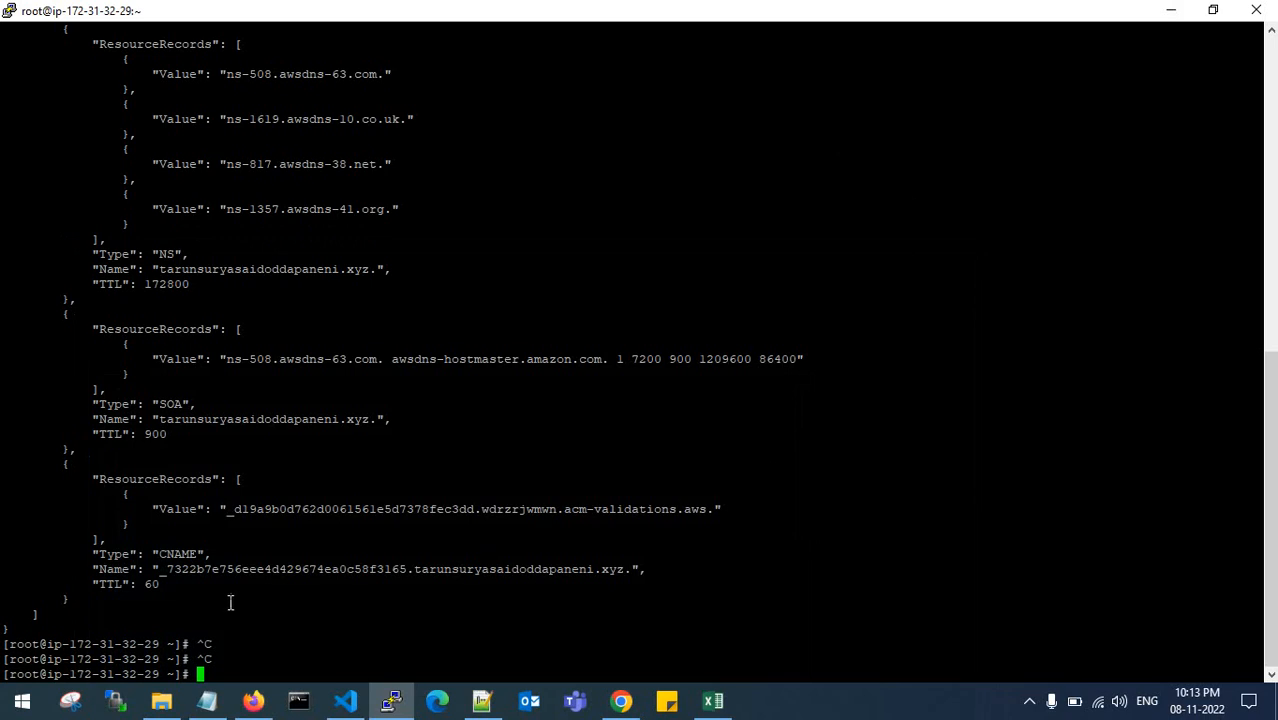
left_click(481, 702)
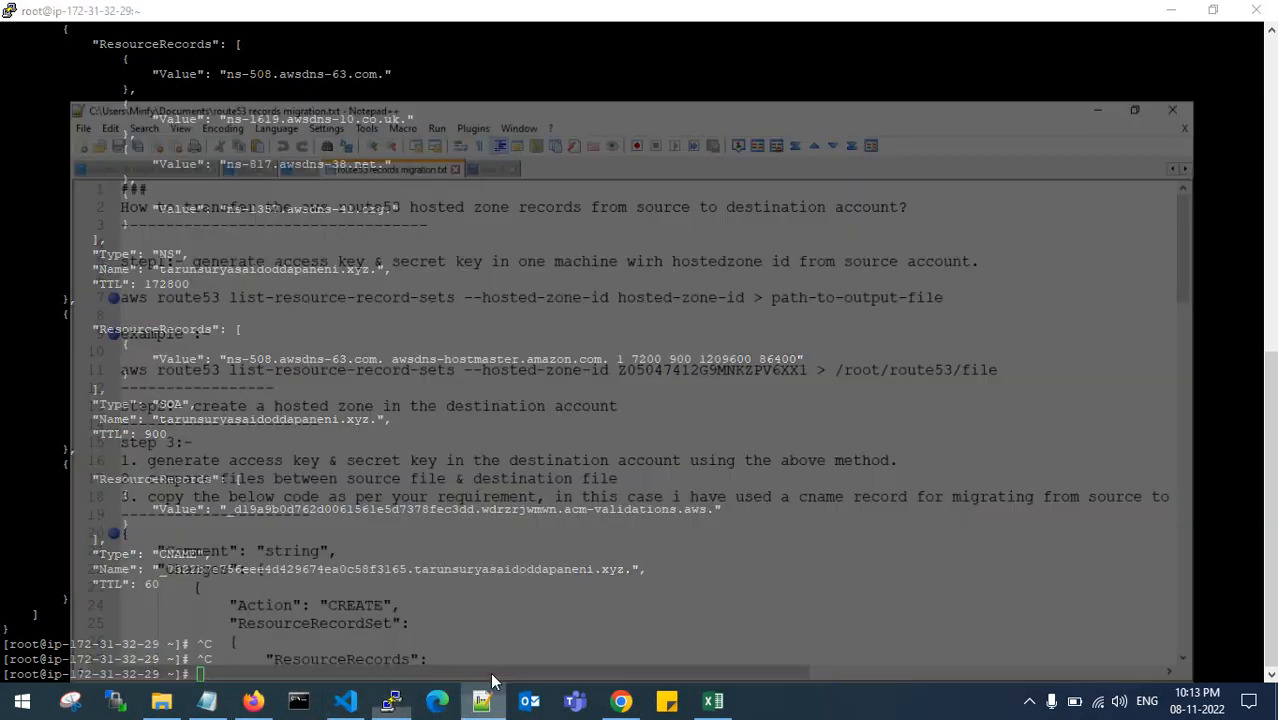
left_click(15, 50)
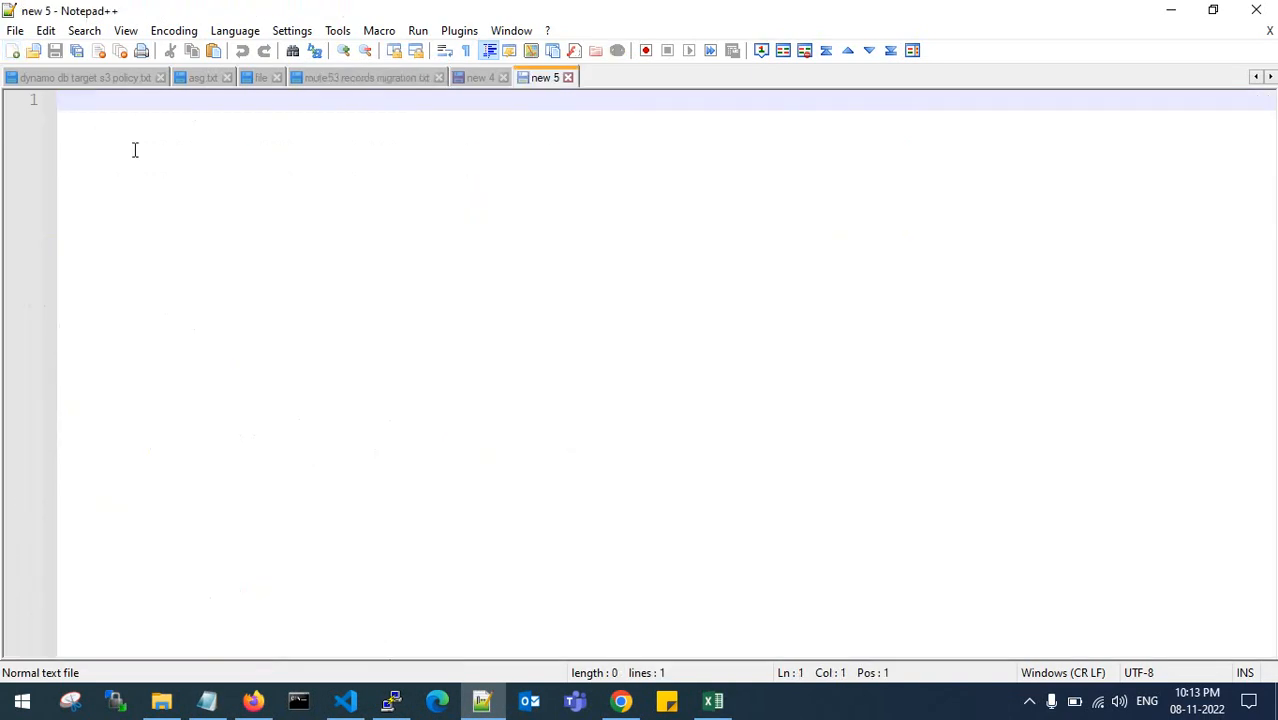
key("ctrl+v")
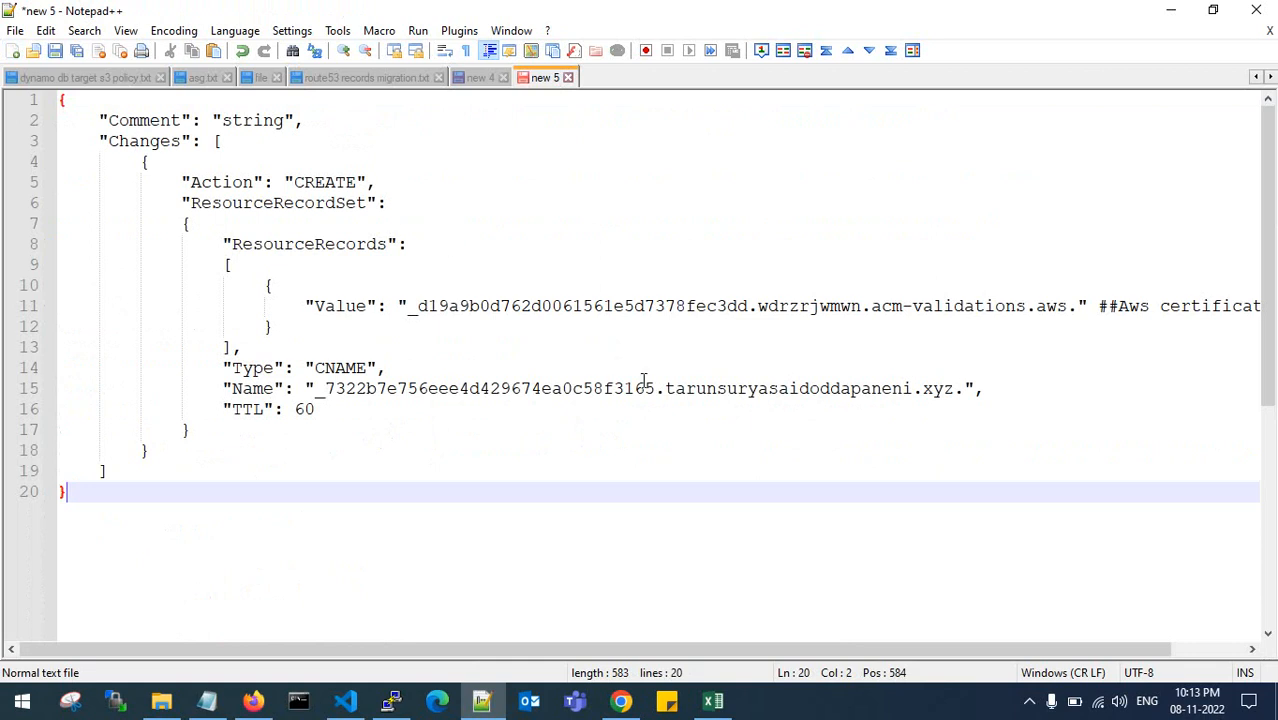
scroll(643, 381, "down", 1)
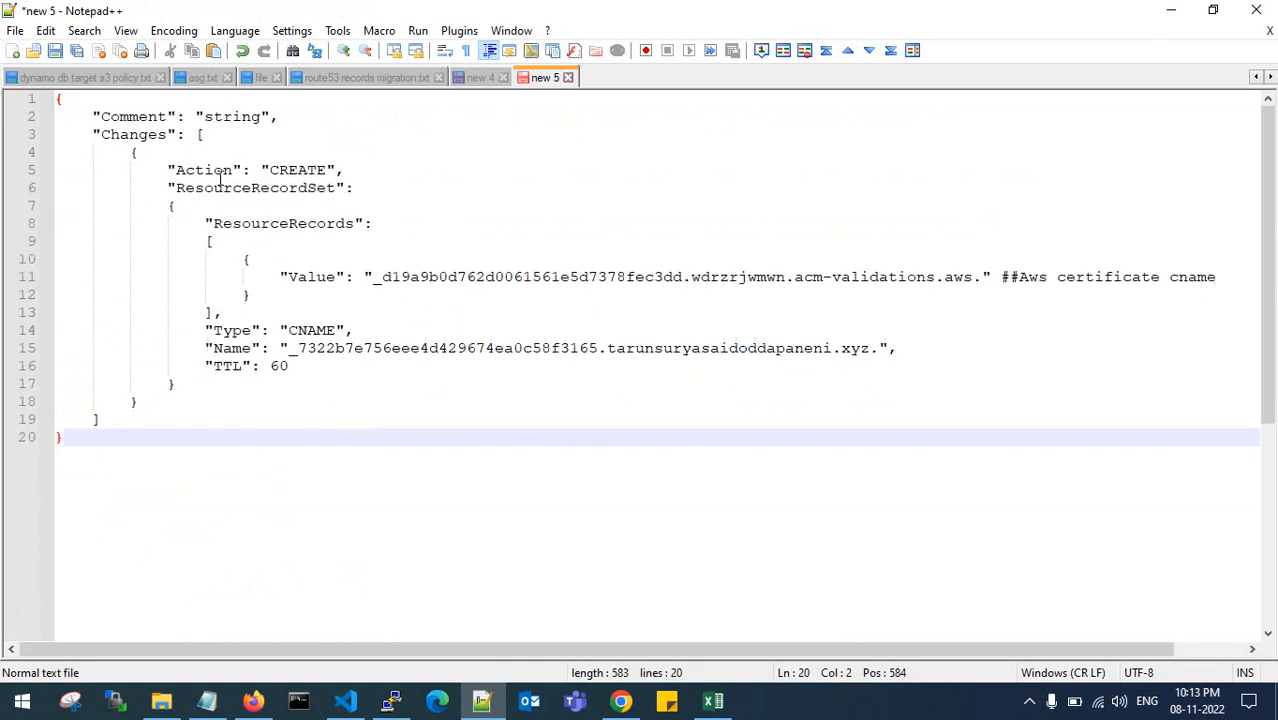
Switch to Visual Studio Code and look over the CNAME change template in the sample file.
left_click(1169, 10)
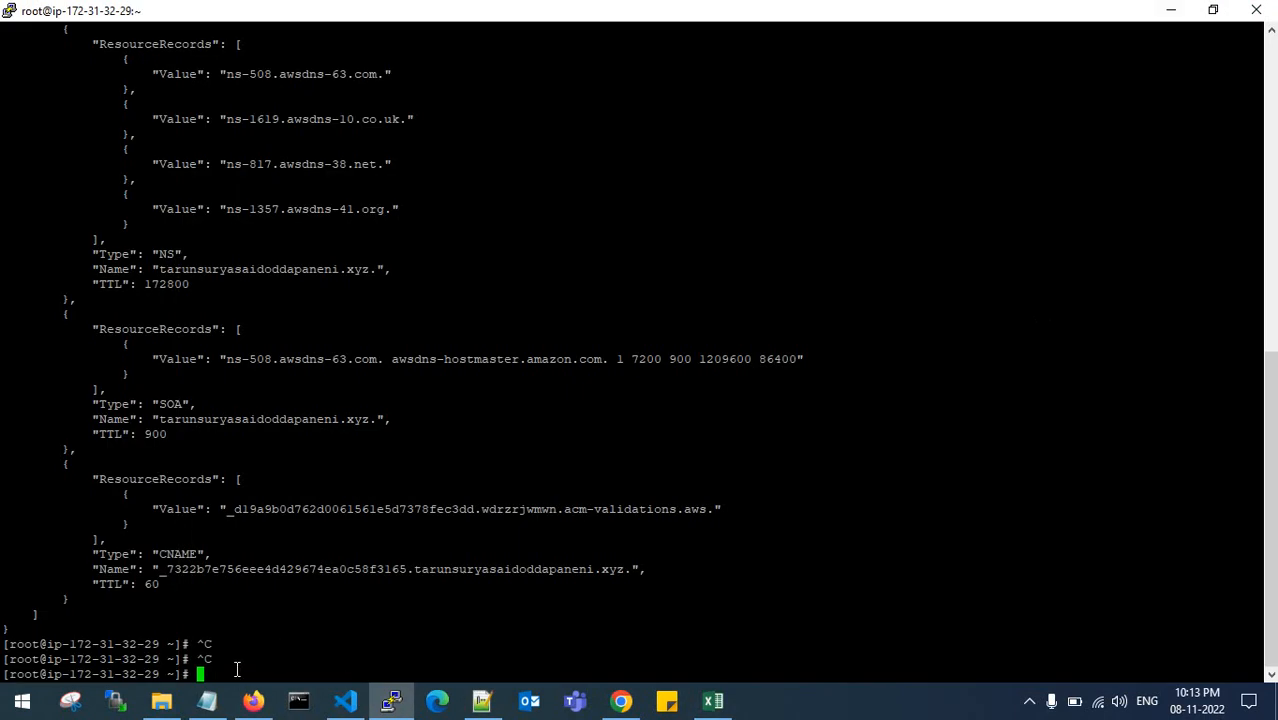
mouse_move(220, 710)
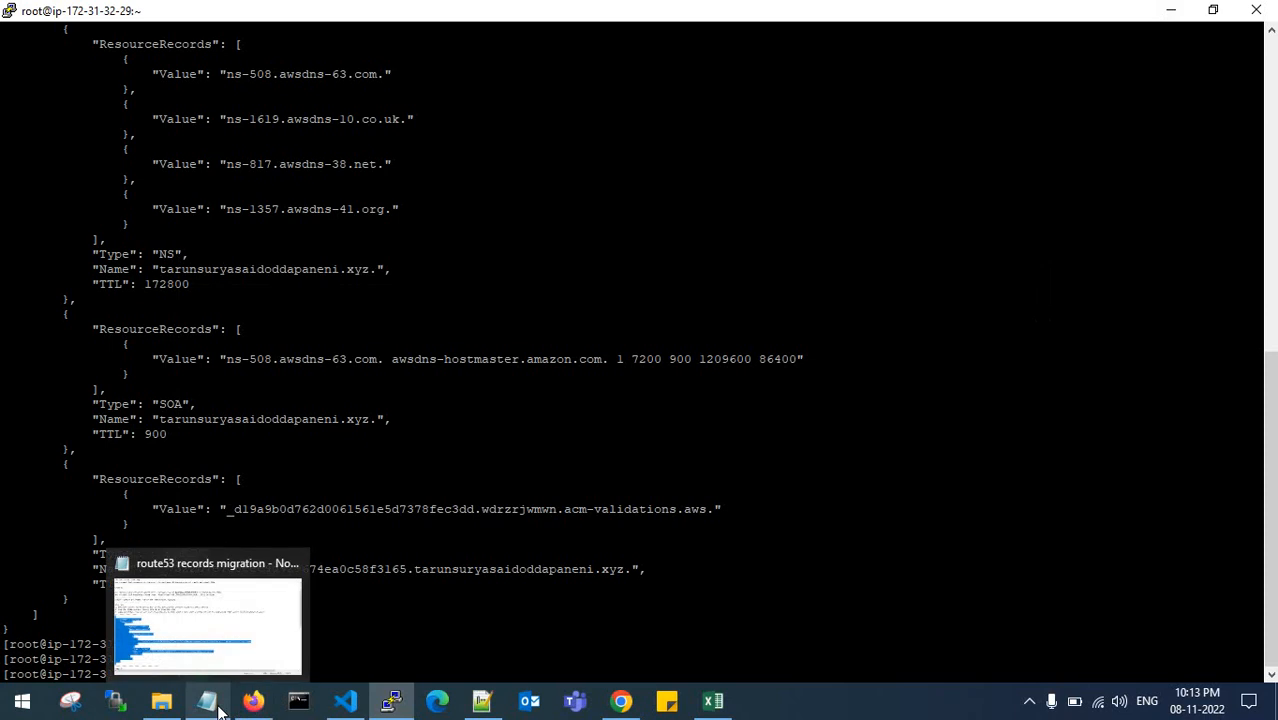
left_click(347, 706)
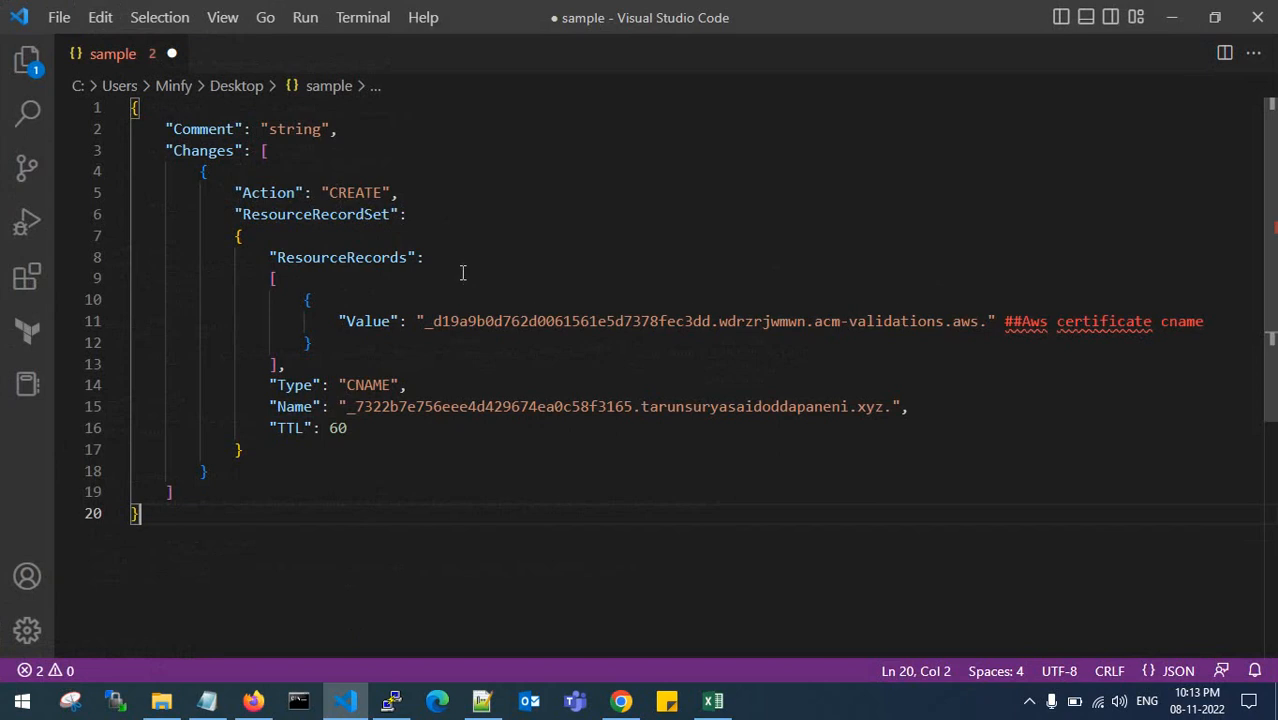
left_click(1172, 17)
Switch to Chrome and open the destination AWS account's Security credentials page in a new tab.
left_click(621, 701)
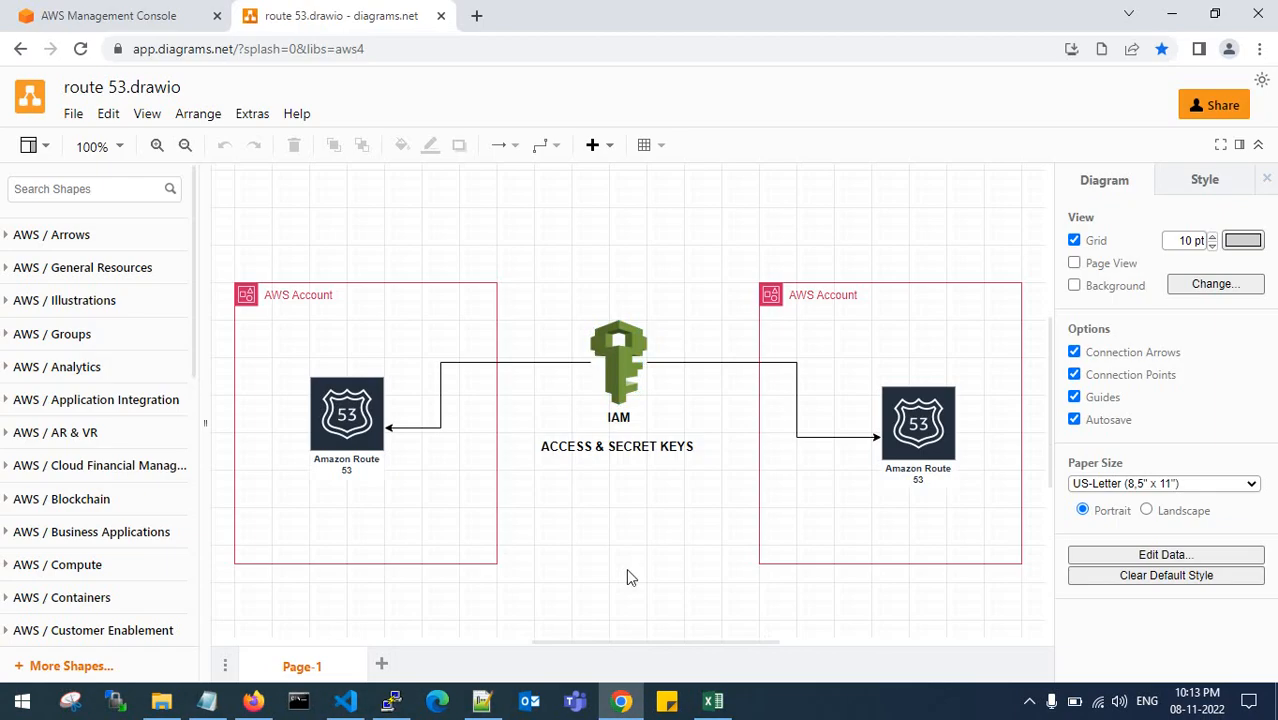
left_click(118, 12)
left_click(1226, 81)
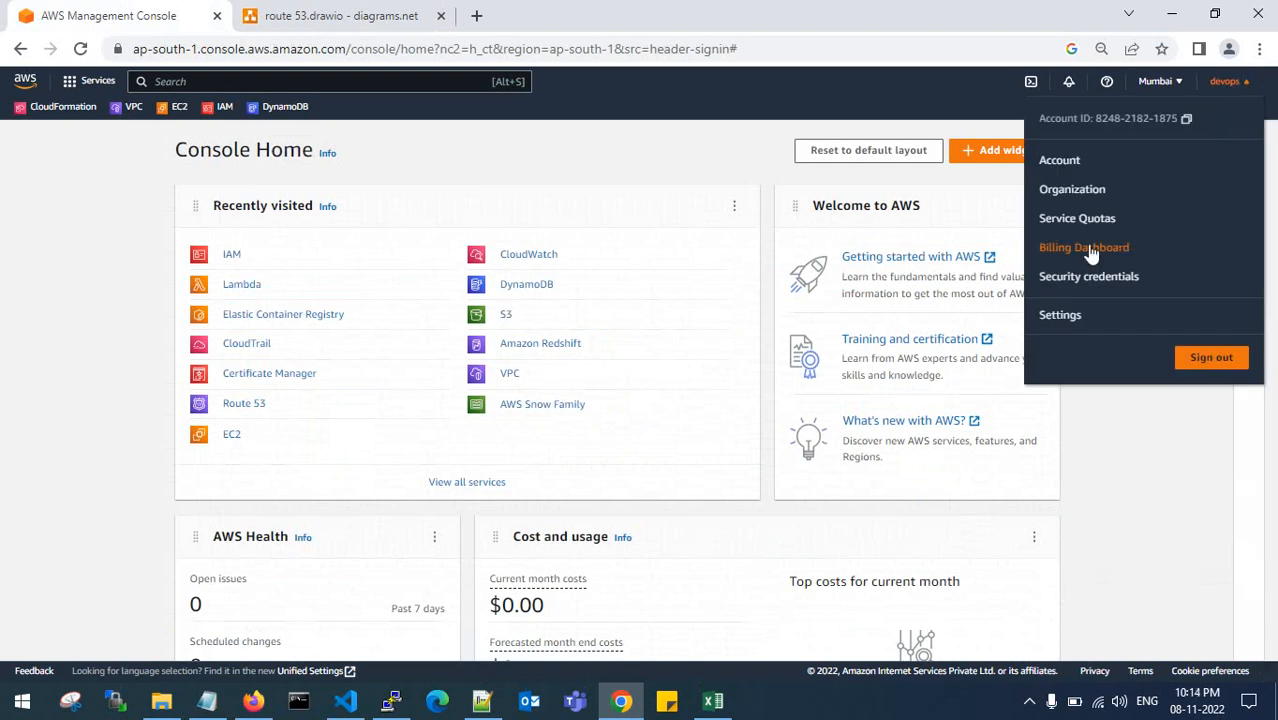
right_click(1078, 277)
left_click(1147, 288)
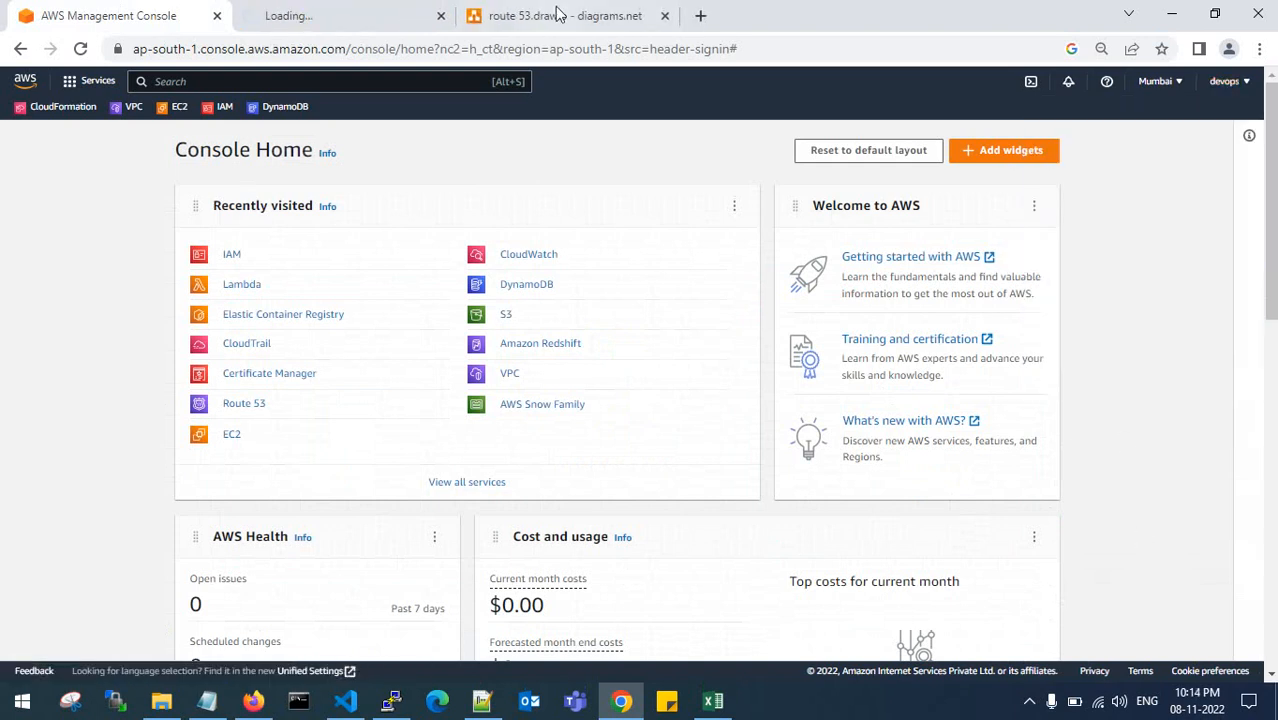
left_click(371, 12)
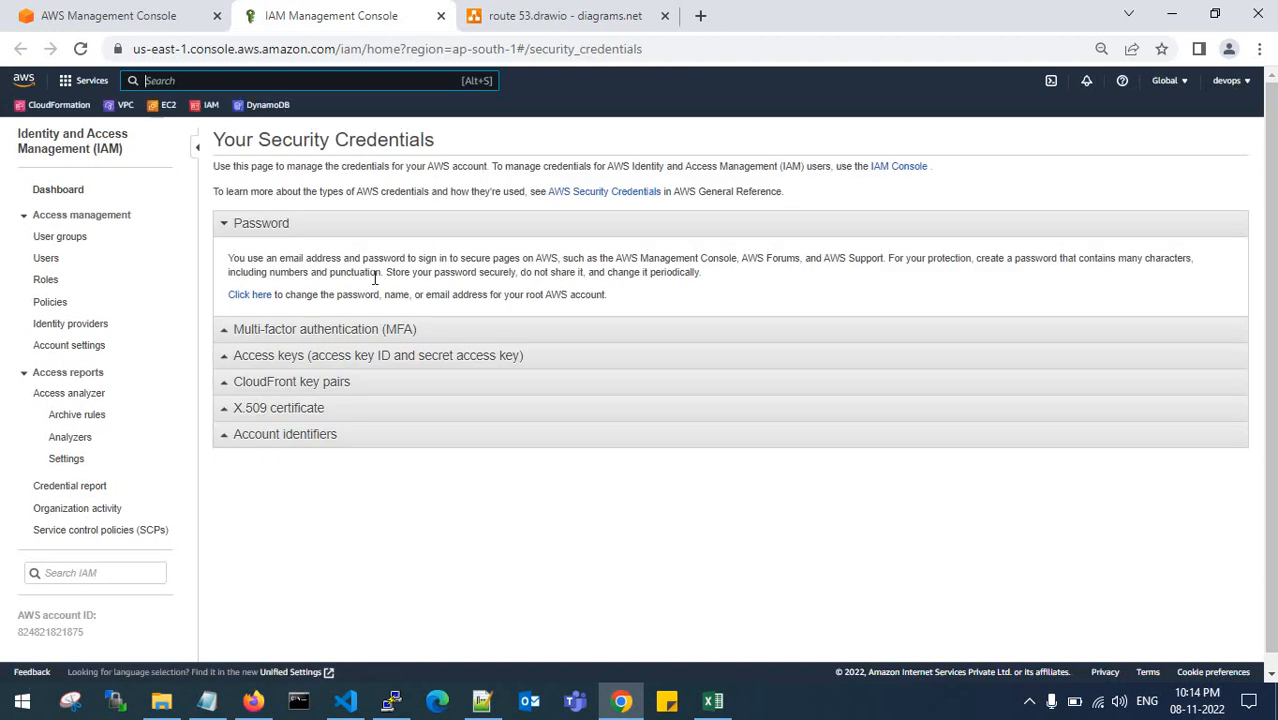
Create a new access key for the destination account and start downloading its key file.
left_click(224, 355)
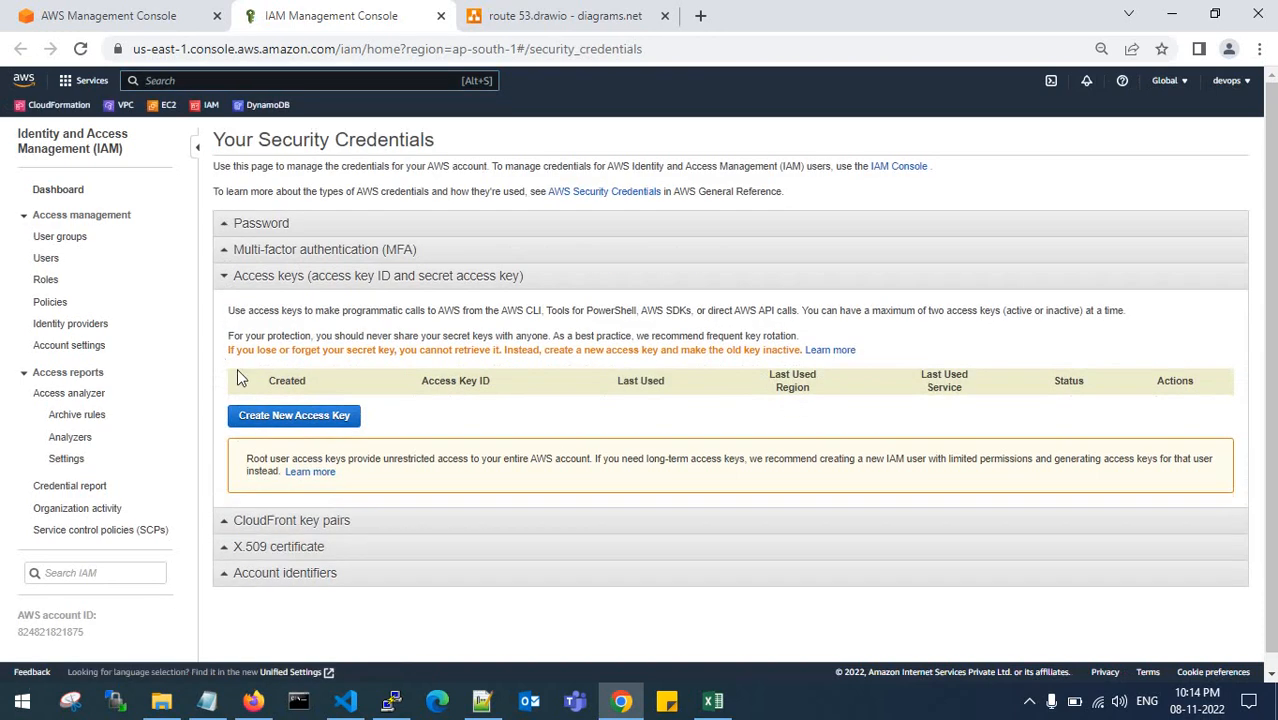
left_click(312, 413)
left_click(598, 432)
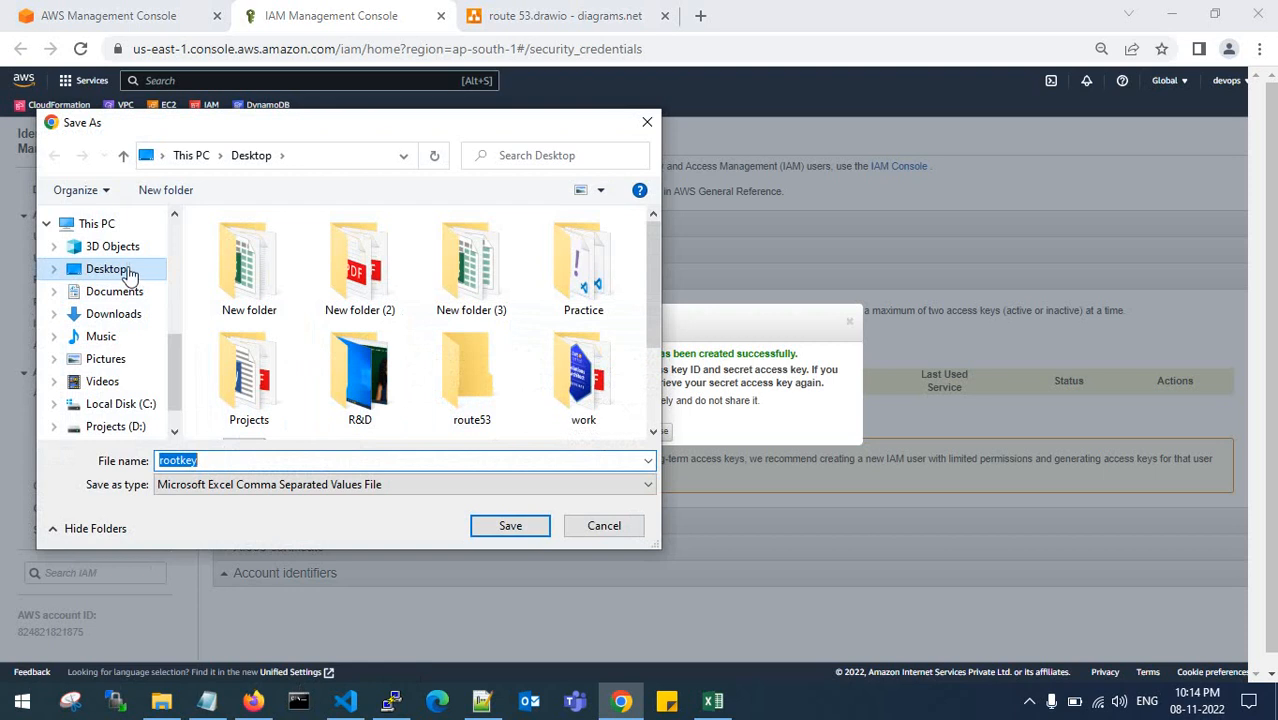
Save the key file to the Desktop as "rootkey destination account" and close the access key dialog.
left_click(88, 268)
left_click(126, 295)
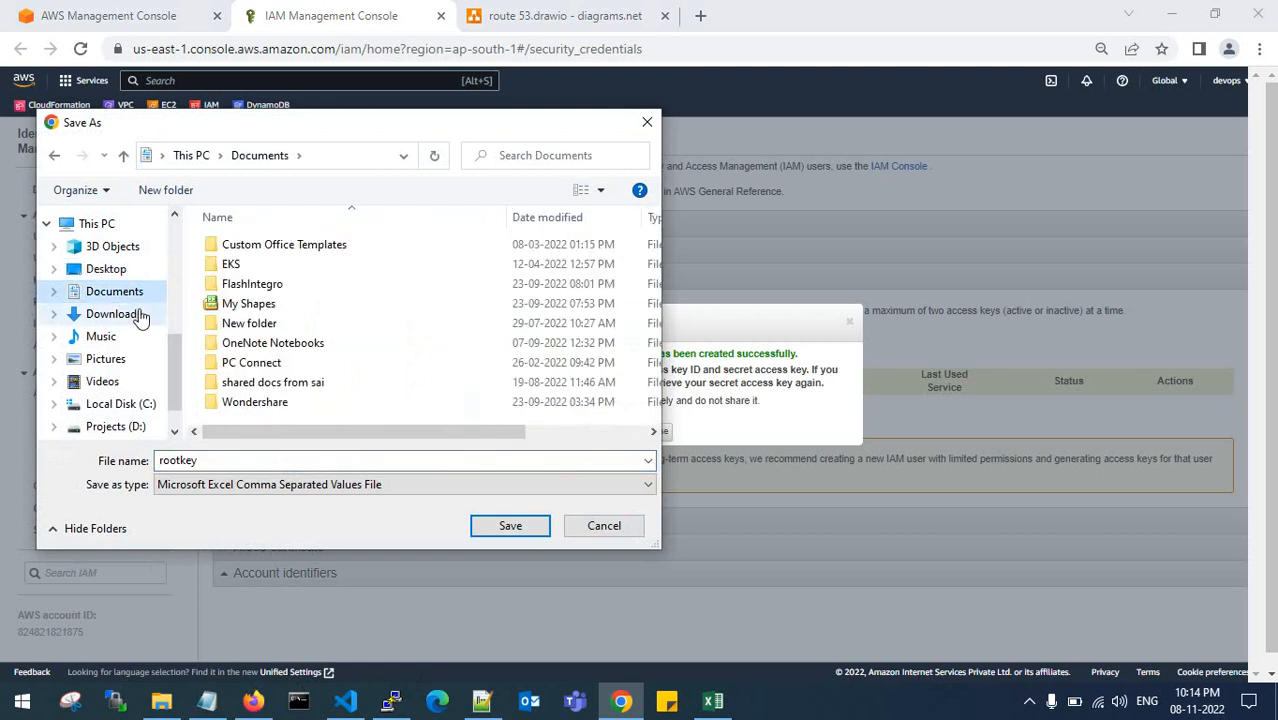
left_click(158, 270)
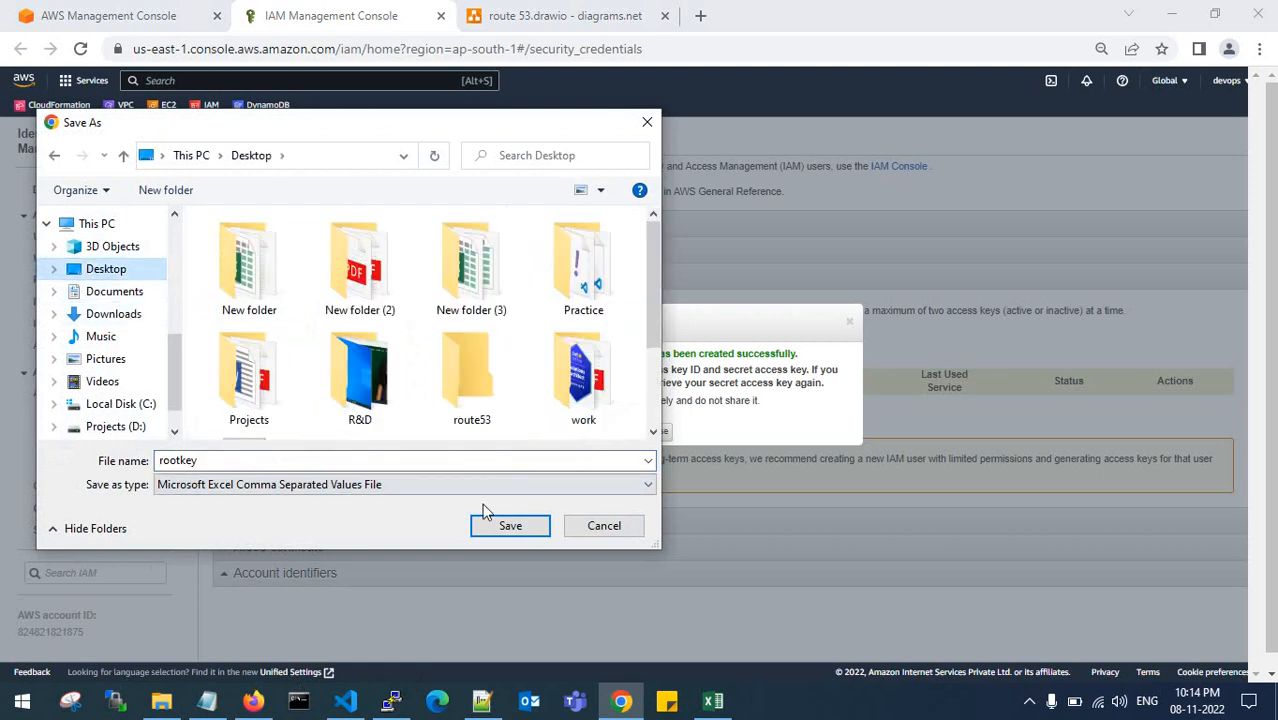
double_click(257, 462)
left_click(268, 461)
type("des")
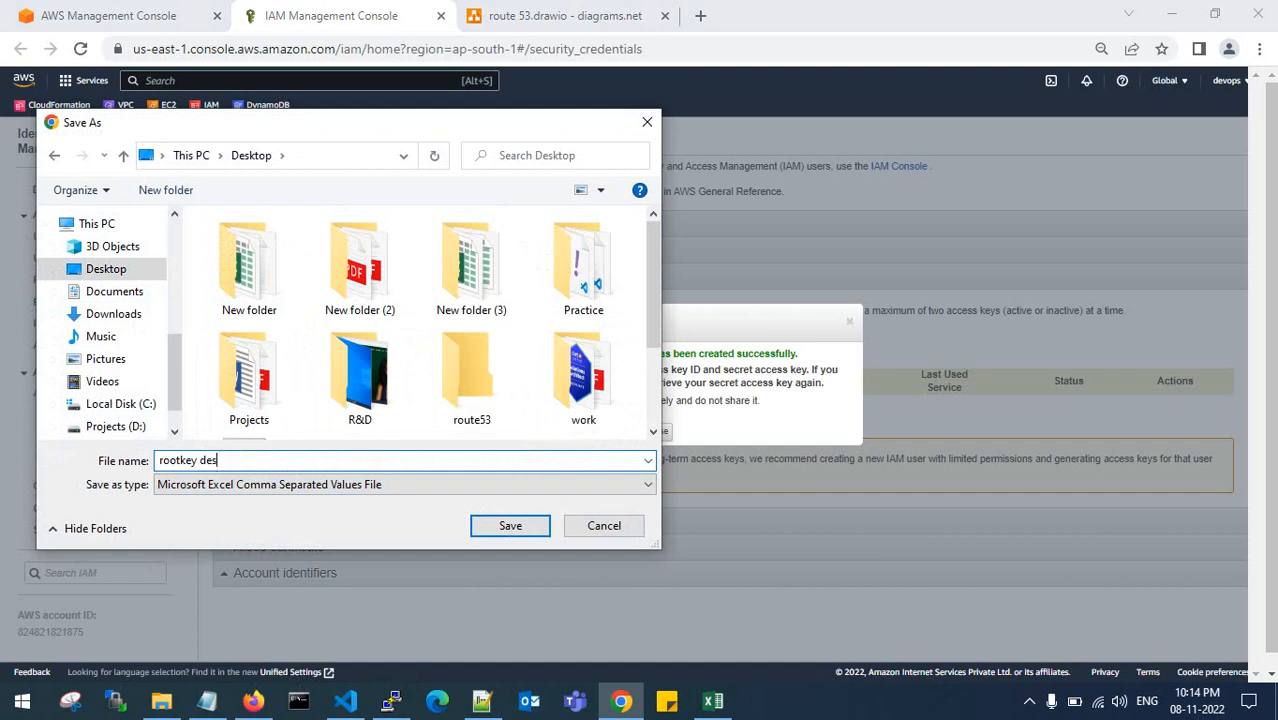
type("tination account")
key("Return")
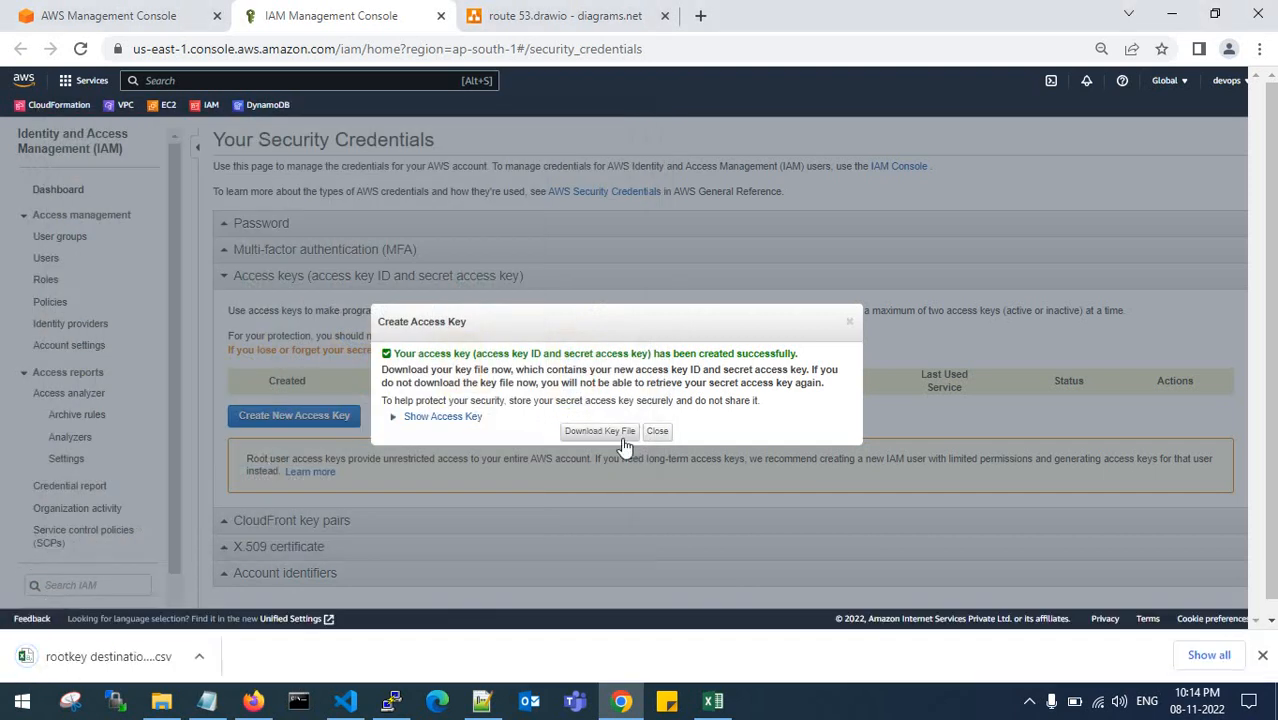
left_click(656, 431)
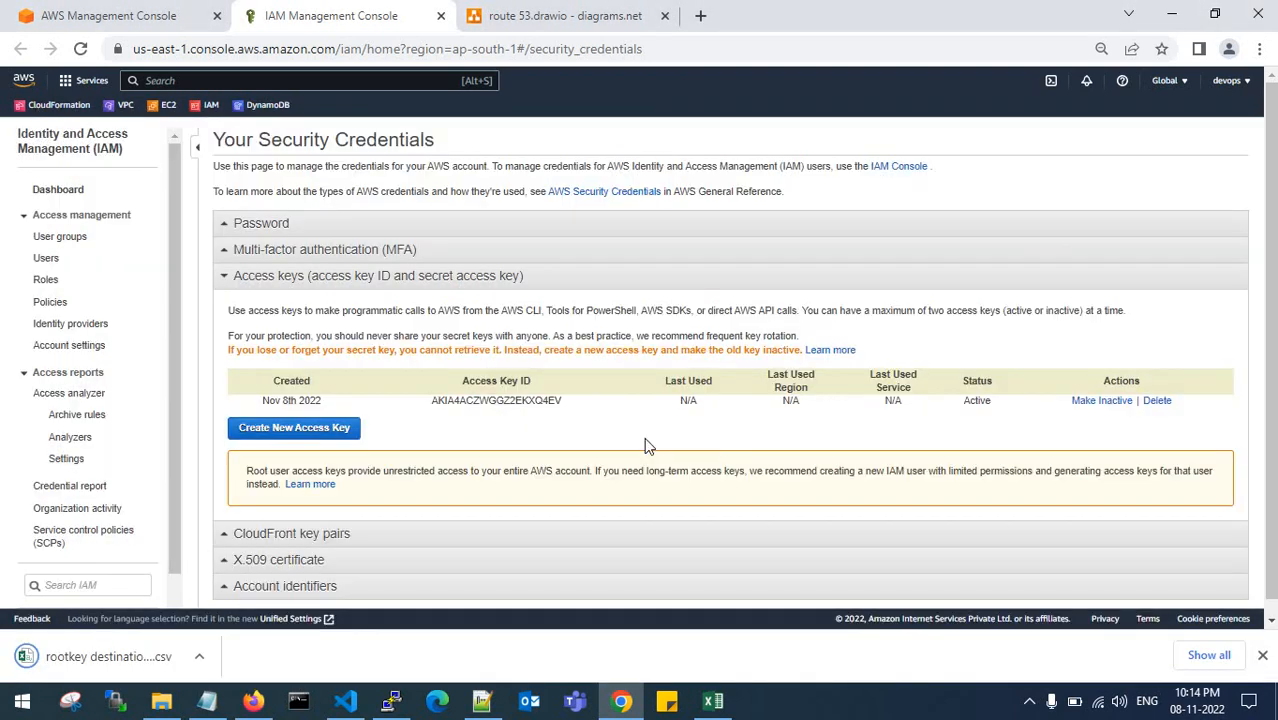
Try to open the downloaded destination key file in Excel, and return to the IAM page in Chrome.
left_click(199, 656)
left_click(231, 537)
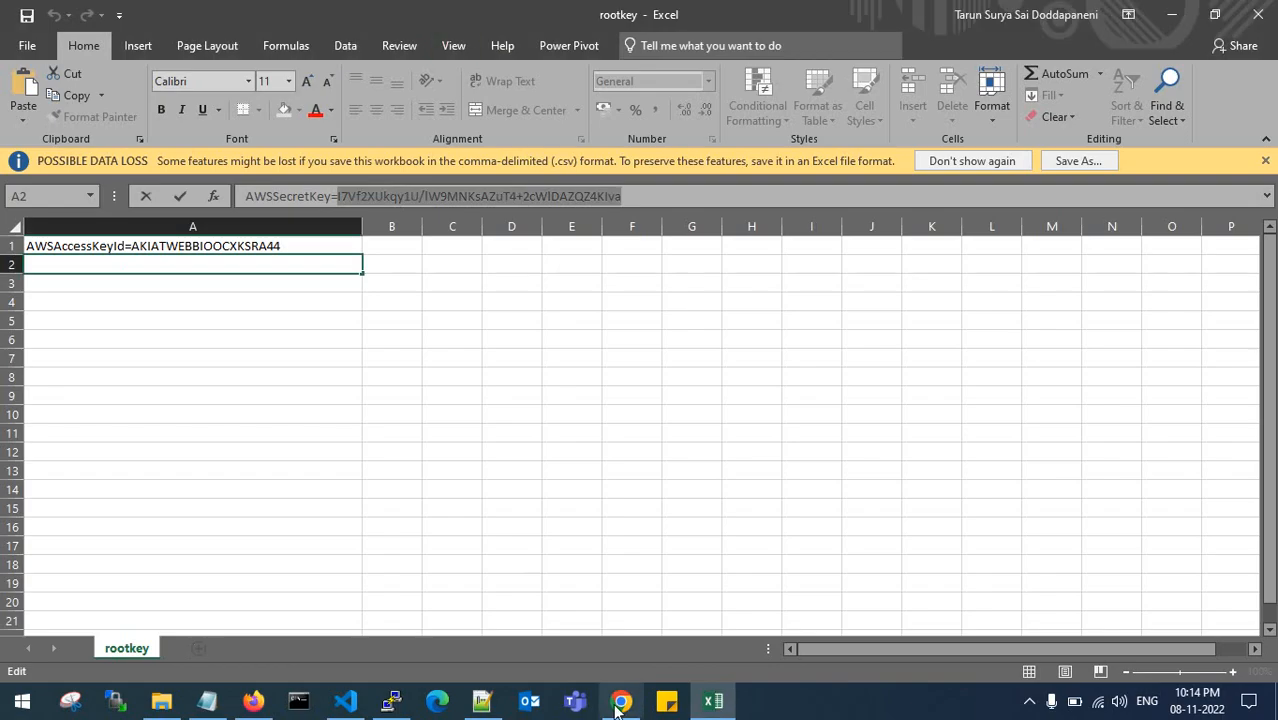
left_click(617, 703)
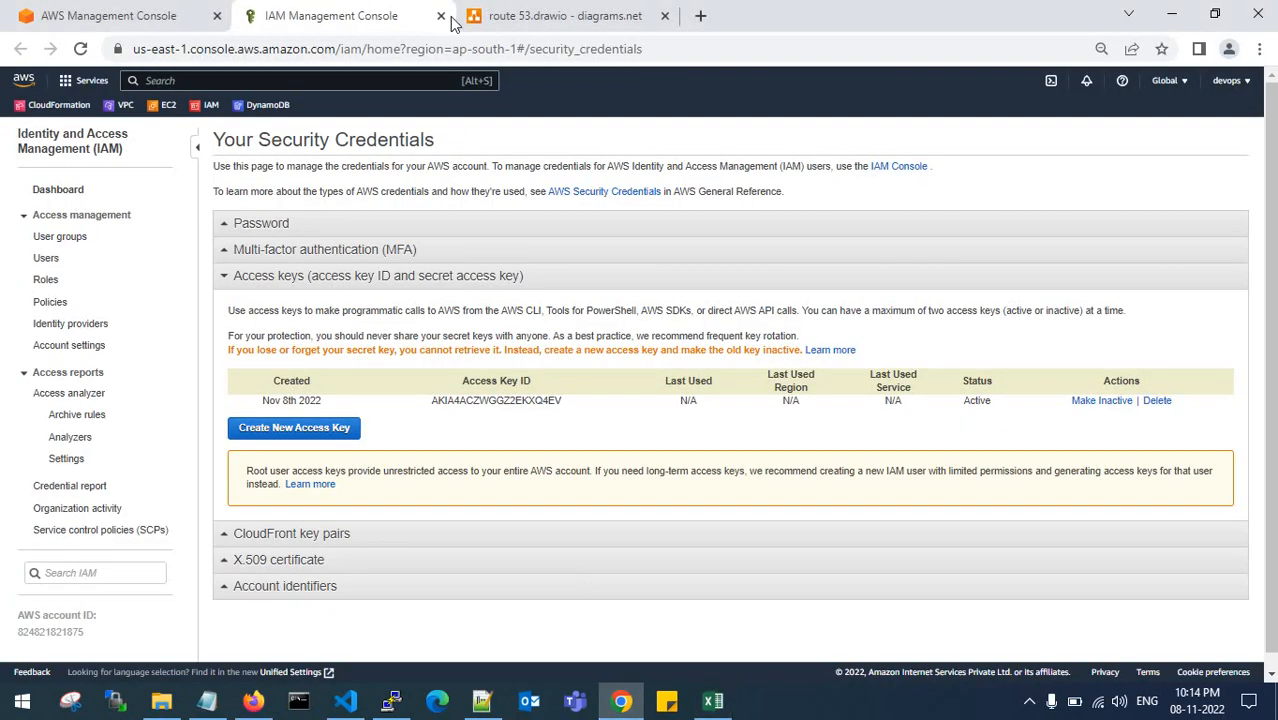
Open Route 53 in a new tab from the destination account's Console Home and check the signed-in account's details.
left_click(103, 12)
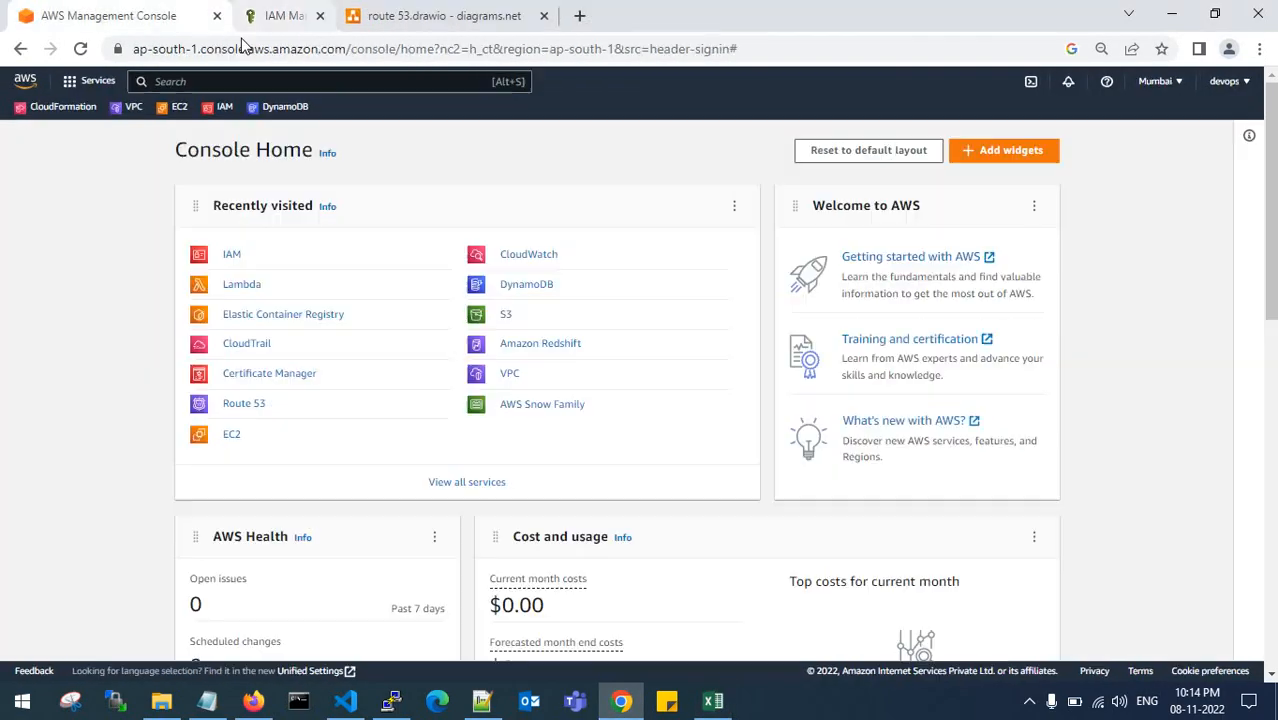
right_click(251, 409)
left_click(291, 429)
left_click(308, 12)
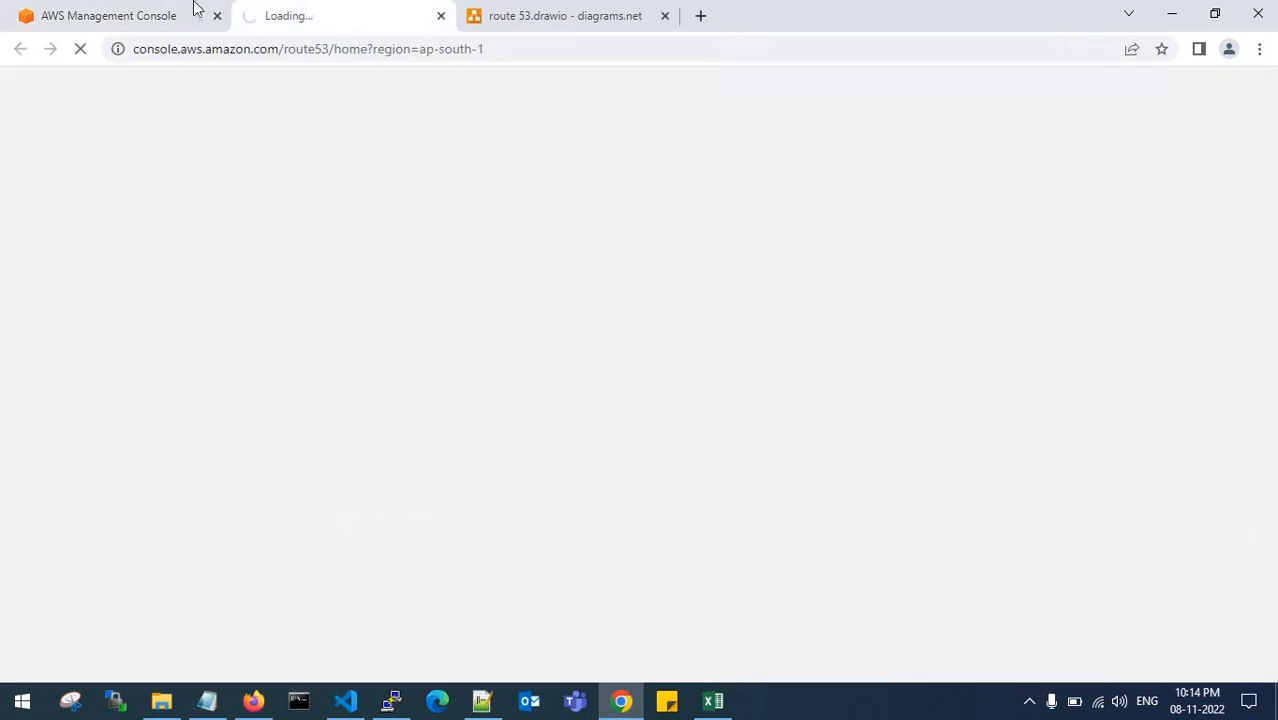
left_click(194, 12)
left_click(1232, 90)
left_click(584, 171)
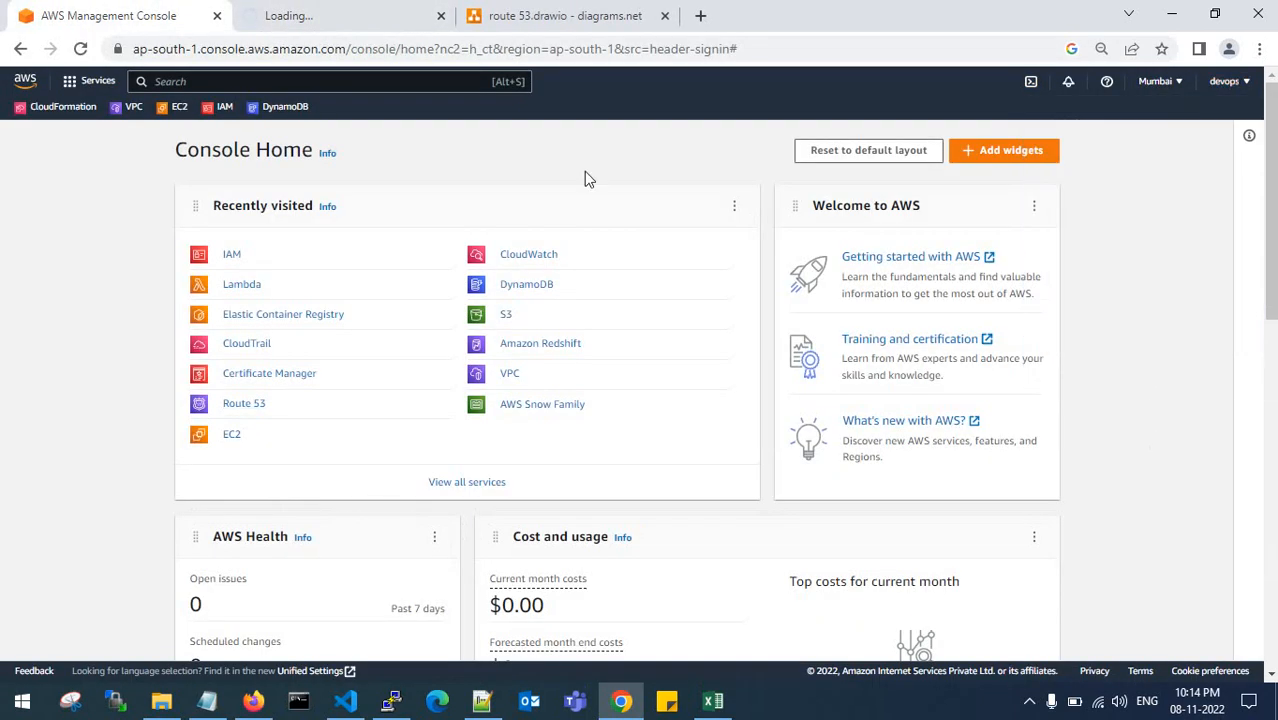
Review the source hosted zone's record list in Firefox, and return to the destination account's Route 53 Dashboard in Chrome.
left_click(300, 12)
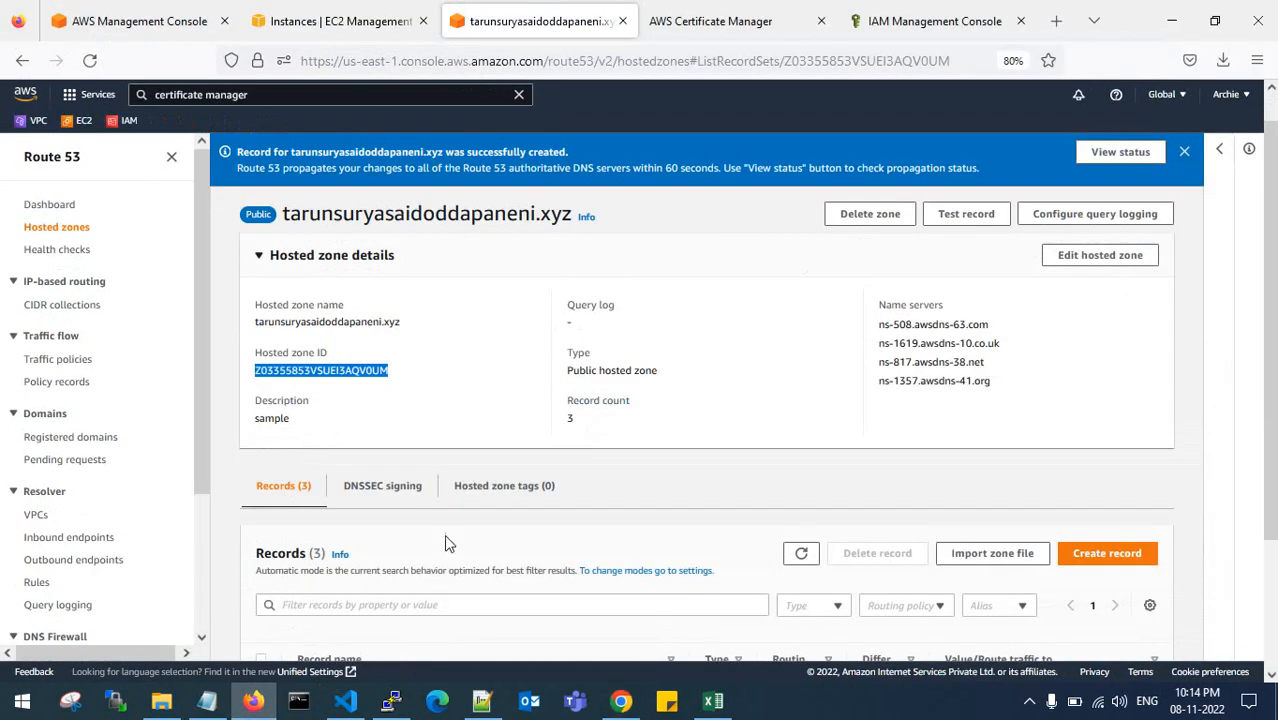
scroll(444, 534, "down", 3)
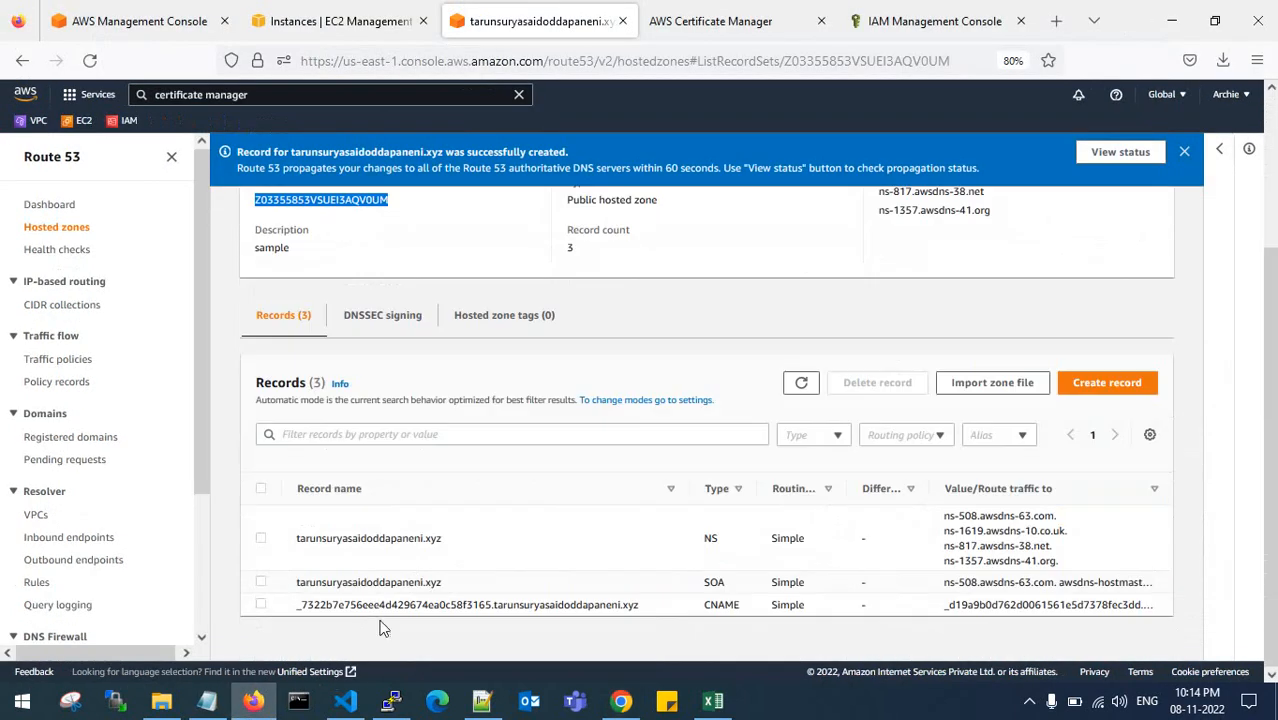
left_click(399, 243)
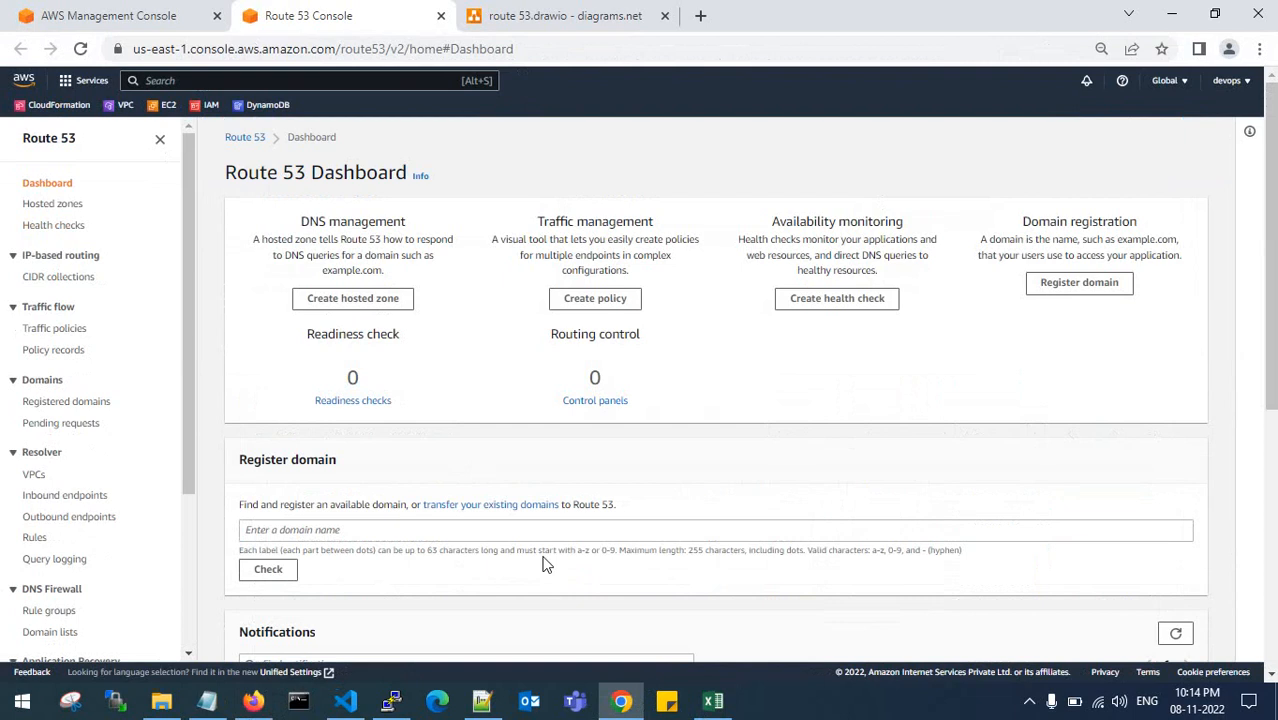
Create a public hosted zone in the destination account using the source zone's domain name and the description "sample dns".
left_click(373, 303)
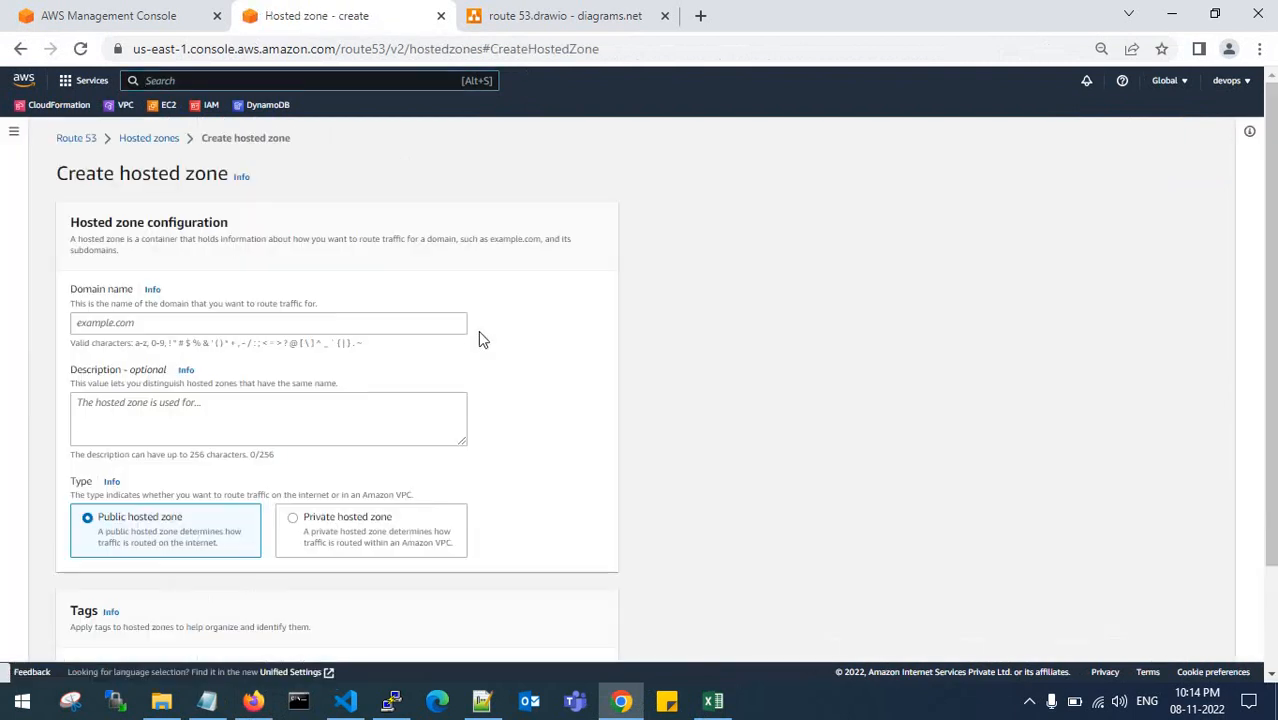
left_click(209, 322)
type("tarunsurya")
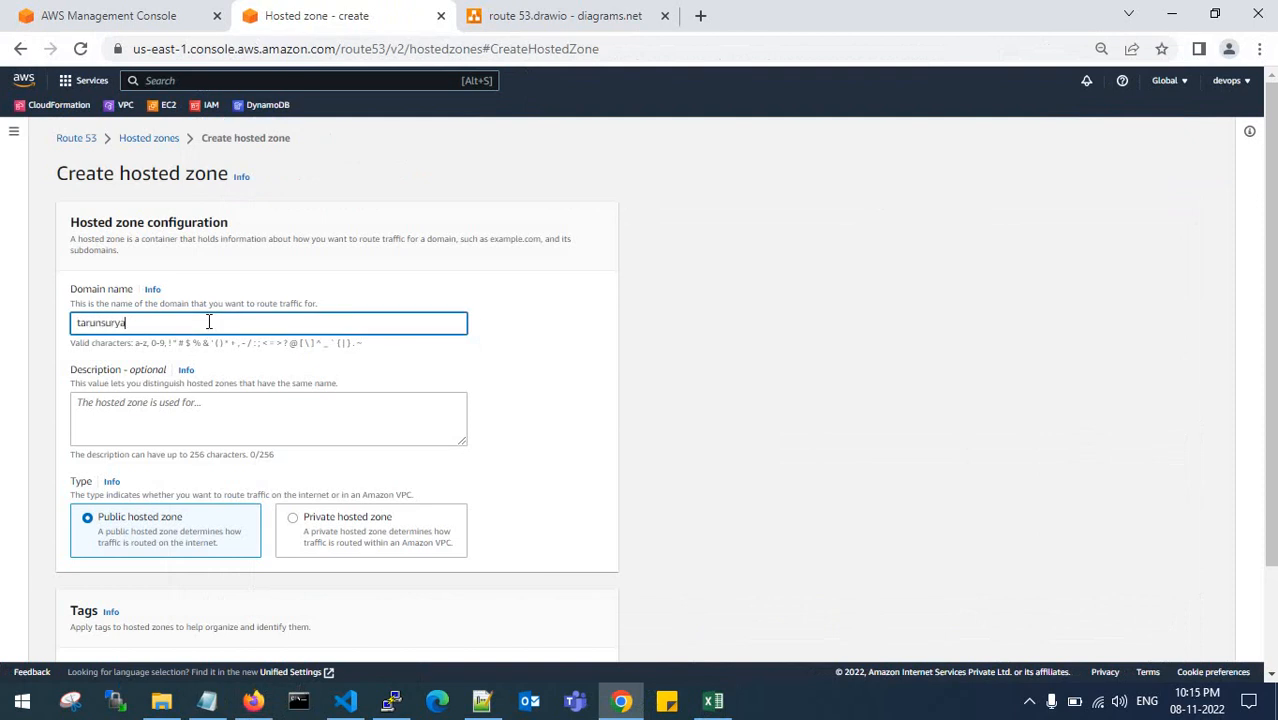
type("saidoddapaneni.xyz")
left_click(179, 411)
type("sample dns")
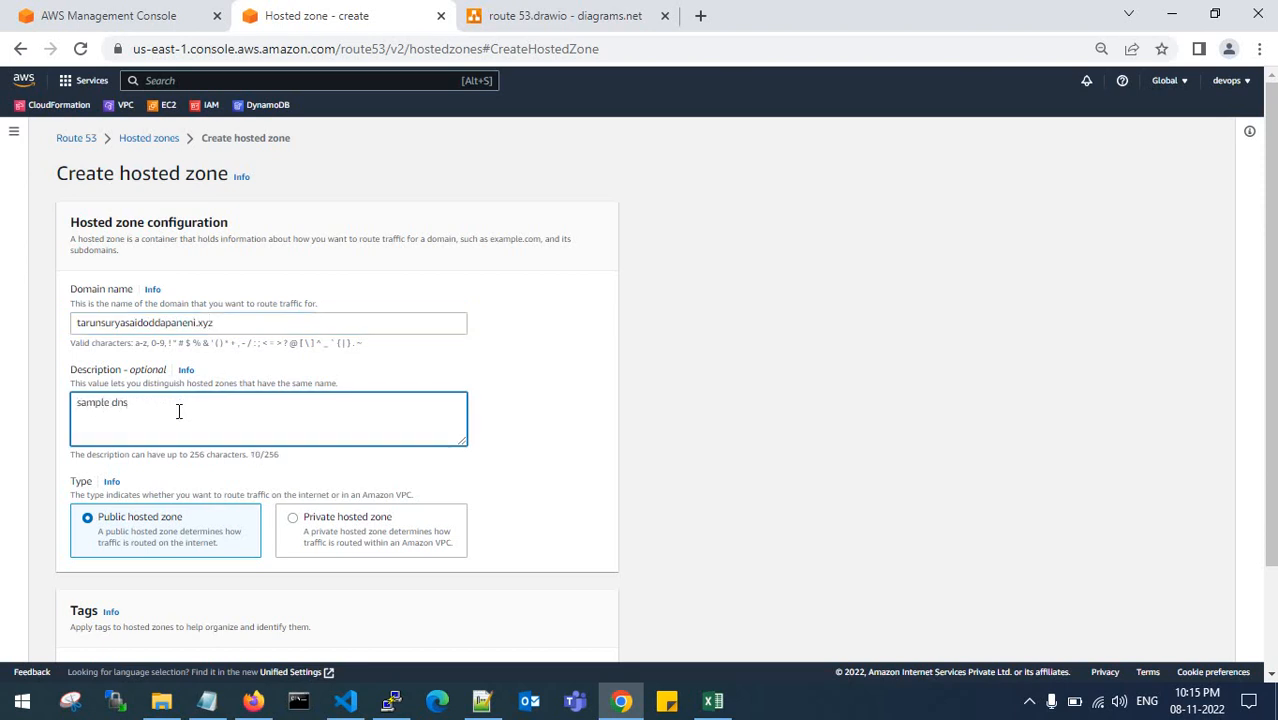
scroll(257, 440, "down", 2)
left_click(553, 637)
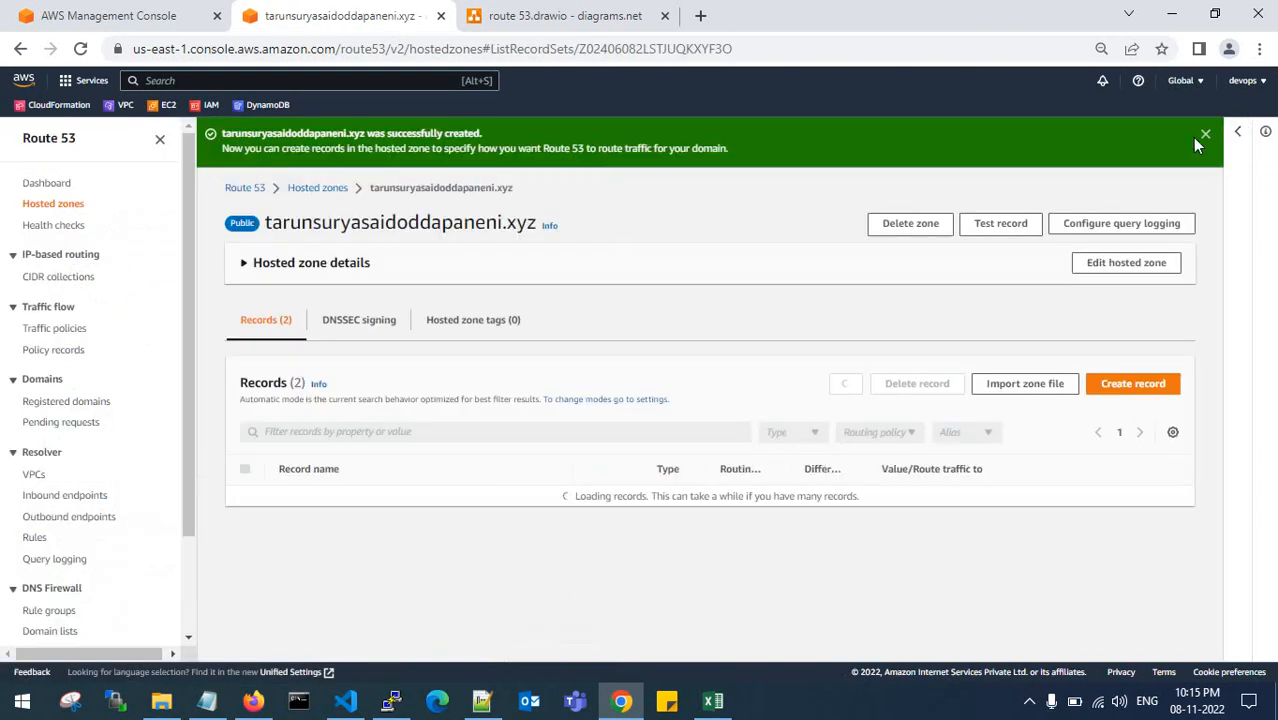
left_click(1231, 134)
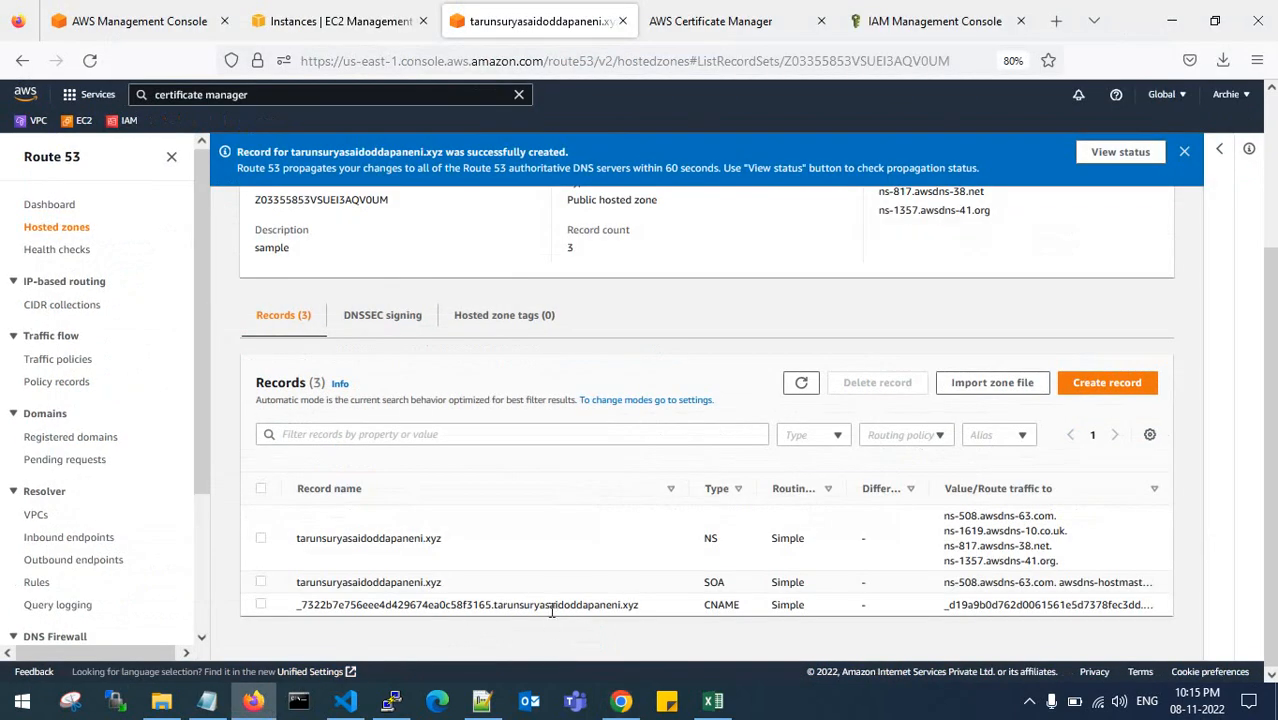
Review the source zone's CNAME record, the destination account's details and zone records, and the sample change template in Visual Studio Code.
left_click_drag(552, 610, 682, 603)
left_click(670, 610)
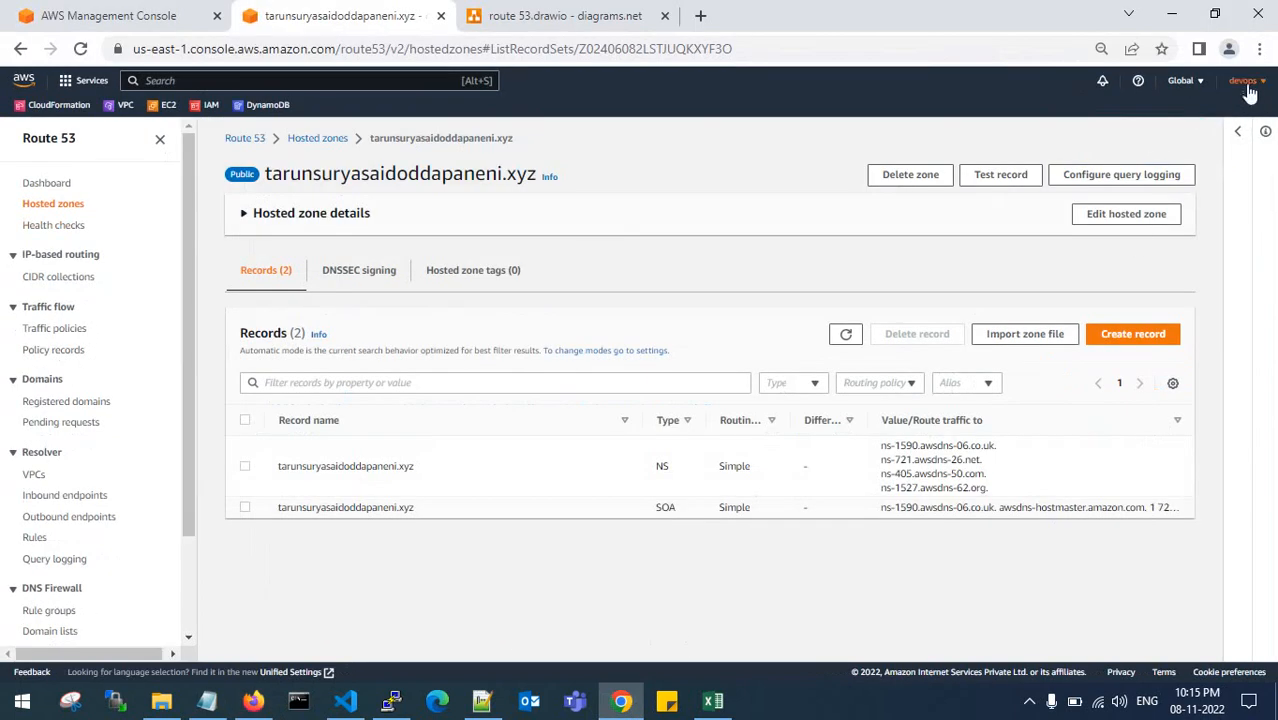
left_click(1248, 92)
left_click(920, 277)
mouse_move(345, 706)
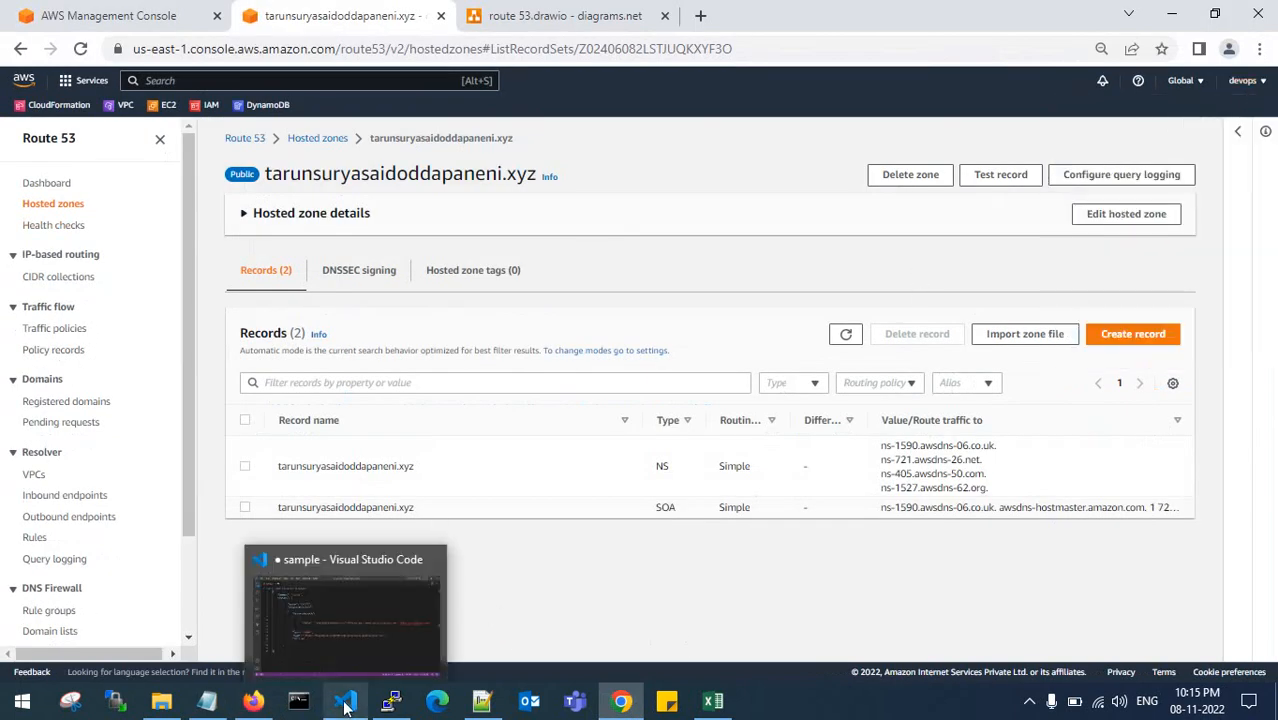
left_click(357, 618)
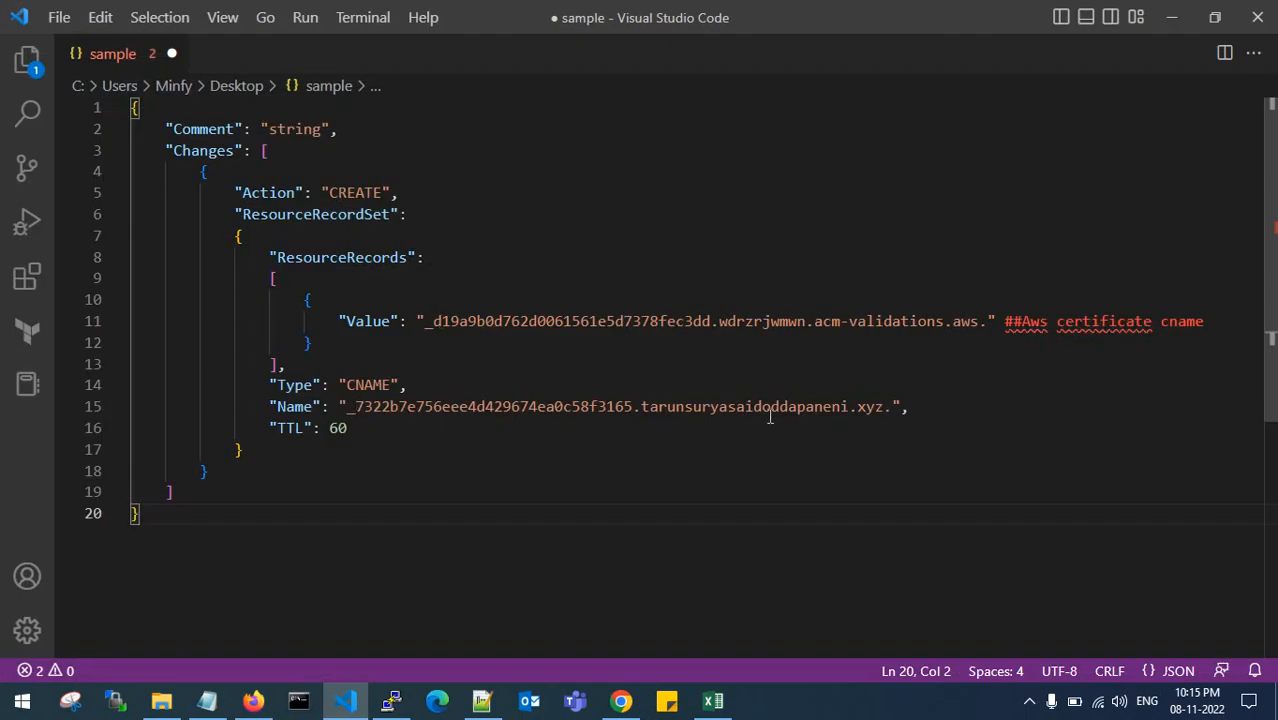
left_click(1174, 15)
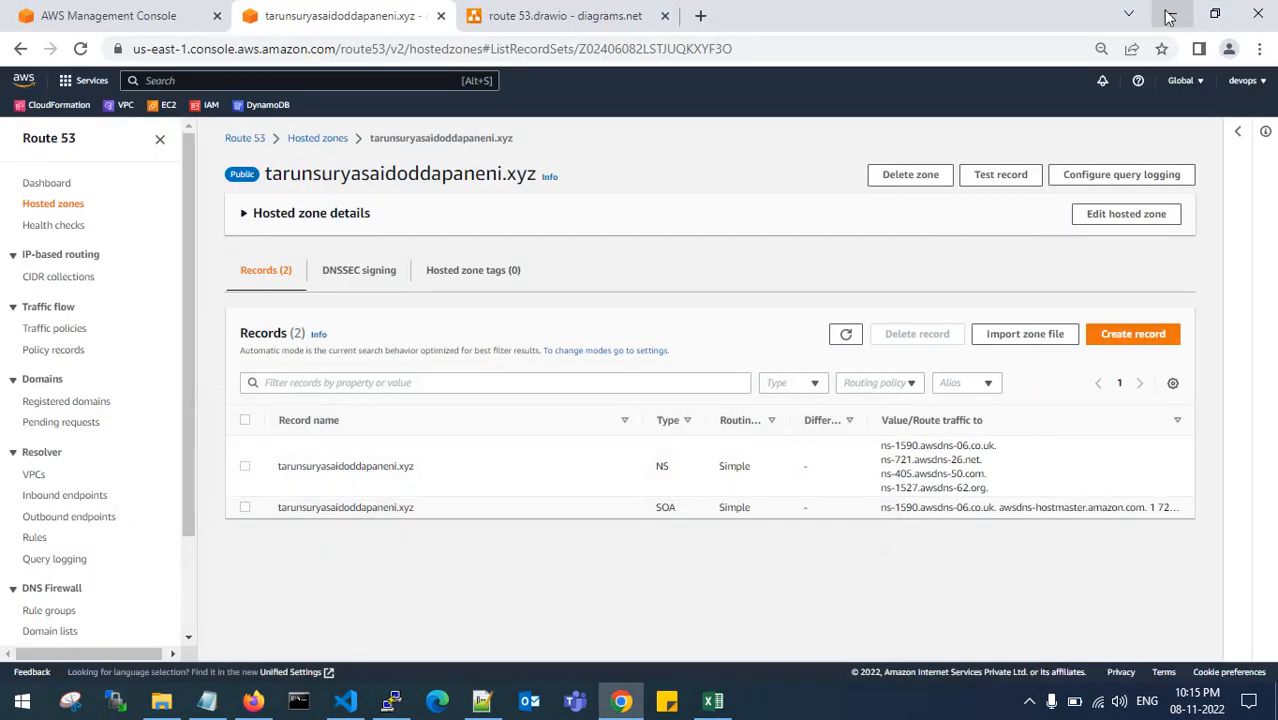
left_click(1172, 17)
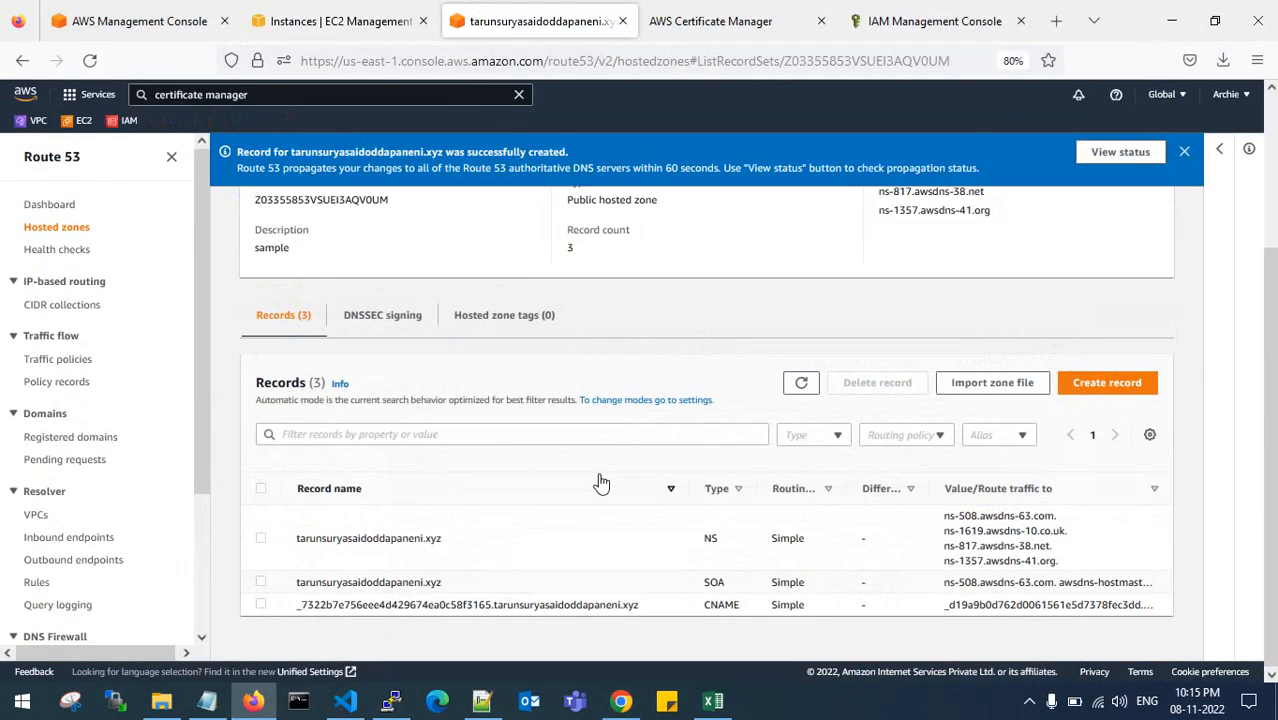
Run aws configure in Command Prompt and reposition its window over the source hosted zone page.
left_click(299, 702)
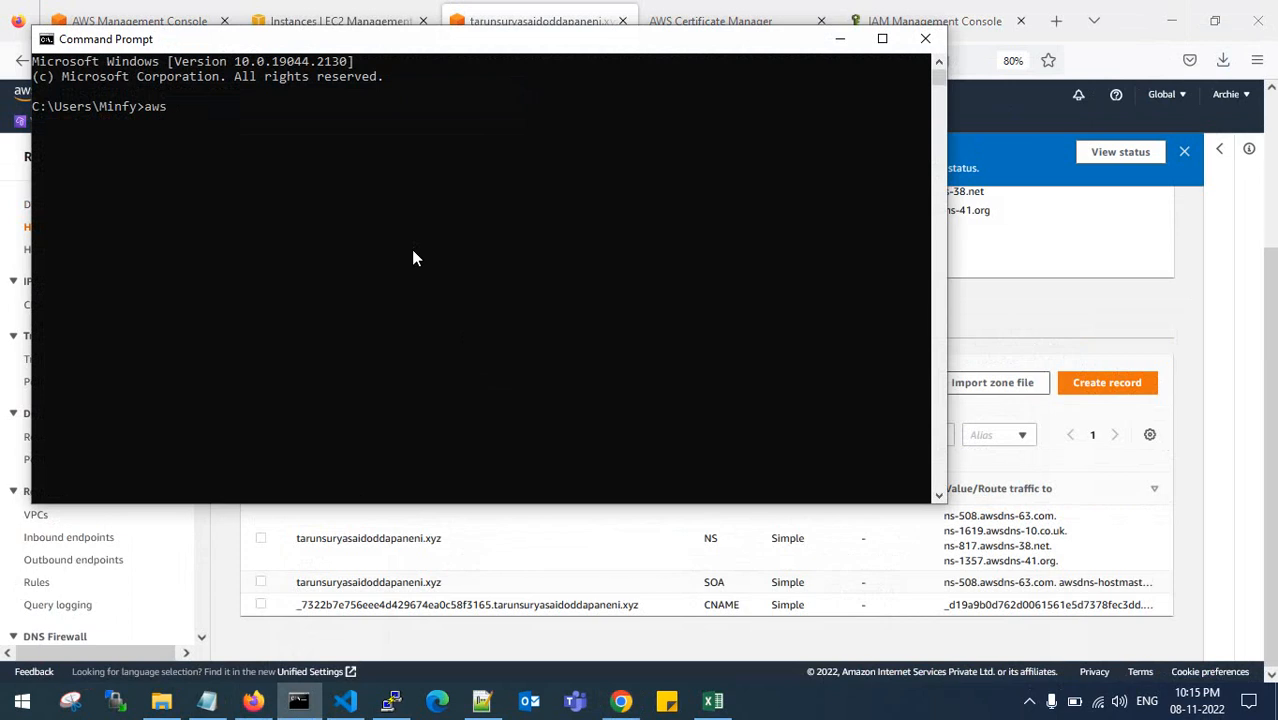
type("aws configure")
key("Return")
left_click_drag(448, 56, 527, 118)
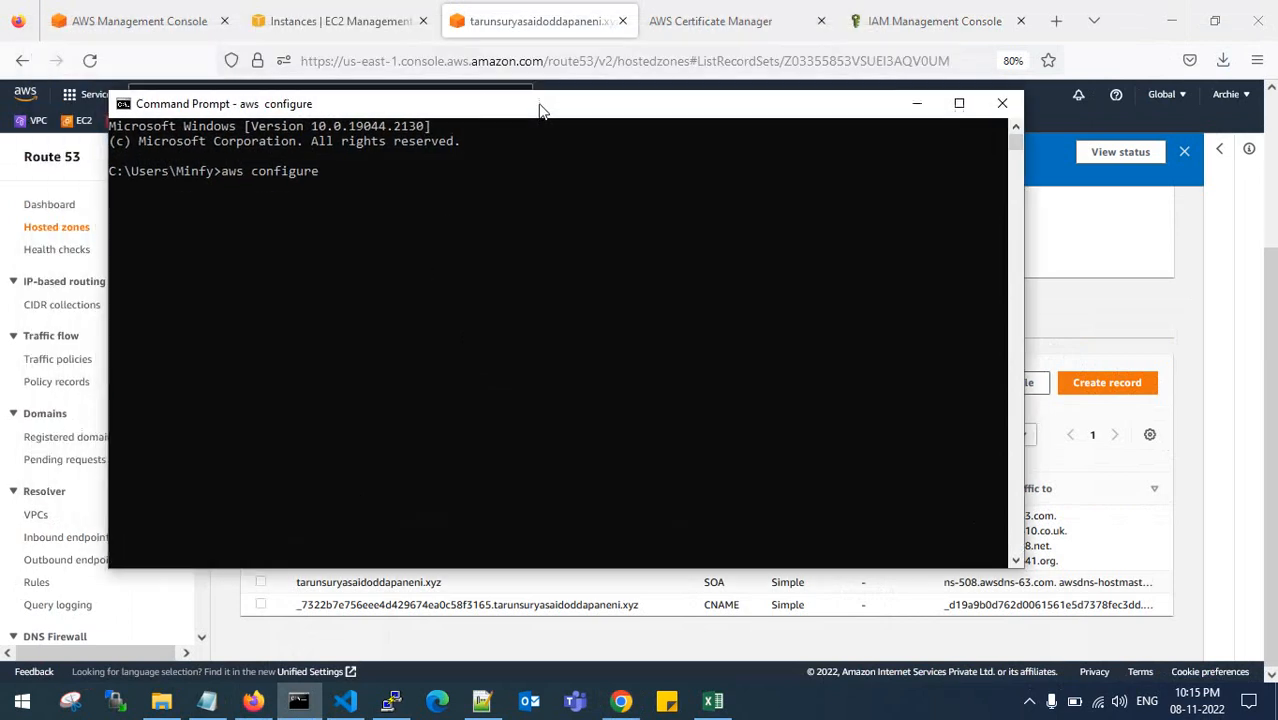
Close the source account's rootkey file in Excel without saving changes.
left_click(712, 701)
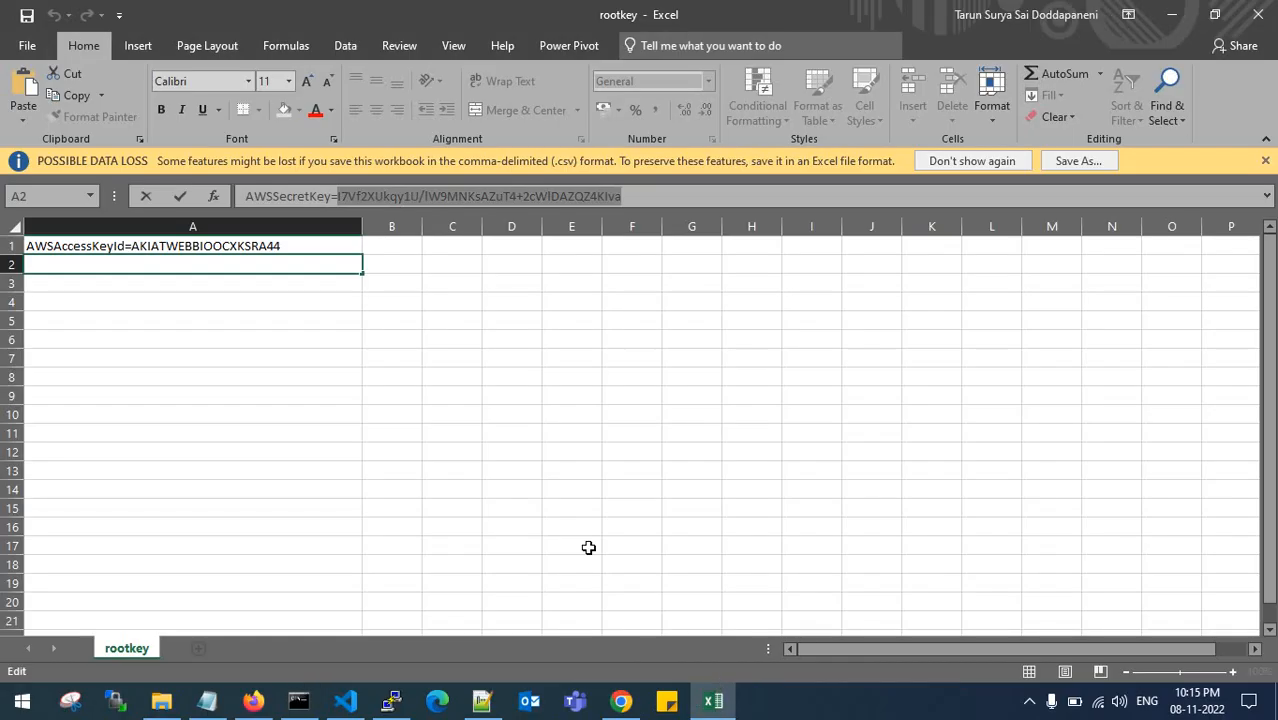
left_click(1175, 14)
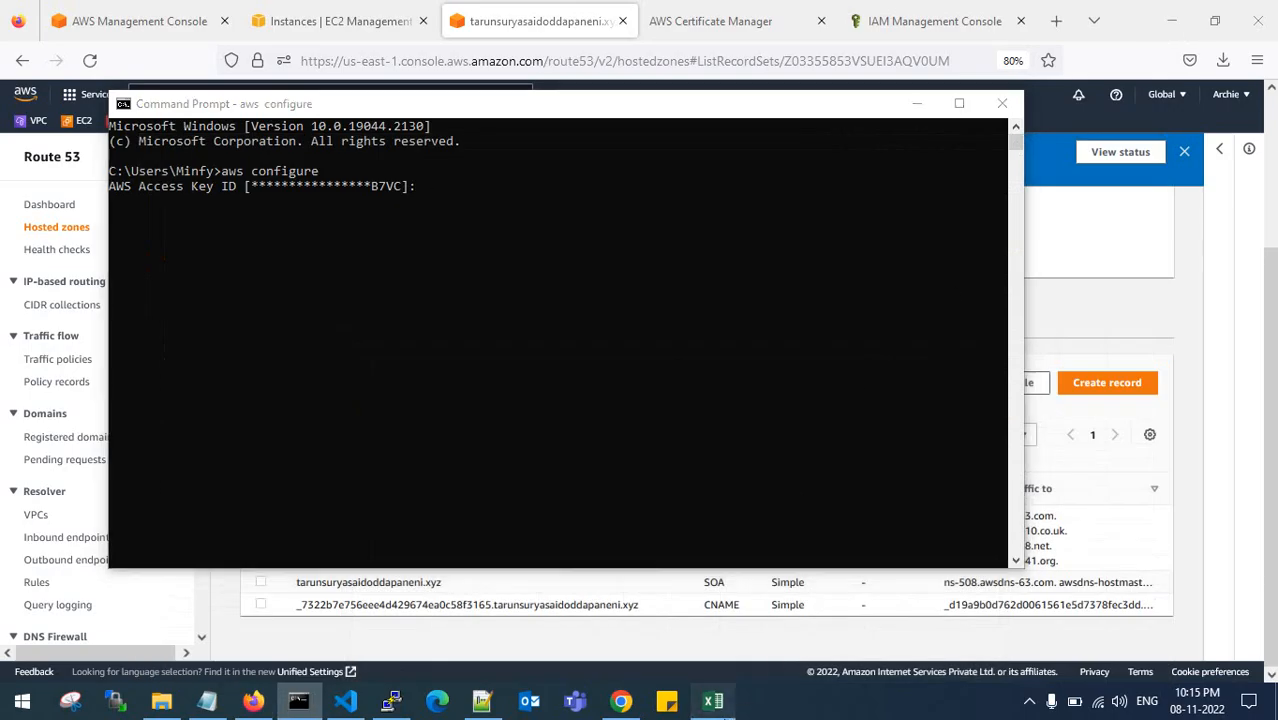
left_click(712, 701)
left_click(1252, 12)
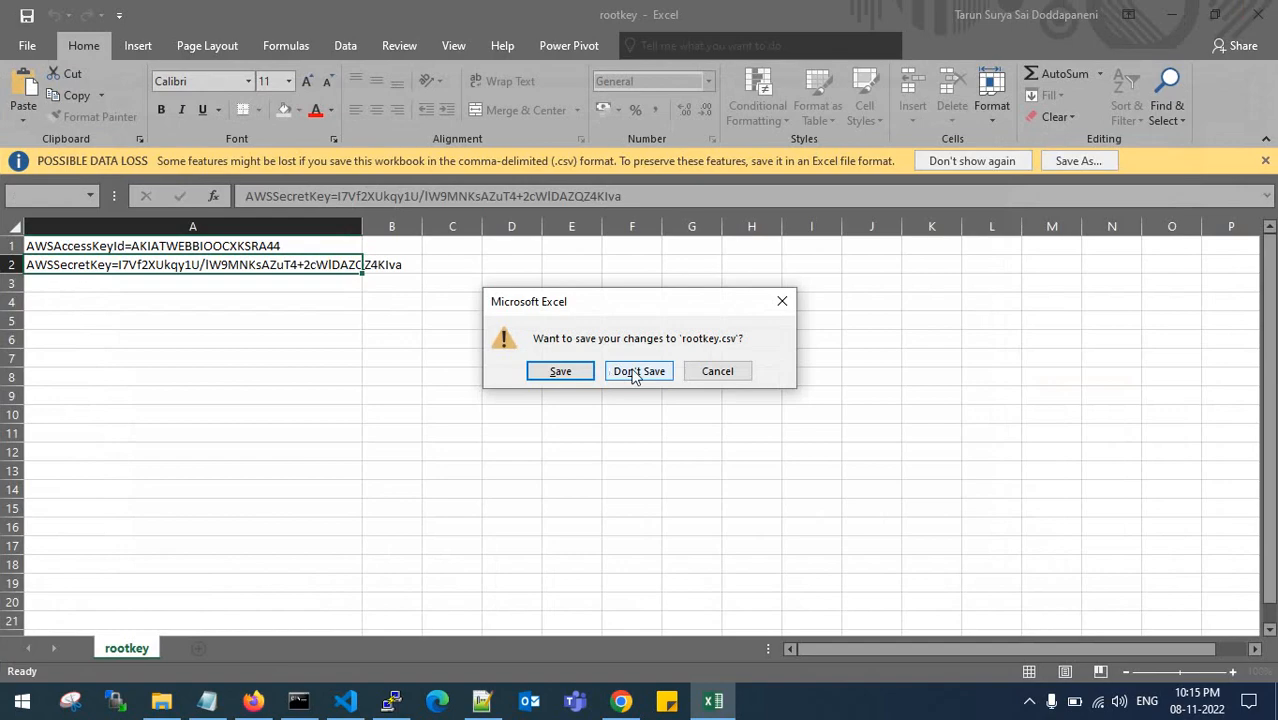
left_click(636, 369)
Open the "rootkey destination account" file from the Desktop folder in Excel.
left_click(161, 701)
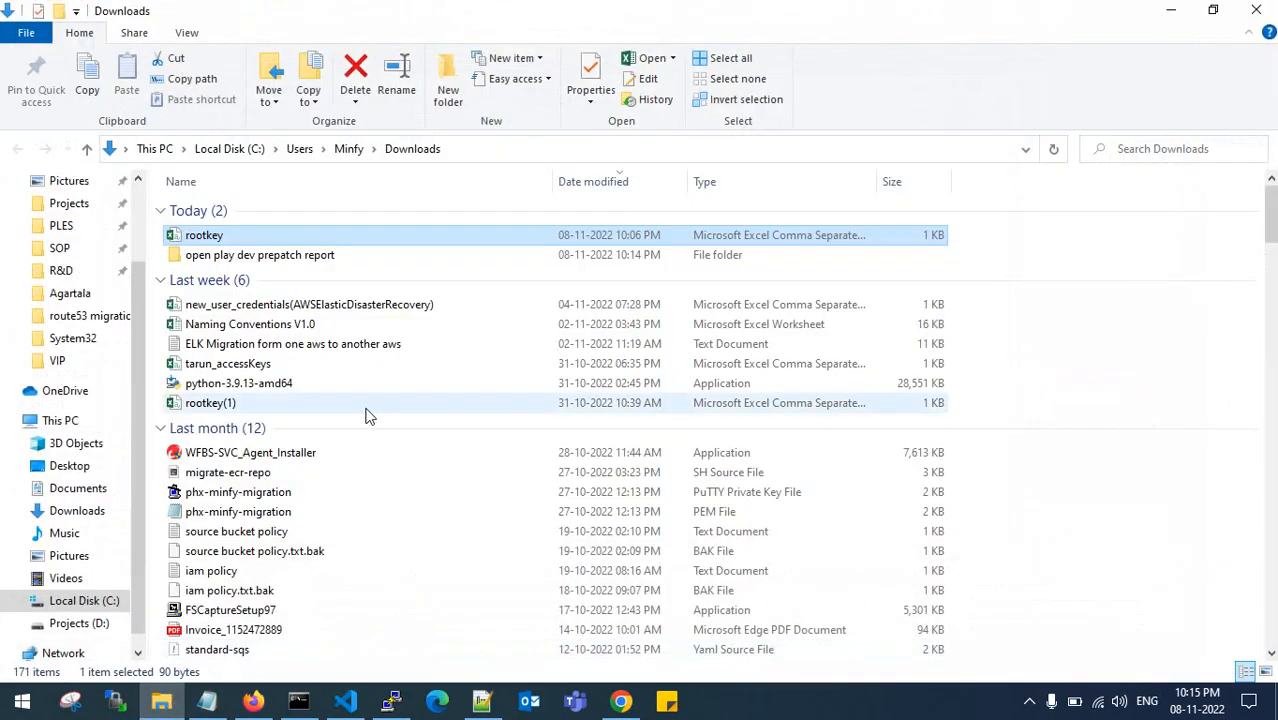
scroll(85, 240, "up", 2)
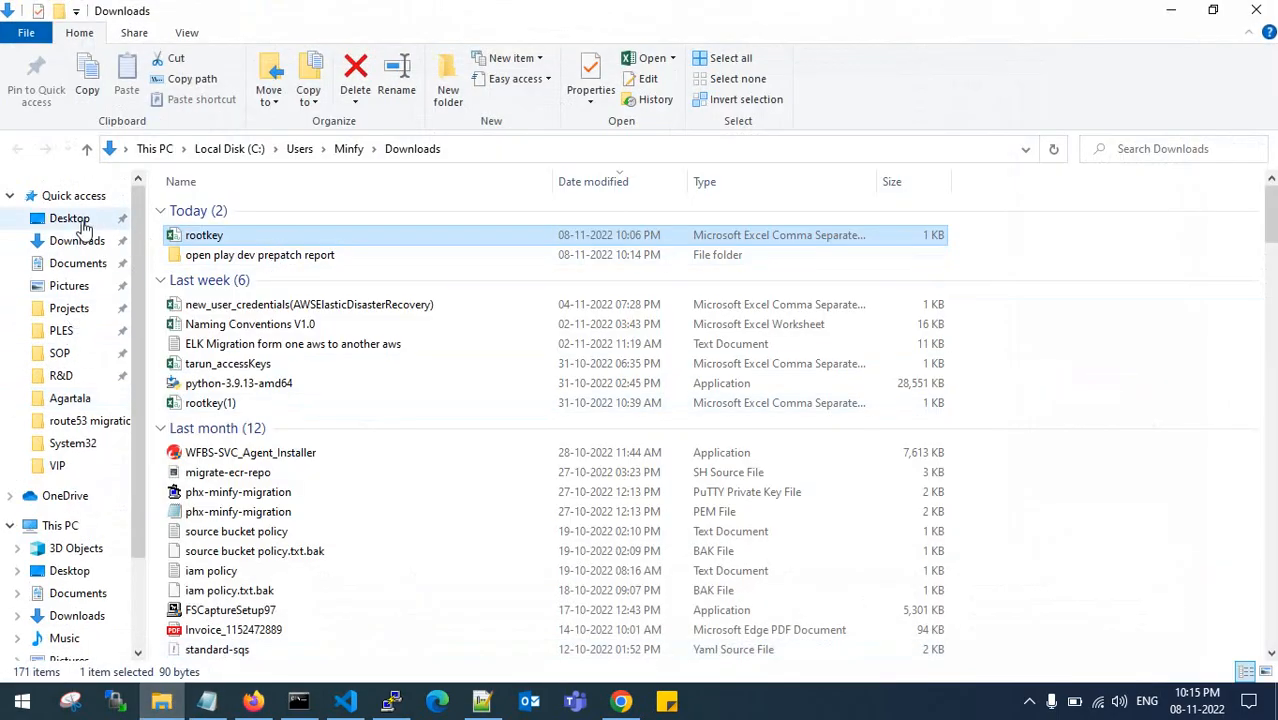
left_click(75, 218)
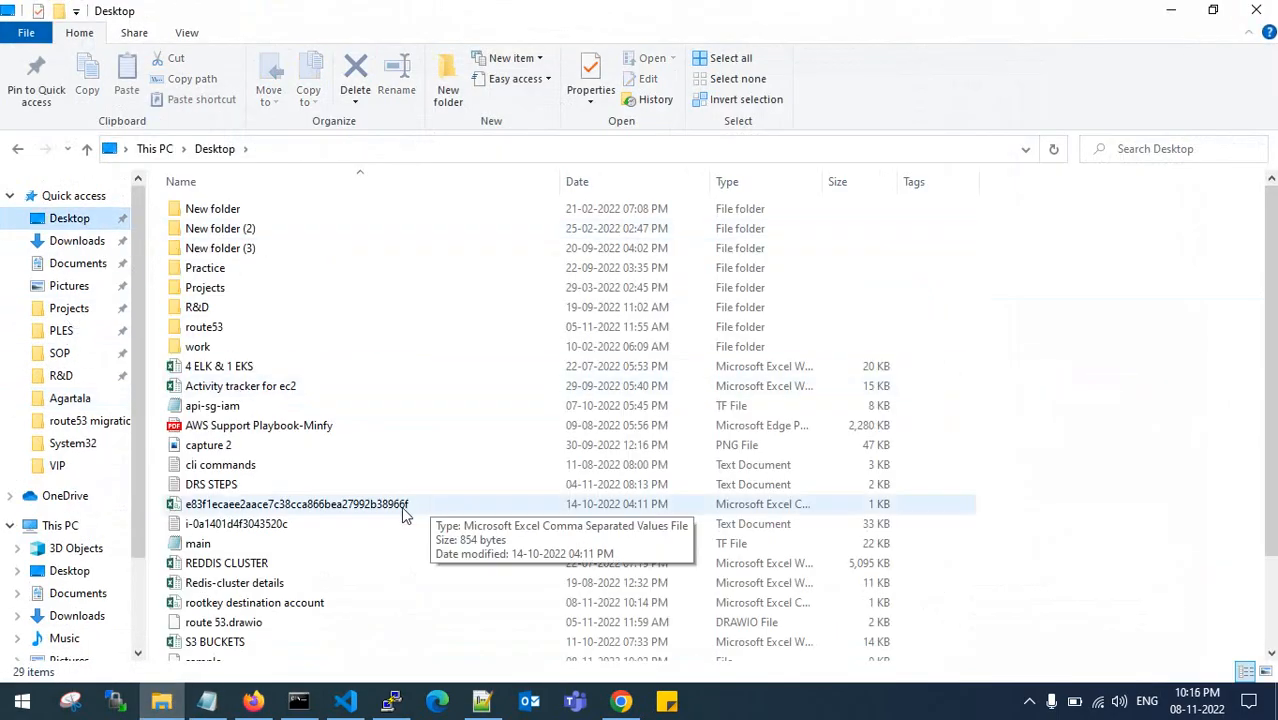
left_click(297, 508)
key("r")
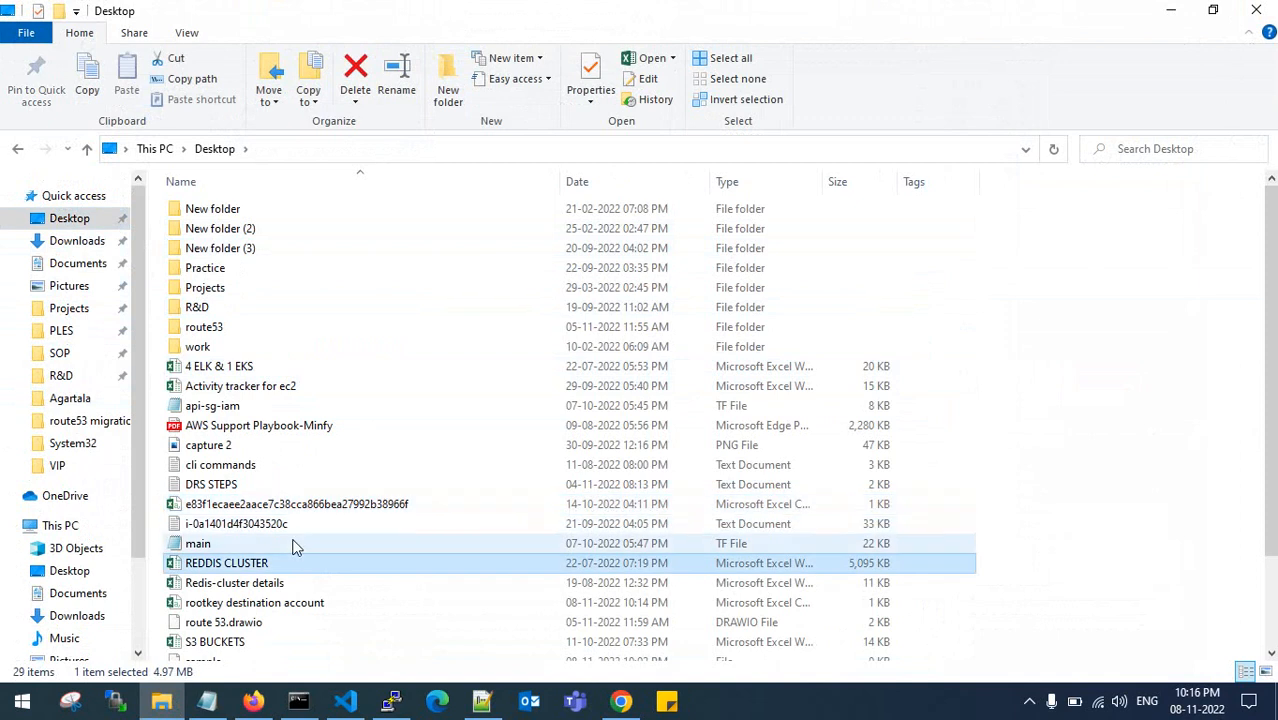
scroll(250, 517, "down", 2)
double_click(250, 494)
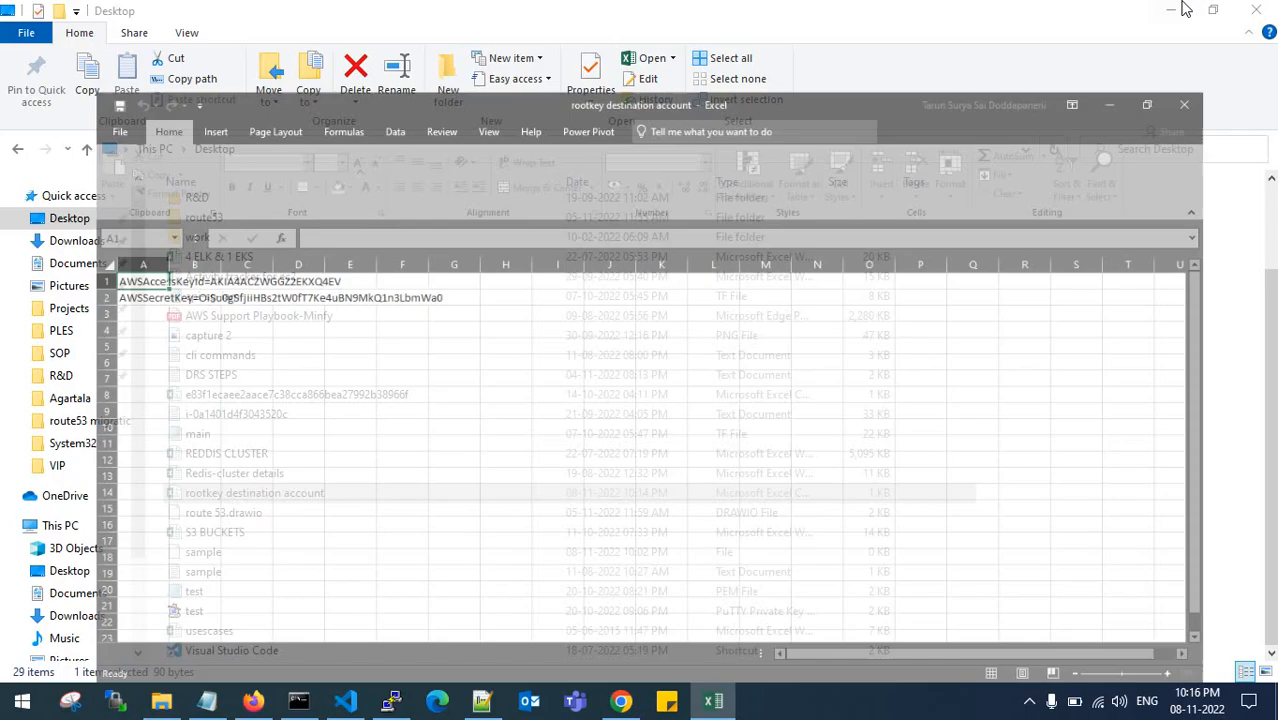
left_click(713, 700)
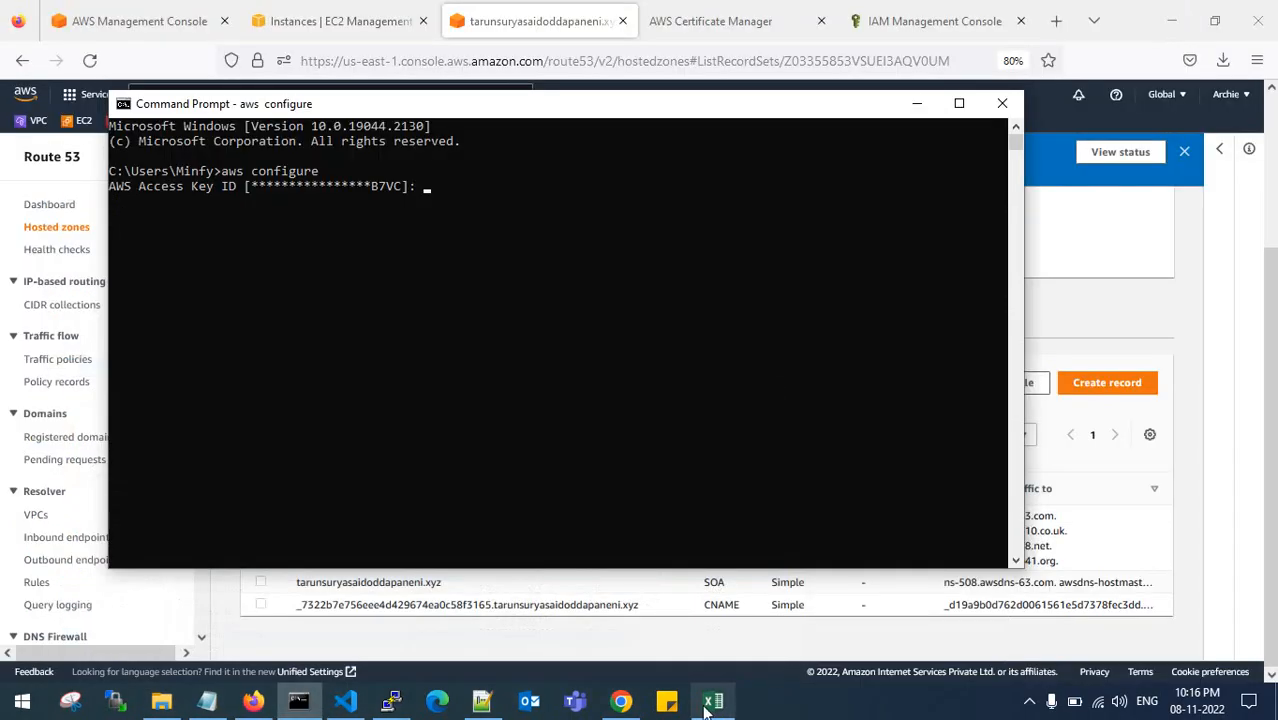
left_click(709, 703)
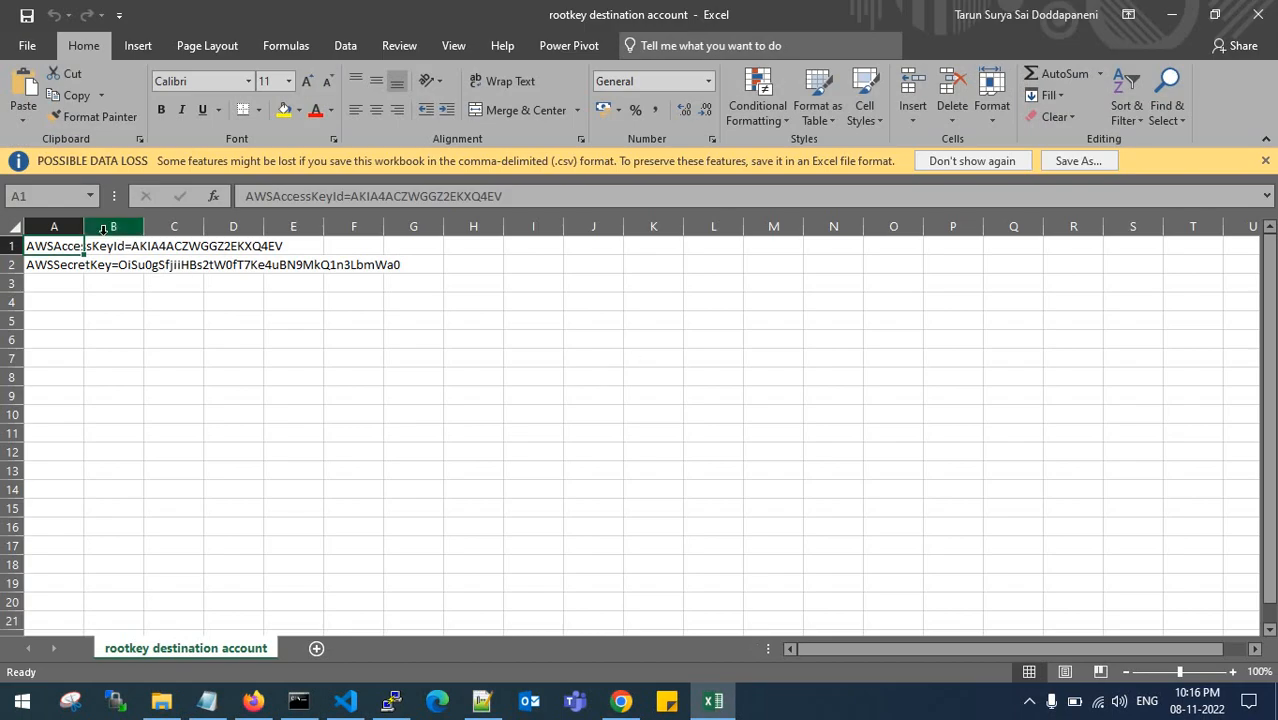
Widen column A to fit the keys and copy the destination access key ID into the aws configure prompt.
left_click_drag(85, 226, 415, 226)
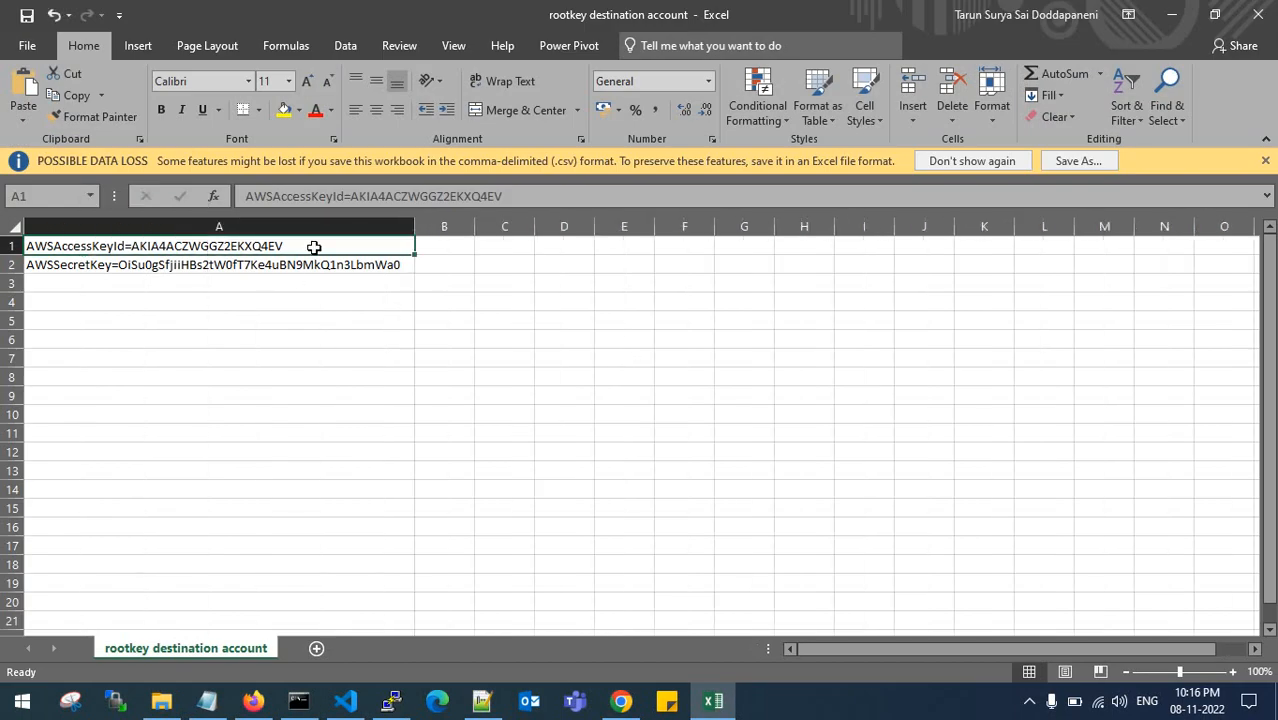
left_click_drag(316, 248, 318, 264)
left_click(346, 277)
left_click(334, 246)
left_click_drag(503, 196, 344, 196)
key("super+c")
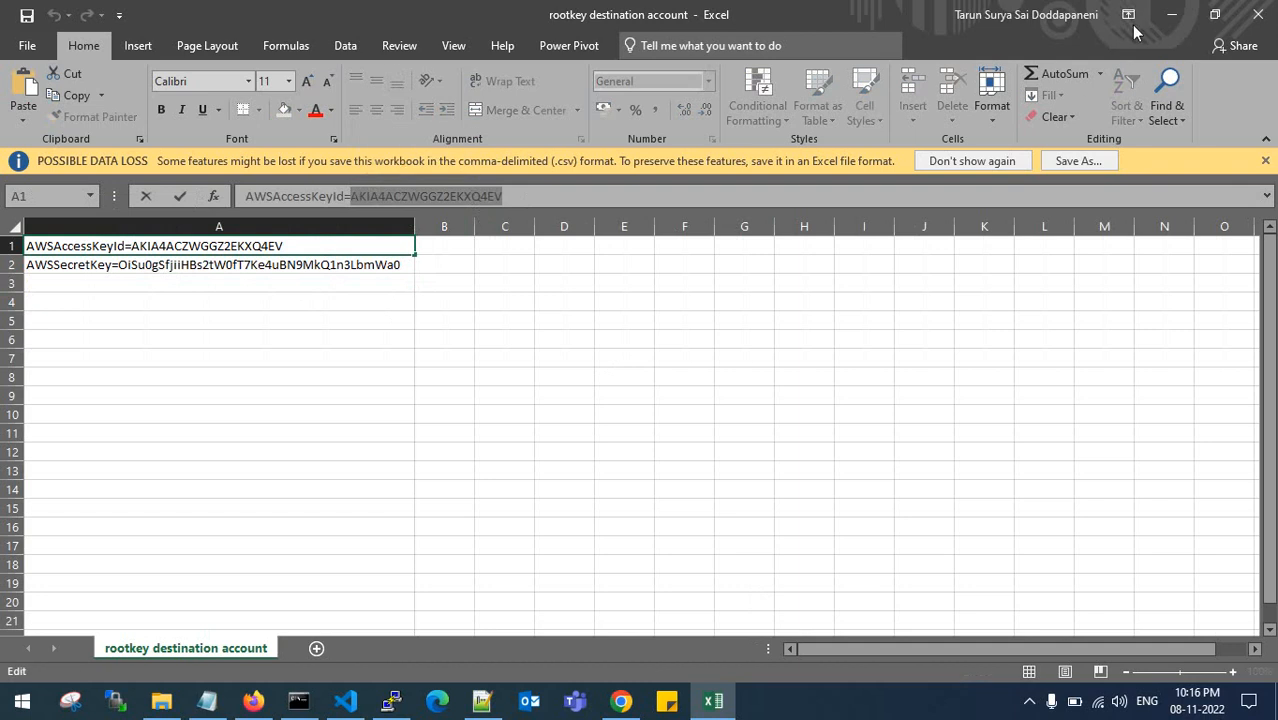
left_click(298, 699)
right_click(520, 214)
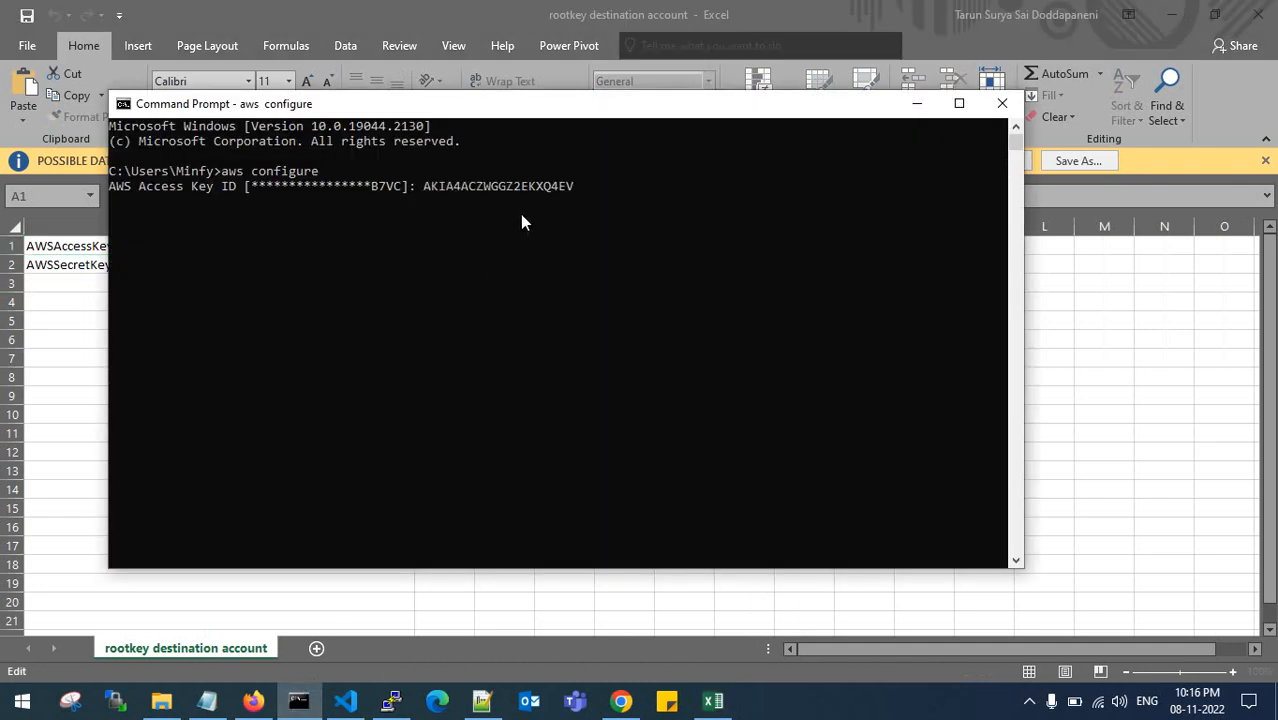
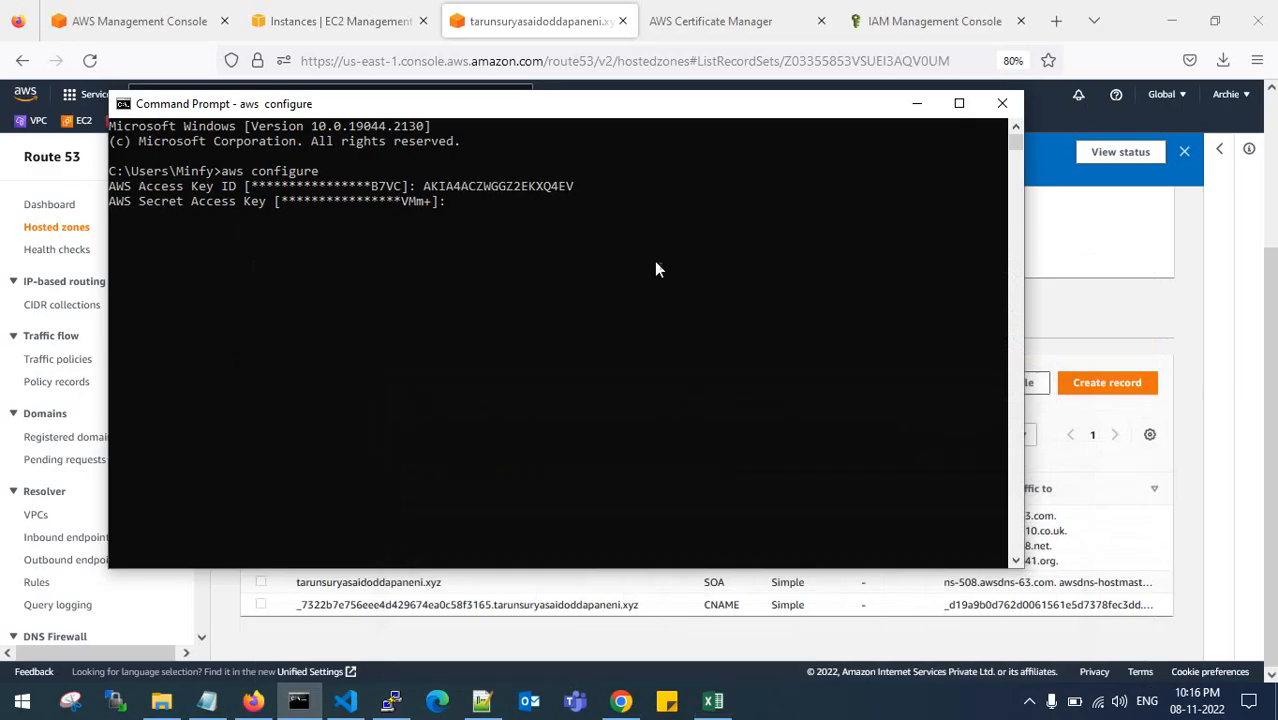
Paste the destination secret access key into aws configure and accept the default region ap-south-1 and json output format.
right_click(565, 245)
key("Return")
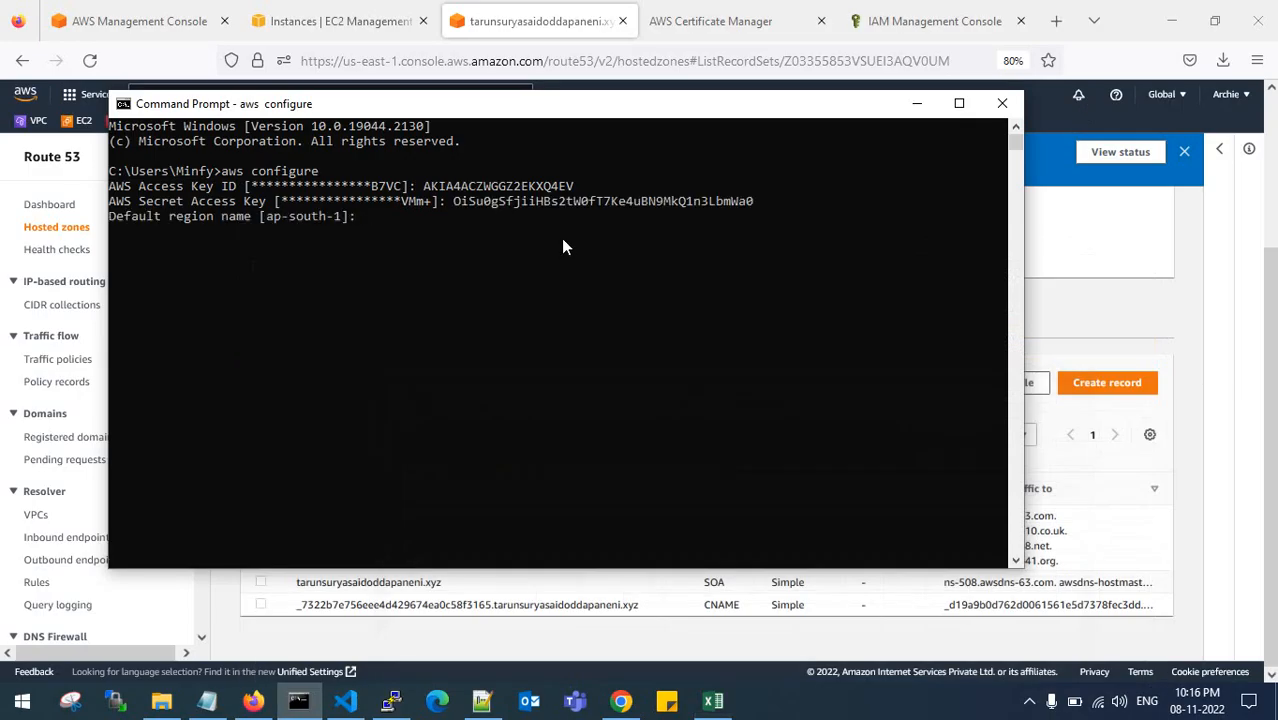
key("Return")
key("Return")
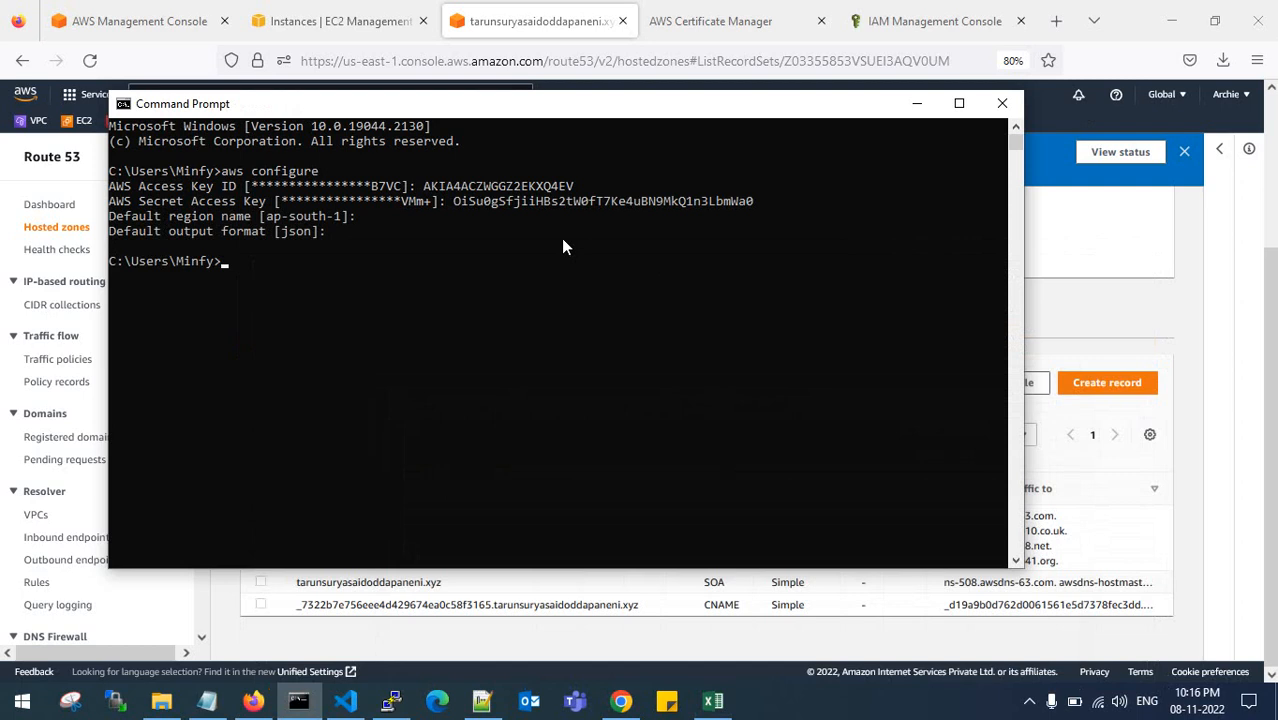
key("Return")
key("Return")
key("Return")
Read steps 2 and 3 of the Notepad migration notes on creating the destination zone, generating keys and comparing files.
left_click(207, 700)
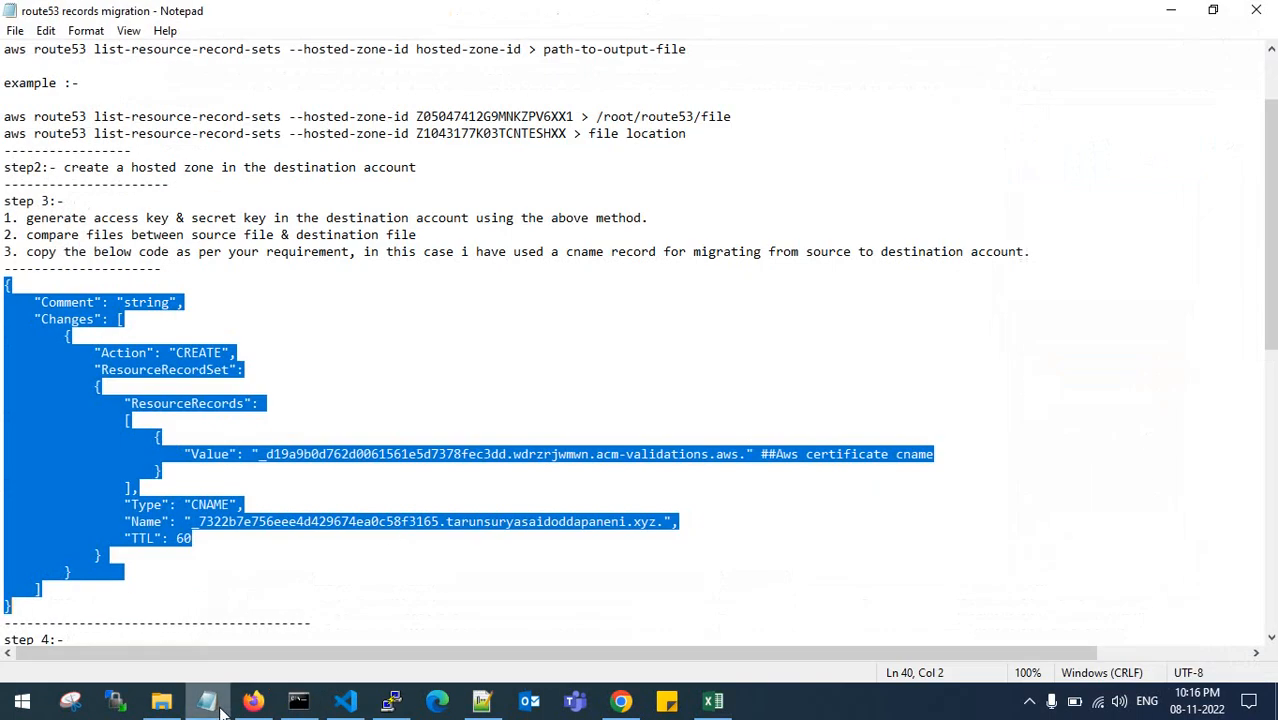
left_click(323, 337)
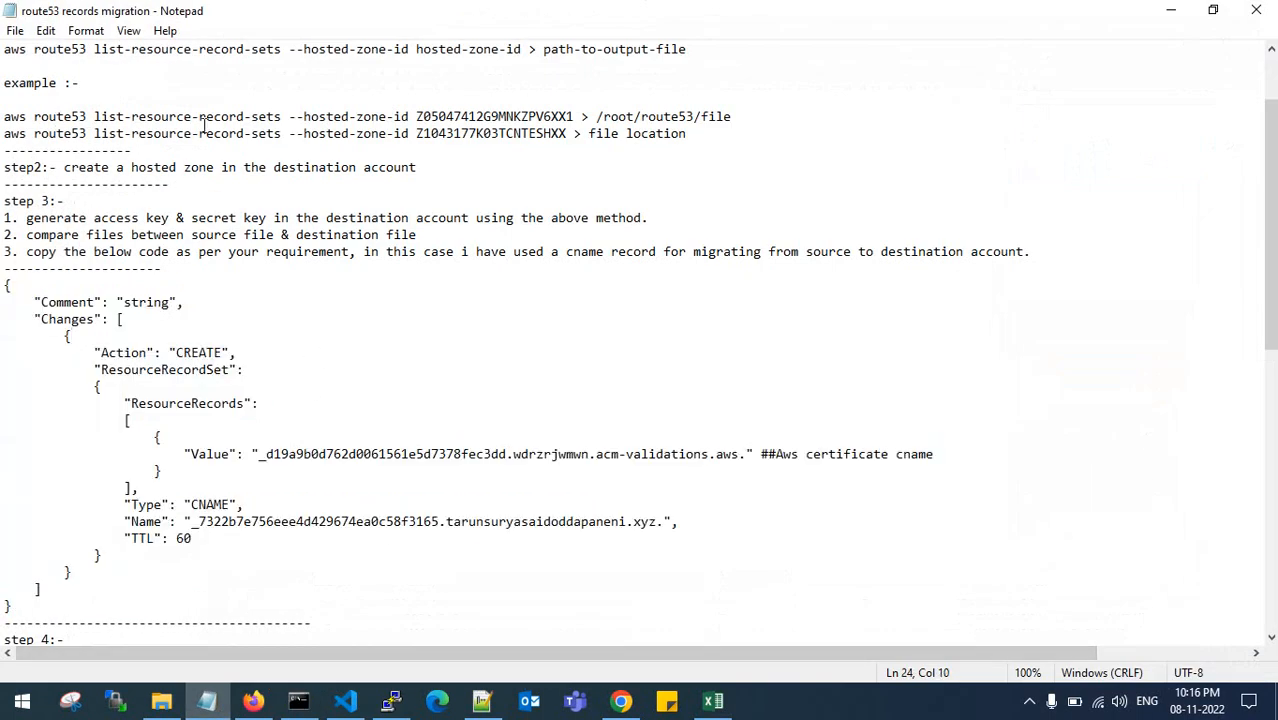
left_click_drag(66, 168, 346, 168)
left_click(342, 168)
left_click_drag(30, 220, 558, 218)
left_click(558, 218)
left_click_drag(48, 236, 422, 232)
left_click(422, 232)
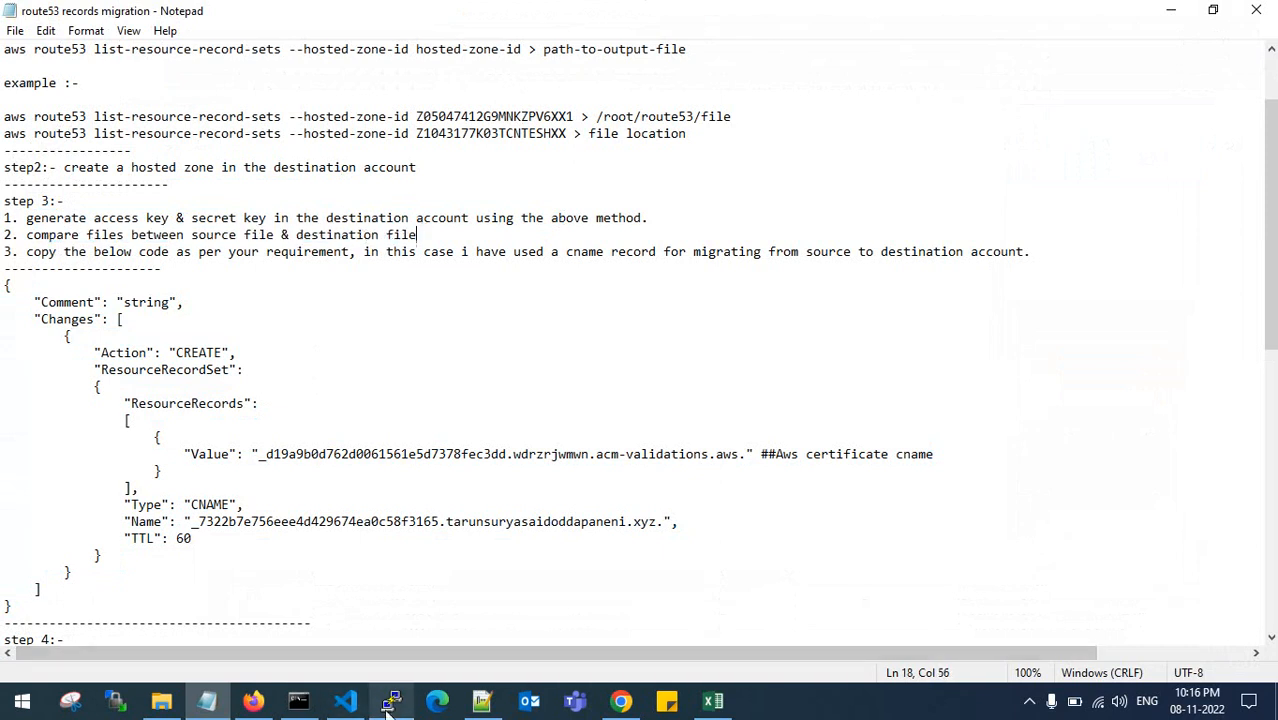
Copy the earlier aws route53 list-resource-record-sets command with output path /root/route53/file from the PuTTY session, and return to the notes.
left_click(298, 700)
left_click(917, 103)
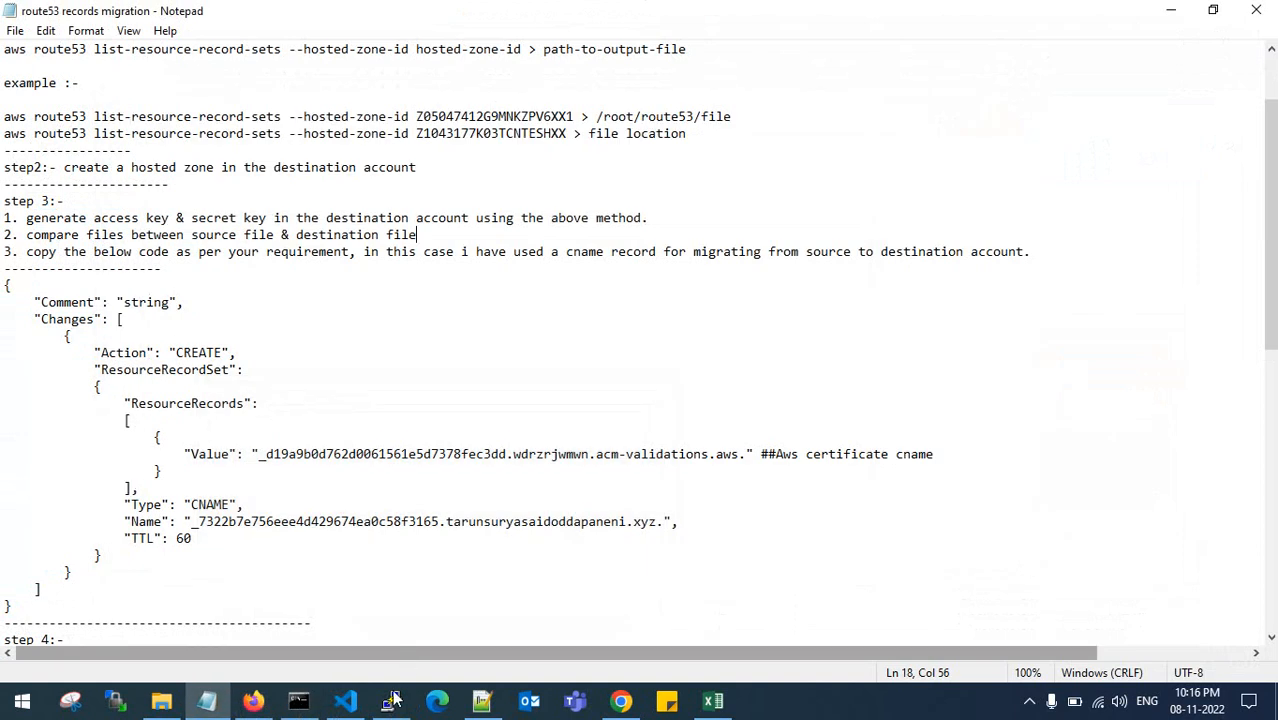
left_click(391, 700)
scroll(388, 360, "up", 15)
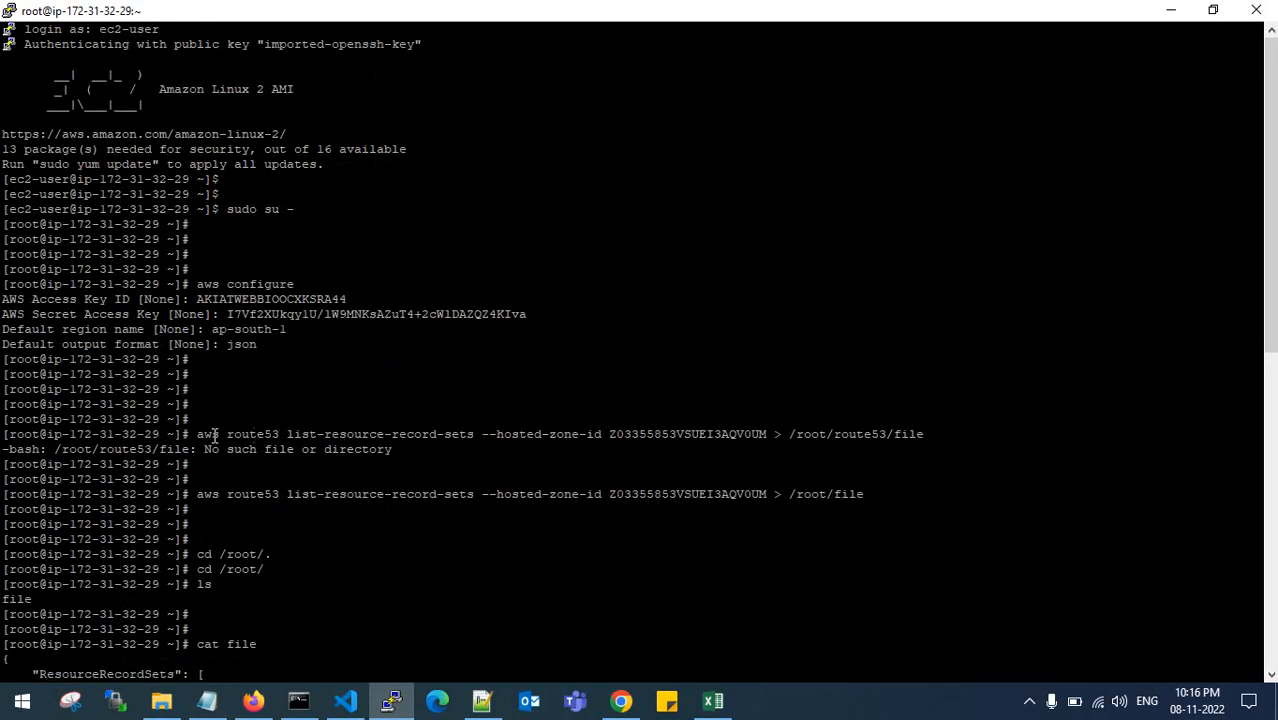
left_click_drag(200, 435, 926, 435)
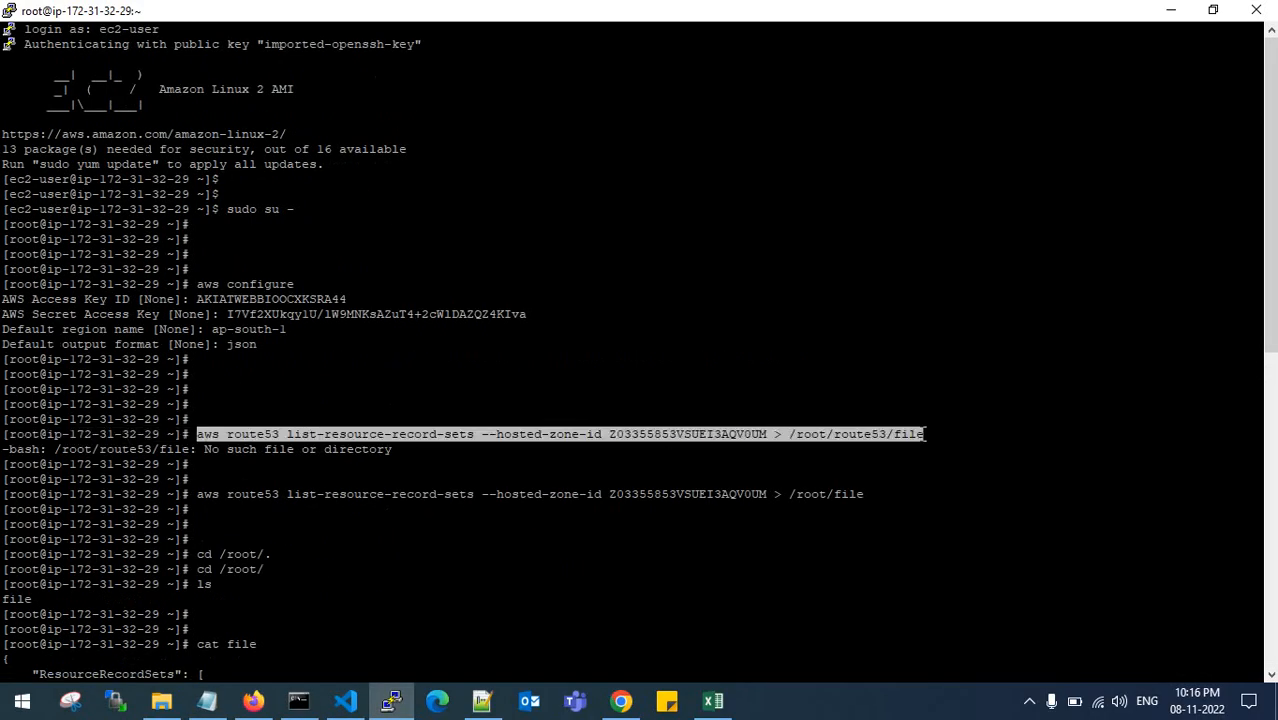
key("ctrl+c")
left_click(1171, 10)
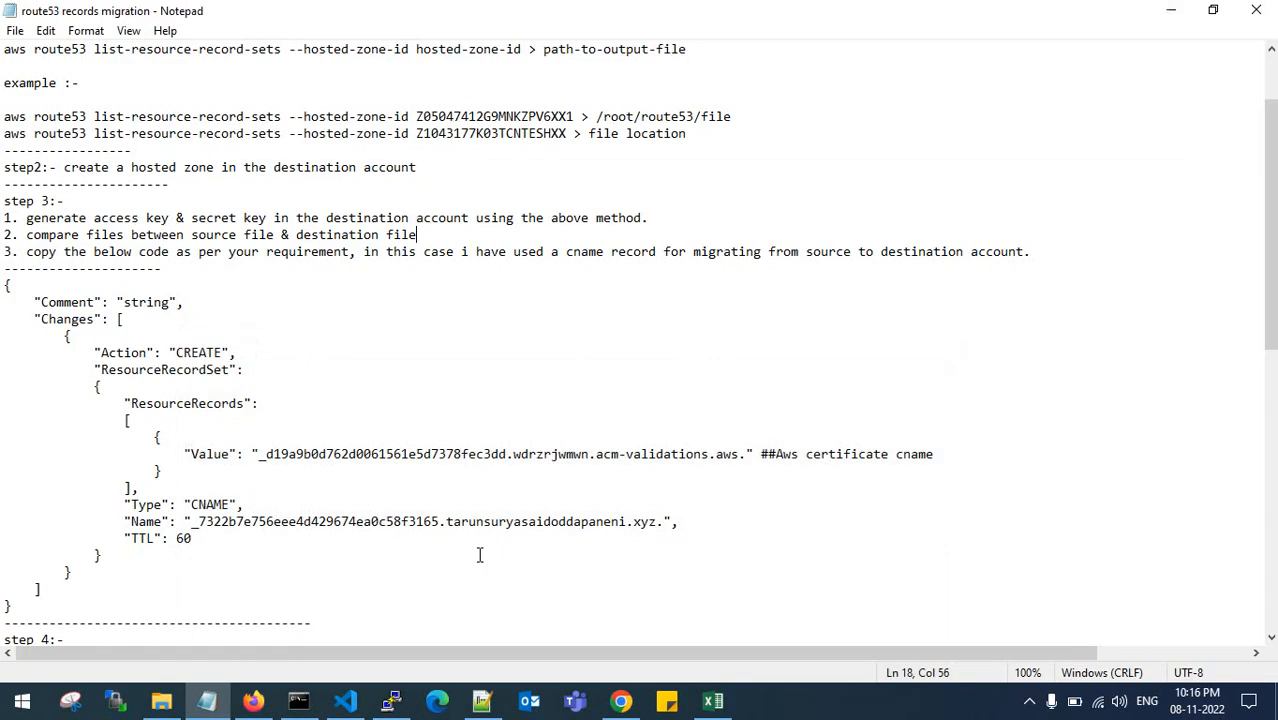
Paste the copied aws route53 list-resource-record-sets command into Command Prompt and change its output path to desktop/file.
left_click(297, 703)
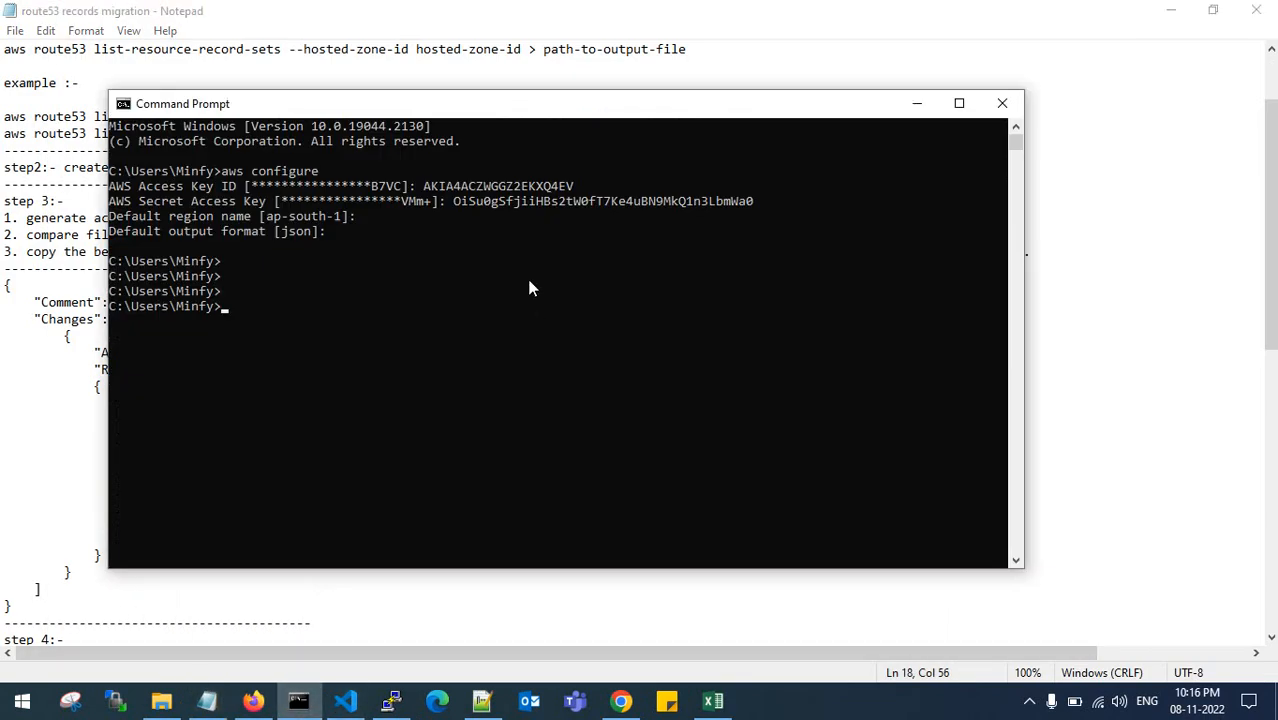
right_click(523, 284)
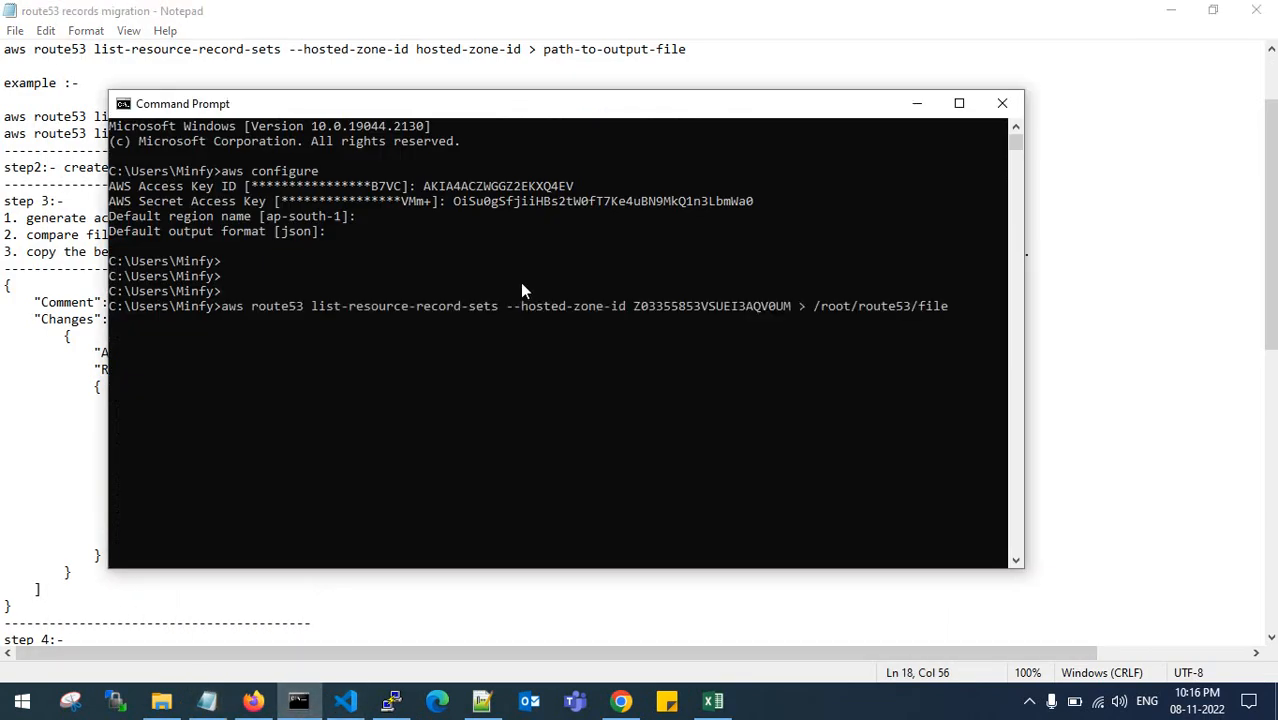
key("BackSpace")
key("BackSpace")
key("BackSpace")
key("BackSpace")
key("BackSpace")
key("BackSpace")
key("BackSpace")
key("BackSpace")
key("BackSpace")
key("BackSpace")
key("BackSpace")
key("BackSpace")
key("BackSpace")
key("BackSpace")
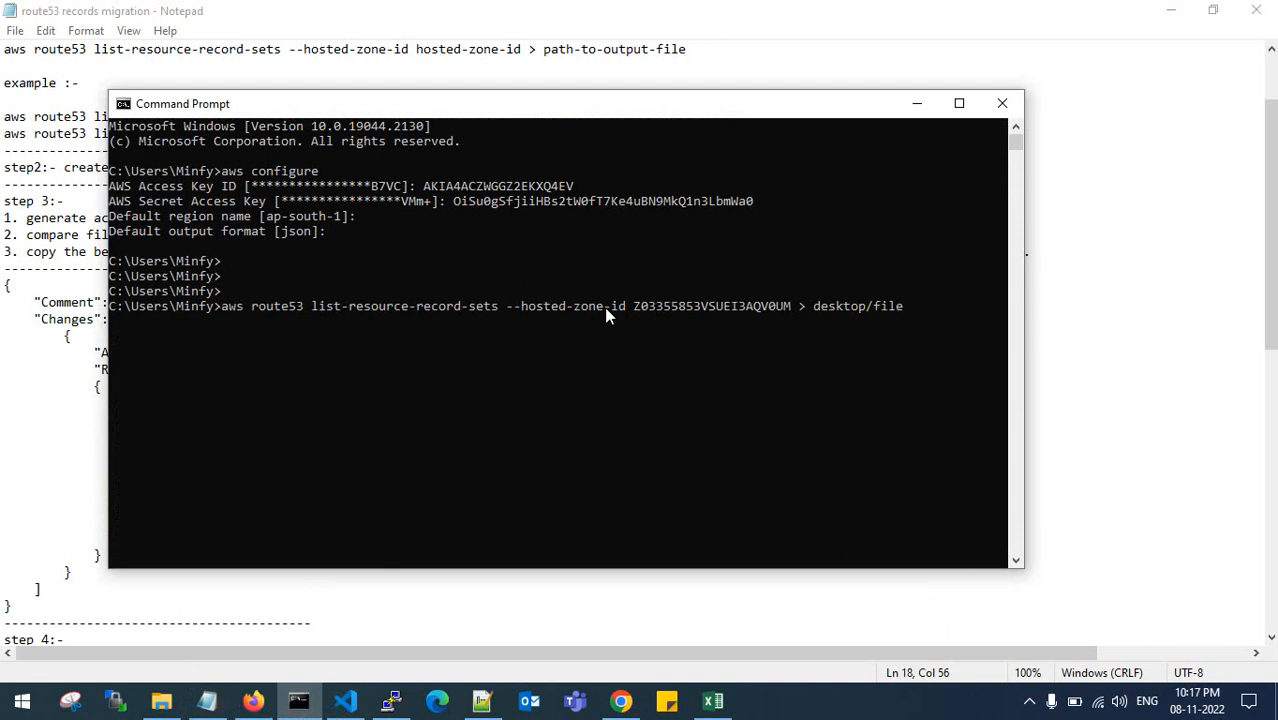
Minimize the open windows, create a new text document on the Windows desktop and name it file.
left_click(1169, 9)
left_click(1163, 16)
left_click(1169, 20)
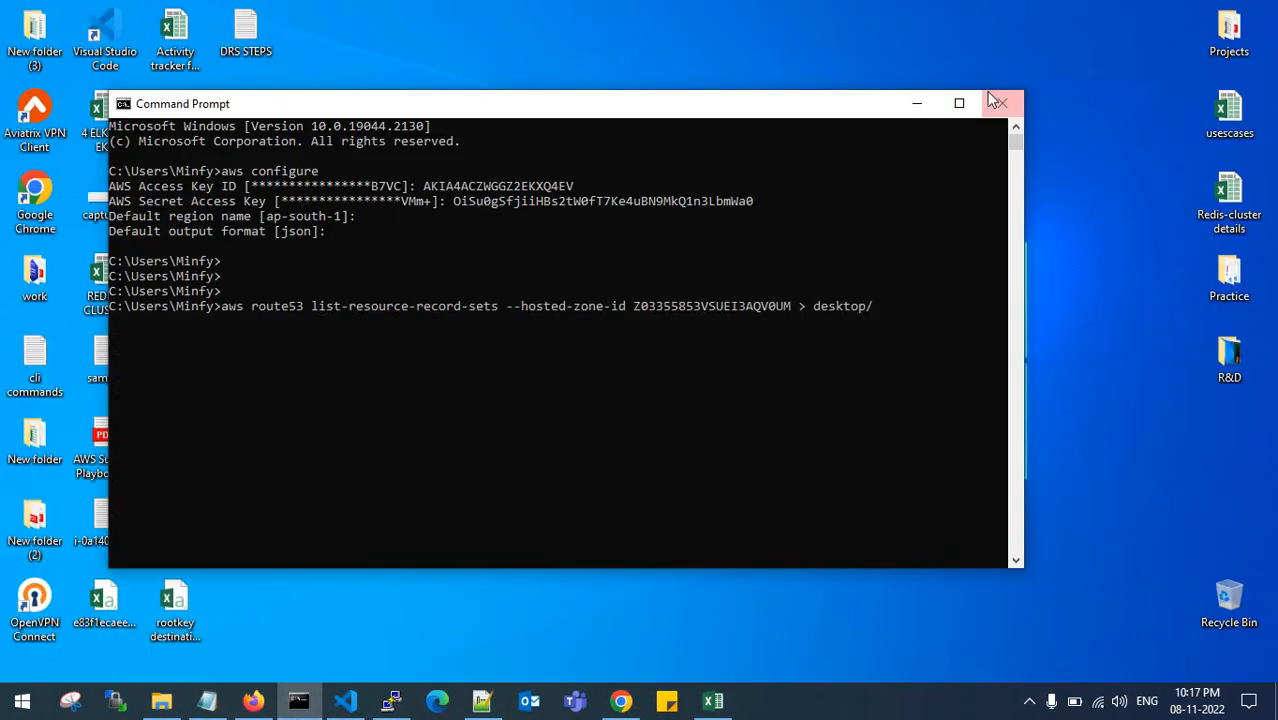
left_click(910, 103)
right_click(433, 184)
mouse_move(511, 397)
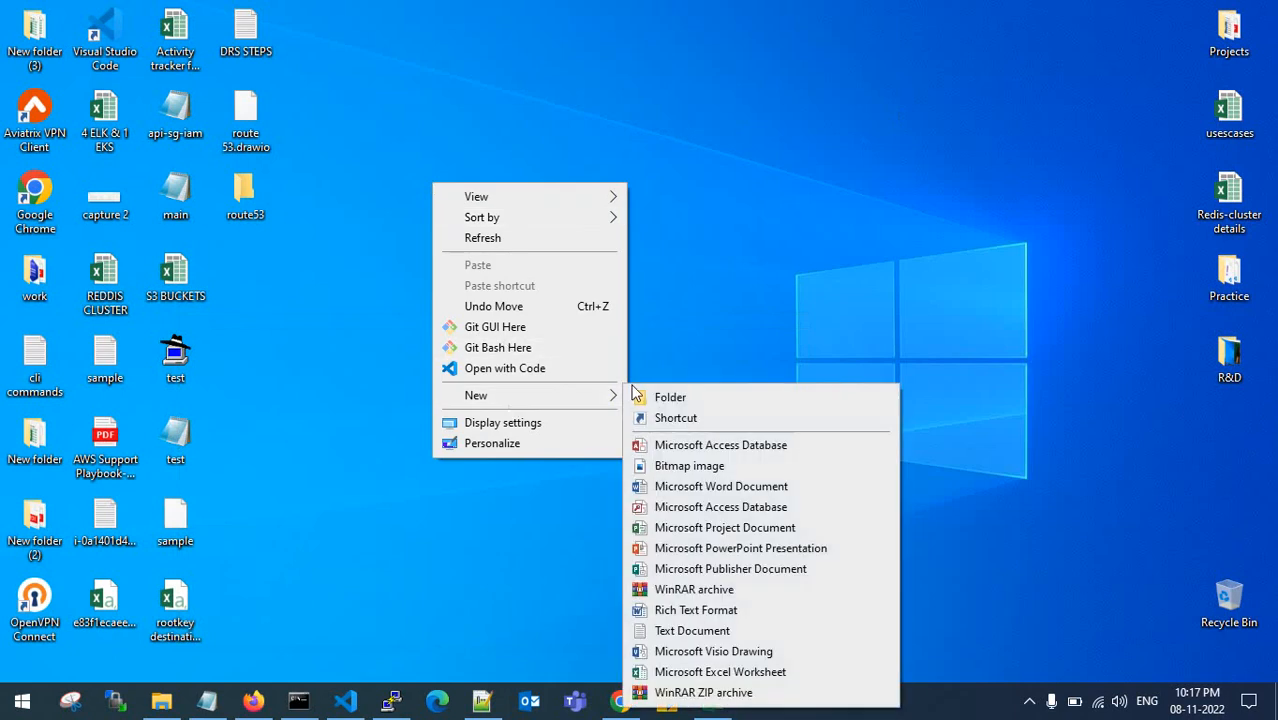
left_click(695, 631)
key("Return")
right_click(450, 205)
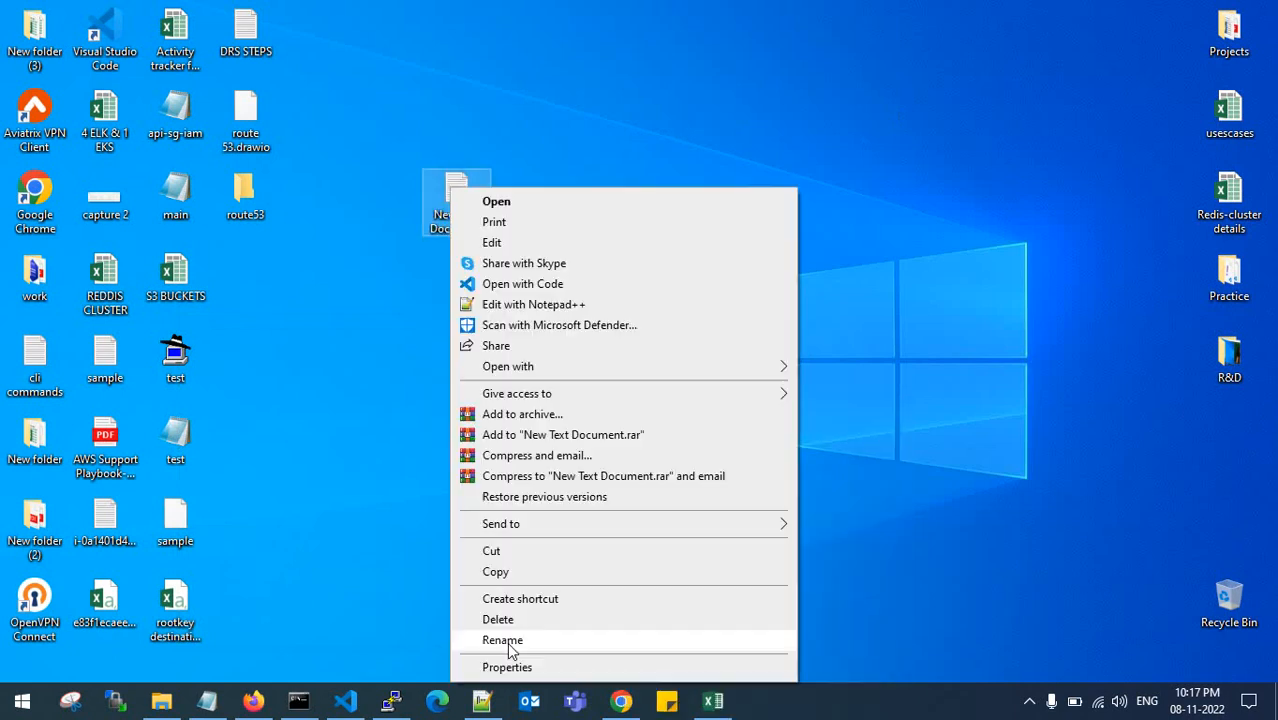
left_click(522, 641)
type("file")
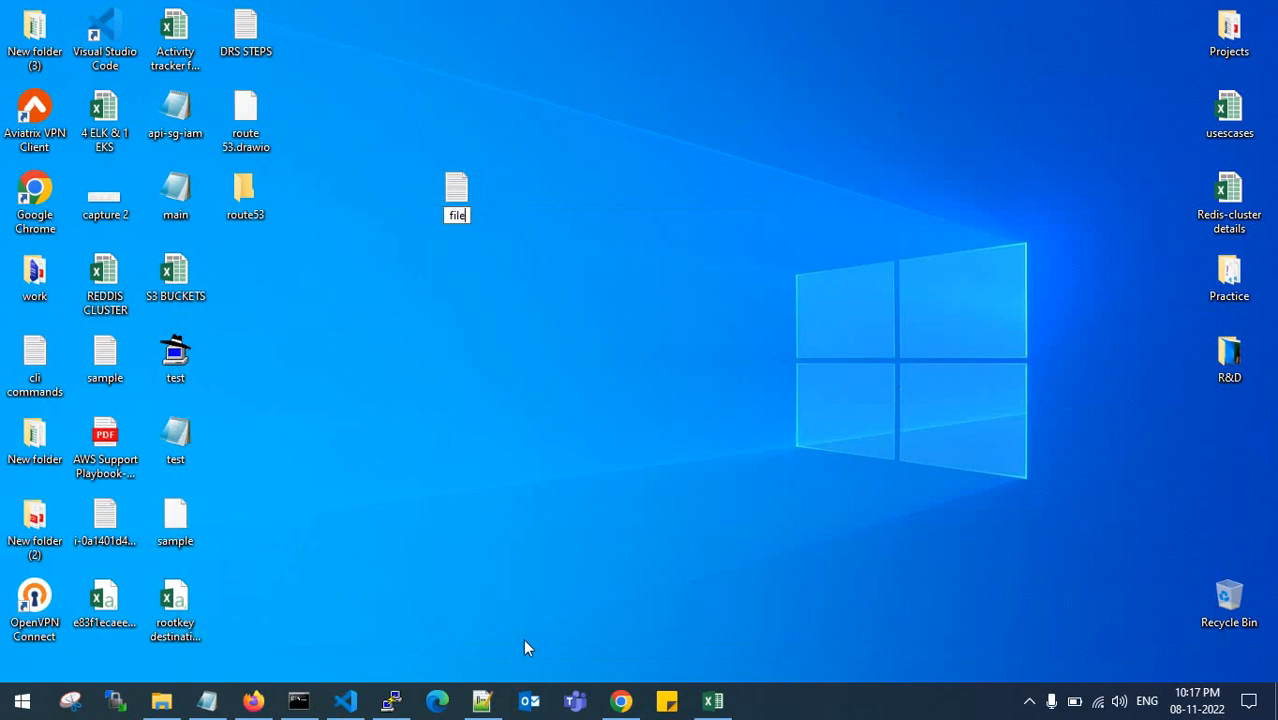
key("Return")
Copy the hosted zone ID from the destination zone's details in the Route 53 console, and return to Command Prompt.
left_click(298, 700)
left_click(543, 396)
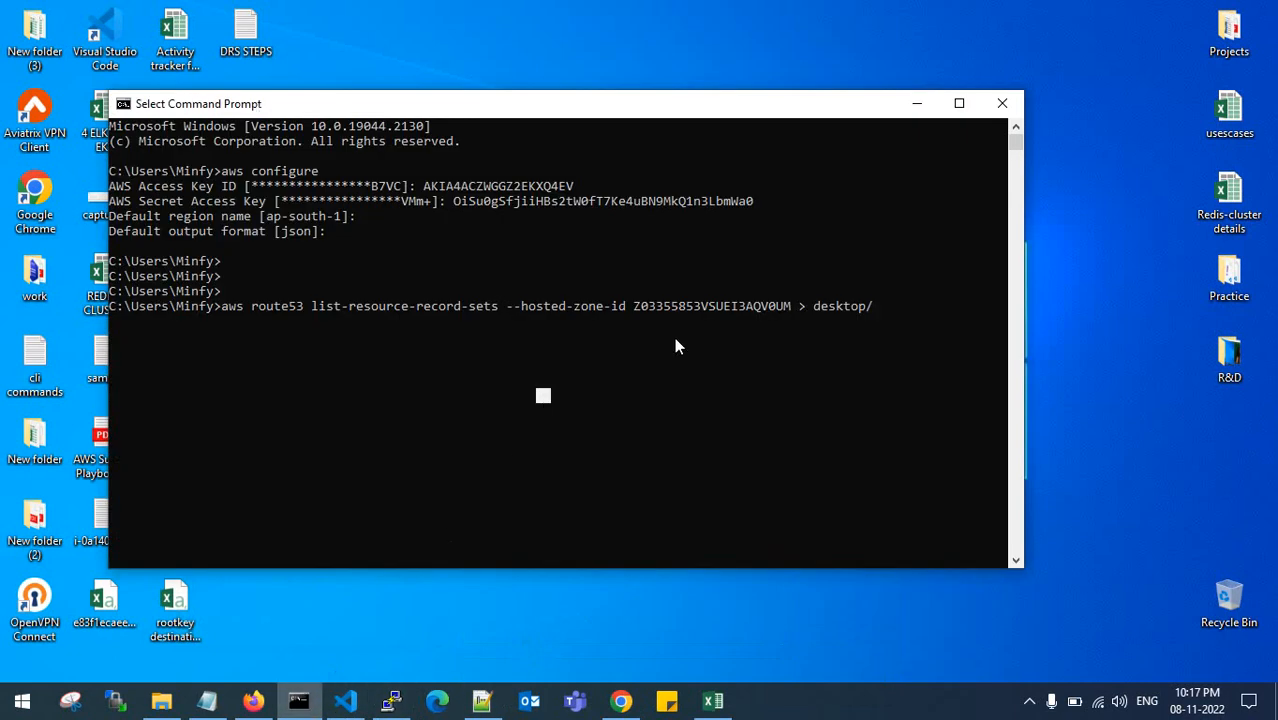
left_click(620, 701)
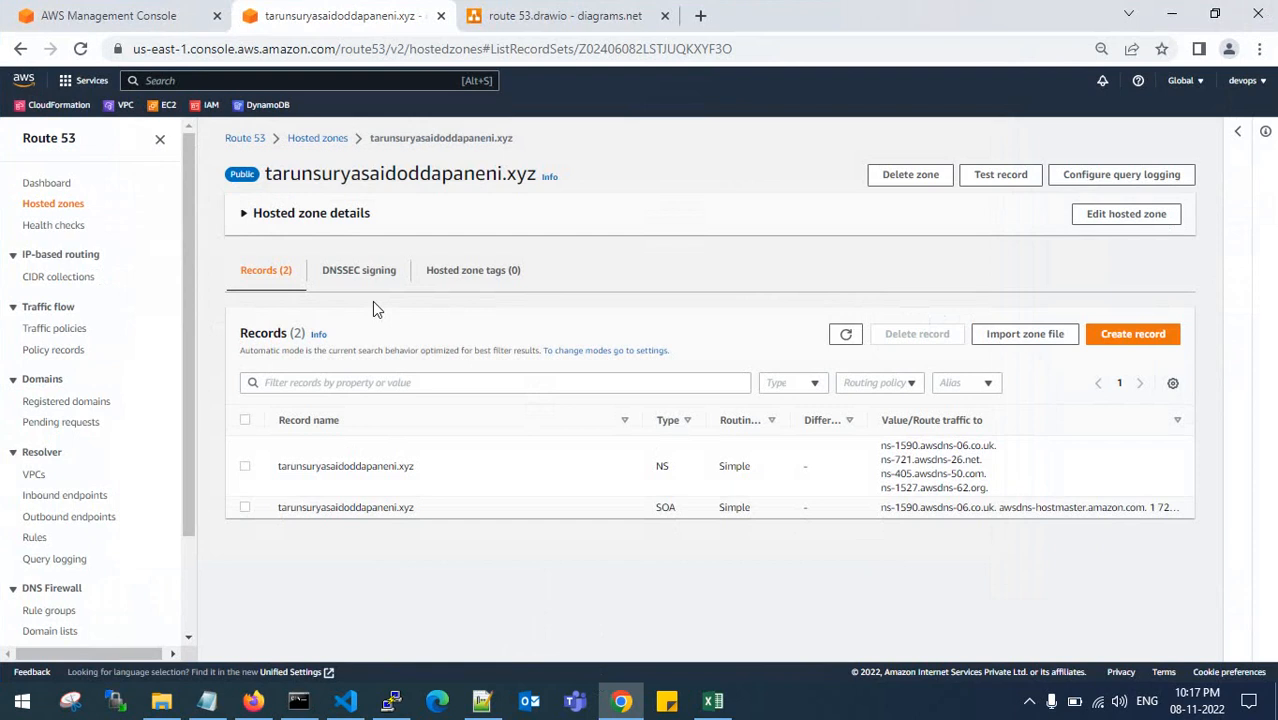
left_click(244, 217)
left_click_drag(366, 322, 238, 322)
key("super+c")
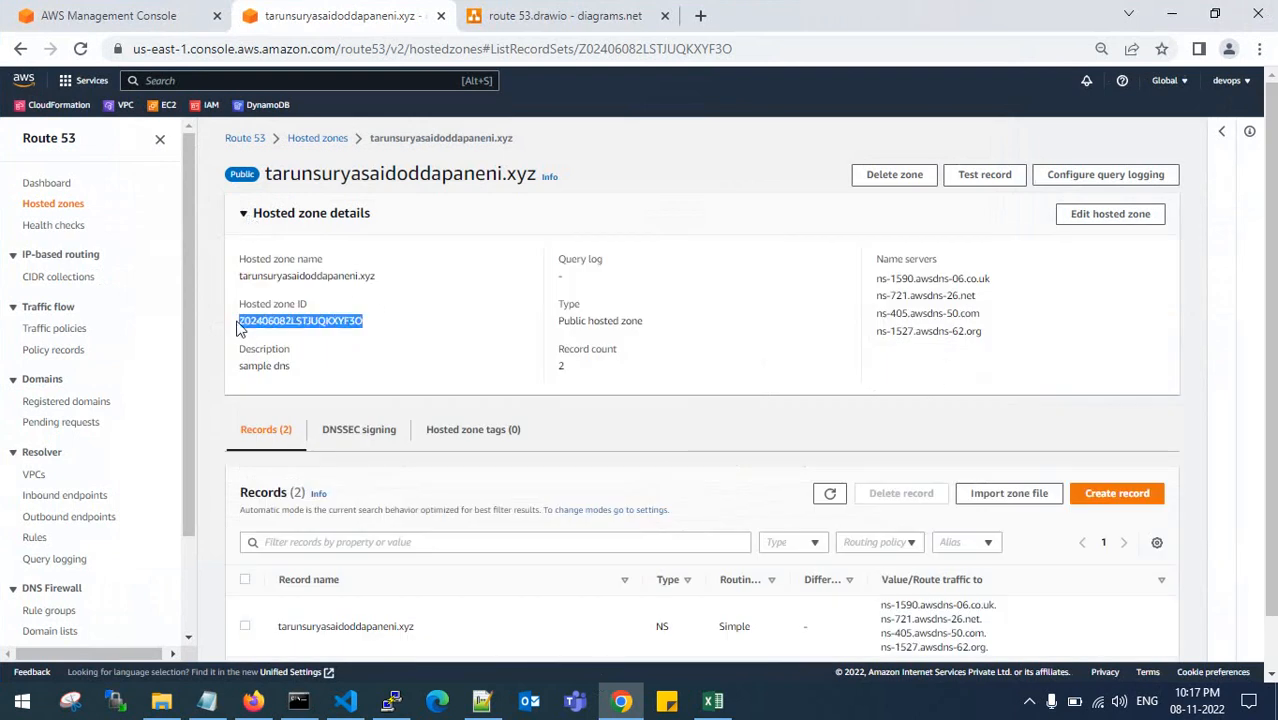
left_click(1173, 12)
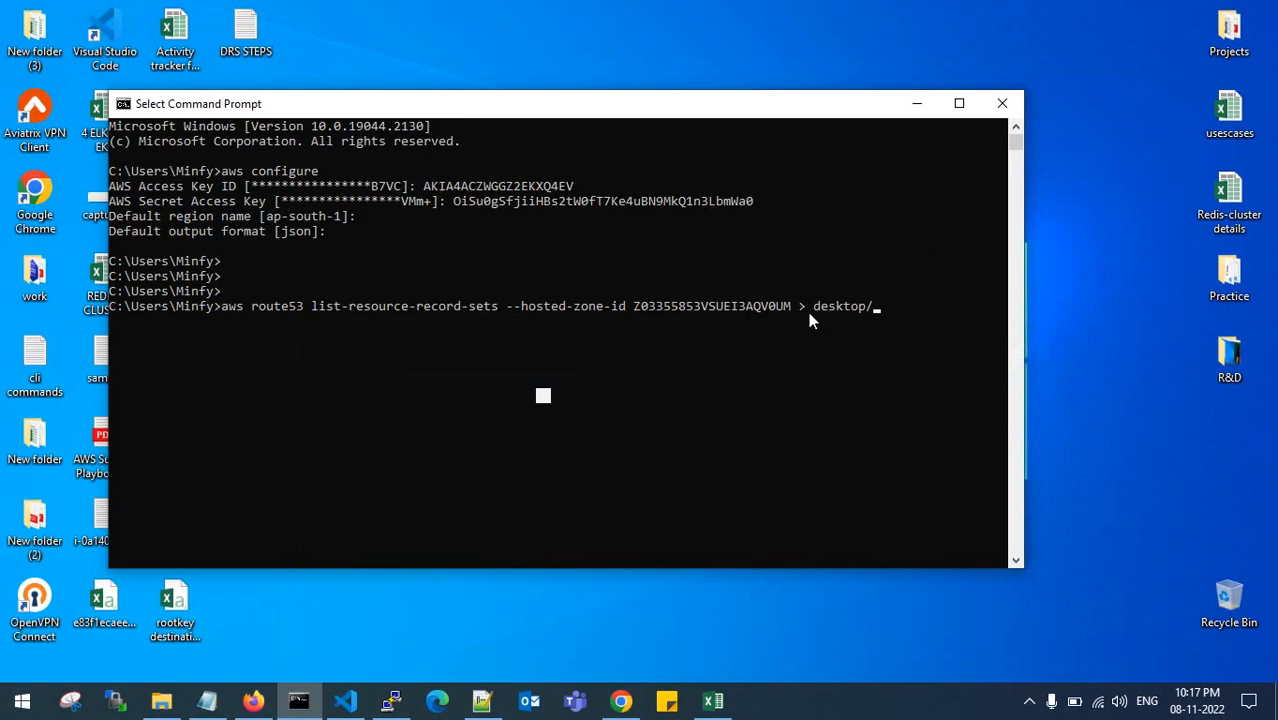
Replace the hosted zone ID in the pending command with the copied destination ID and run it with output path desktop/.
key("Escape")
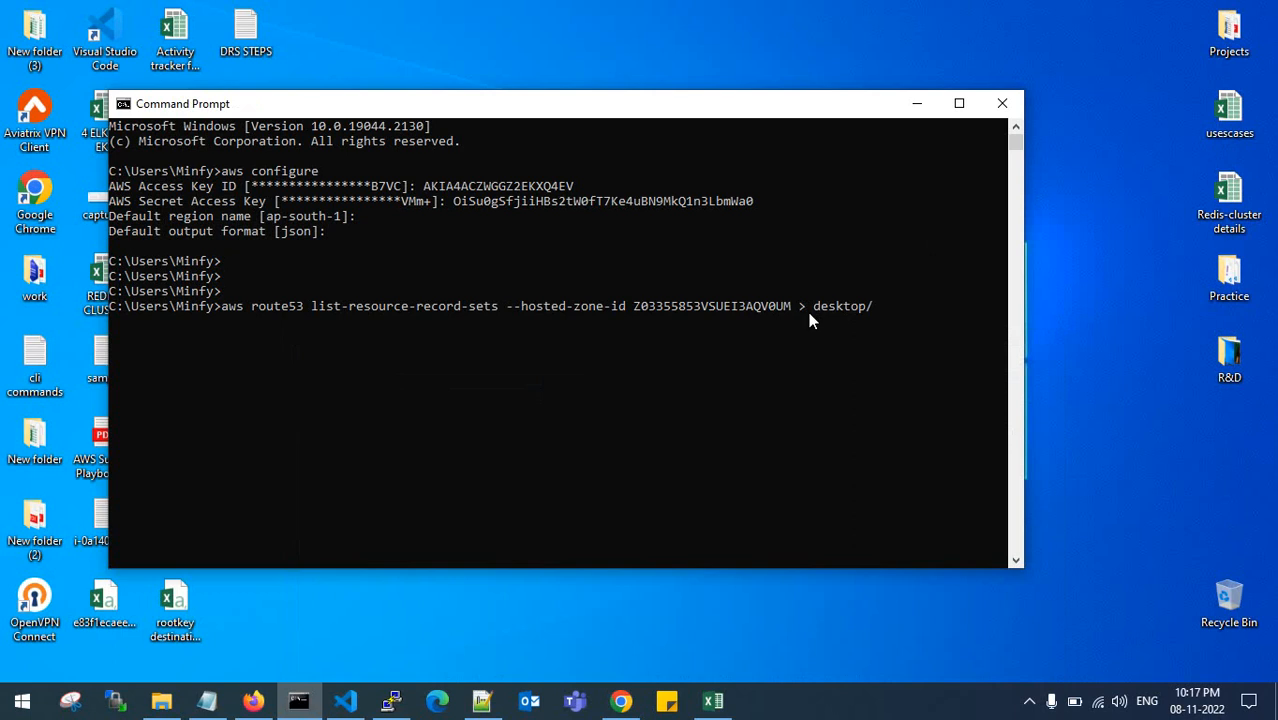
key("Left")
key("Left")
key("Left")
key("Left")
key("Left")
key("Left")
key("Left")
key("Left")
key("Left")
key("Left")
key("Left")
key("BackSpace")
key("BackSpace")
key("BackSpace")
key("BackSpace")
key("BackSpace")
key("BackSpace")
key("BackSpace")
key("BackSpace")
key("BackSpace")
key("BackSpace")
key("BackSpace")
key("BackSpace")
key("BackSpace")
key("BackSpace")
key("BackSpace")
key("BackSpace")
key("BackSpace")
key("BackSpace")
key("BackSpace")
key("BackSpace")
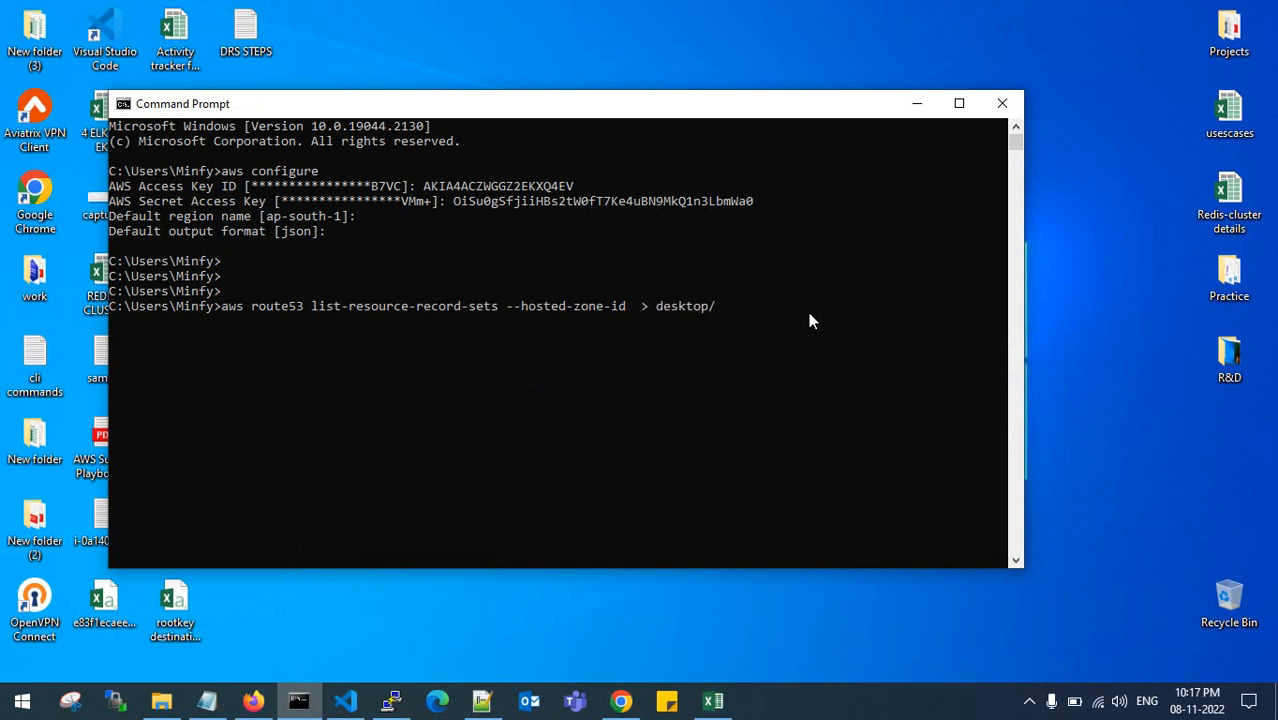
right_click(819, 308)
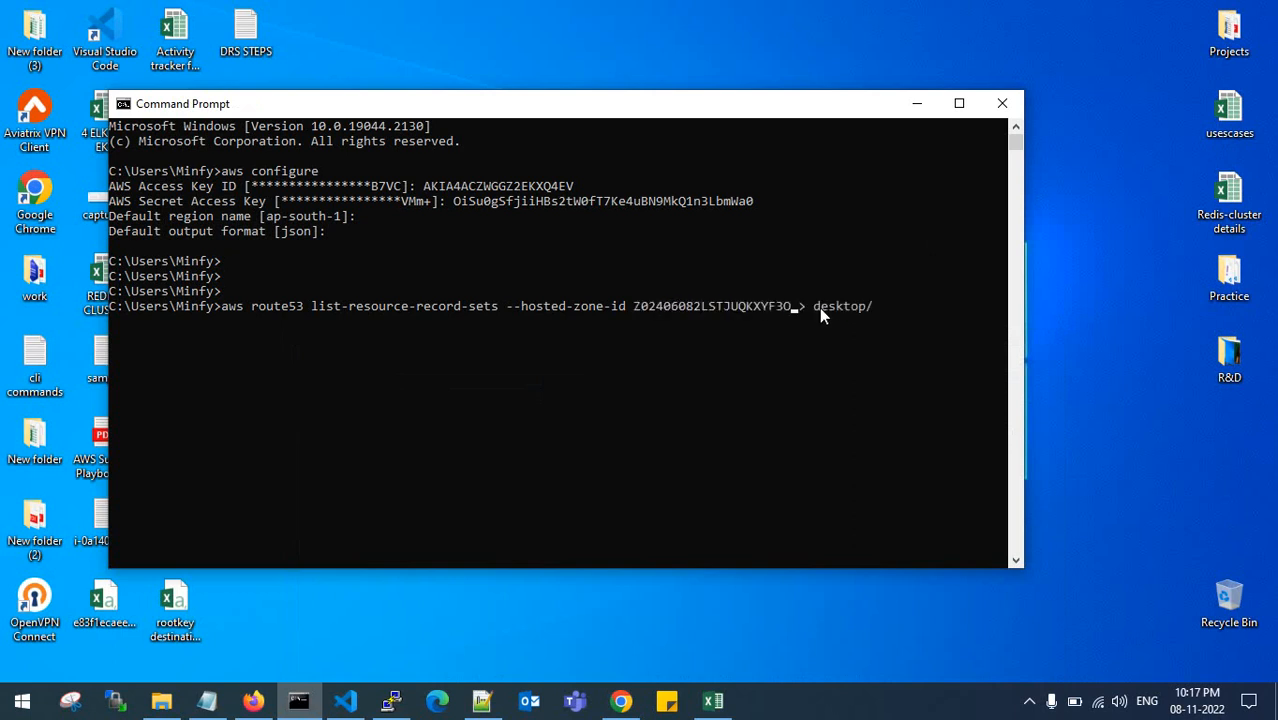
key("Return")
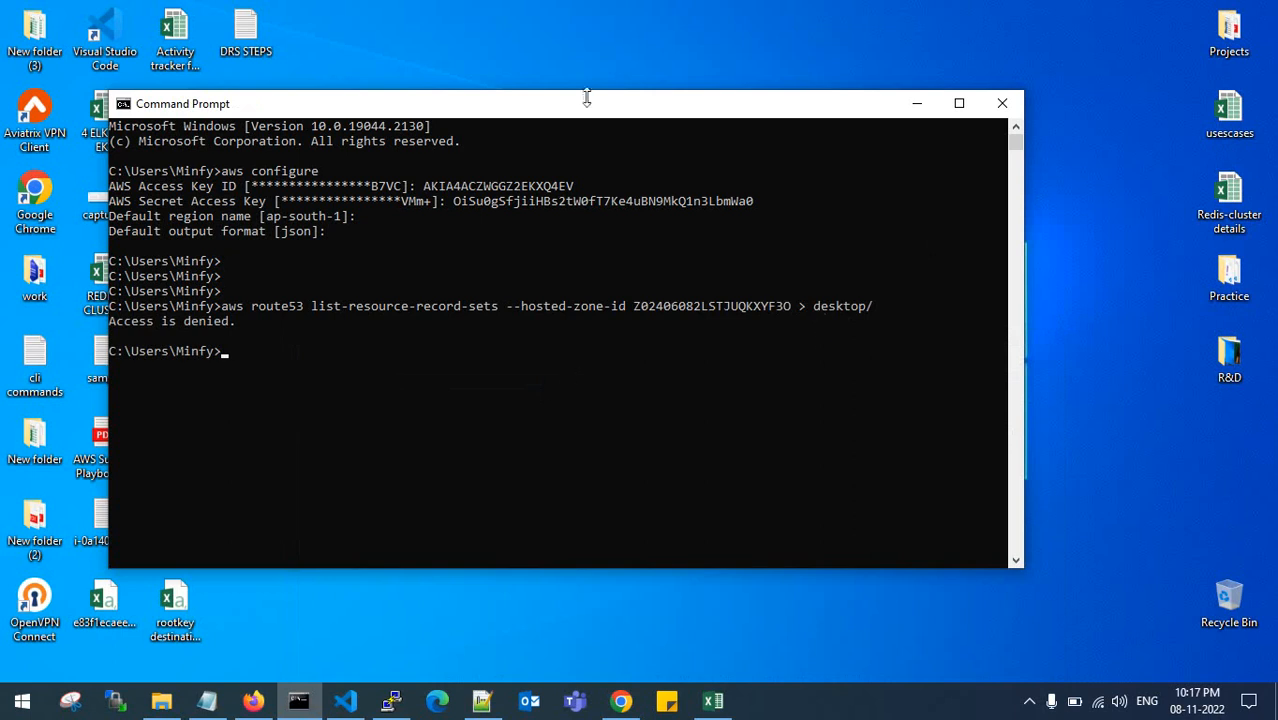
Maximize Command Prompt and change the working directory to Desktop.
left_click_drag(598, 107, 590, 3)
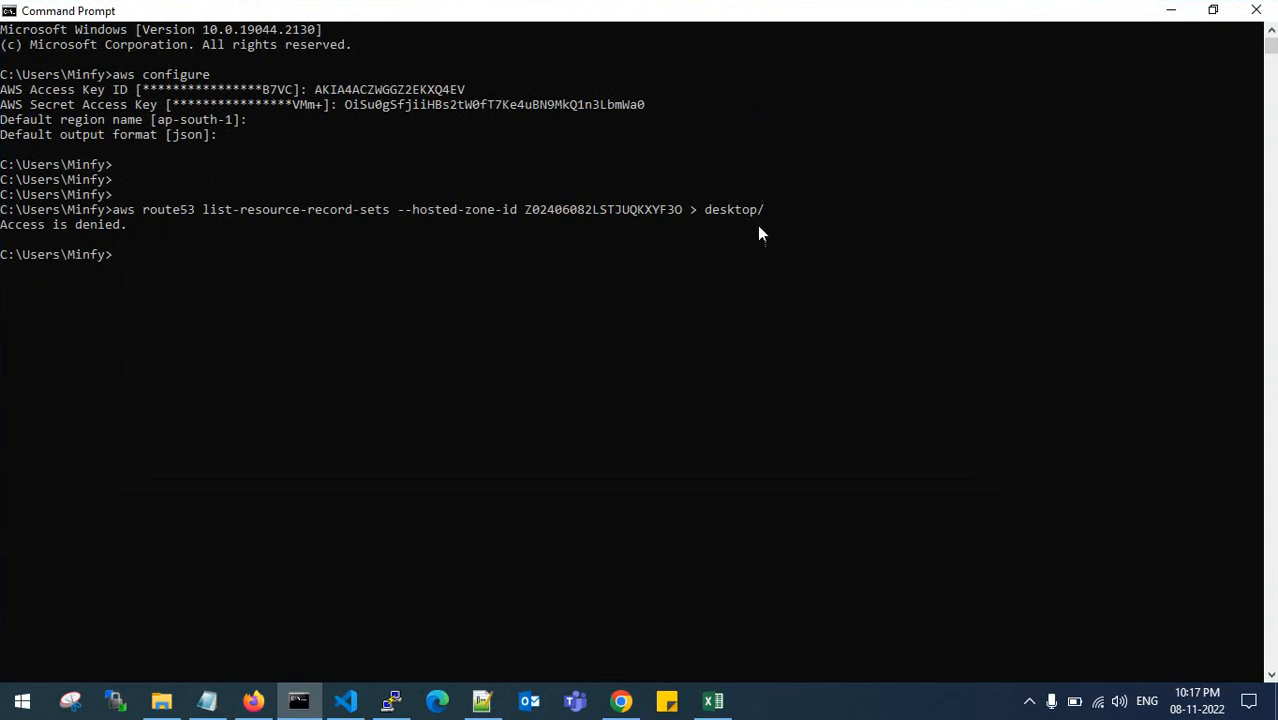
type("cd de")
key("Tab")
key("Return")
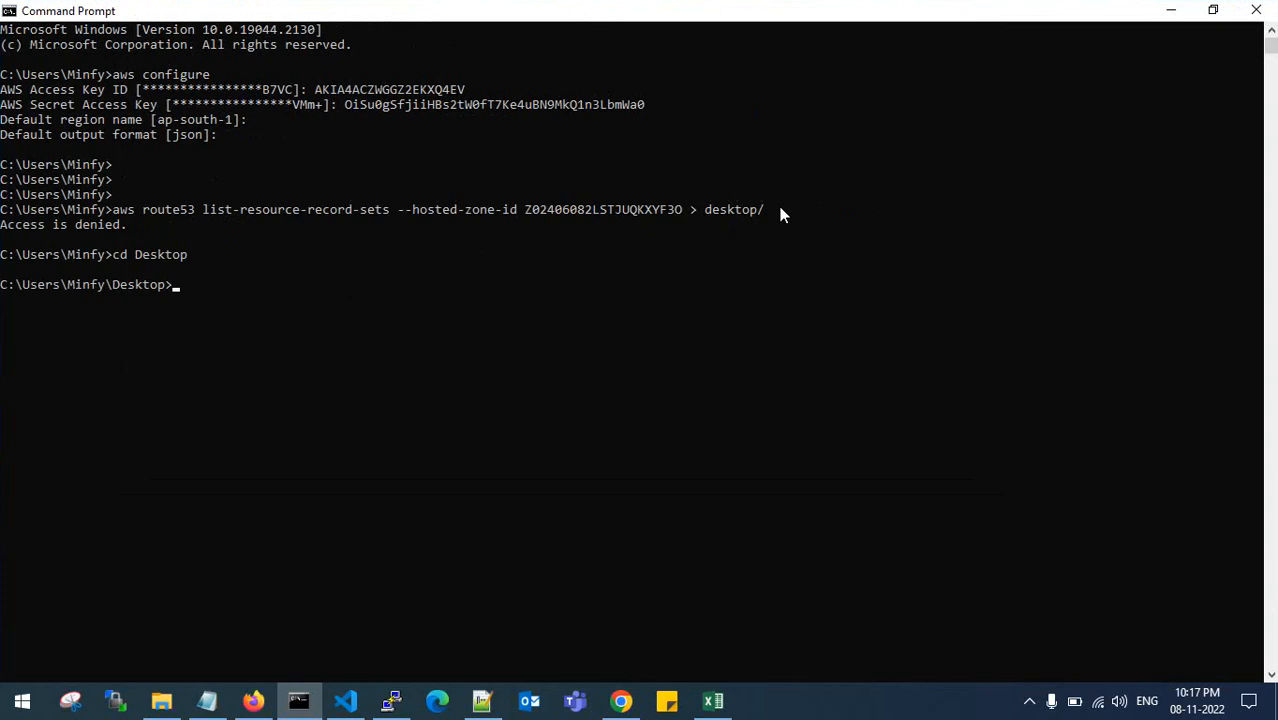
Try to export the destination zone's record sets with the output path desktop/file.txt.
key("Up")
key("Up")
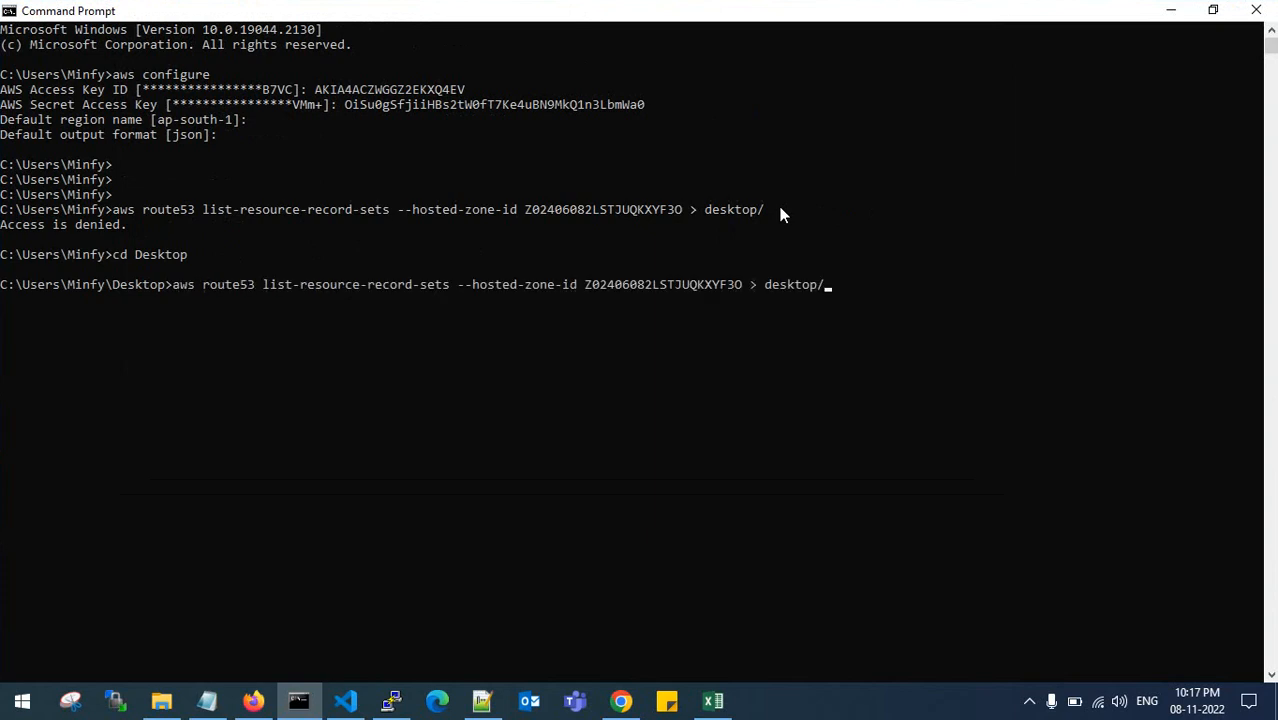
type("file.txt")
key("Return")
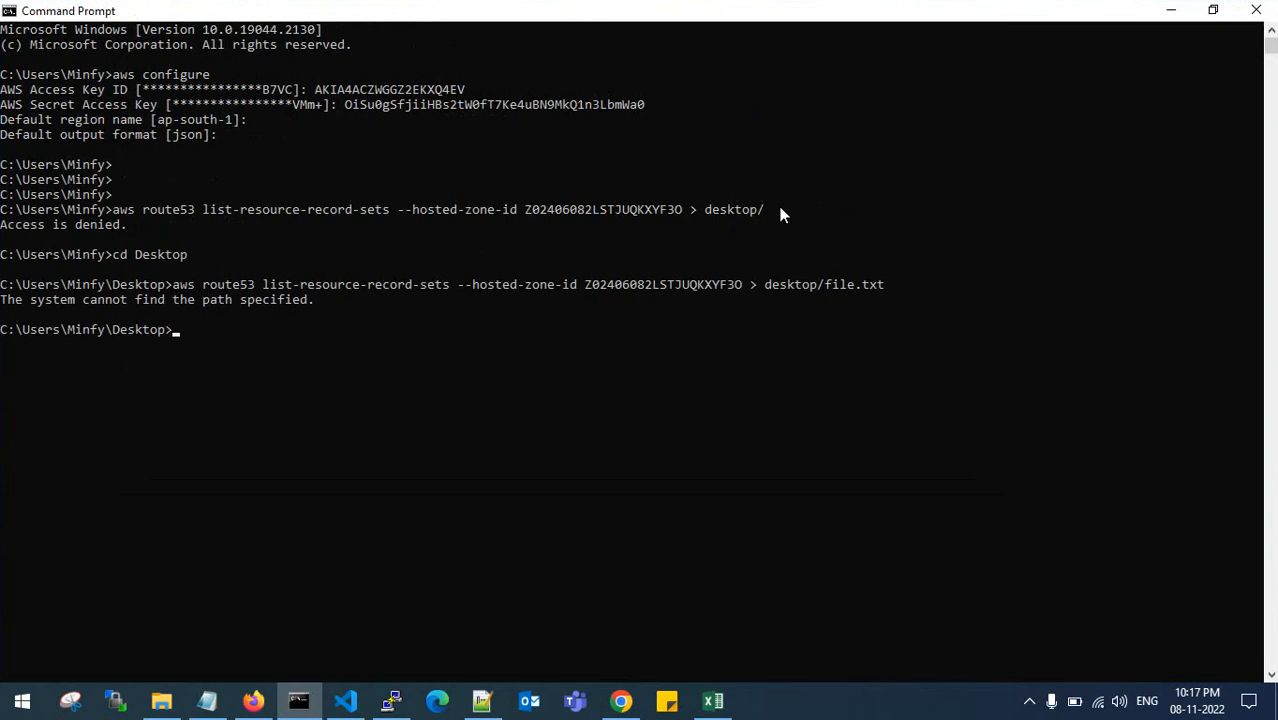
Try to change the working directory to file with cd file.
key("Up")
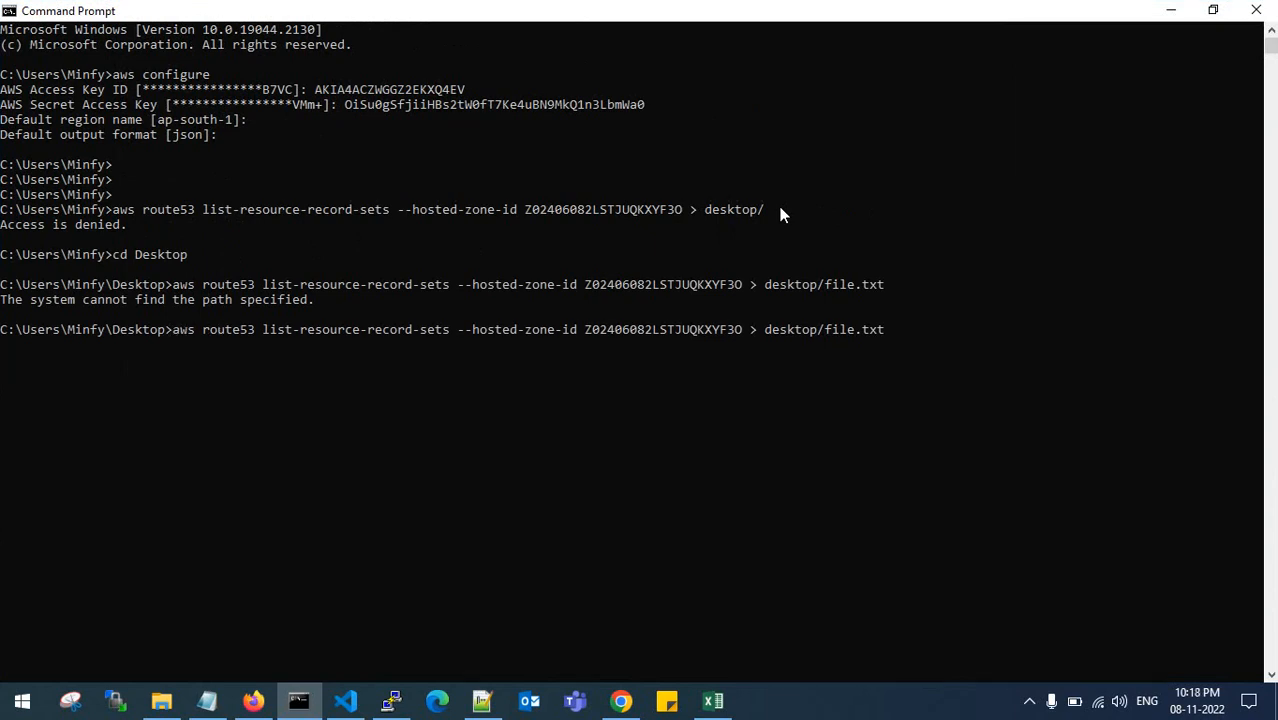
key("Up")
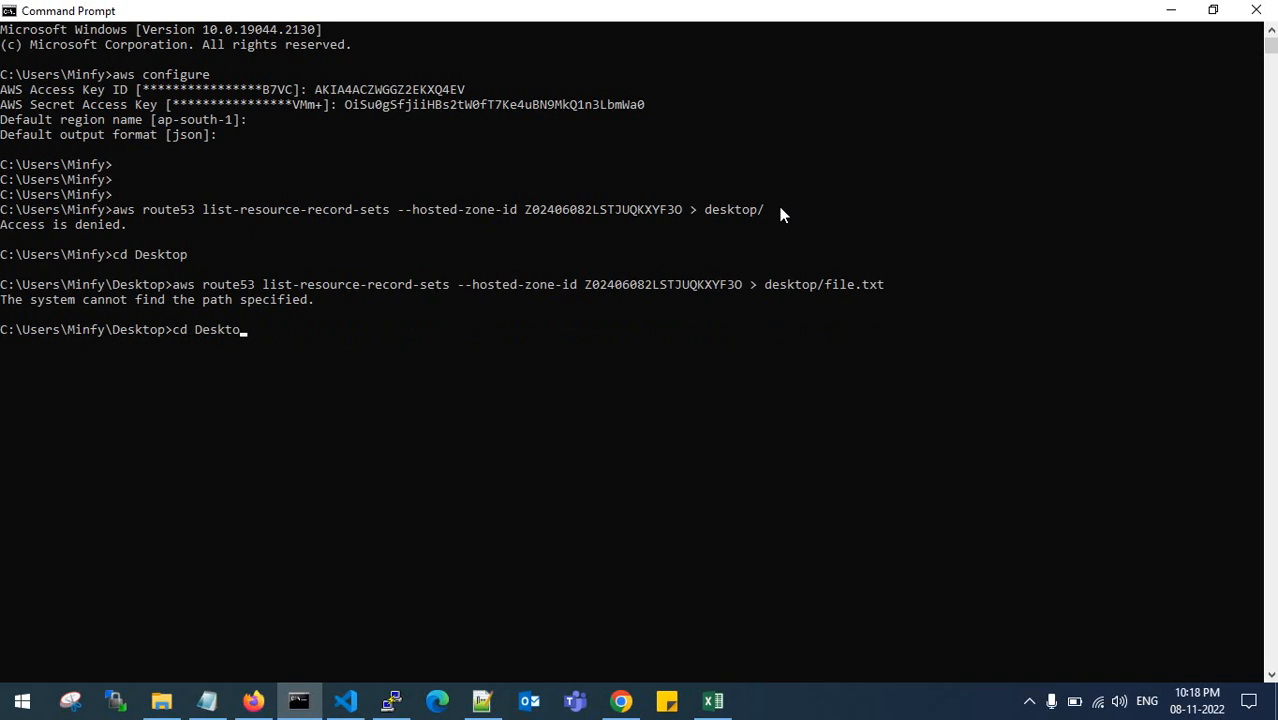
key("BackSpace")
key("BackSpace")
key("BackSpace")
type("file")
key("Return")
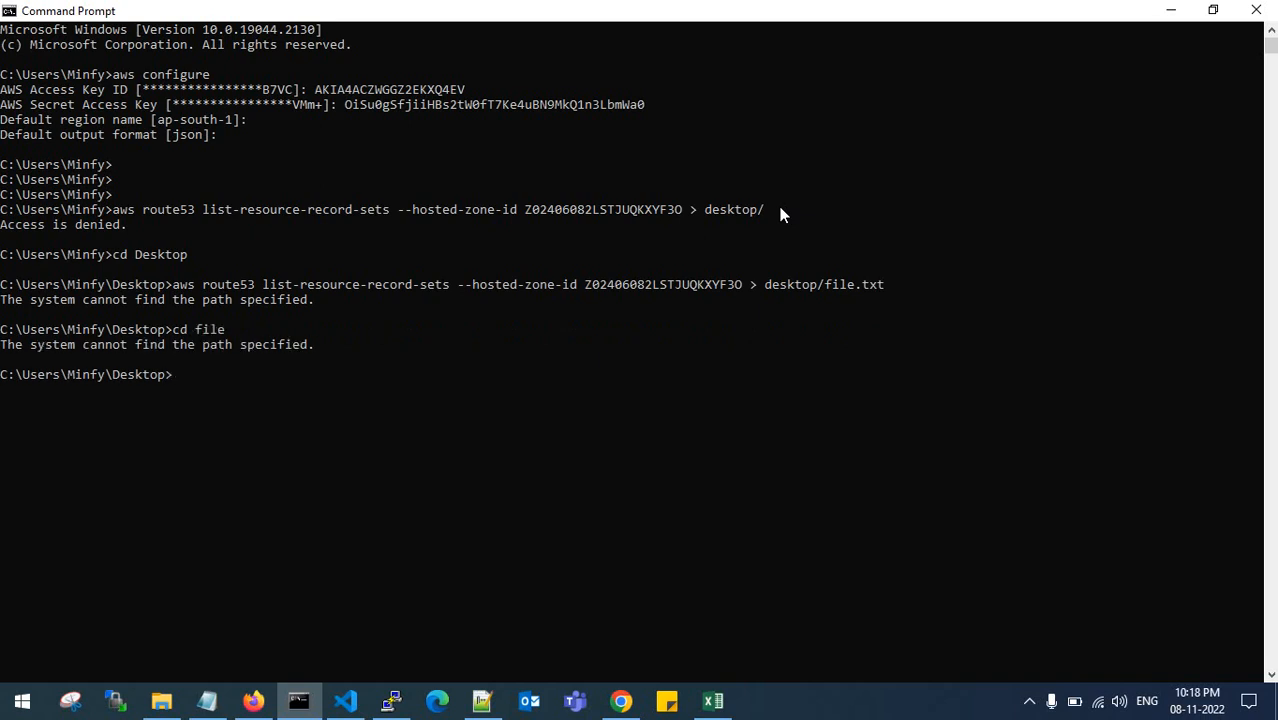
Recall the list-resource-record-sets command, shorten its output path to desktop and run it.
key("Up")
key("Up")
key("BackSpace")
key("BackSpace")
key("BackSpace")
key("BackSpace")
key("BackSpace")
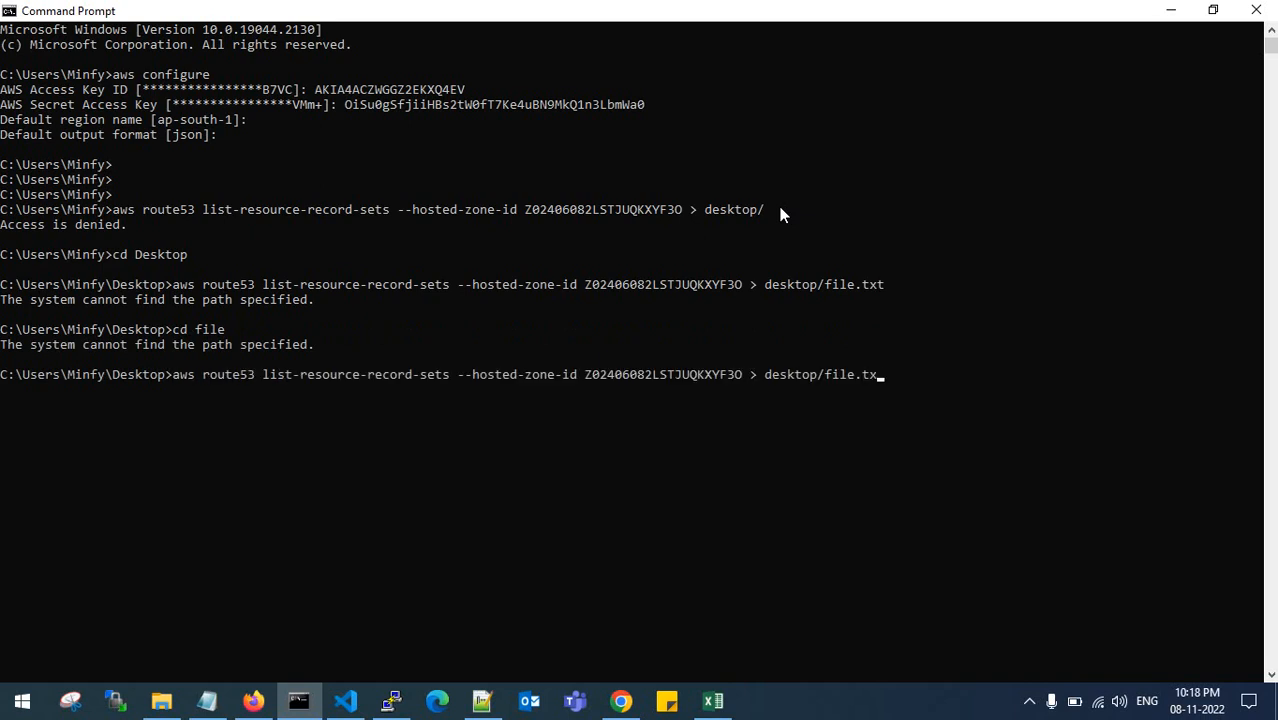
key("BackSpace")
key("BackSpace")
key("BackSpace")
key("BackSpace")
key("Return")
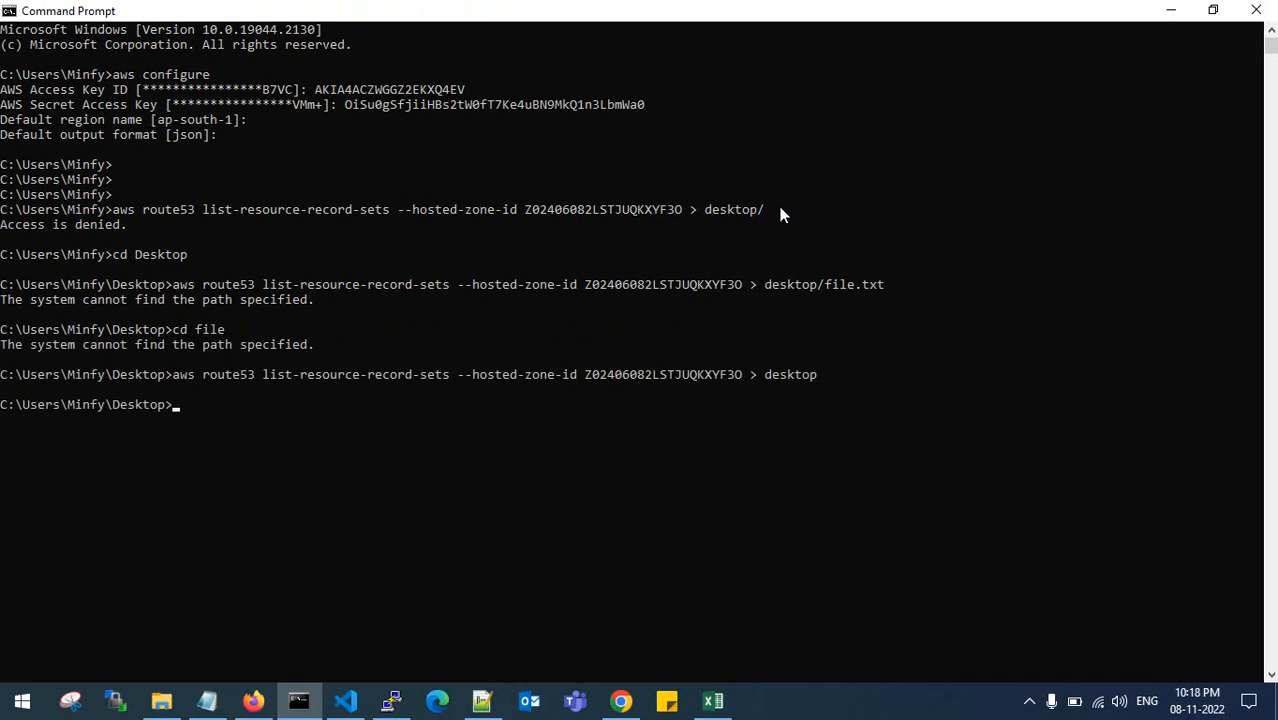
key("Return")
key("Return")
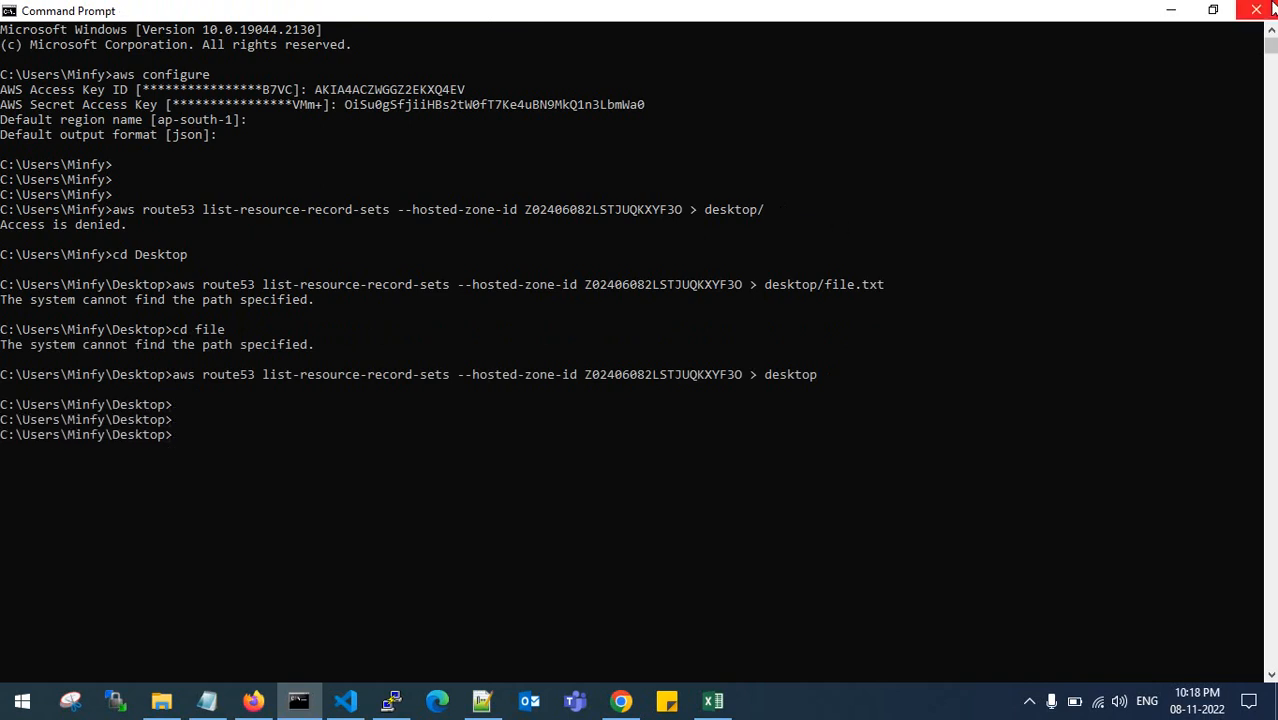
Minimize Command Prompt and move the file text document next to the route53 folder on the Windows desktop.
left_click(1172, 10)
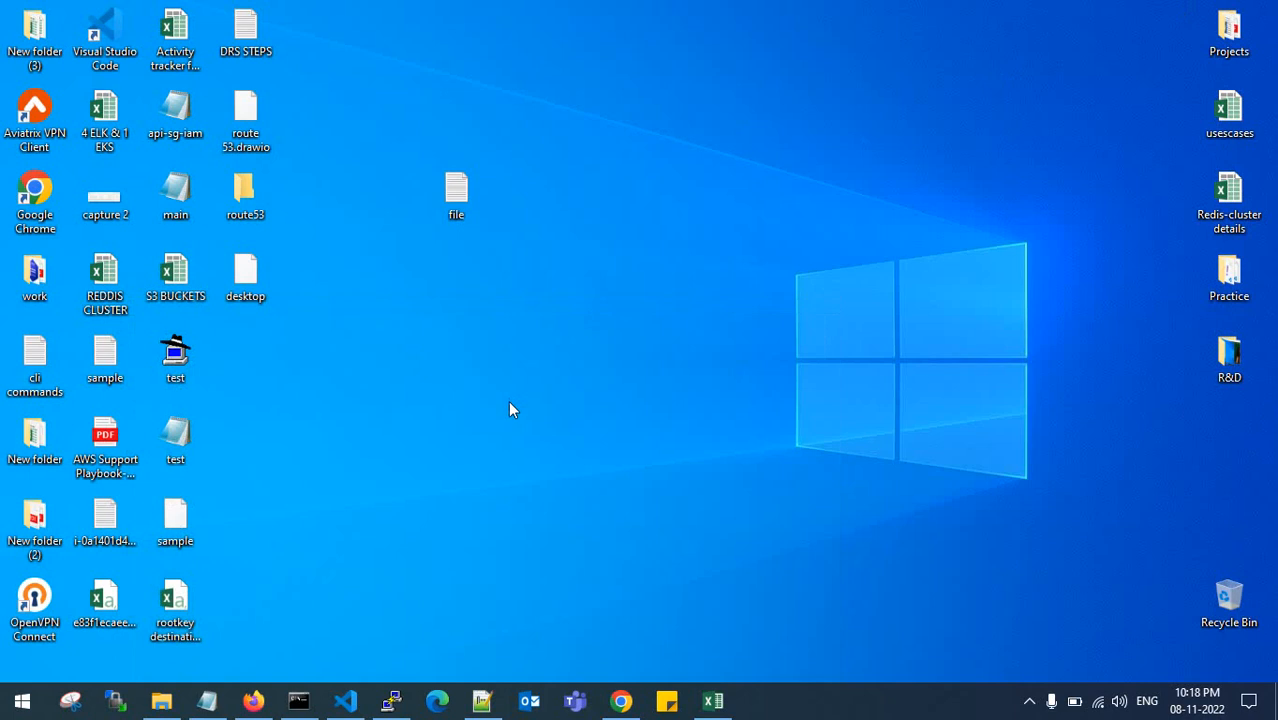
right_click(536, 291)
left_click(578, 344)
left_click_drag(447, 210, 316, 210)
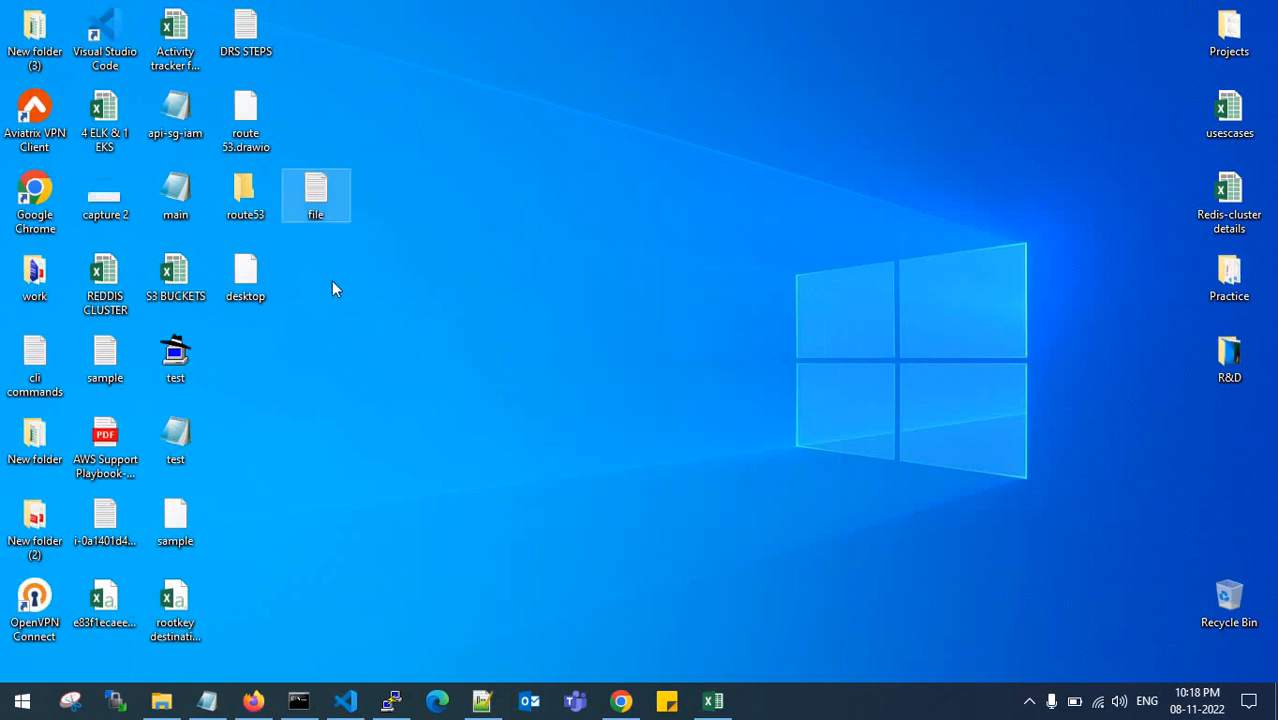
Open the exported file named desktop in Notepad, maximize it and review its NS and SOA record sets.
double_click(245, 282)
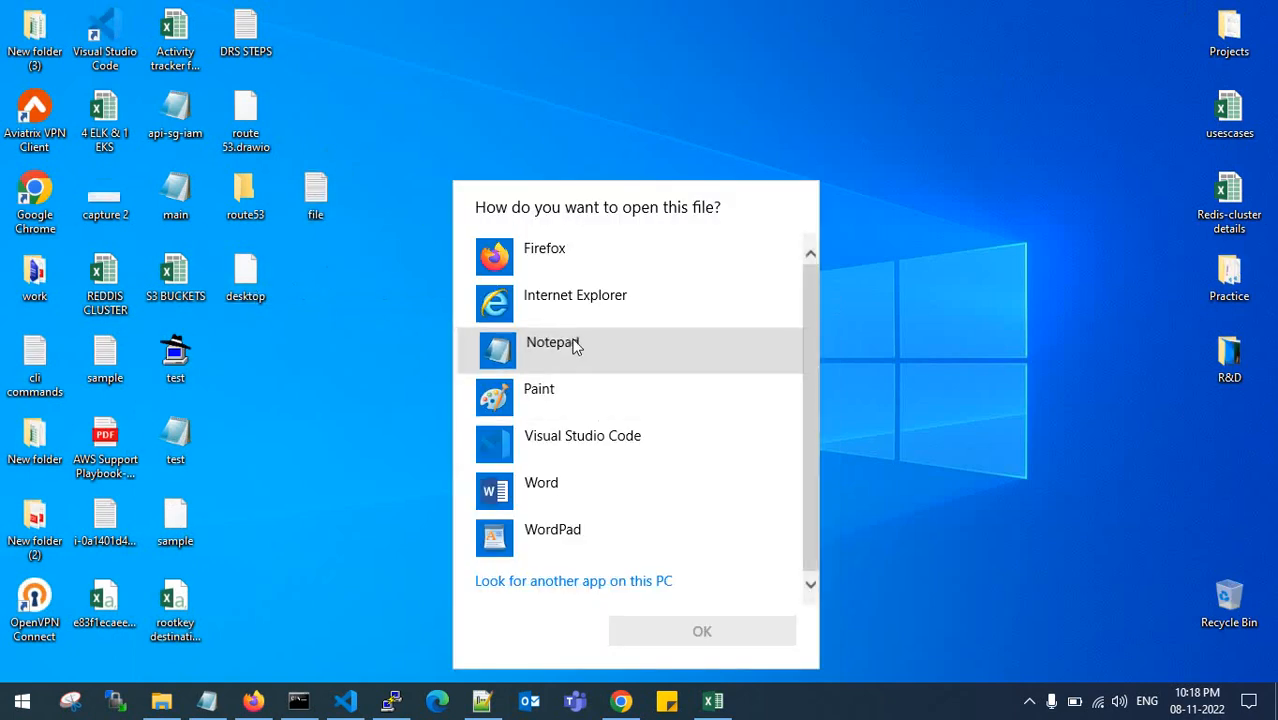
double_click(574, 345)
left_click_drag(736, 155, 755, 250)
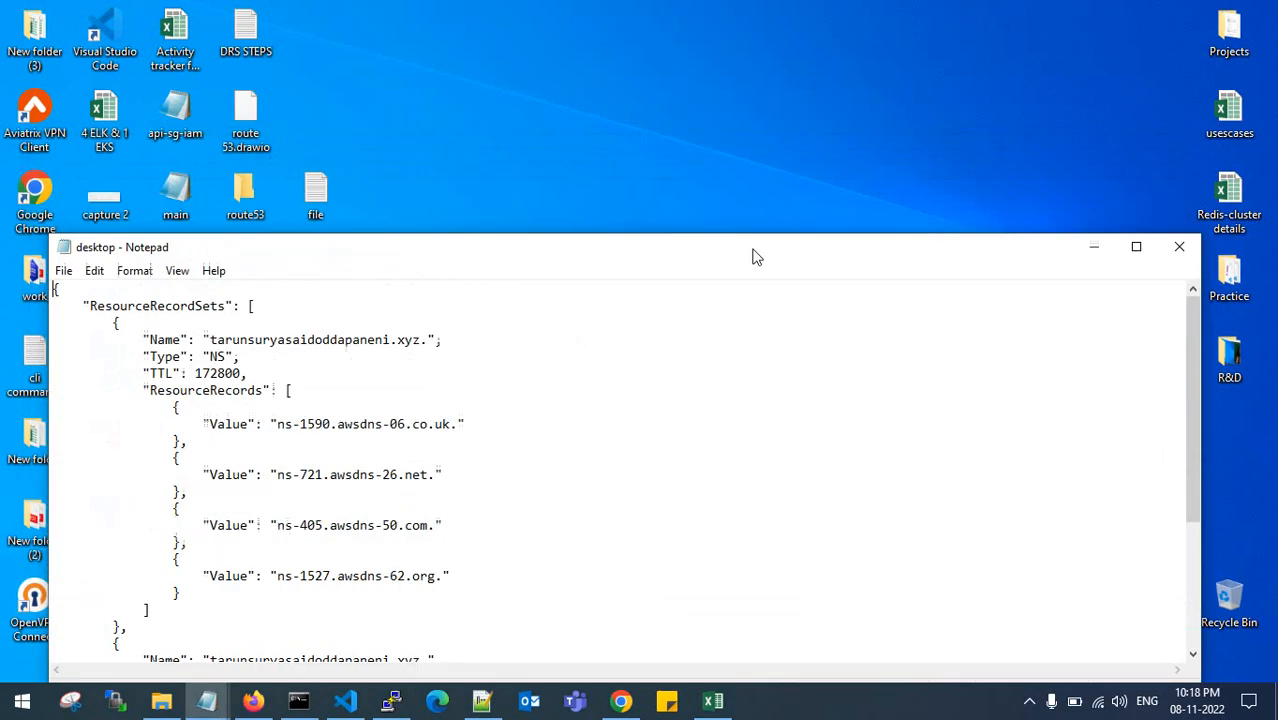
double_click(755, 250)
left_click_drag(7, 55, 77, 597)
left_click(129, 571)
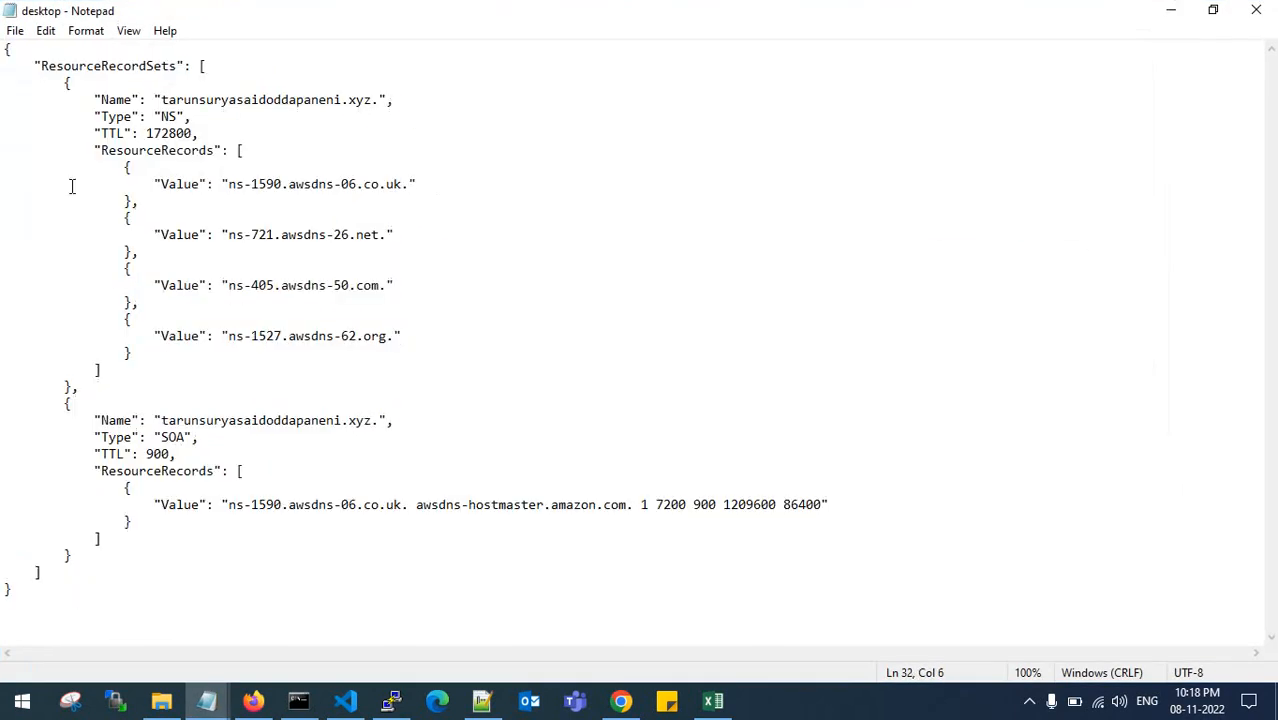
Compare the NS and SOA values in the exported file with the hosted zone's records in the Route 53 console.
left_click(636, 706)
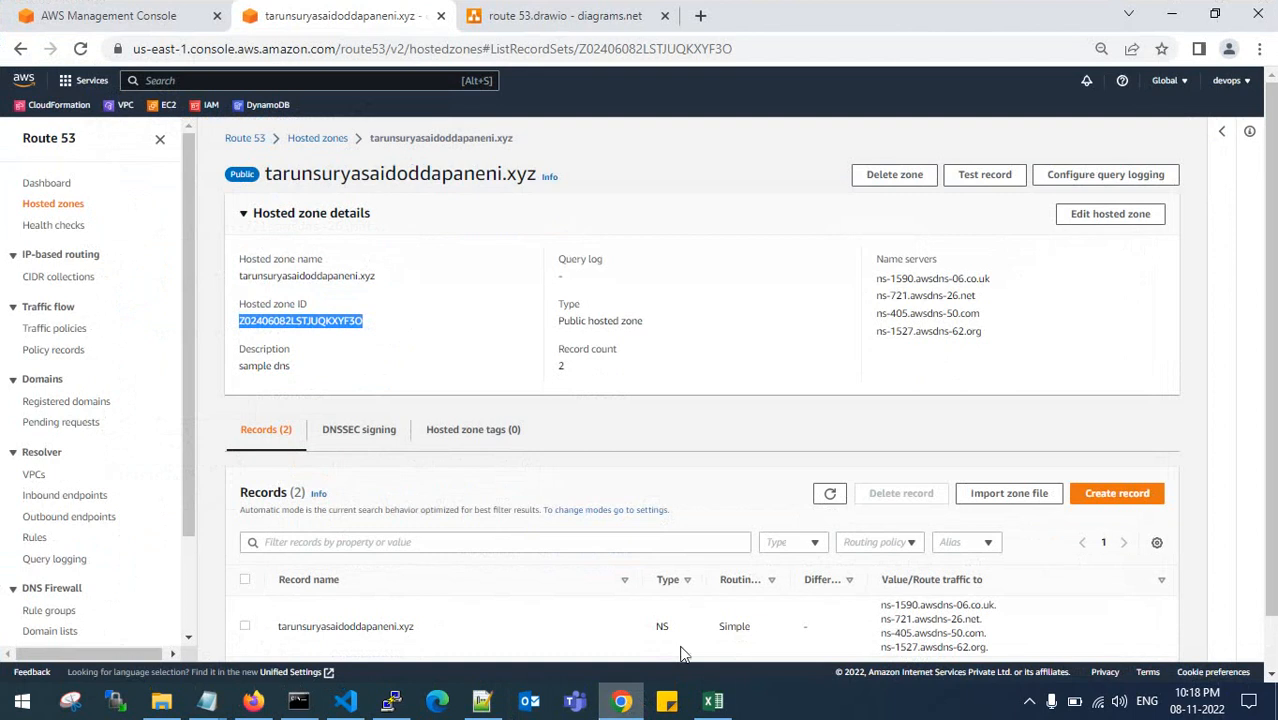
scroll(790, 588, "down", 1)
left_click(208, 702)
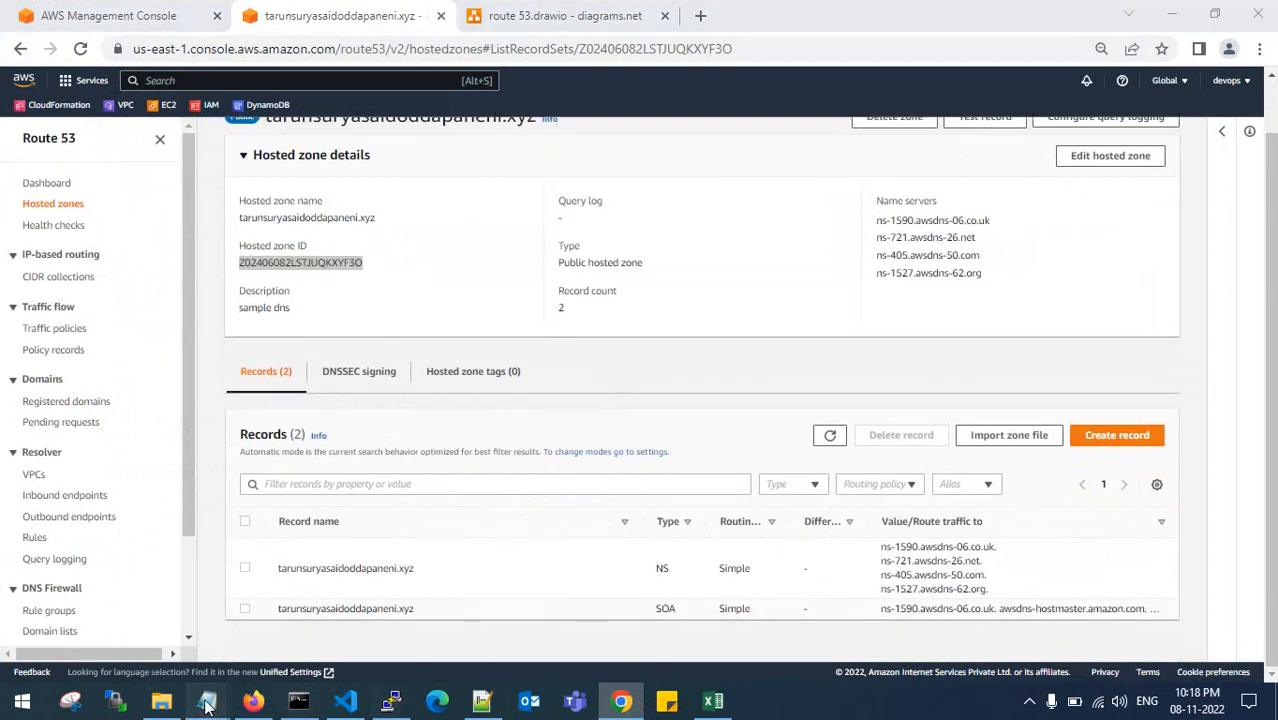
left_click(309, 634)
left_click_drag(574, 10, 547, 50)
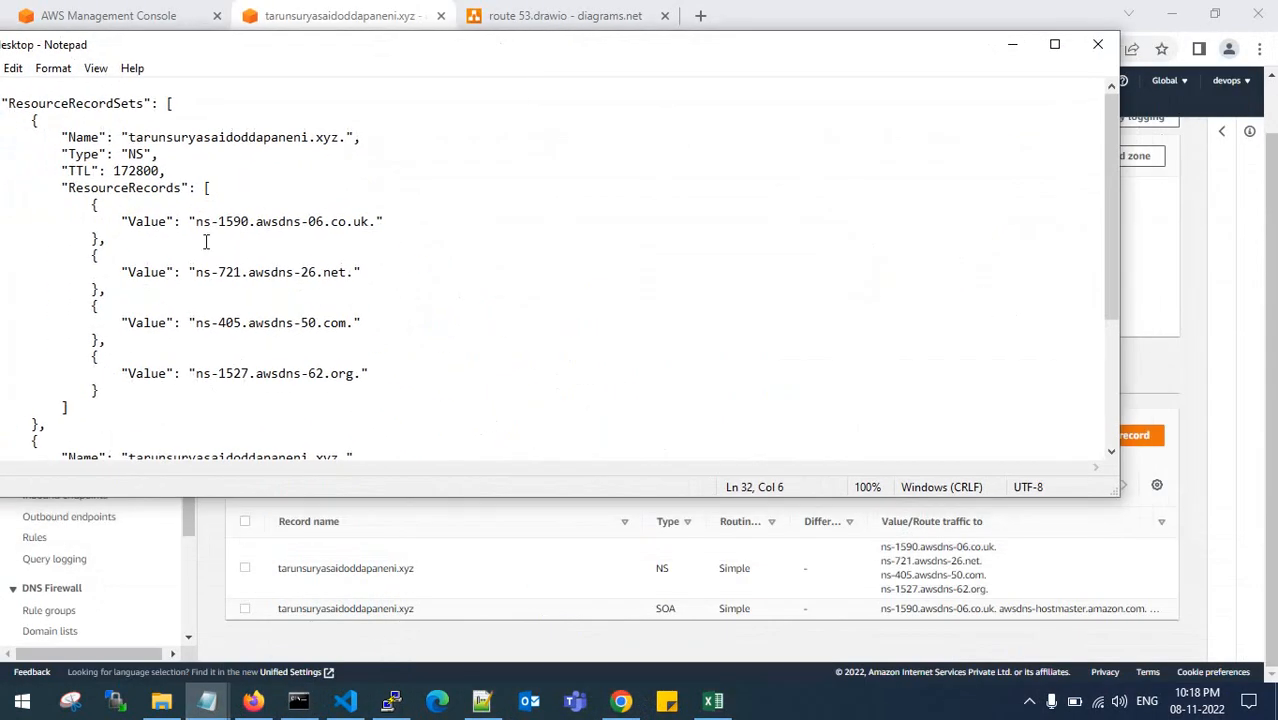
left_click_drag(196, 221, 288, 222)
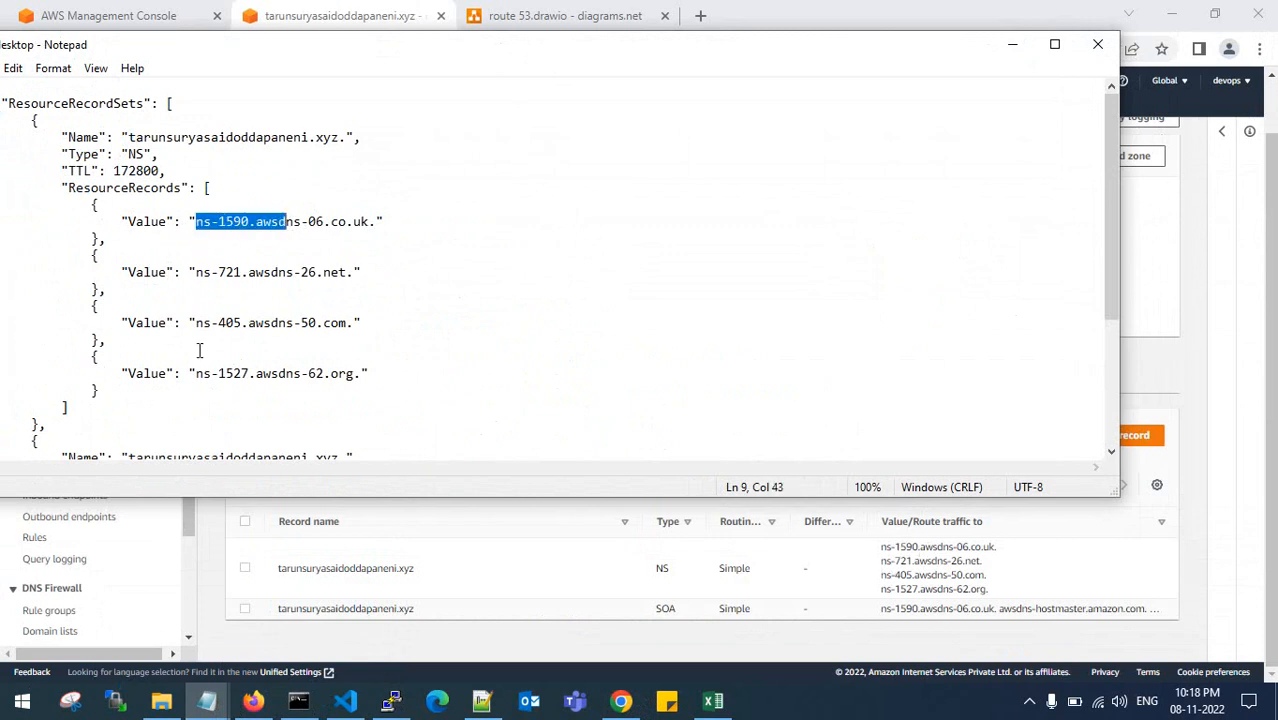
scroll(296, 271, "down", 3)
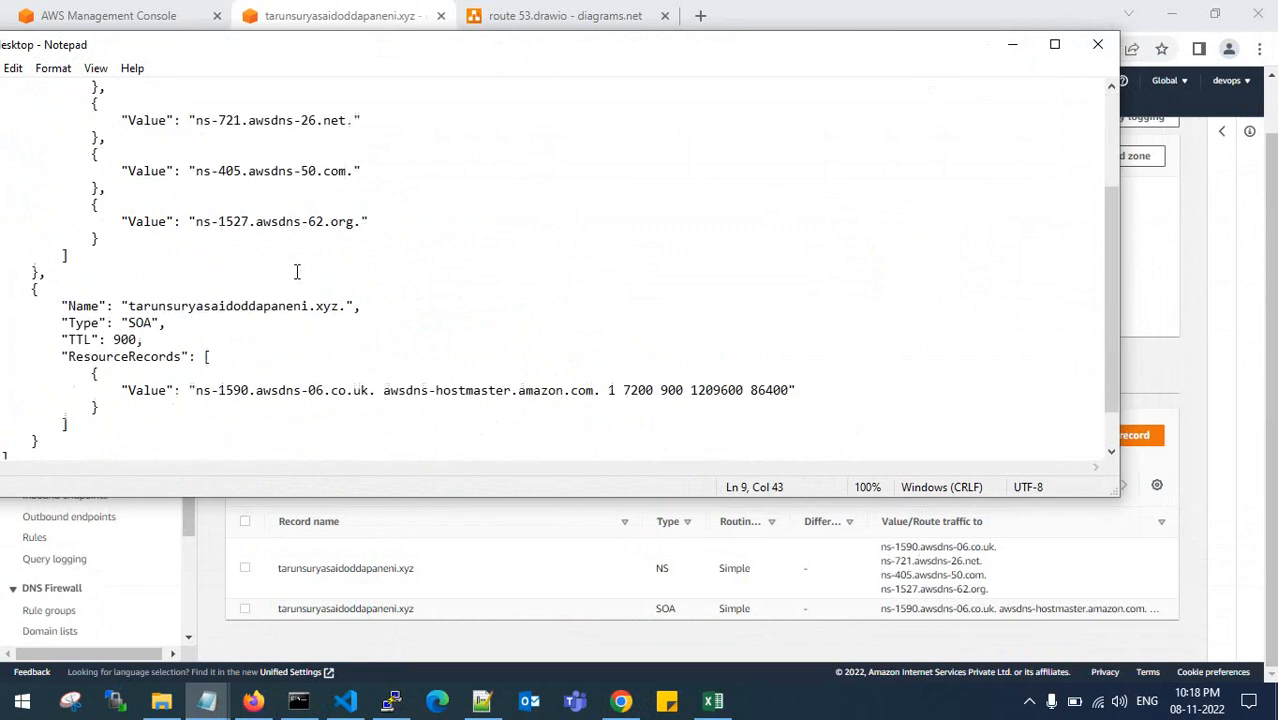
Review the NS and SOA entries in the exported desktop file once more and close it.
scroll(297, 272, "down", 1)
scroll(300, 270, "up", 4)
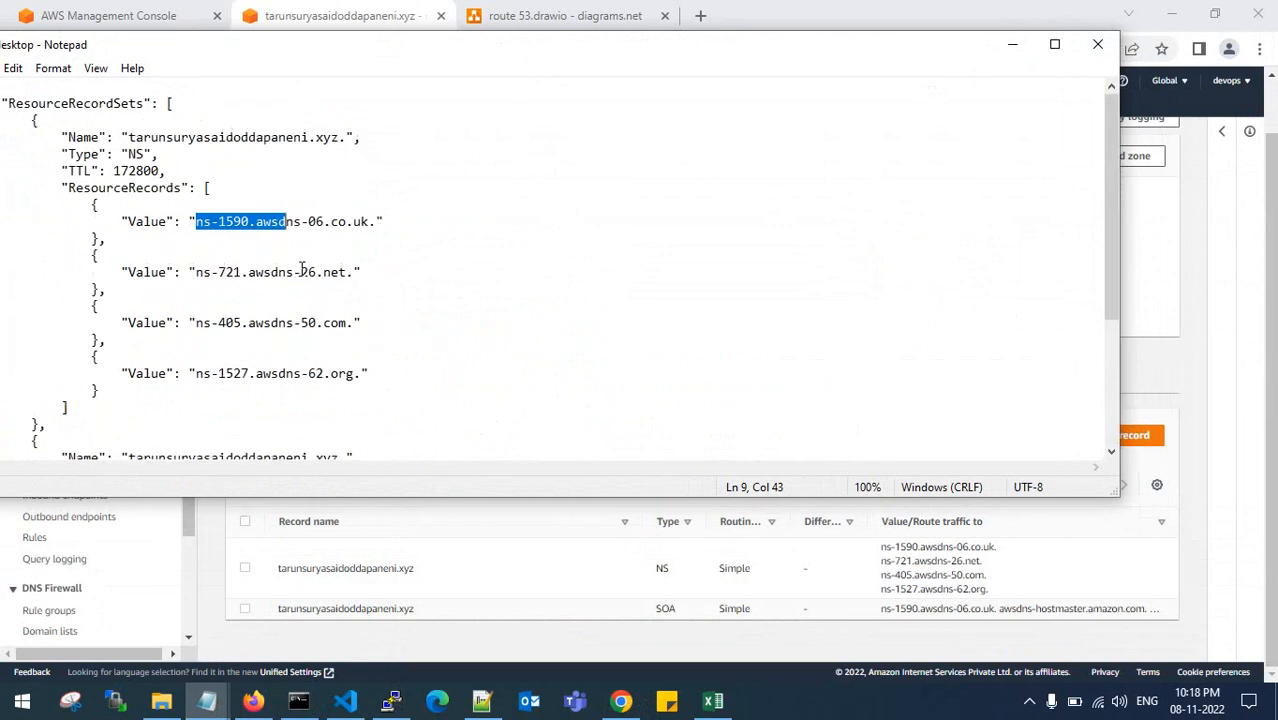
scroll(300, 270, "down", 4)
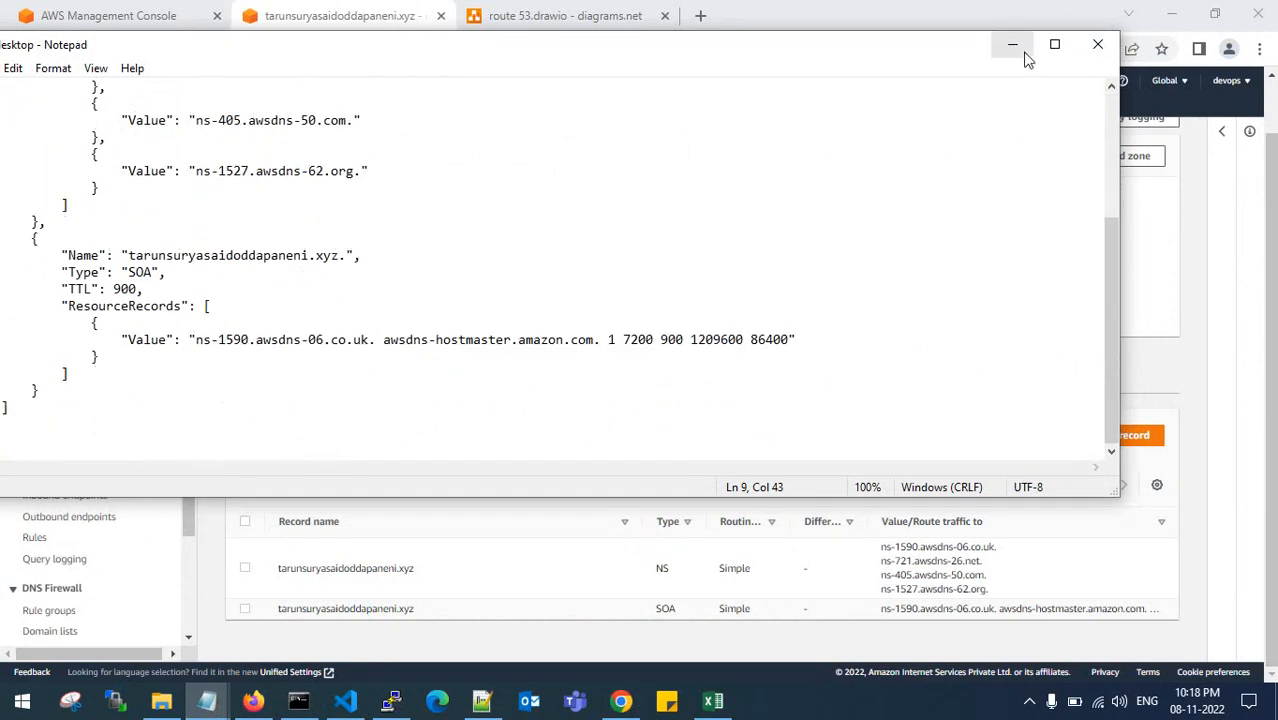
left_click(1090, 44)
left_click(343, 262)
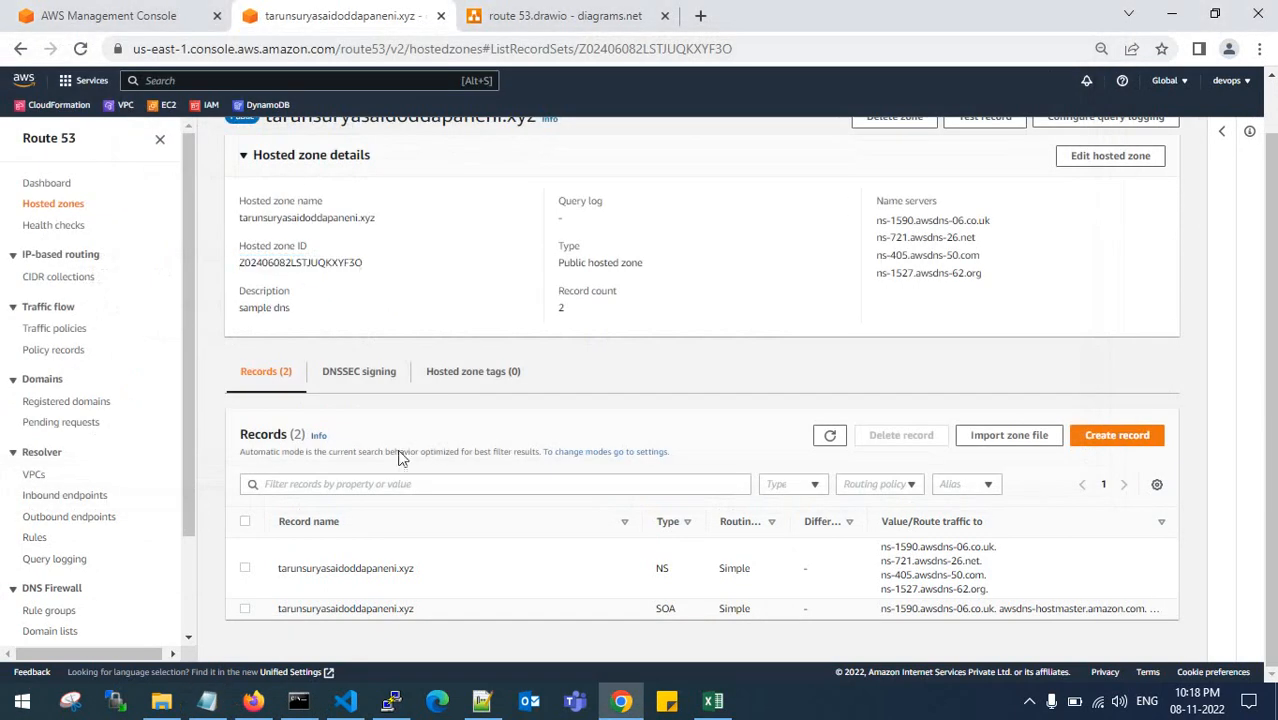
Compare the source account's hosted zone records in Firefox with the destination zone's records in Chrome, and minimize both browsers.
left_click(253, 700)
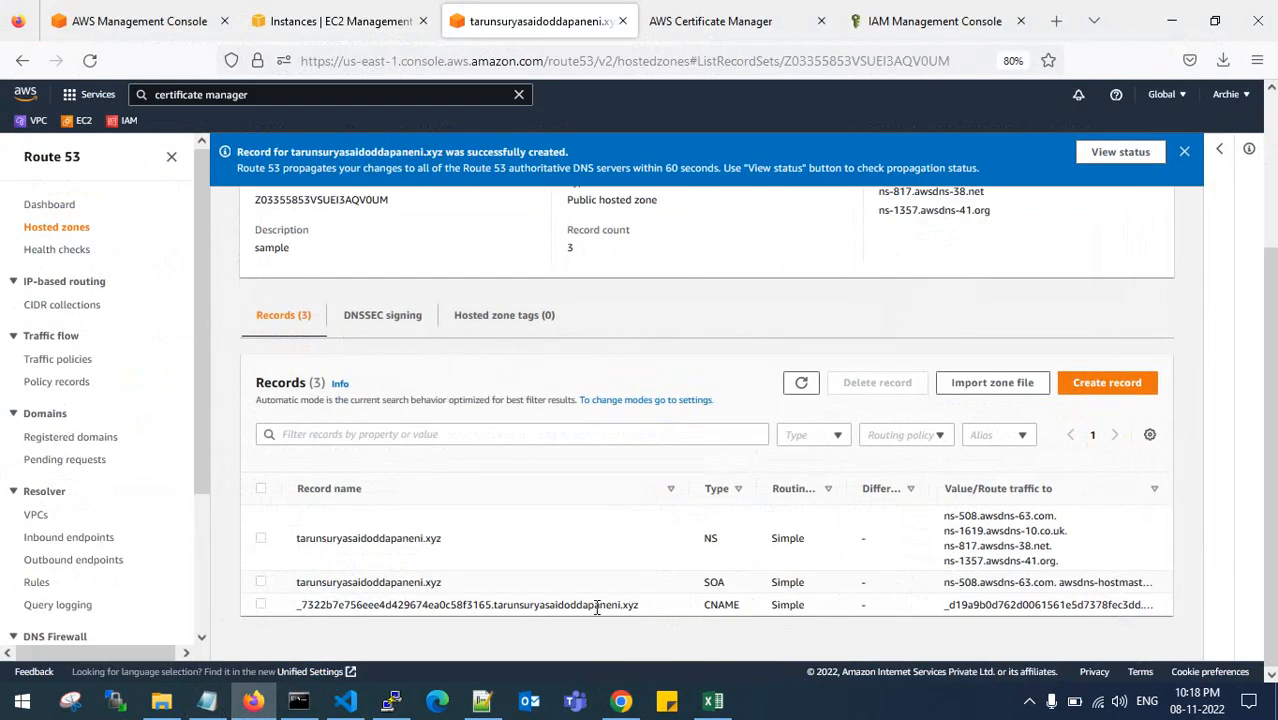
left_click(621, 700)
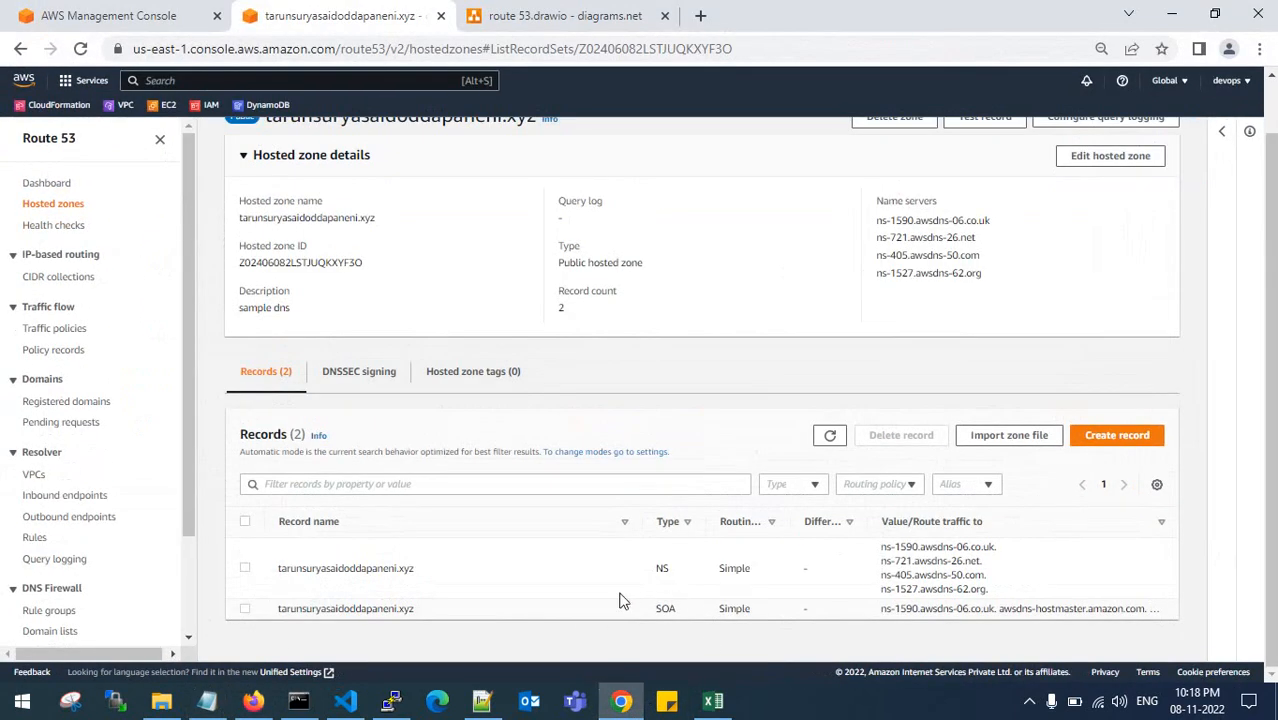
left_click(1171, 14)
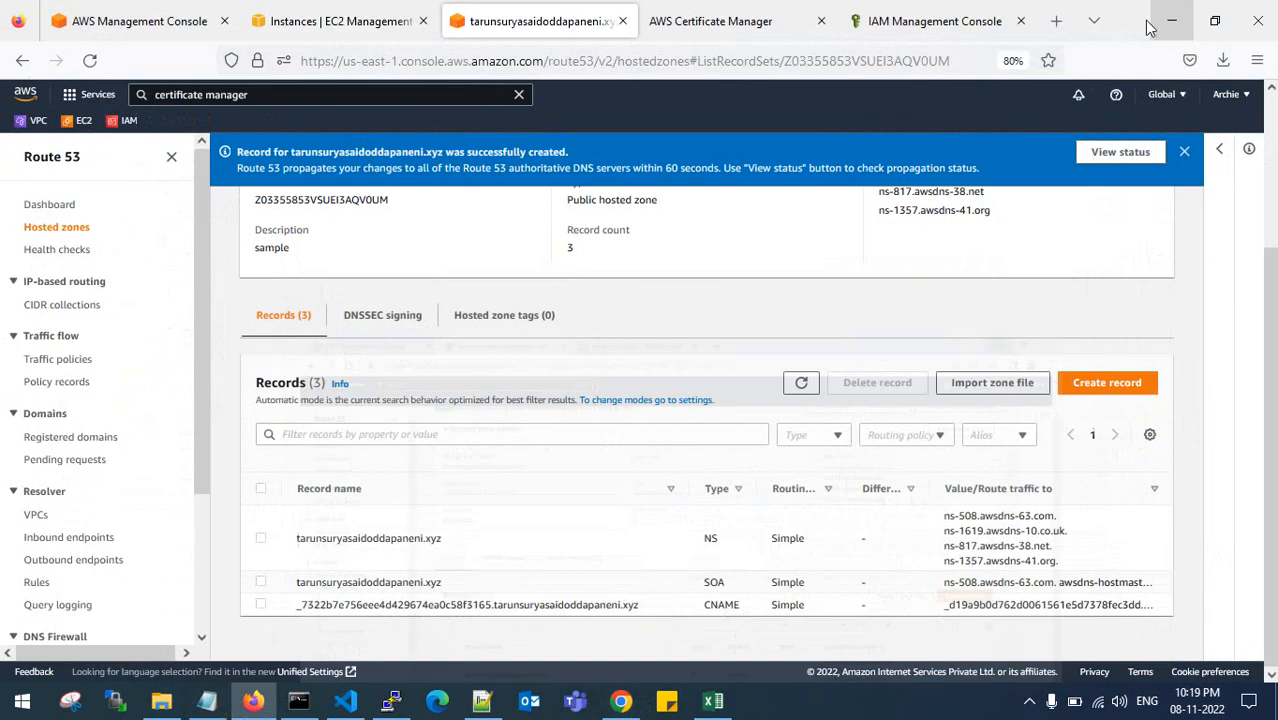
left_click(1172, 19)
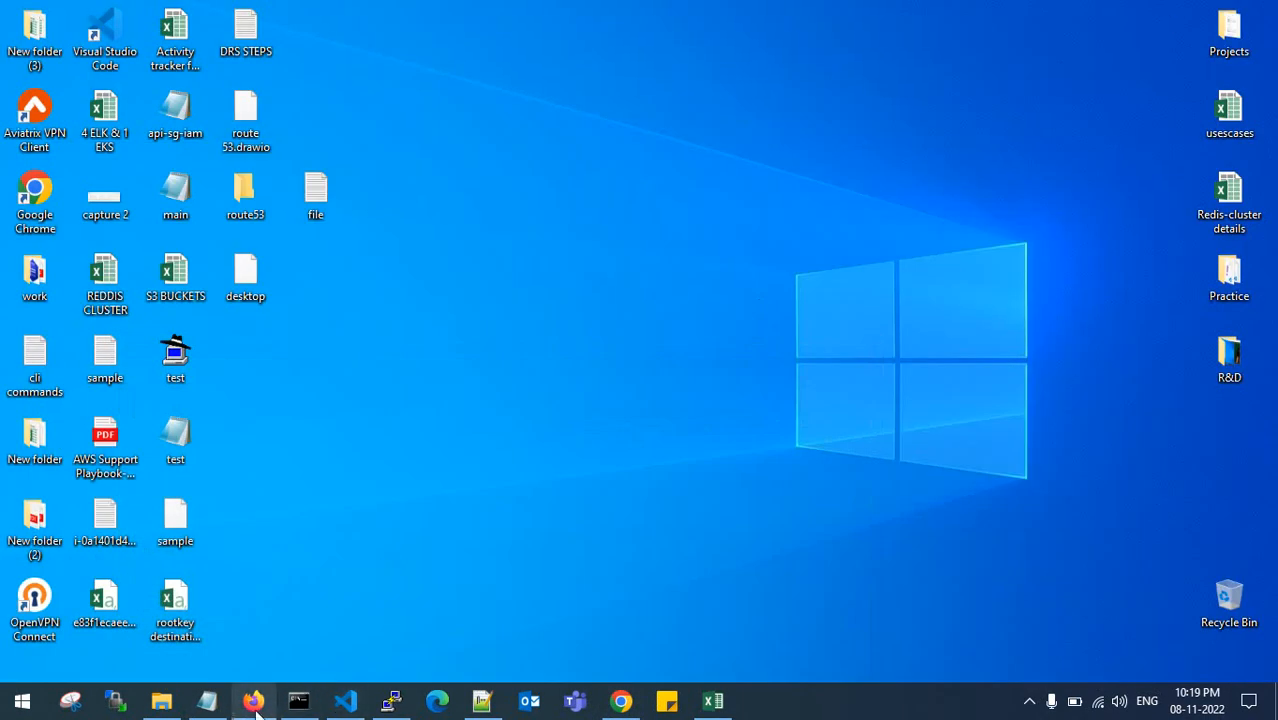
Find step 4 in the route53 records migration notes, select its full change-resource-record-sets command line and minimize Notepad.
left_click(207, 700)
scroll(254, 292, "down", 5)
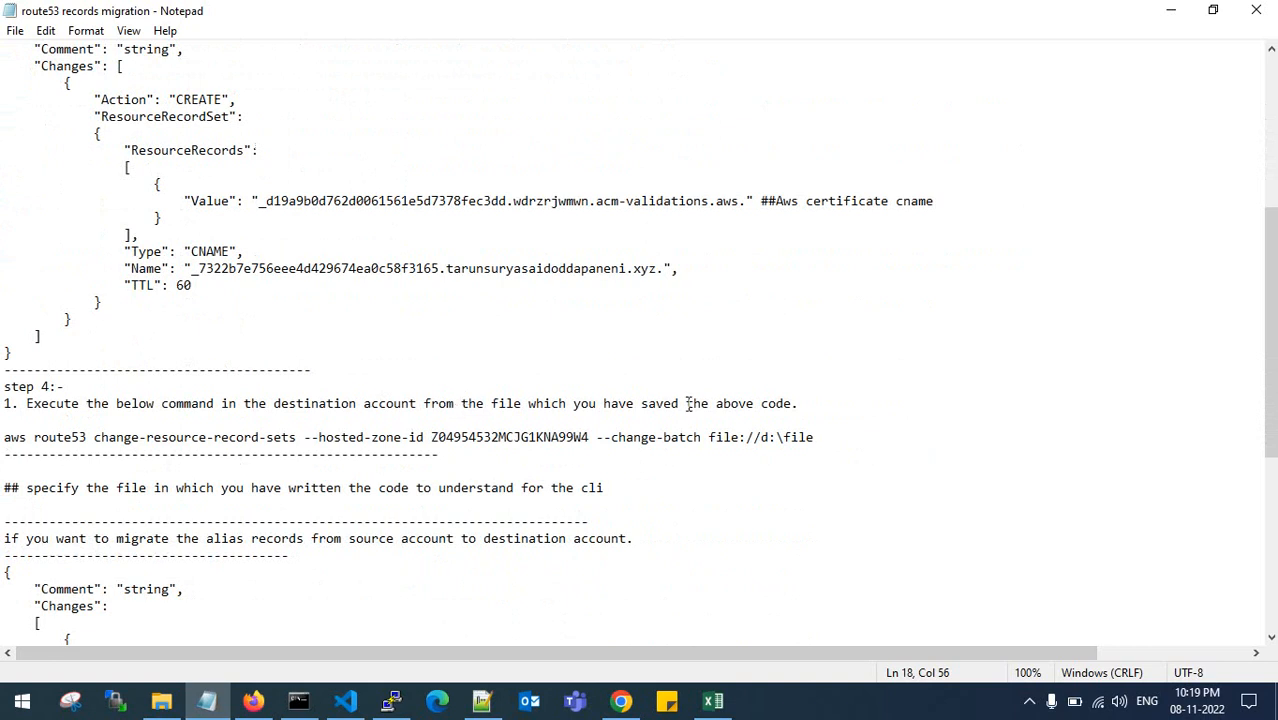
left_click(5, 437)
left_click(536, 437, "shift")
left_click_drag(536, 437, 822, 437)
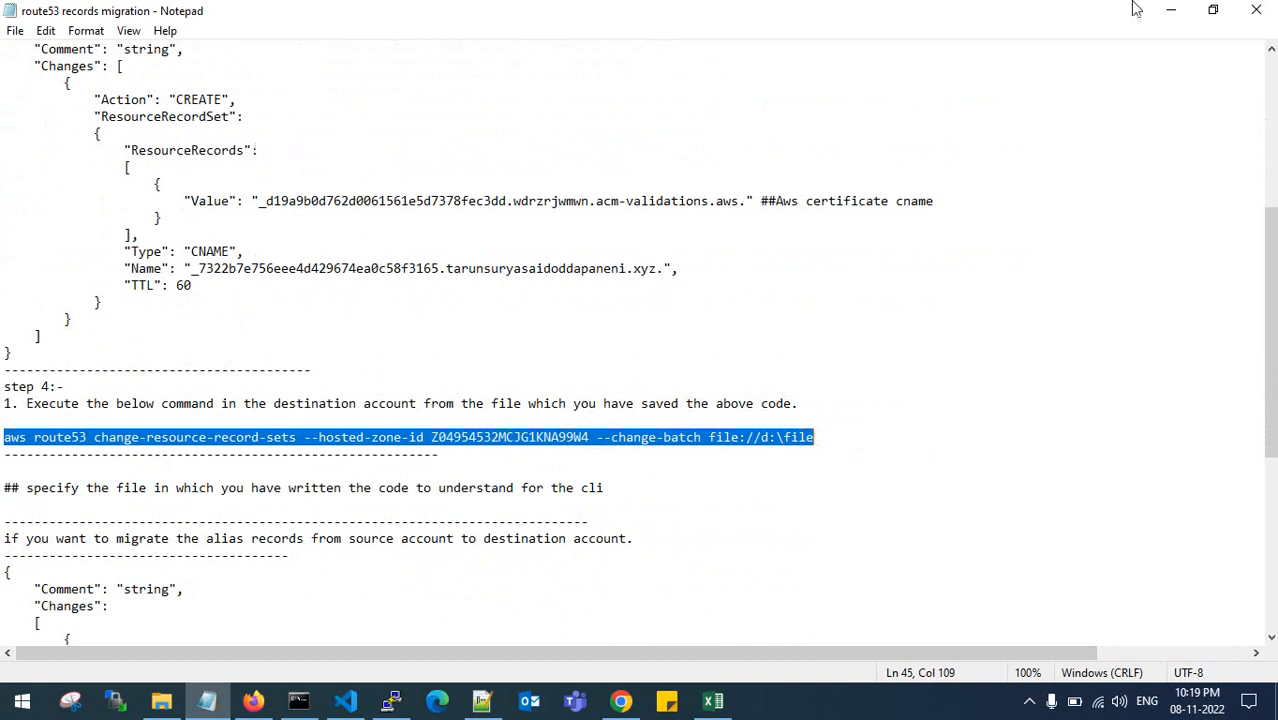
left_click(1171, 10)
Copy the entire CNAME change JSON from the sample file in Visual Studio Code and minimize the editor.
left_click(345, 701)
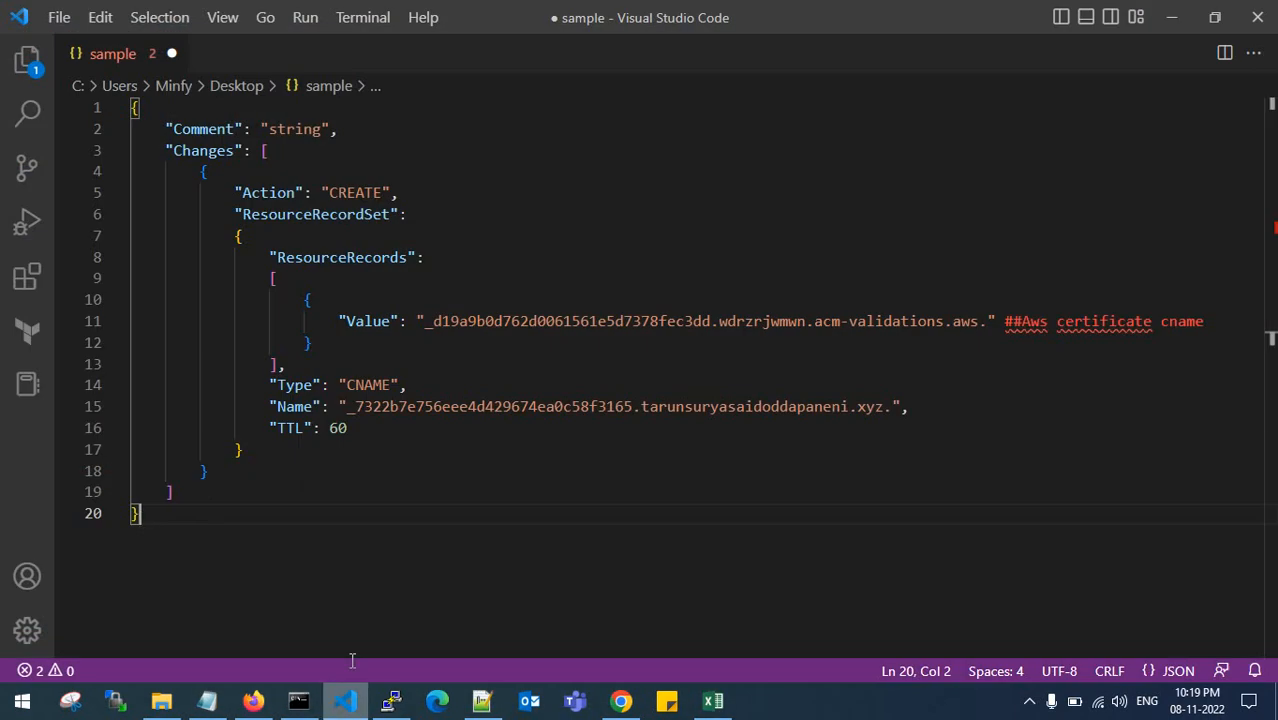
left_click_drag(140, 513, 117, 106)
key("ctrl+c")
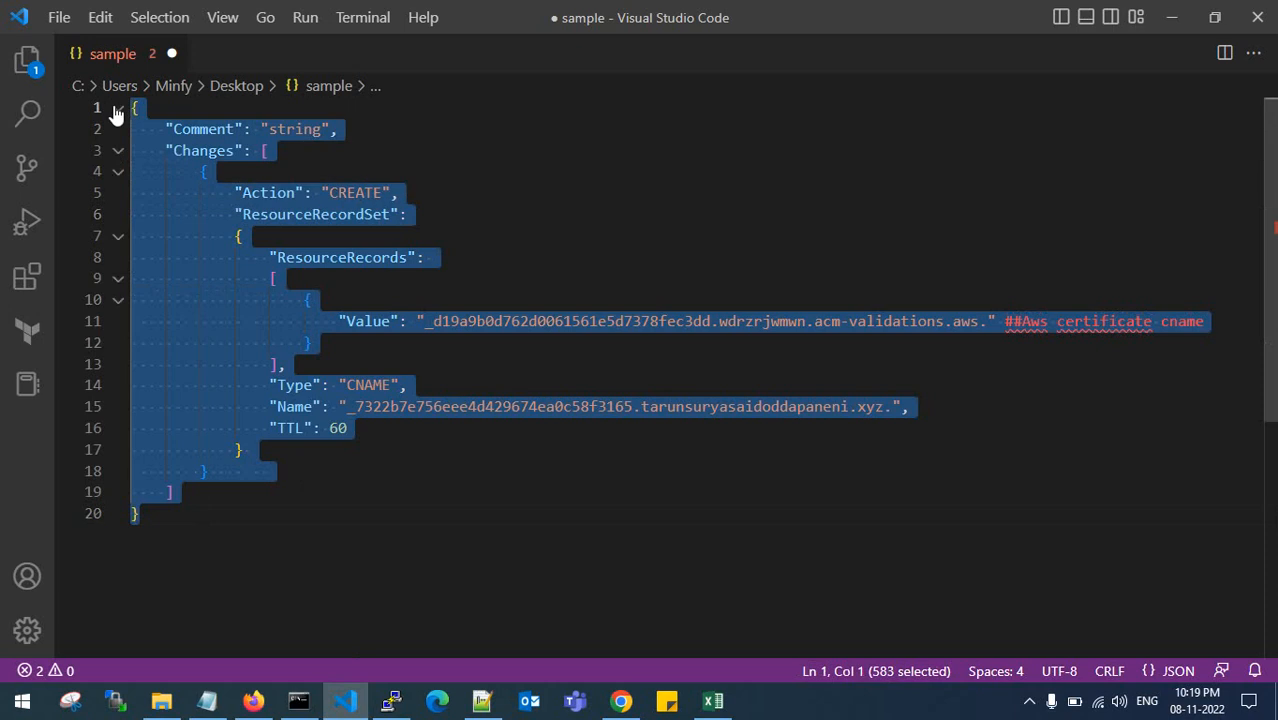
left_click(1168, 18)
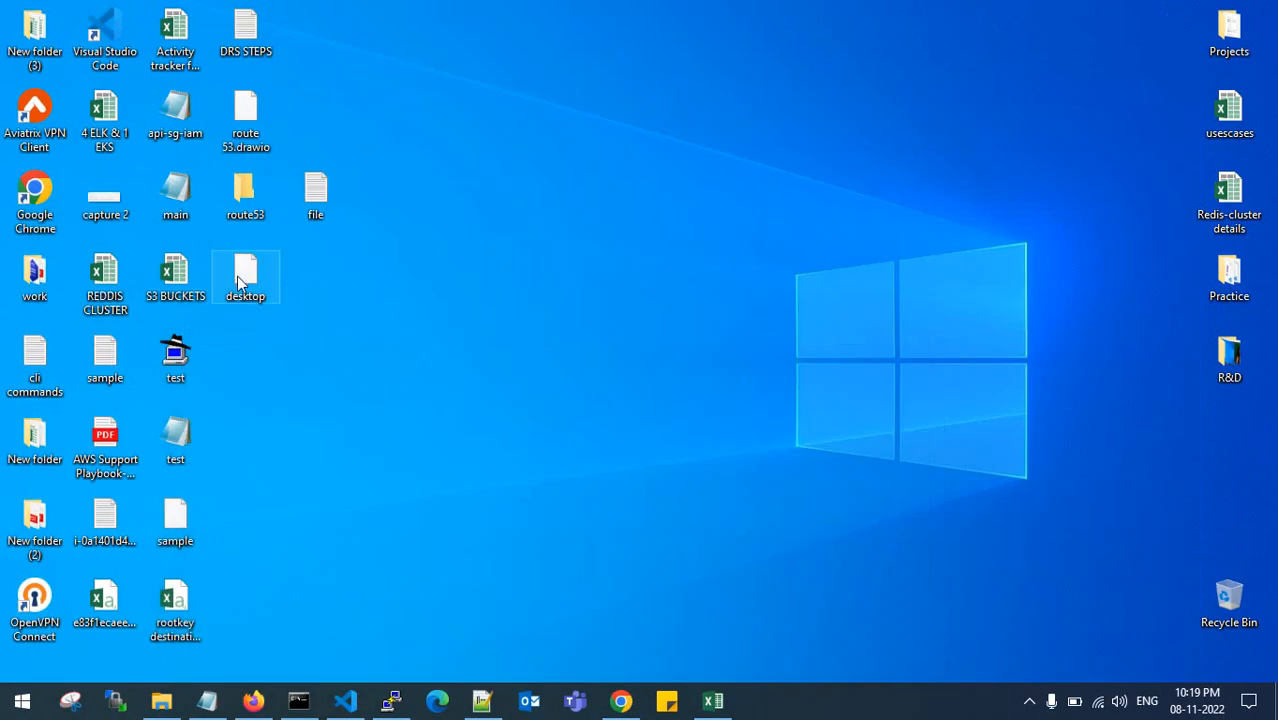
Replace the exported record sets in the desktop file with the copied CNAME change JSON, then save and close the file.
double_click(241, 280)
double_click(585, 349)
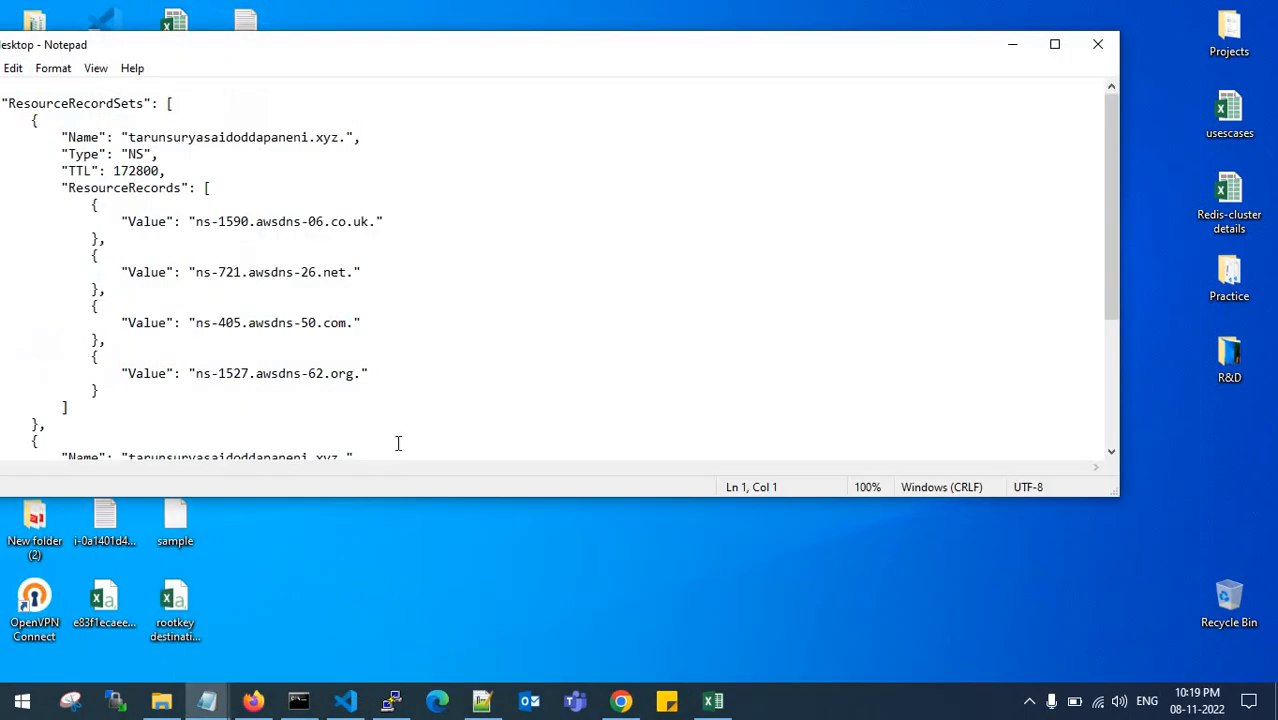
scroll(398, 440, "down", 3)
left_click_drag(40, 416, 2, 52)
key("ctrl+v")
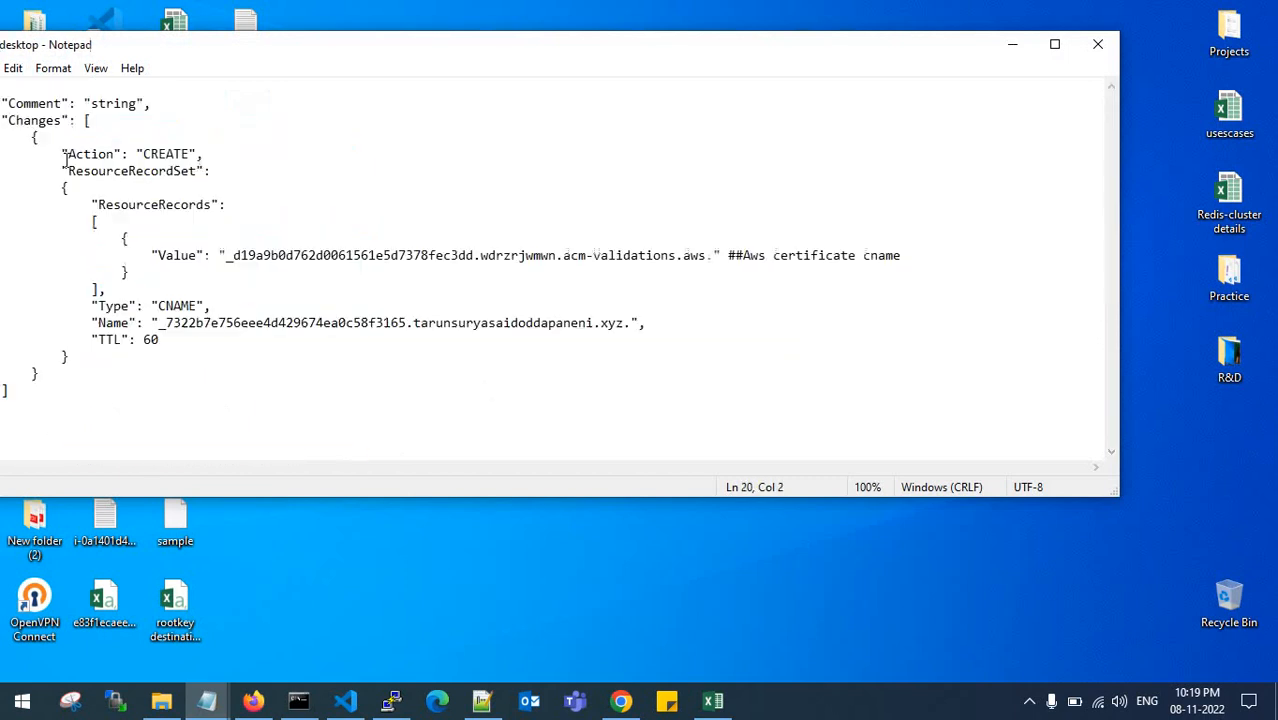
left_click_drag(378, 46, 510, 52)
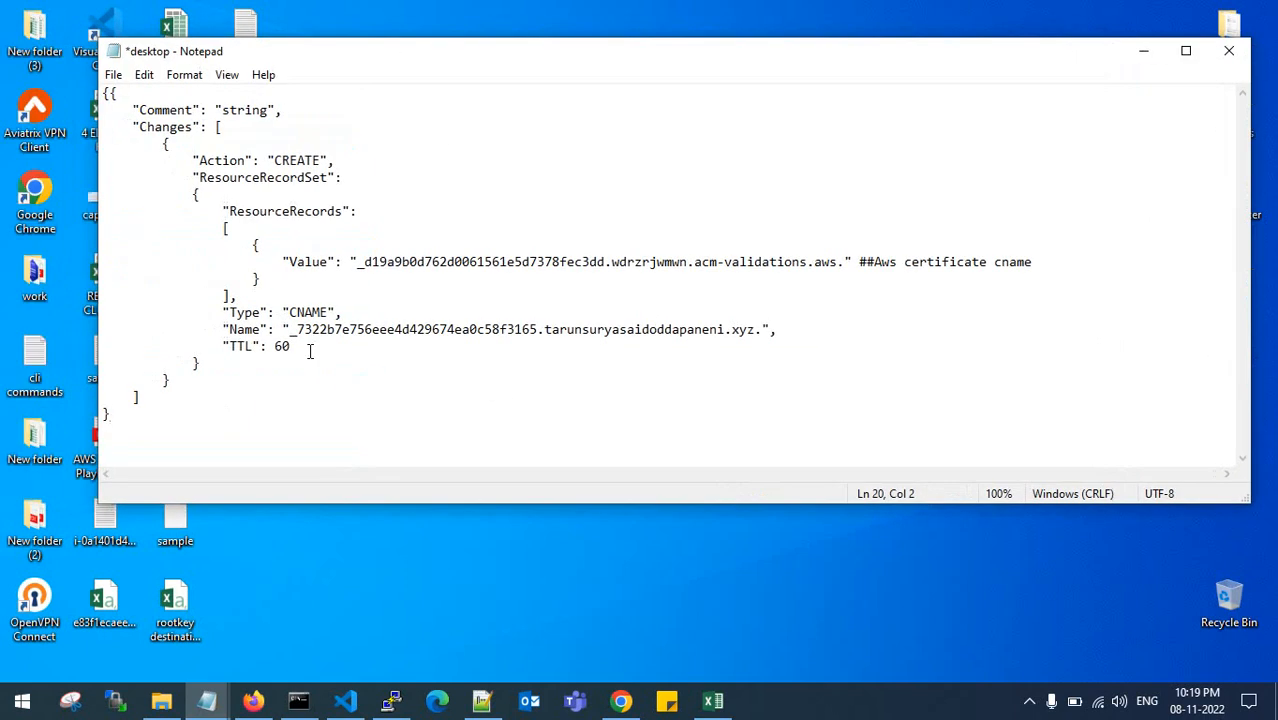
key("ctrl+s")
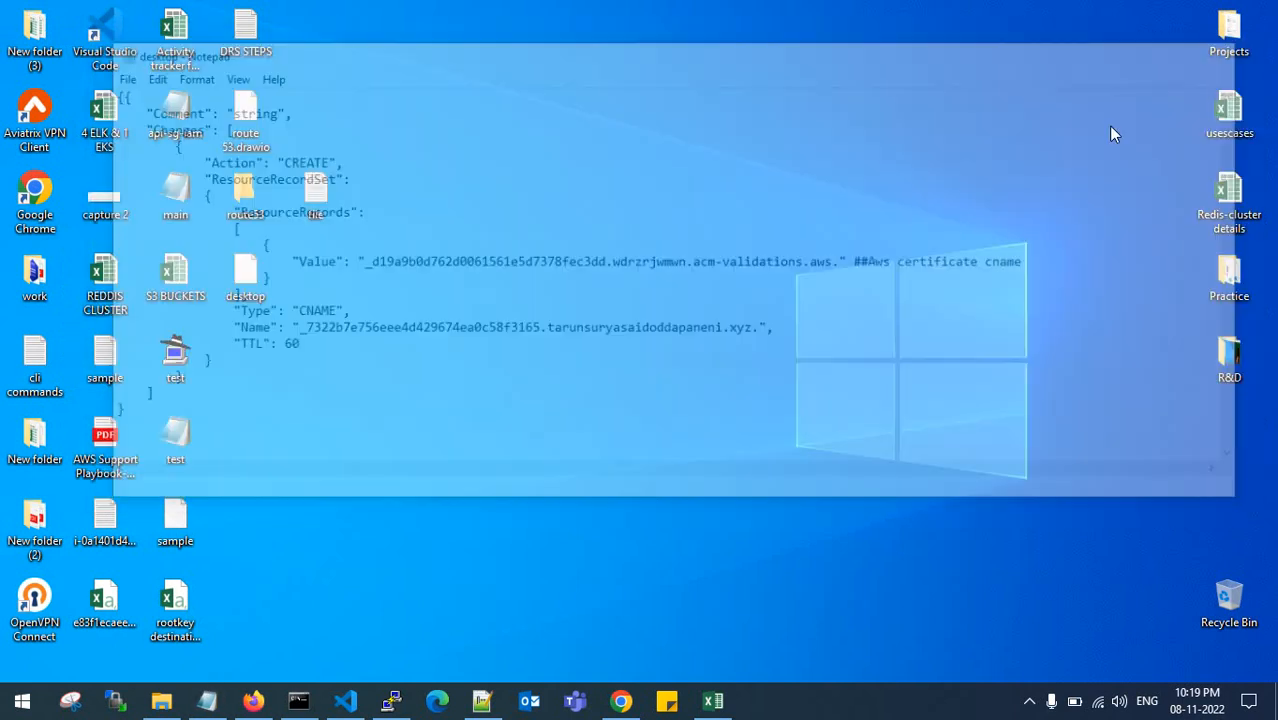
left_click(1229, 50)
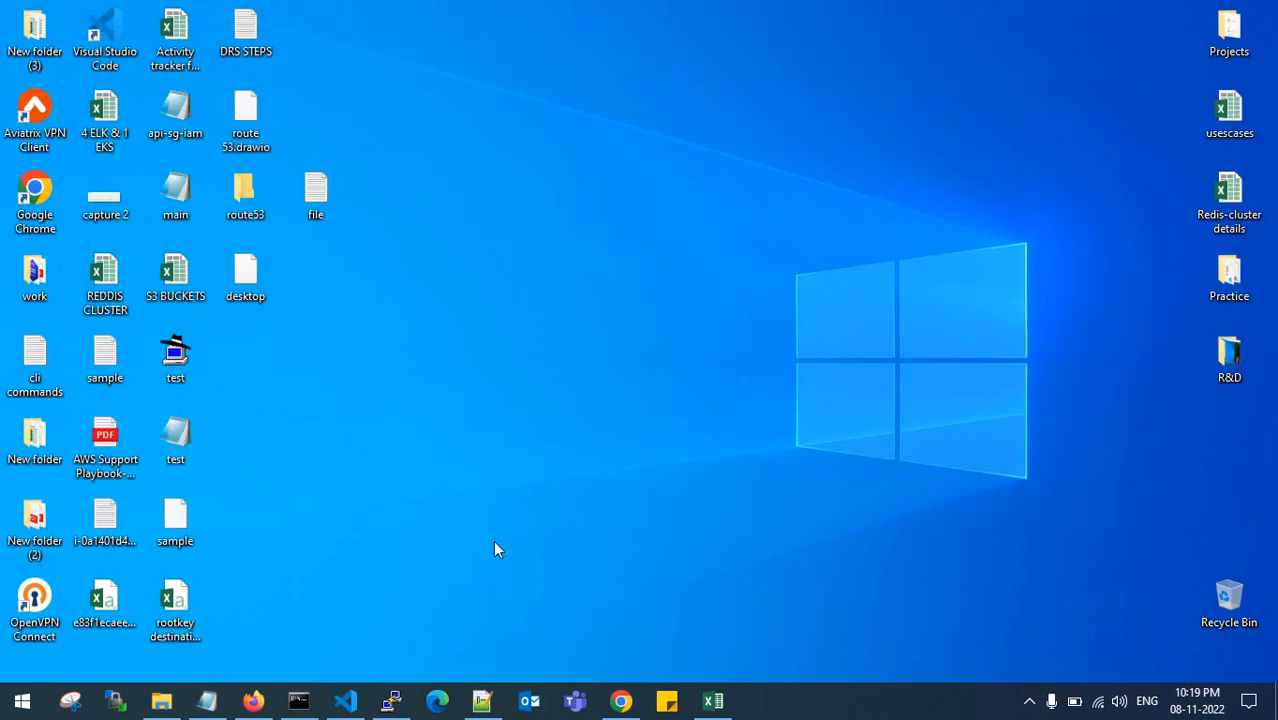
Copy the change-resource-record-sets command from the migration notes and paste it at the Command Prompt.
left_click(298, 700)
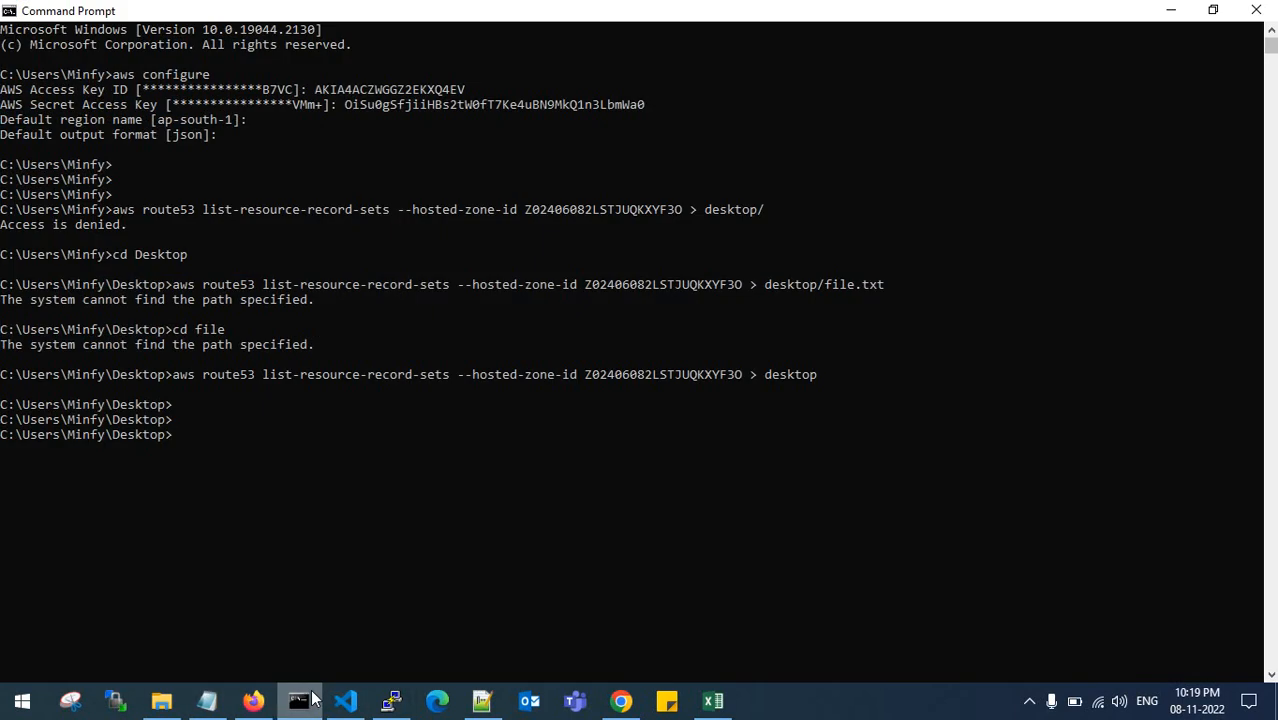
left_click(212, 702)
right_click(624, 444)
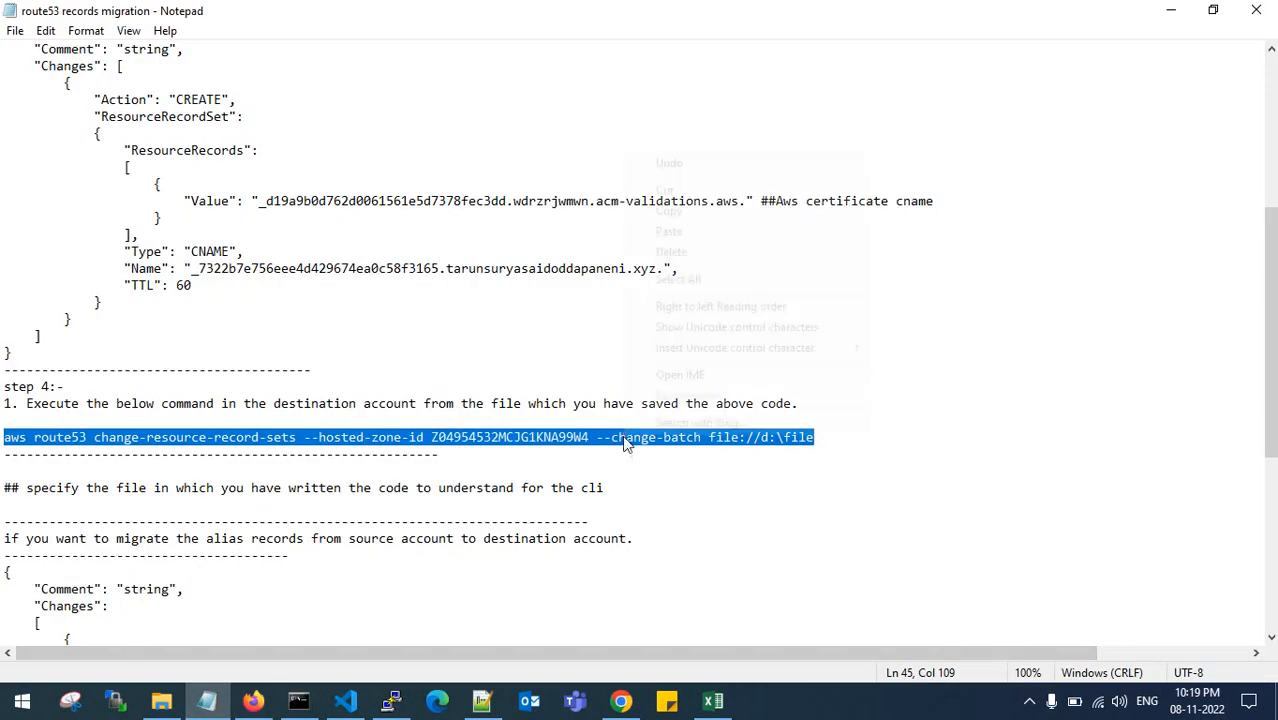
left_click(680, 211)
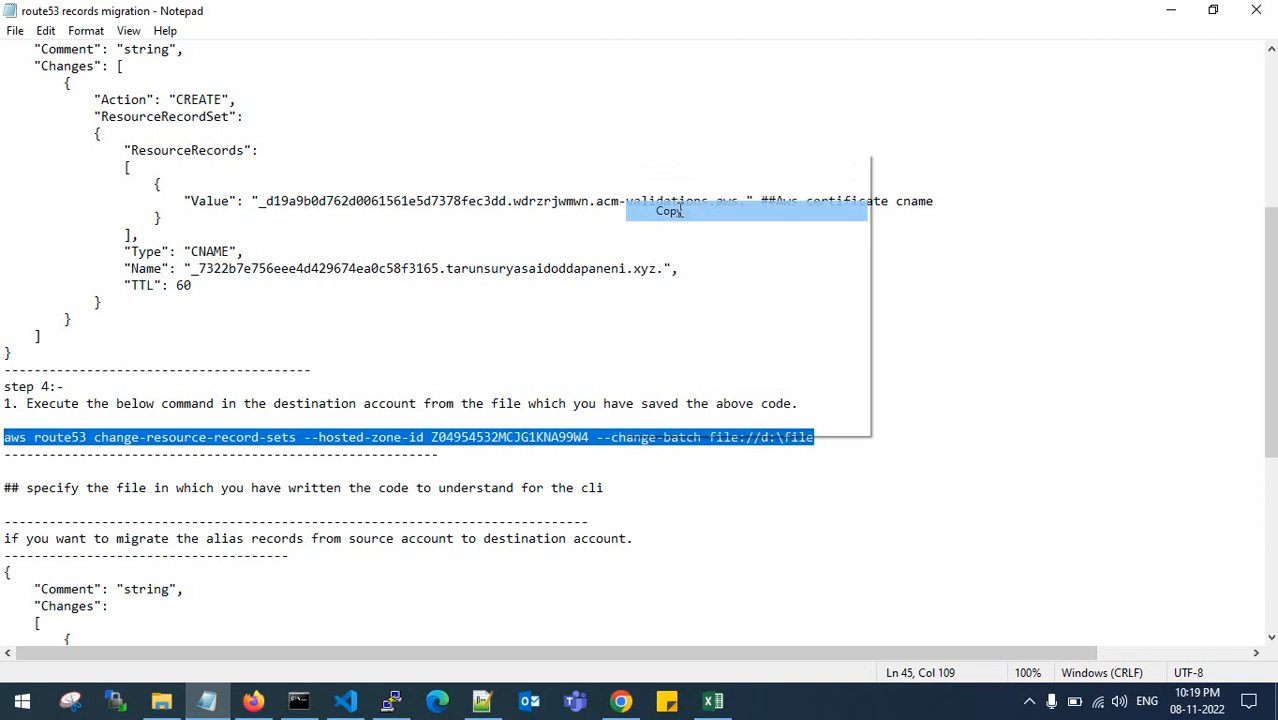
left_click(1171, 18)
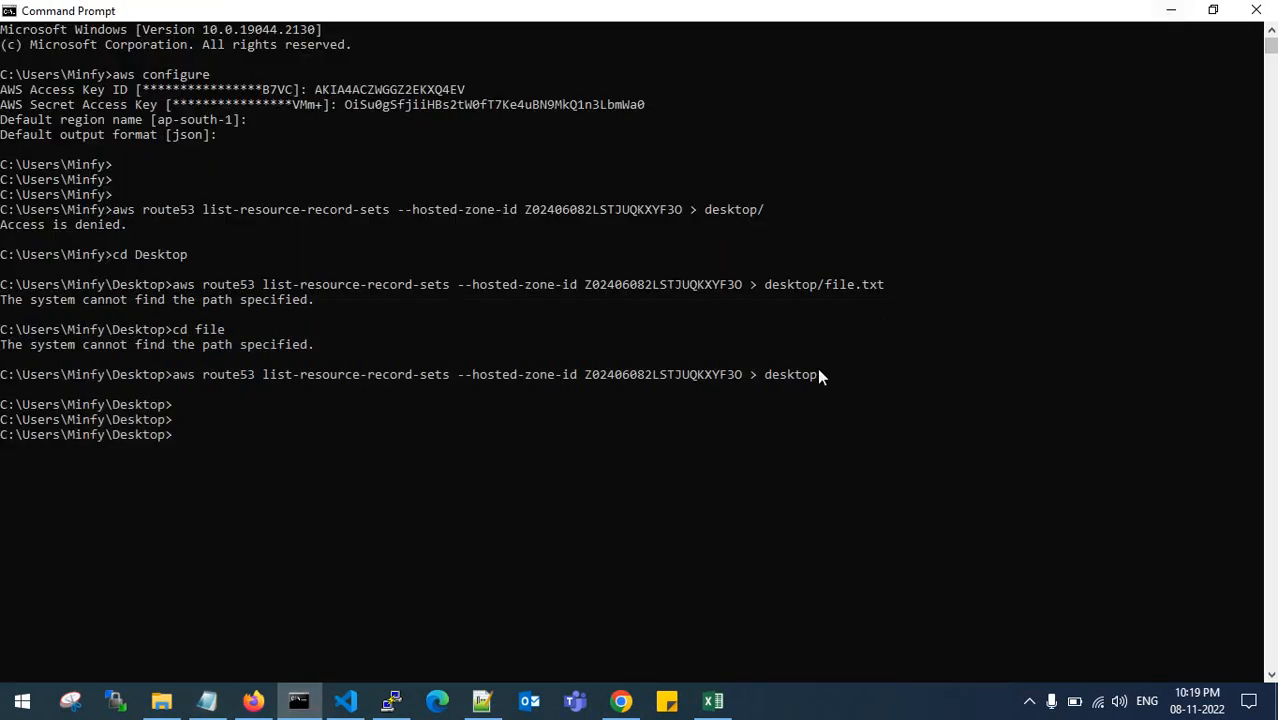
right_click(572, 481)
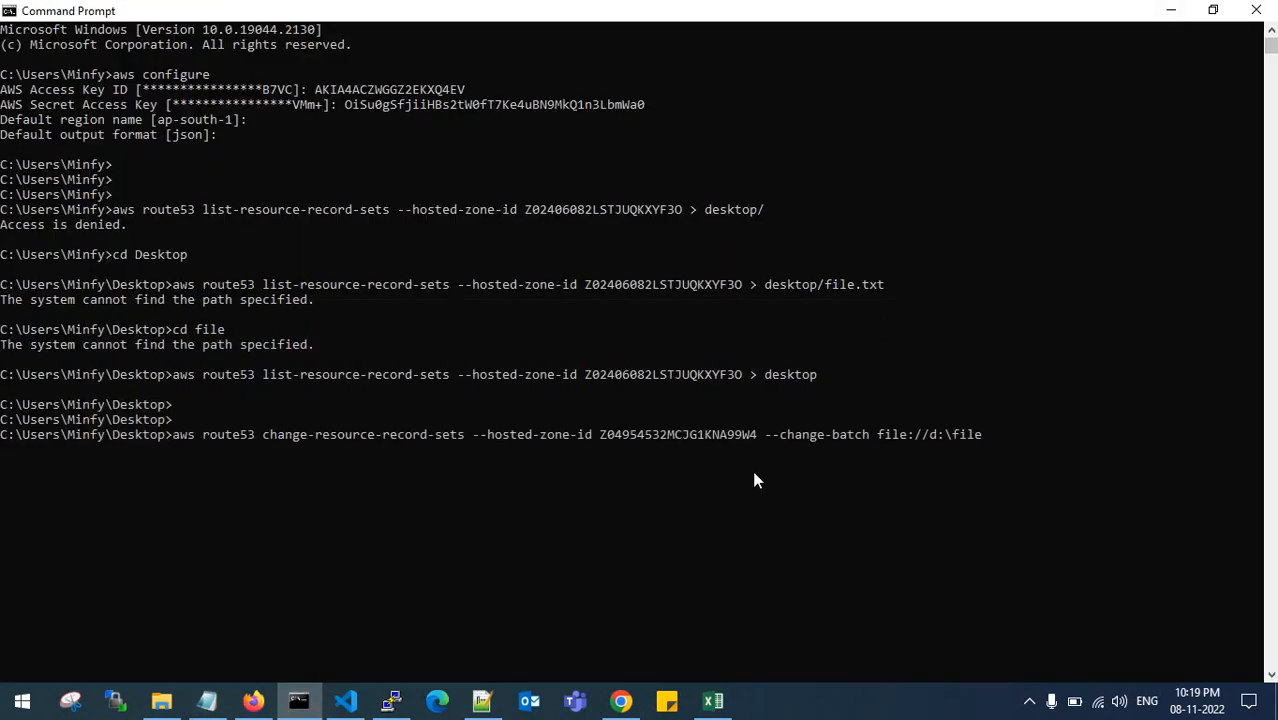
Replace the hosted zone ID in the pasted command with Z02406082LSTJUQKXYF3O, copied from the destination zone's details in Chrome.
key("Left")
key("Left")
key("Left")
key("Left")
key("Left")
key("Left")
key("Left")
key("Left")
key("Left")
key("Left")
key("Left")
key("Left")
key("Left")
key("Left")
key("Left")
key("Left")
key("Left")
key("Left")
key("Left")
key("Left")
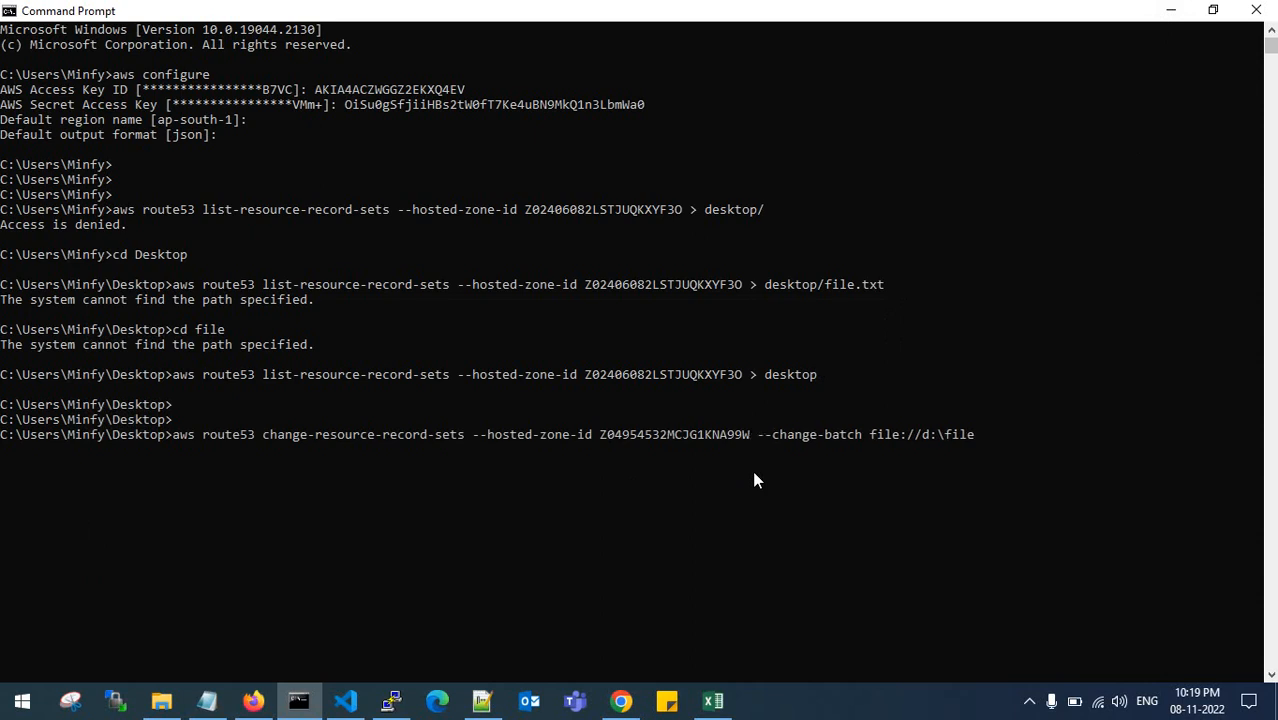
key("BackSpace")
key("BackSpace")
key("BackSpace")
key("BackSpace")
key("BackSpace")
key("BackSpace")
key("BackSpace")
key("BackSpace")
key("BackSpace")
key("BackSpace")
key("BackSpace")
key("BackSpace")
key("BackSpace")
key("BackSpace")
key("BackSpace")
key("BackSpace")
key("BackSpace")
key("BackSpace")
key("BackSpace")
key("BackSpace")
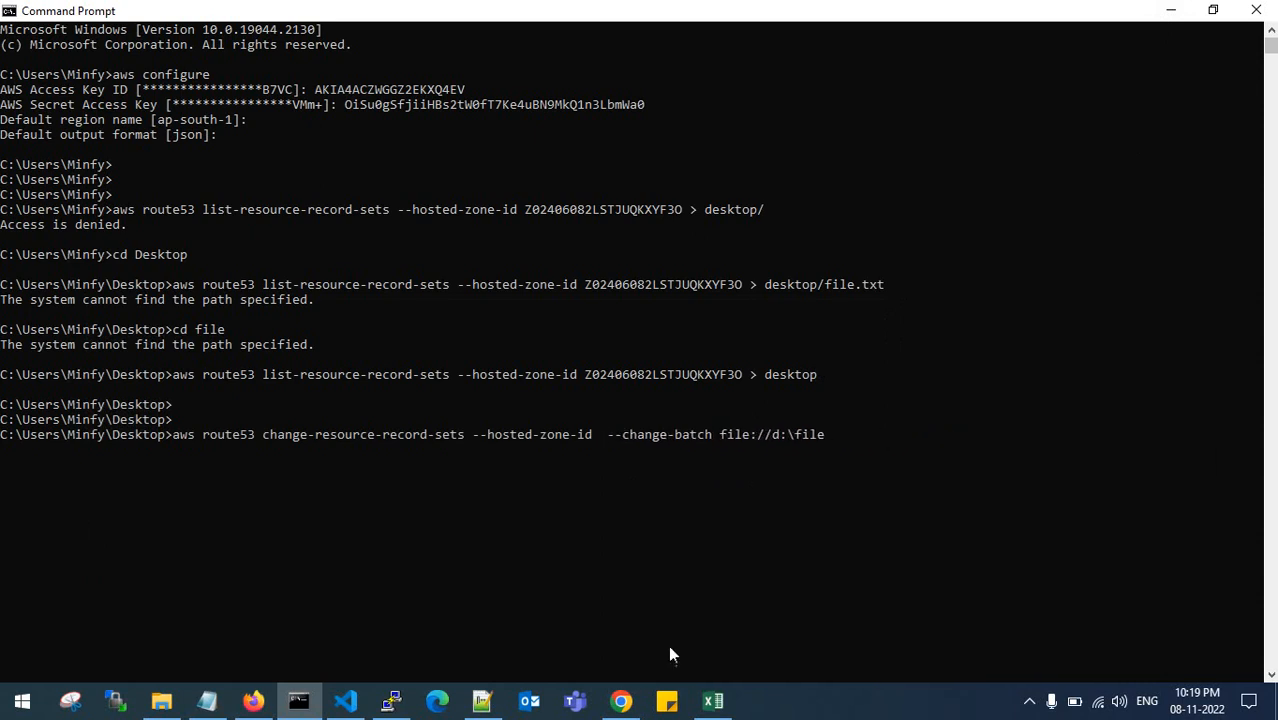
left_click(621, 700)
left_click_drag(378, 327, 238, 327)
key("ctrl+c")
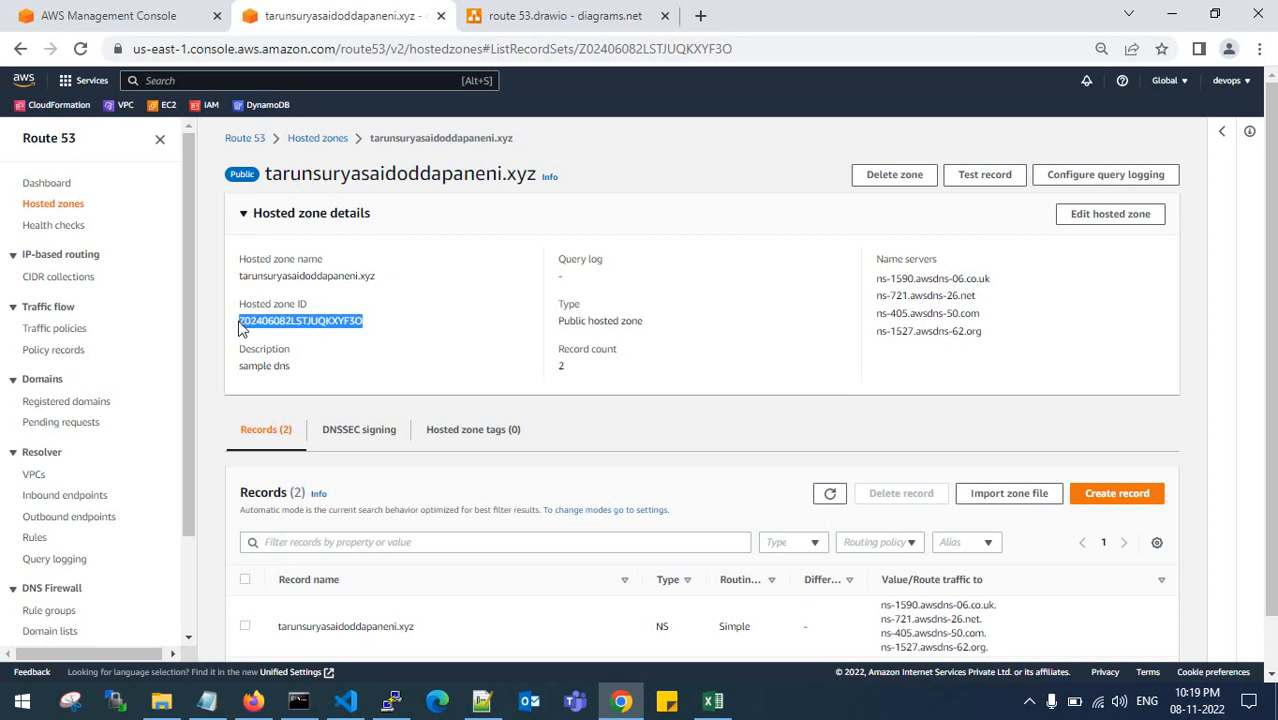
left_click(1170, 12)
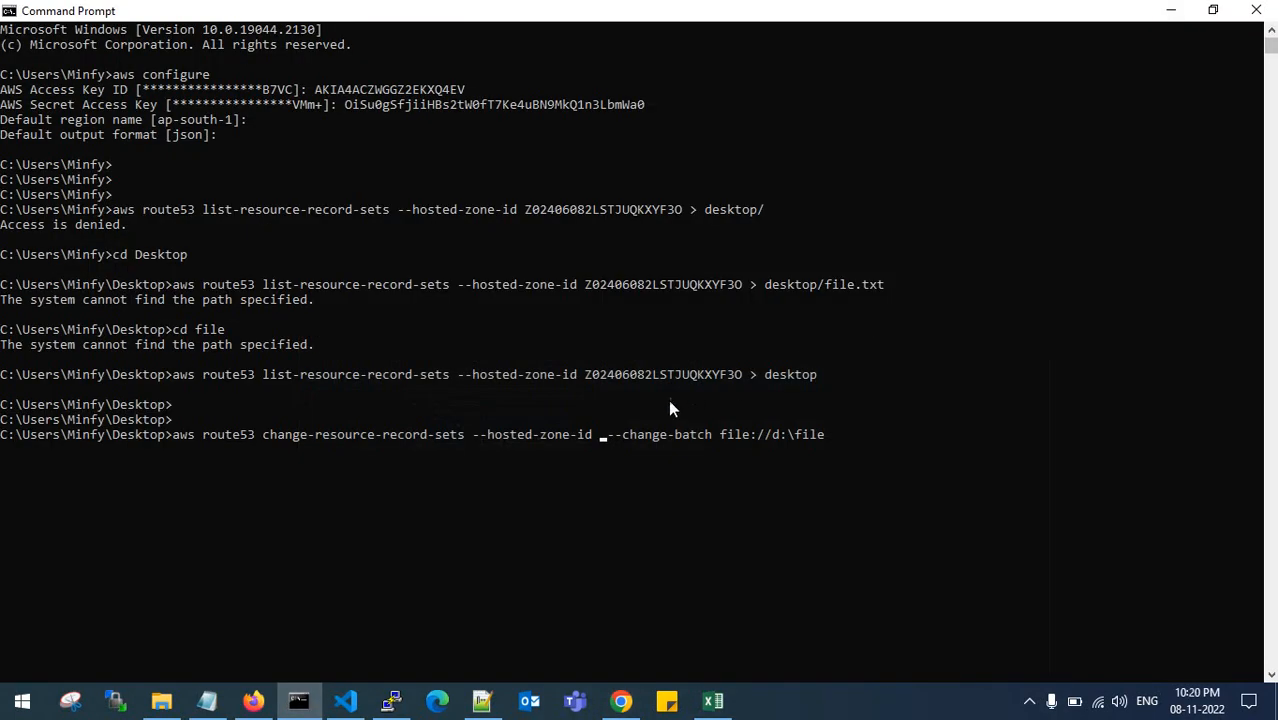
key("ctrl+v")
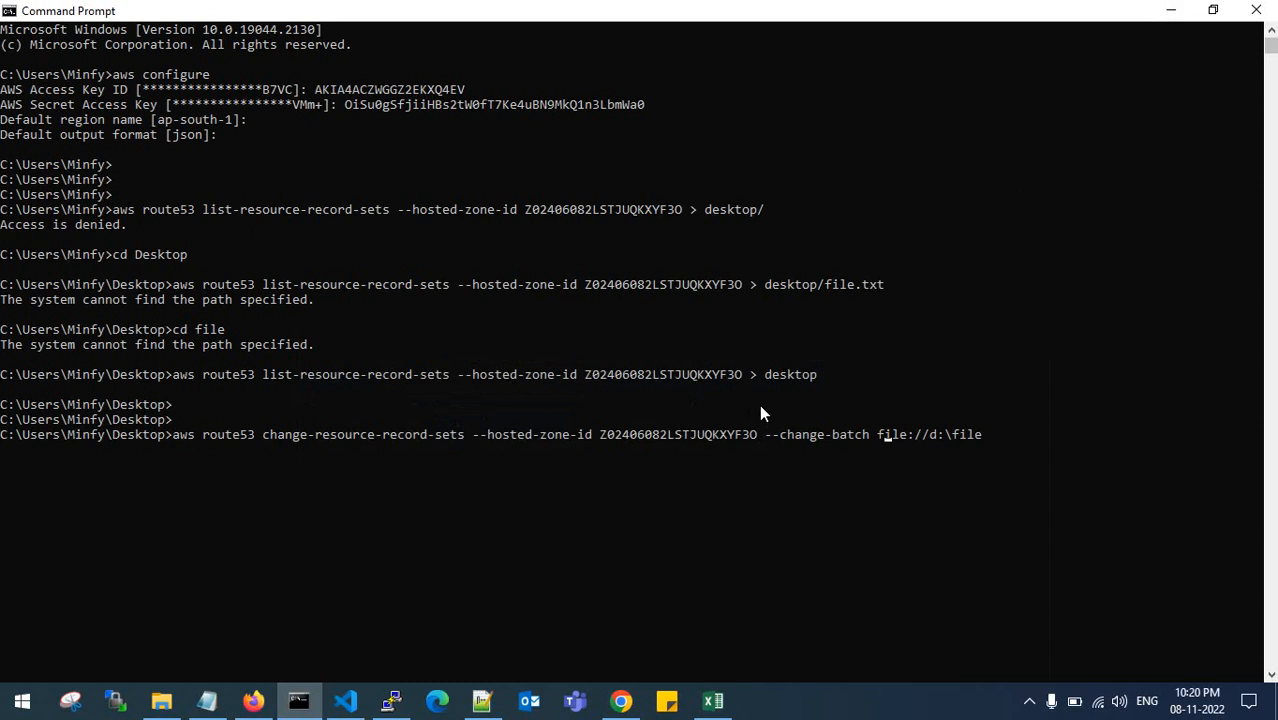
Set the command's change-batch path to file://c:\Users\Minfy\Desktop\desktop and run it.
key("Left")
key("Left")
type("e")
key("Tab")
type("\\Minfy\\D")
key("Tab")
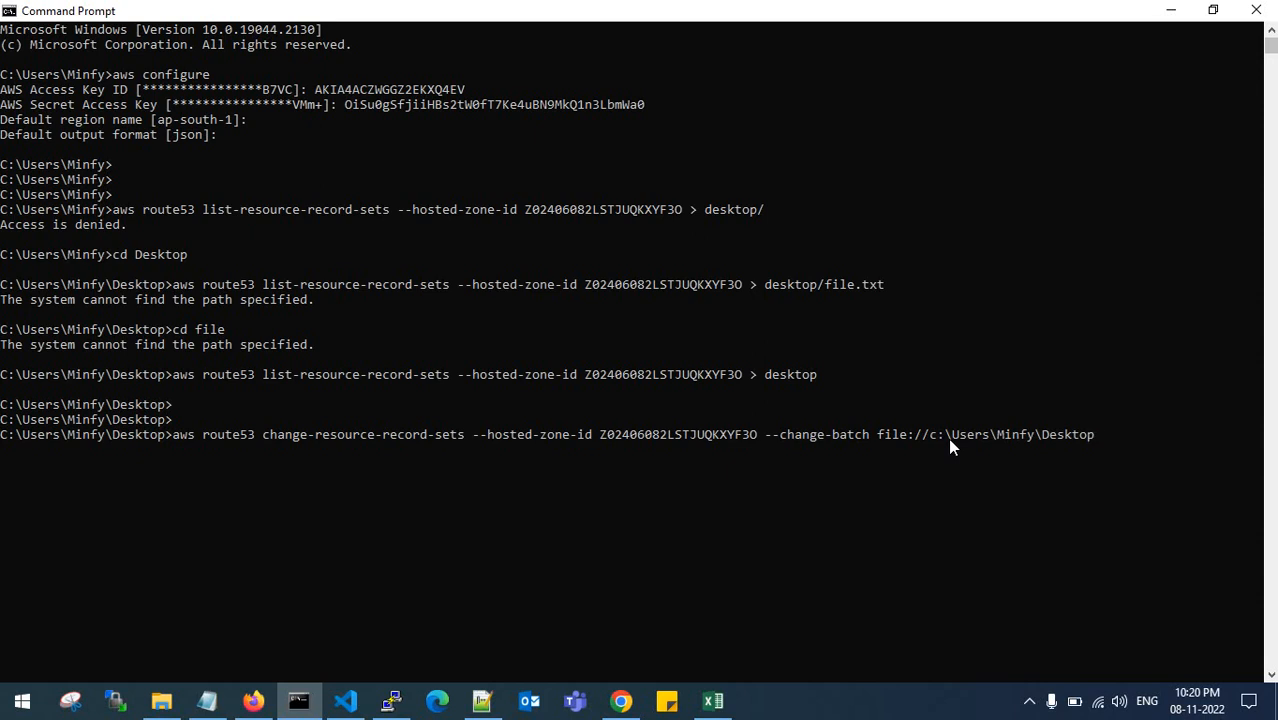
type("\\des")
key("Tab")
key("Return")
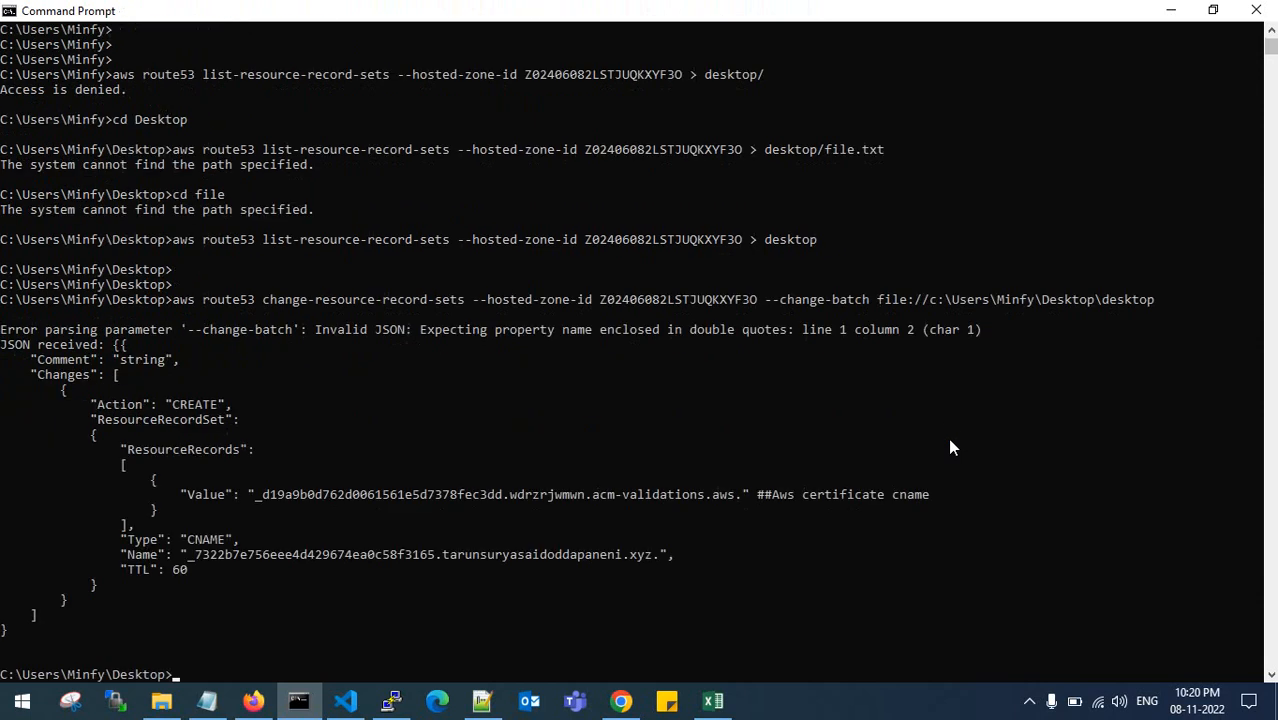
Check the command's JSON output against the step 4 and alias record sections of the migration notes, then switch to the Route 53 console.
scroll(79, 386, "down", 1)
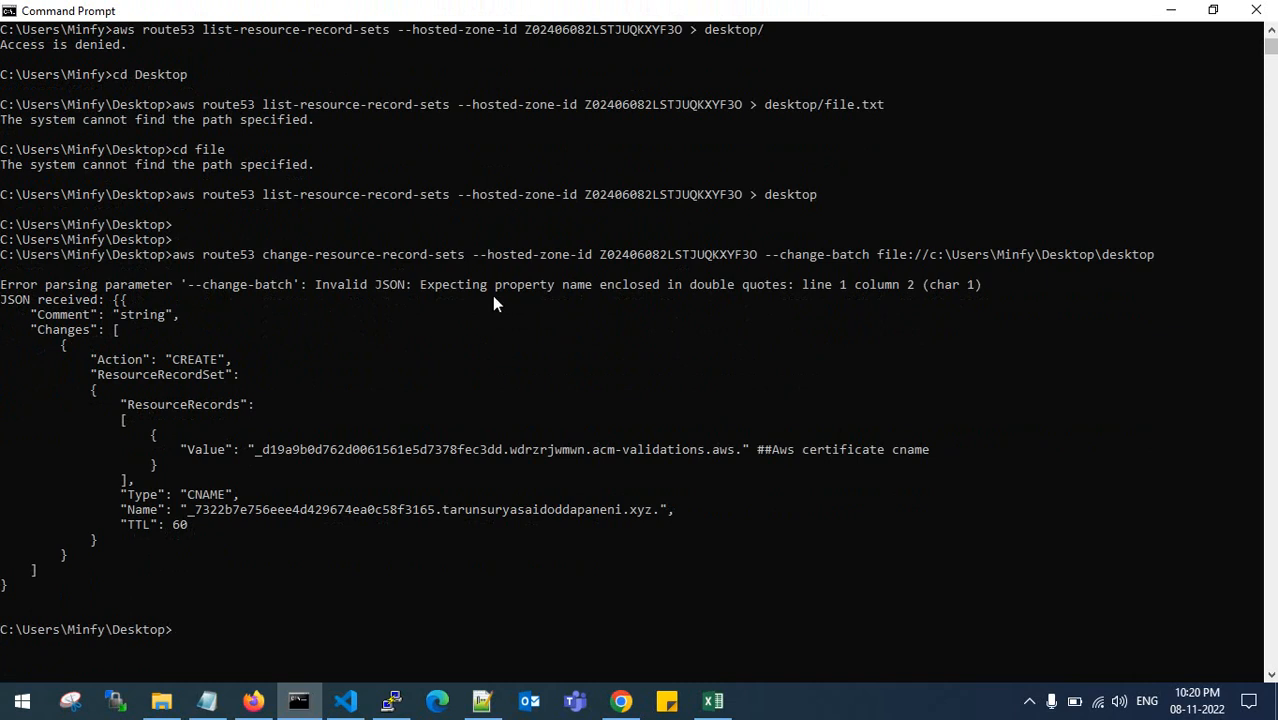
left_click(207, 700)
left_click(668, 455)
scroll(668, 455, "down", 1)
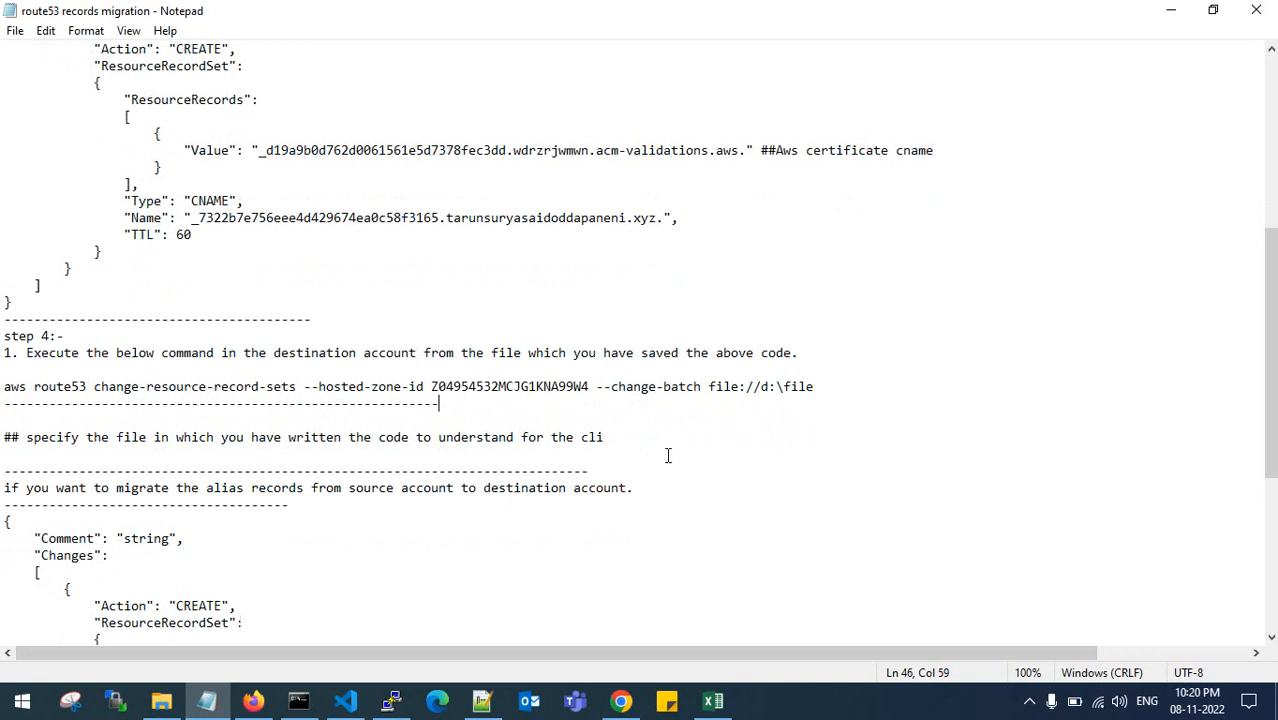
scroll(668, 455, "down", 5)
scroll(668, 455, "down", 2)
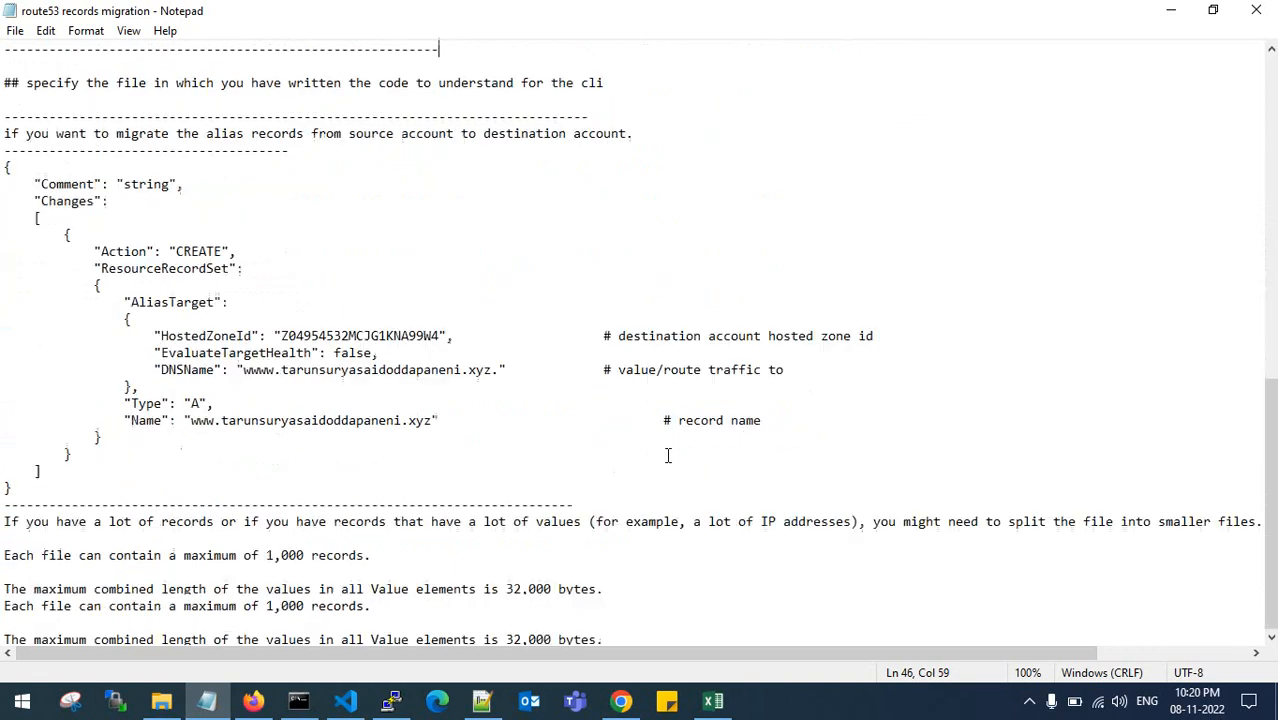
scroll(668, 455, "up", 5)
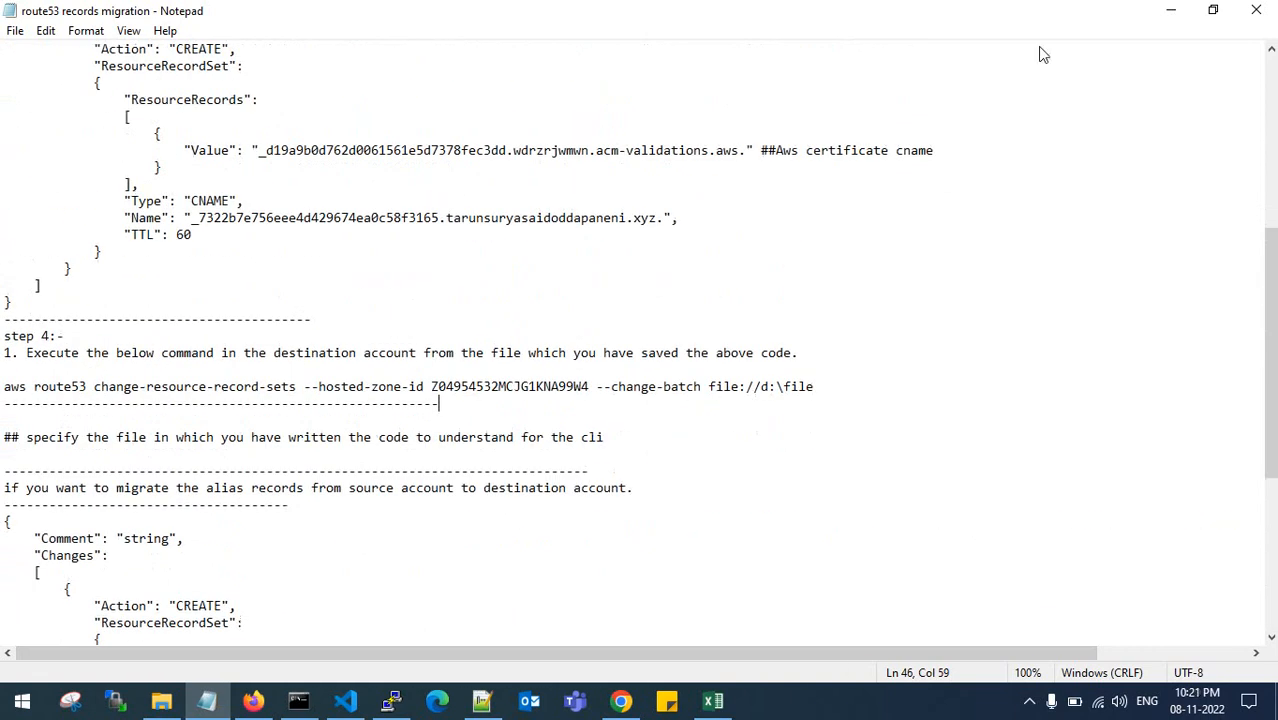
left_click(1171, 10)
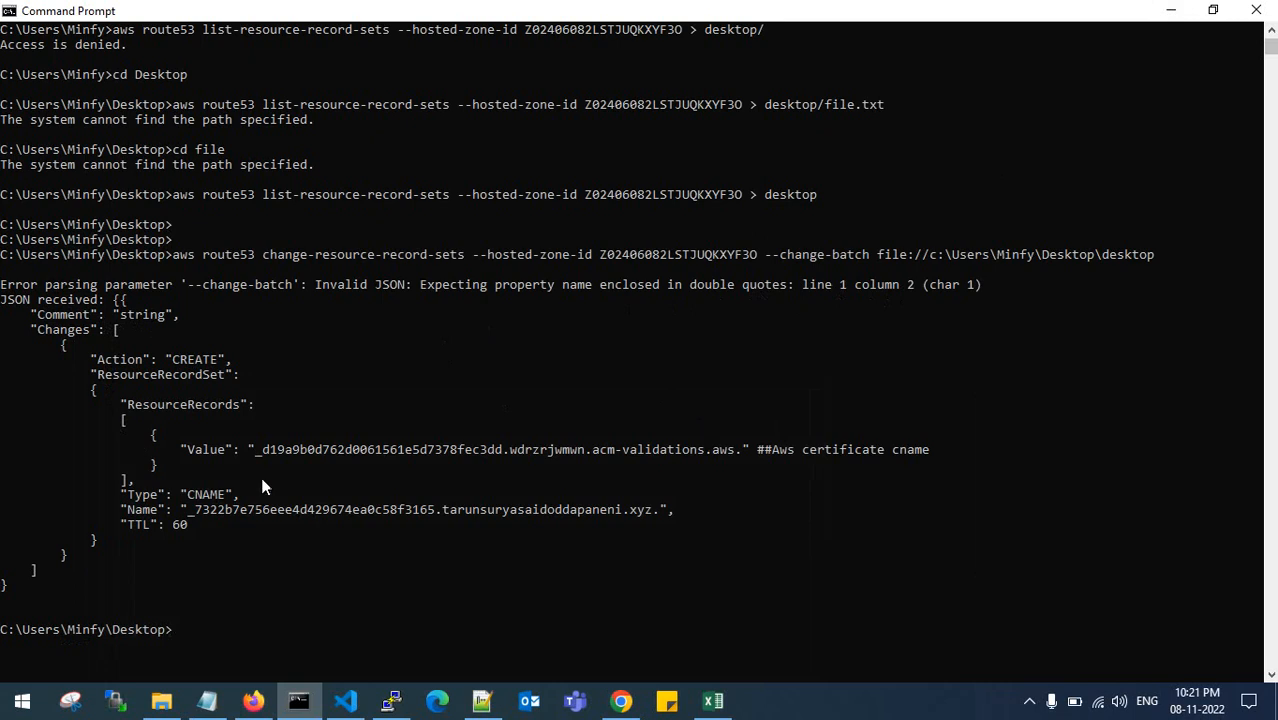
left_click(621, 703)
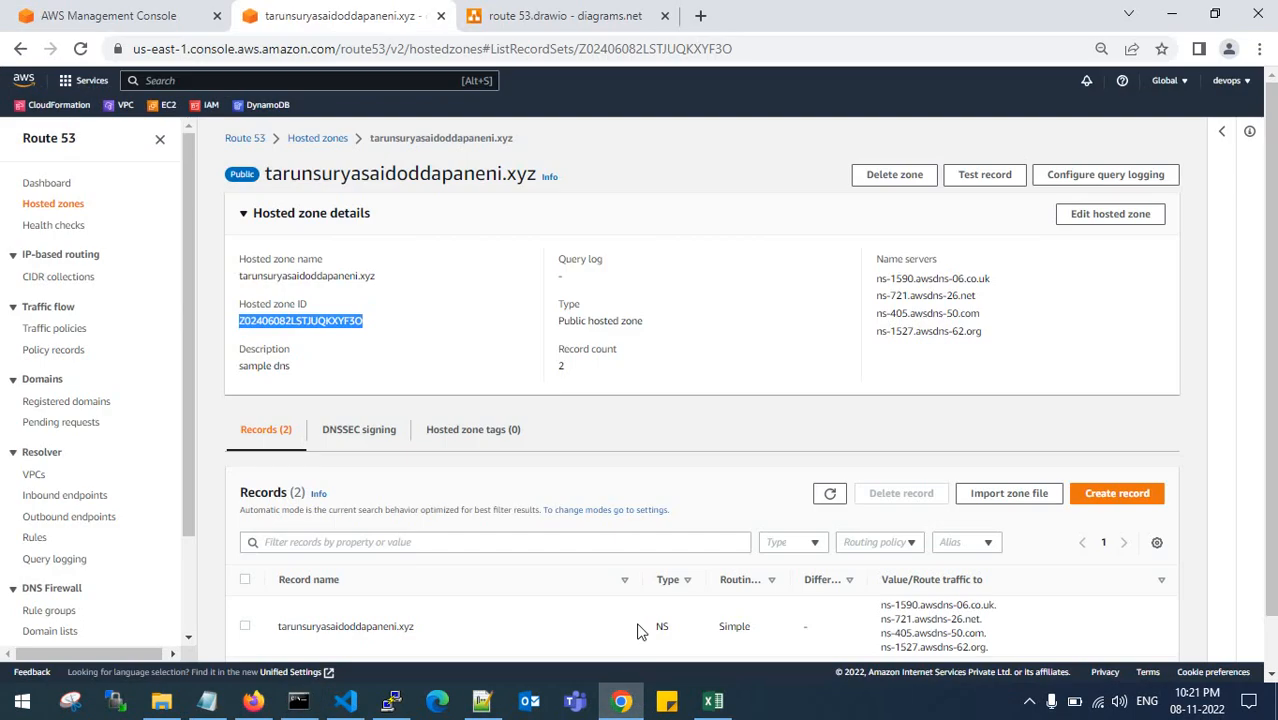
Refresh the destination hosted zone's record list in Route 53 and collapse the hosted zone details.
scroll(700, 467, "down", 1)
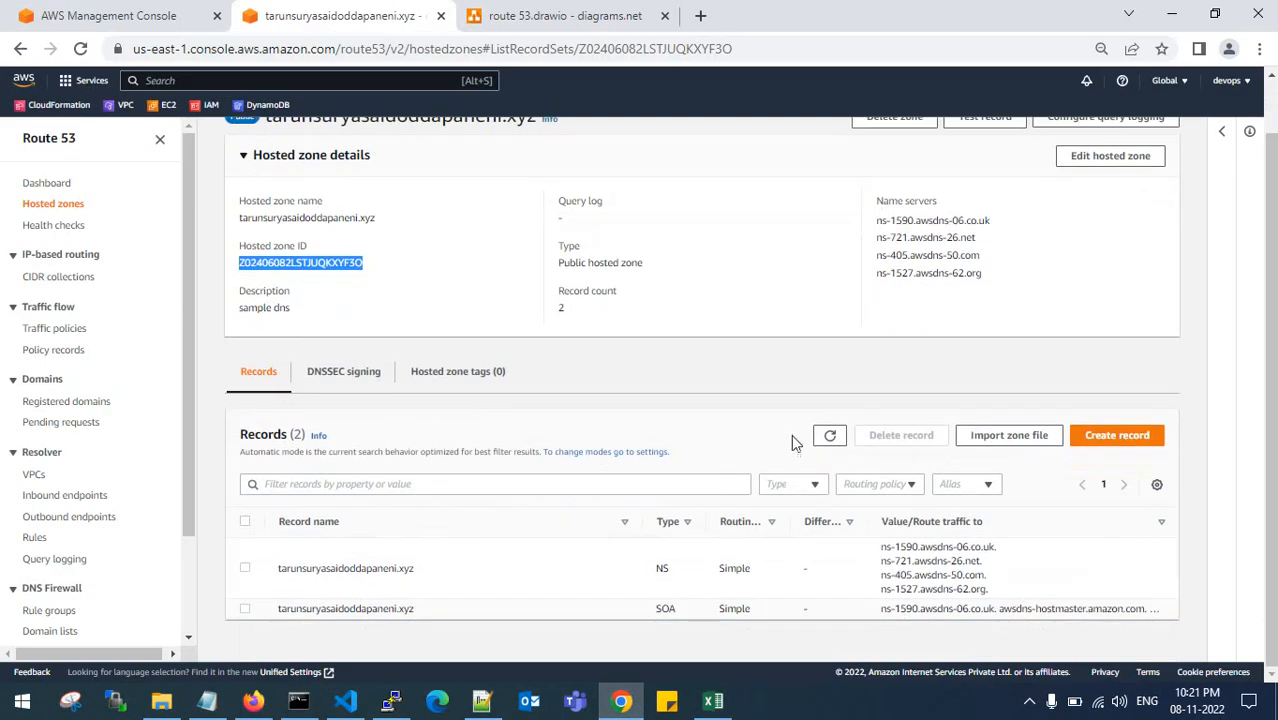
left_click(827, 436)
scroll(765, 445, "down", 1)
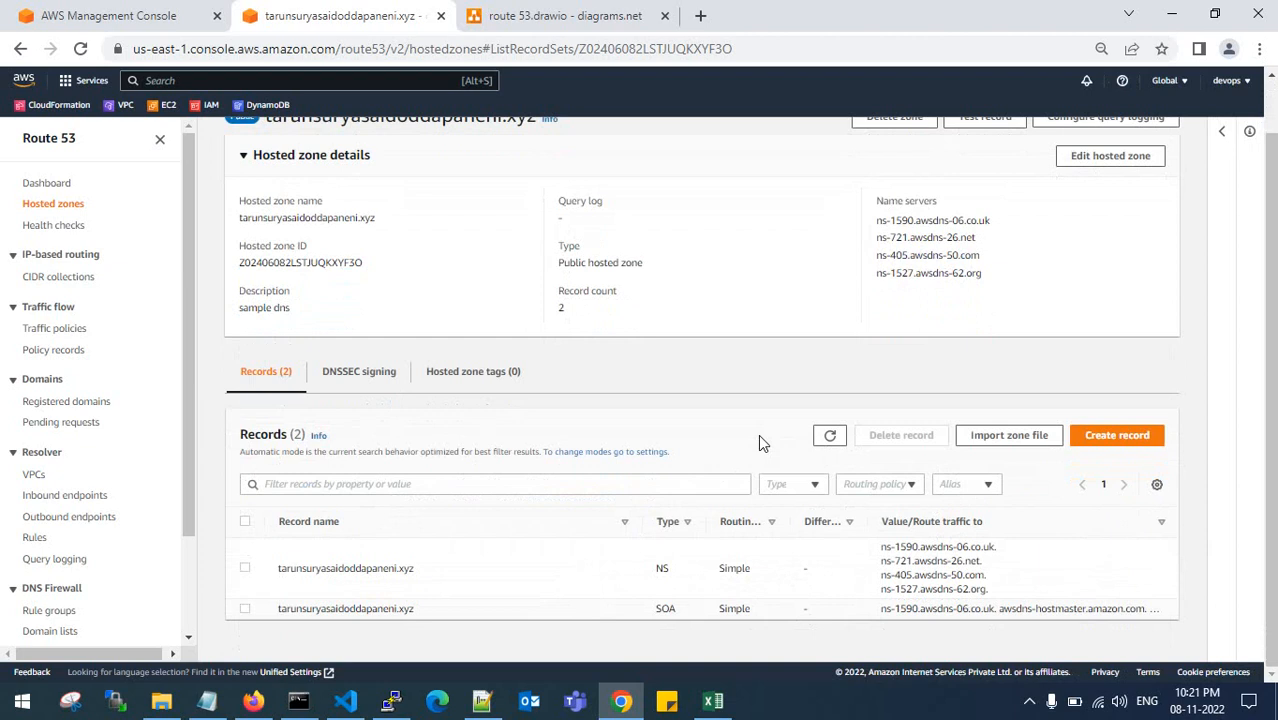
left_click(827, 435)
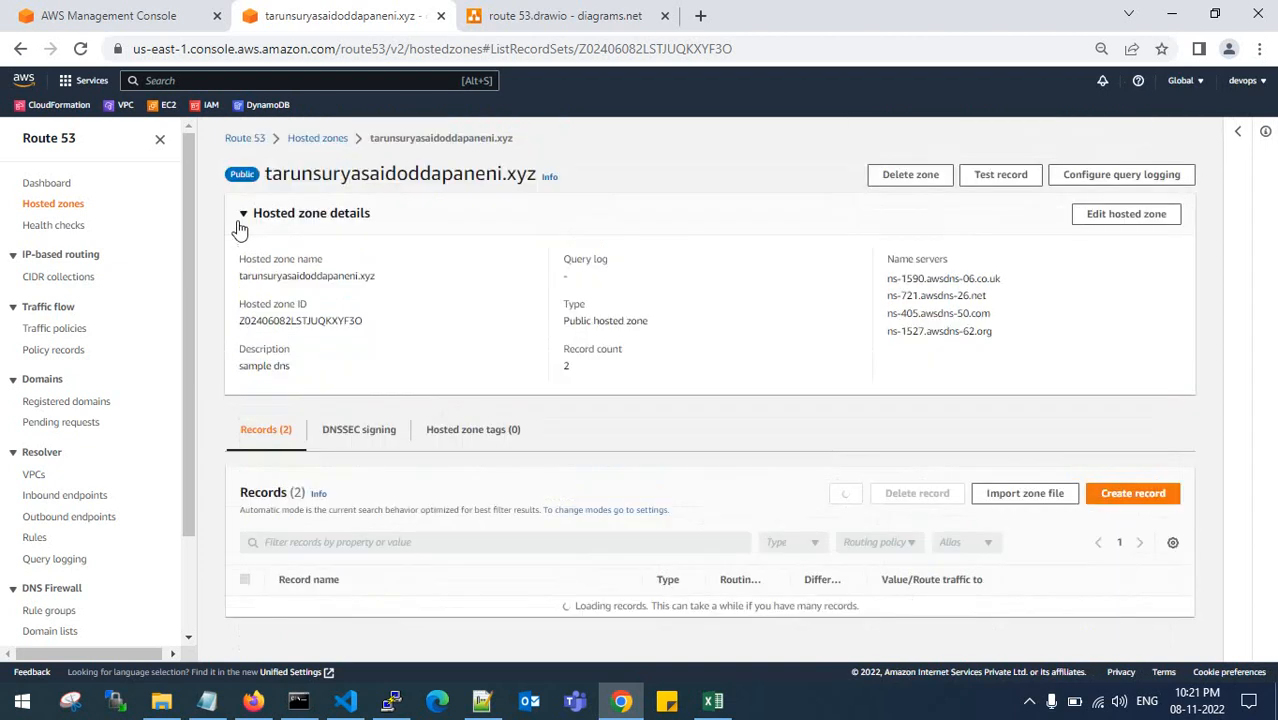
left_click(242, 217)
left_click(845, 336)
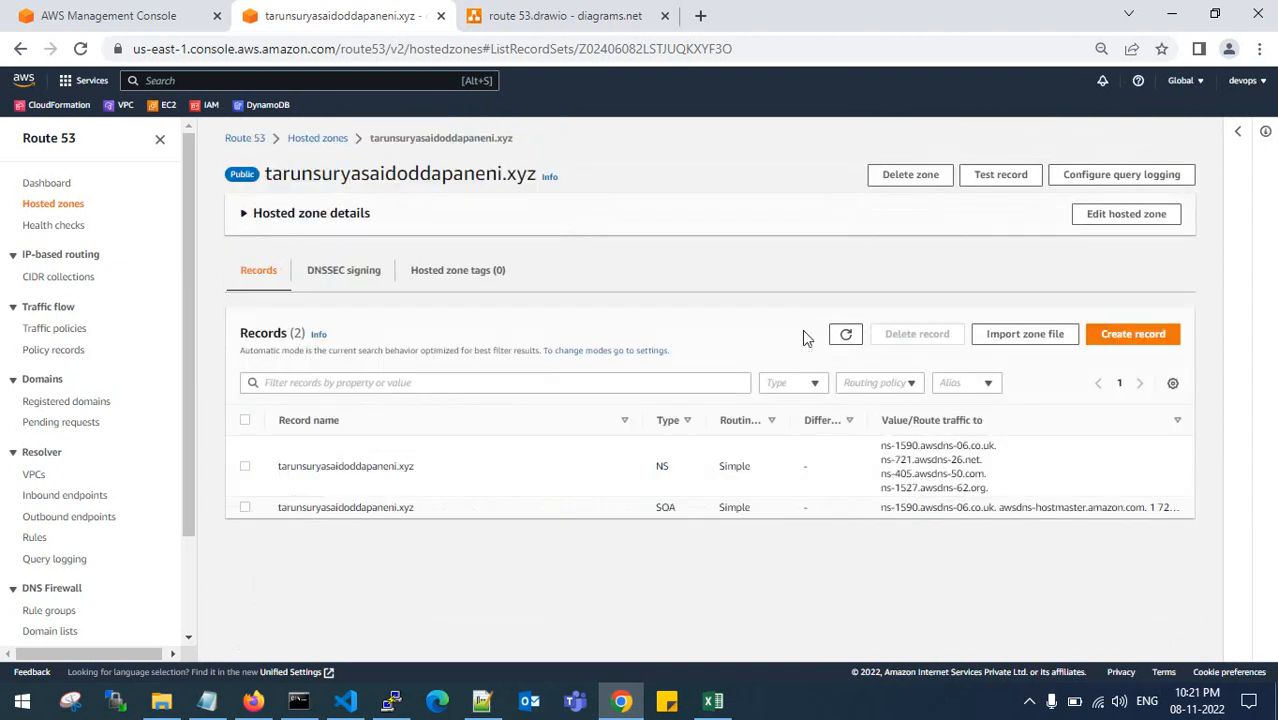
Check the failed command's output against the hosted zone records and the step 3 JSON in the migration notes.
left_click(1171, 14)
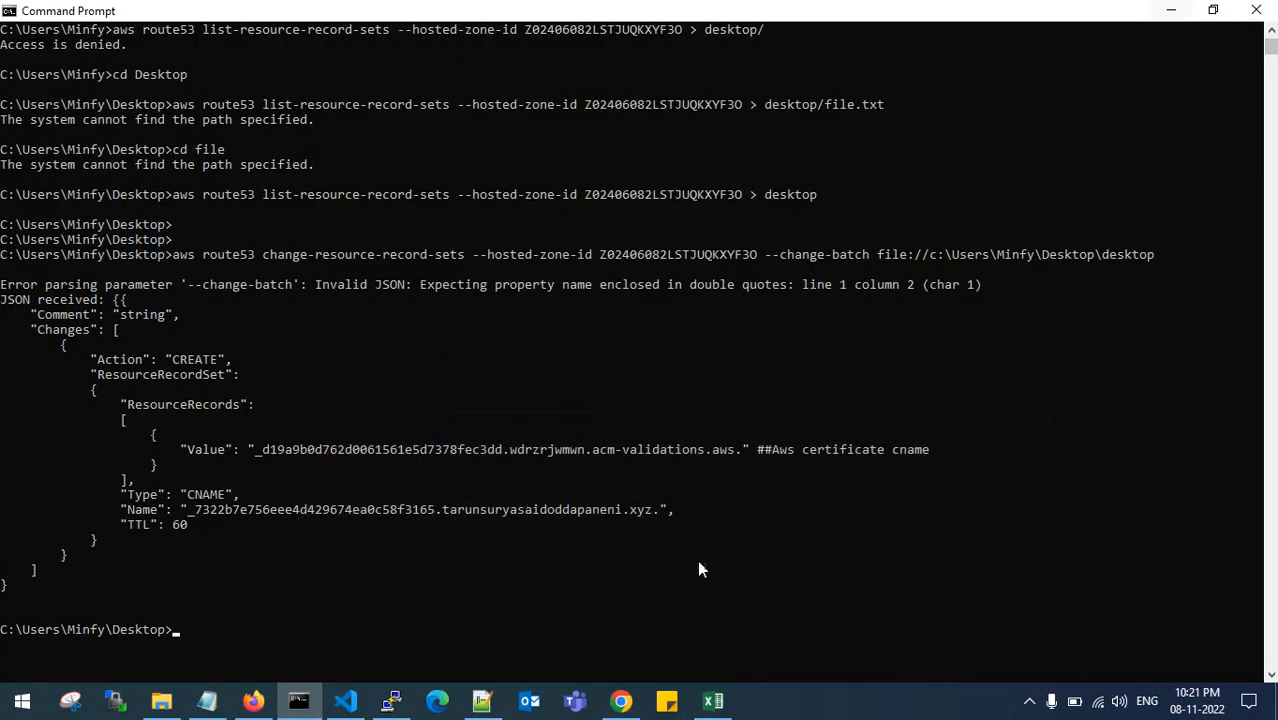
left_click(621, 700)
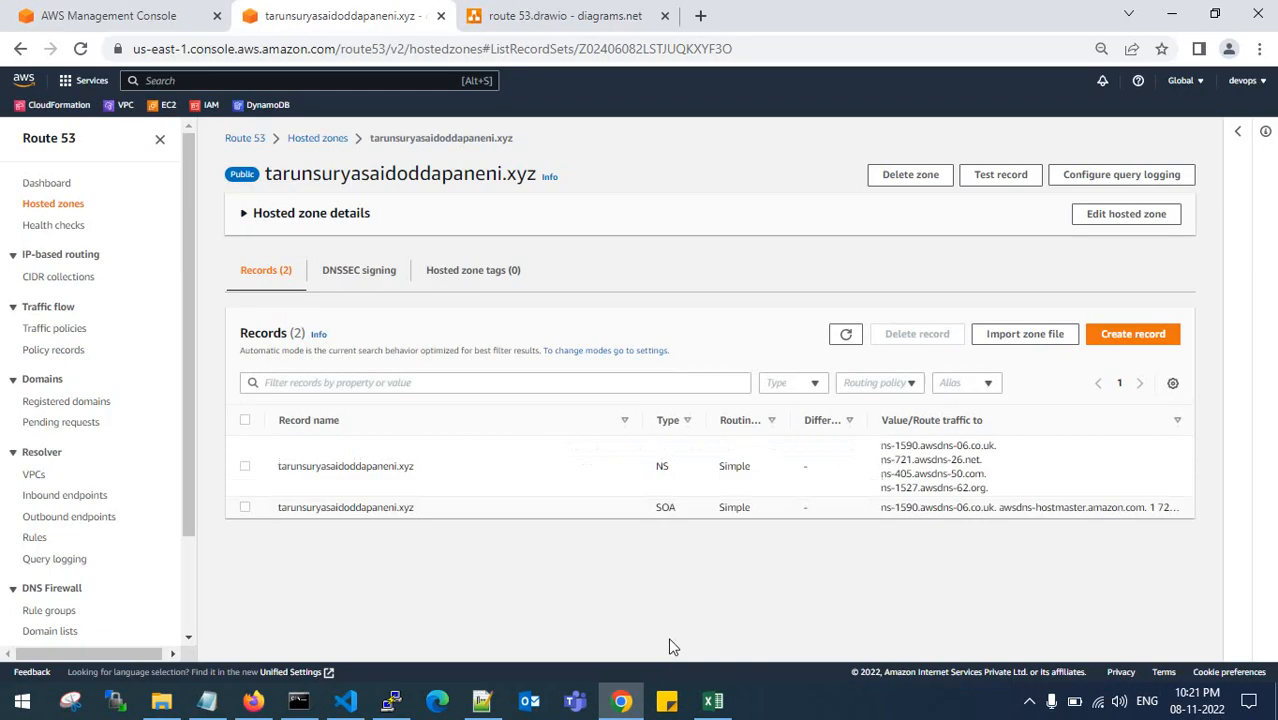
left_click(1171, 14)
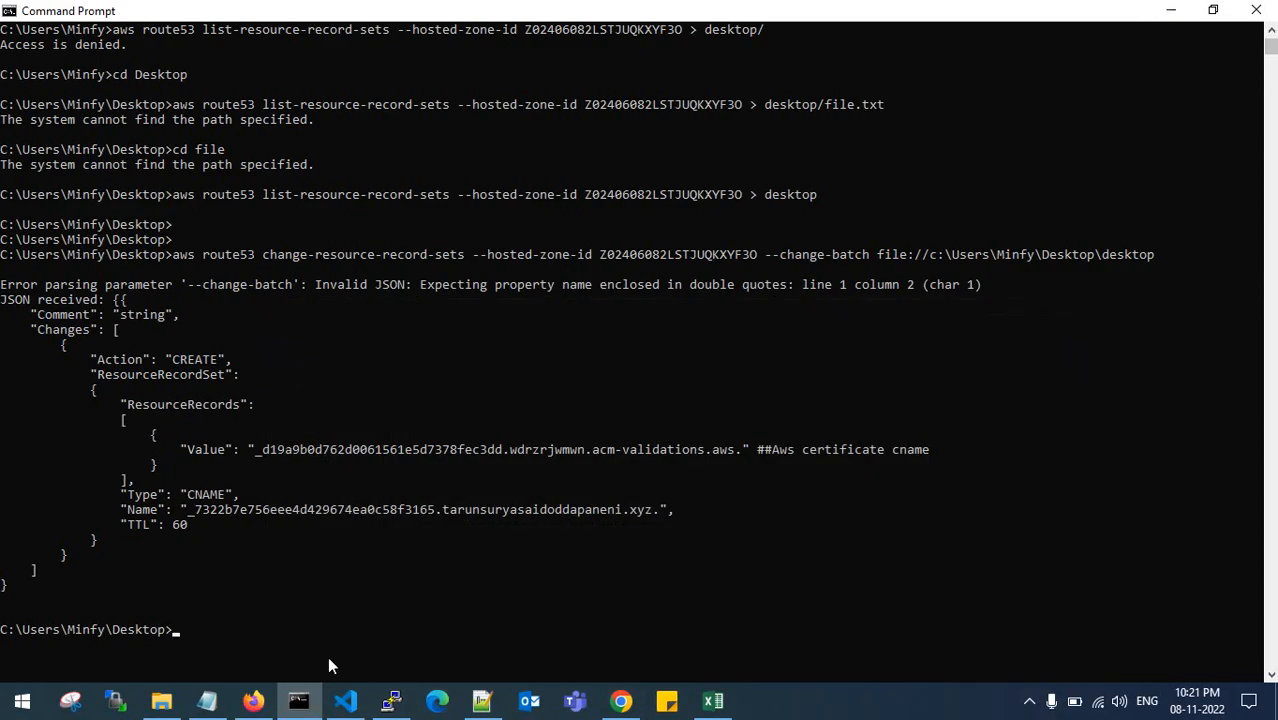
left_click(207, 700)
scroll(333, 493, "up", 4)
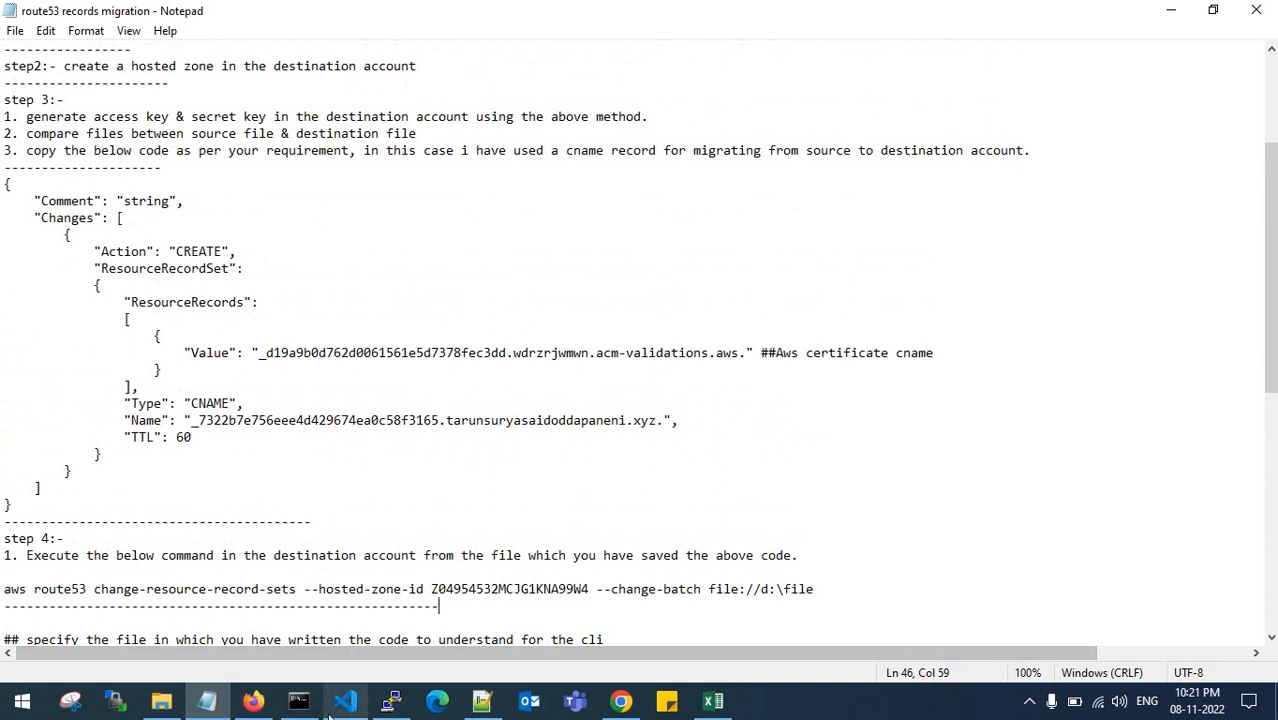
left_click(298, 700)
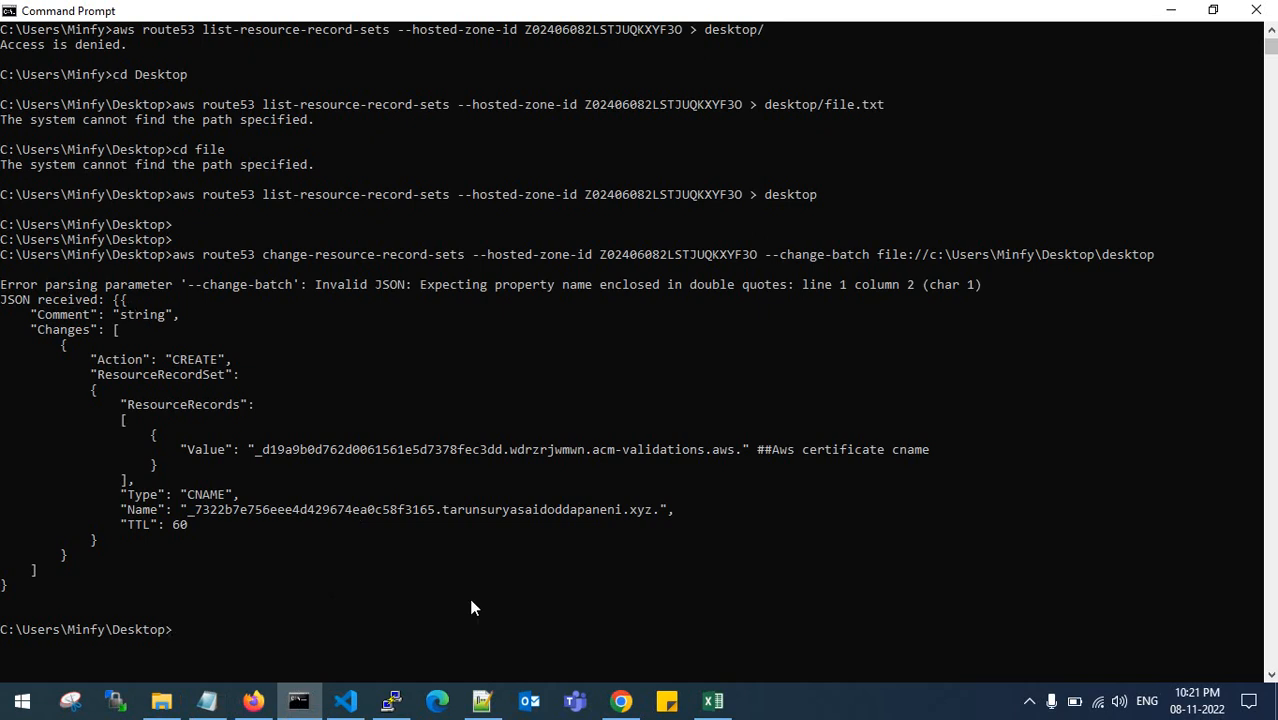
left_click(207, 700)
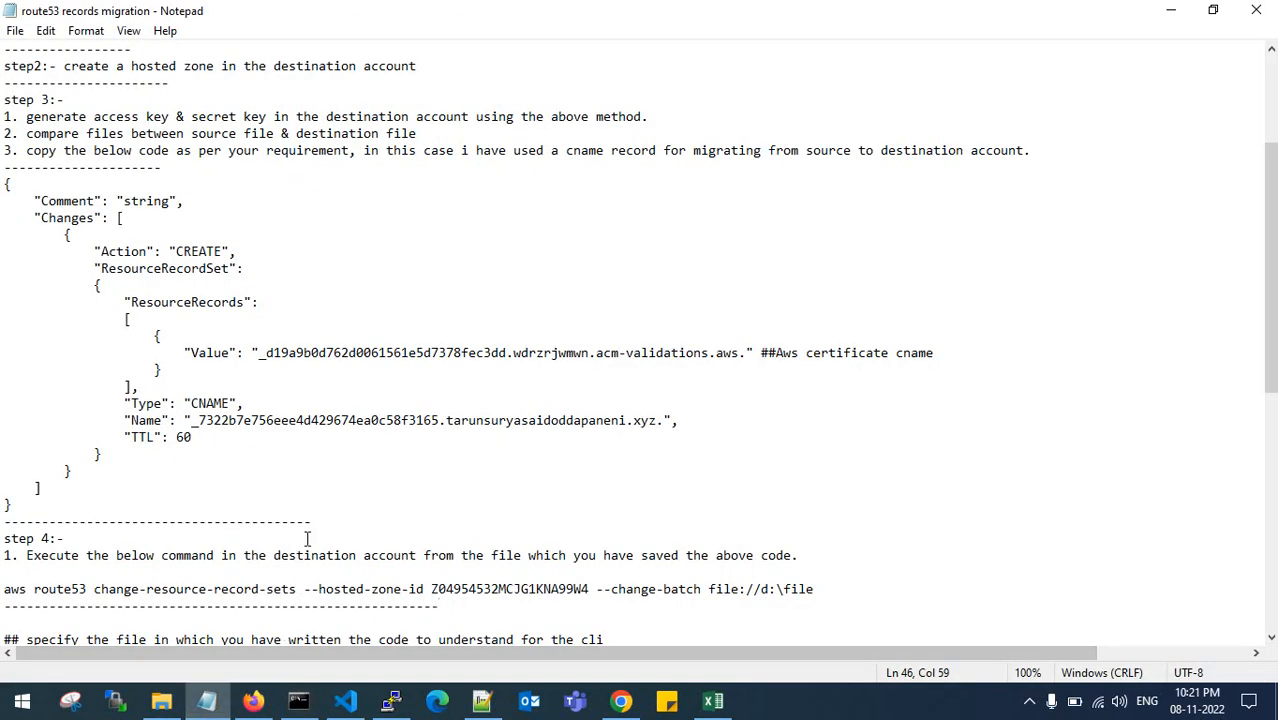
left_click(1171, 10)
left_click(1170, 12)
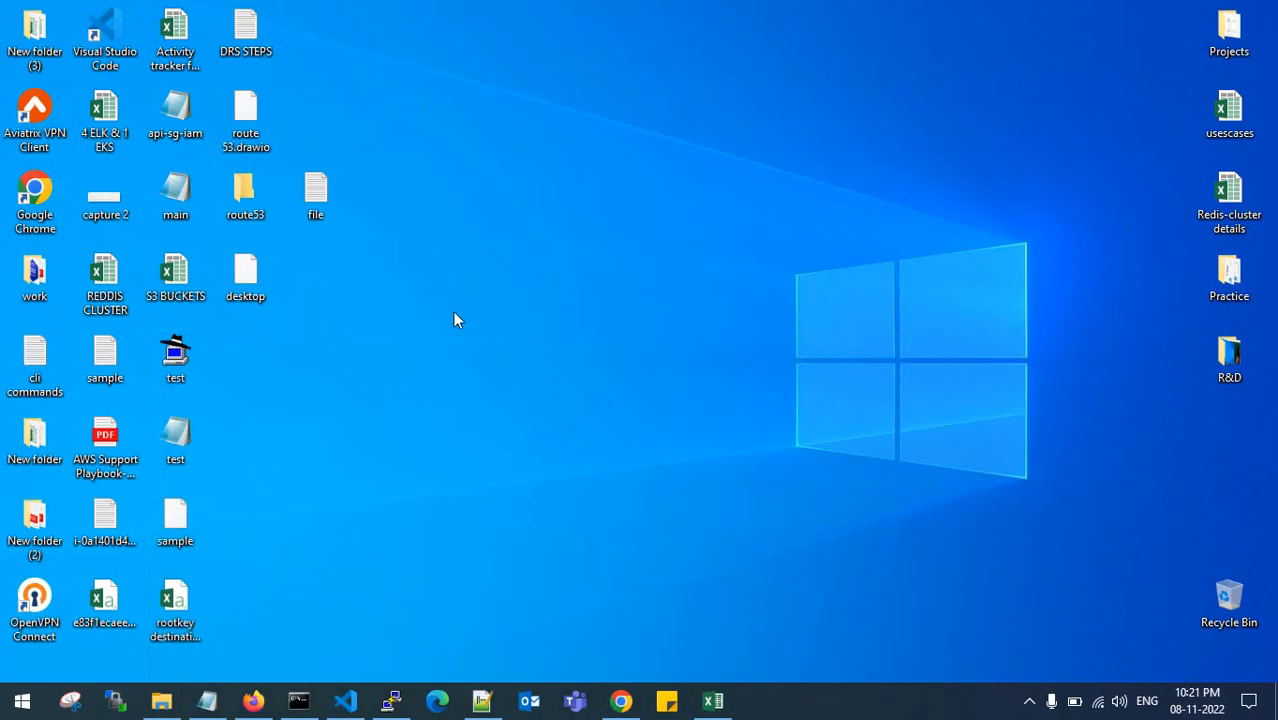
Open the desktop file in Notepad and check the sample JSON in Visual Studio Code for comparison.
double_click(246, 278)
double_click(556, 346)
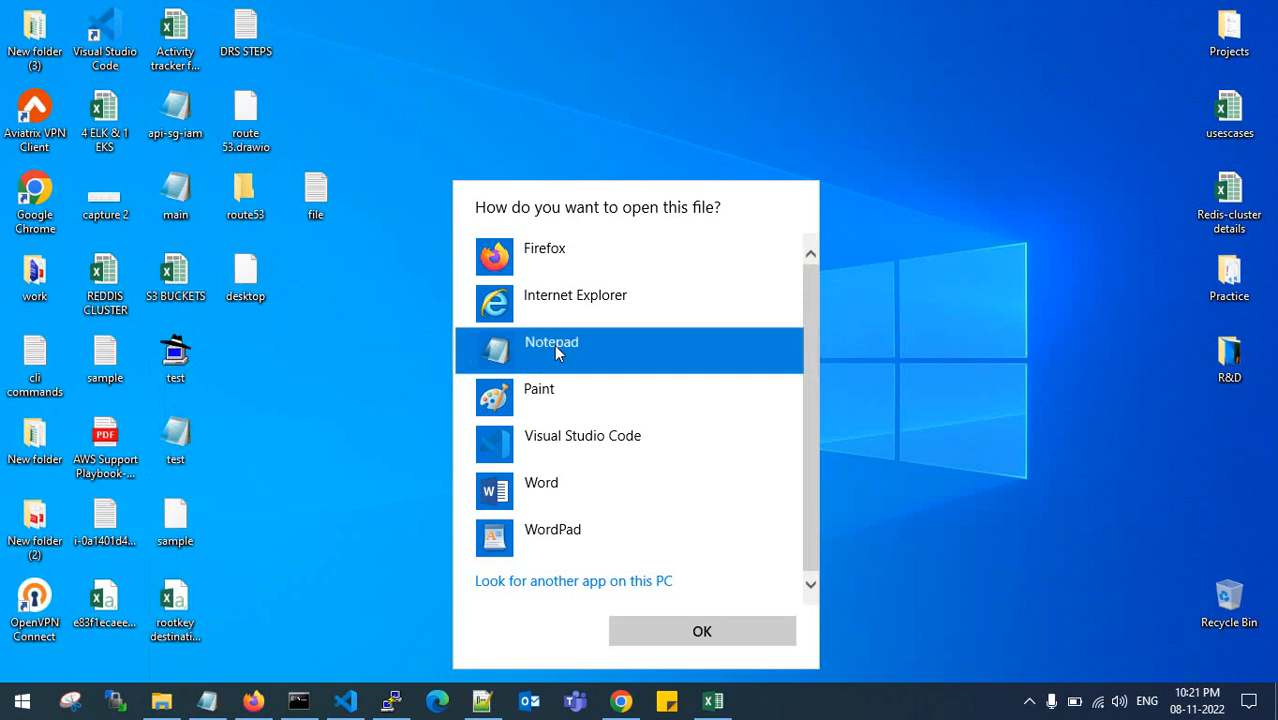
left_click_drag(632, 76, 619, 6)
left_click(345, 705)
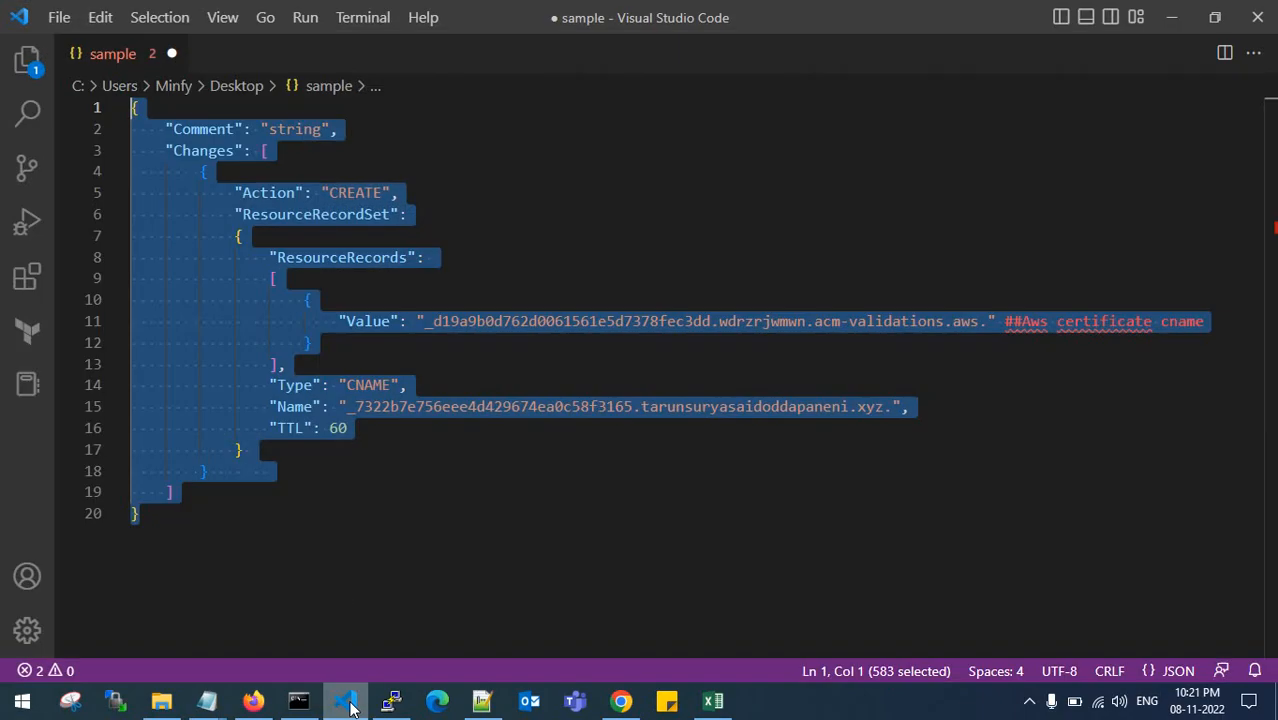
left_click(345, 608)
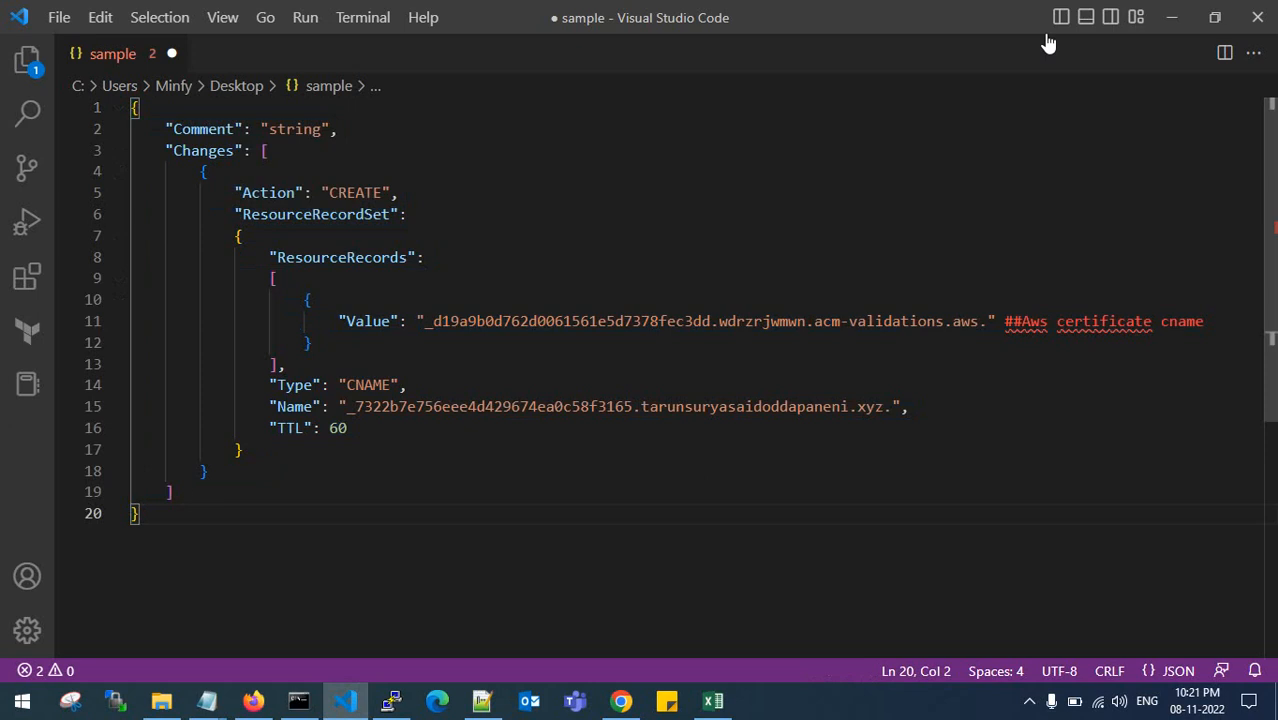
left_click(1171, 17)
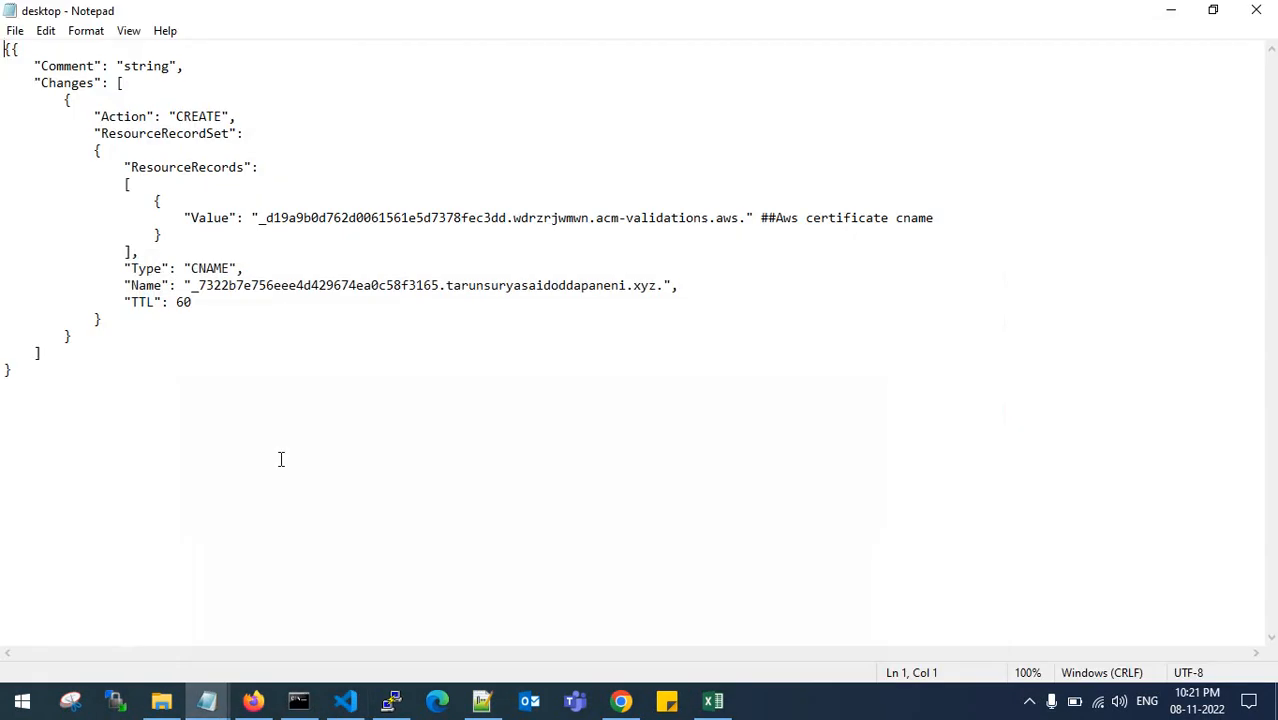
Replace the desktop file's contents with the step 3 CNAME JSON block copied from the migration notes, then save and close it.
mouse_move(207, 700)
left_click(130, 628)
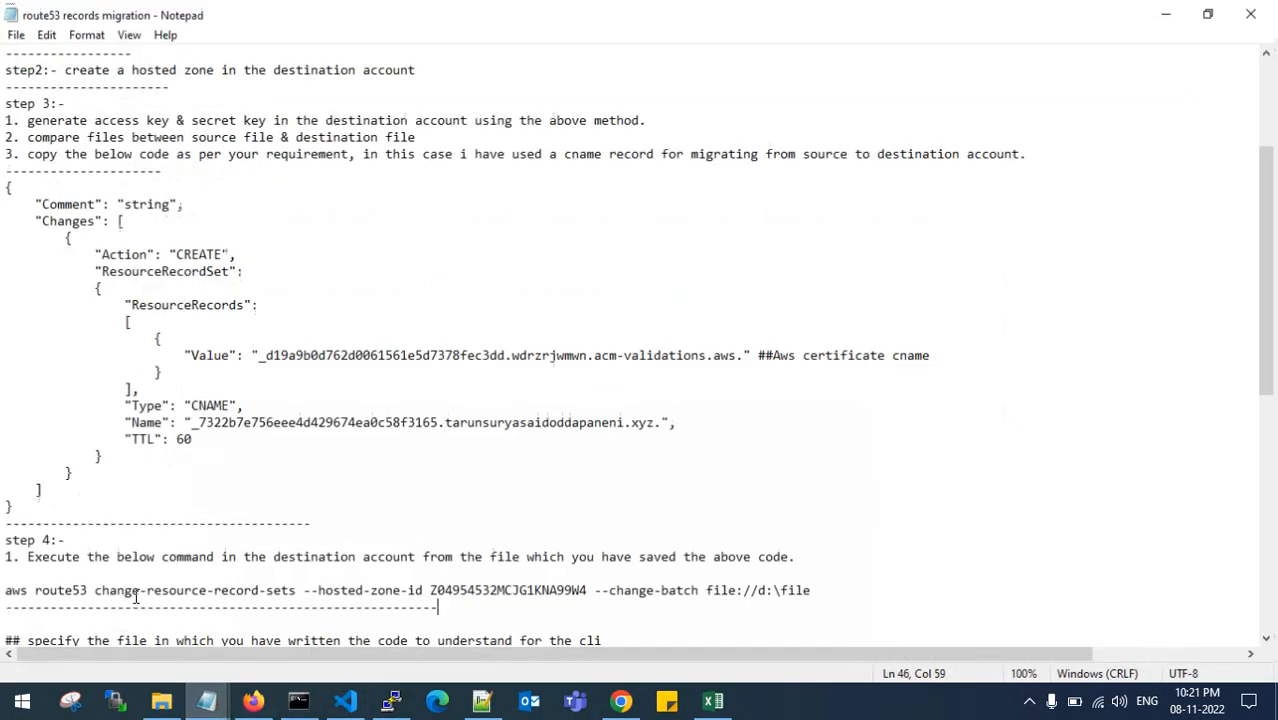
left_click_drag(12, 505, 3, 190)
key("ctrl+c")
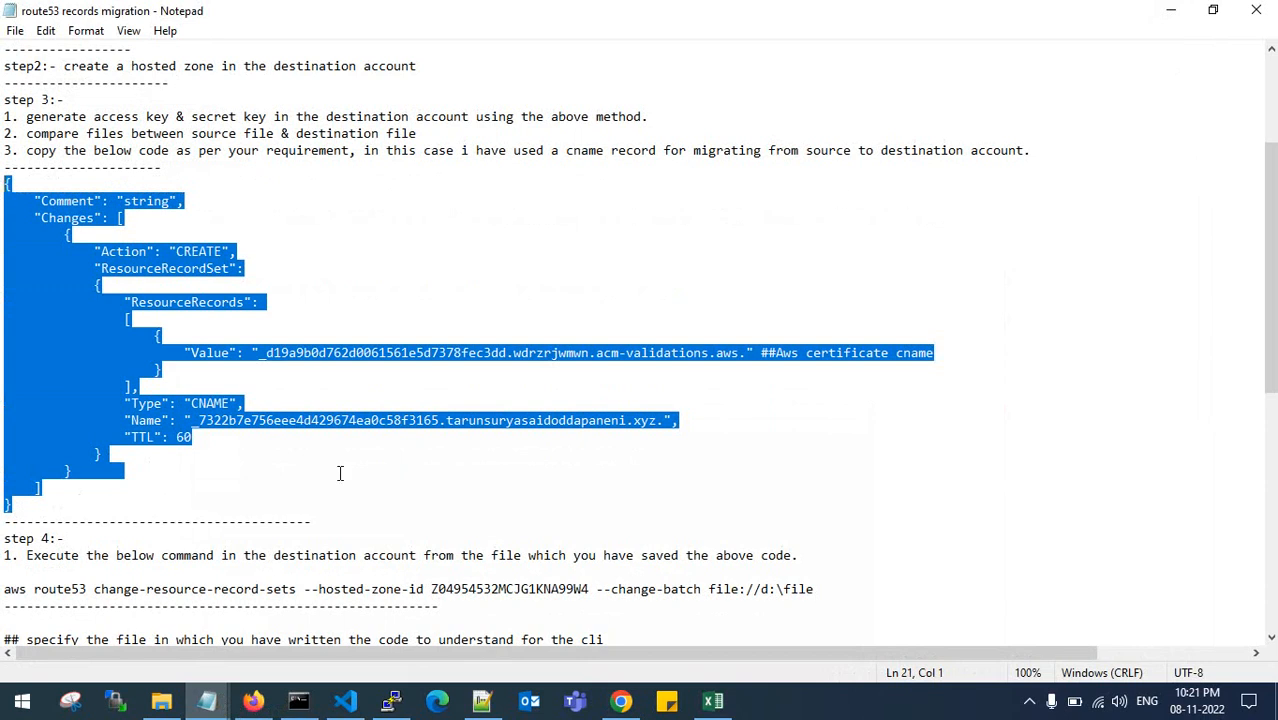
mouse_move(207, 700)
left_click(334, 608)
left_click_drag(68, 400, 3, 40)
key("ctrl+v")
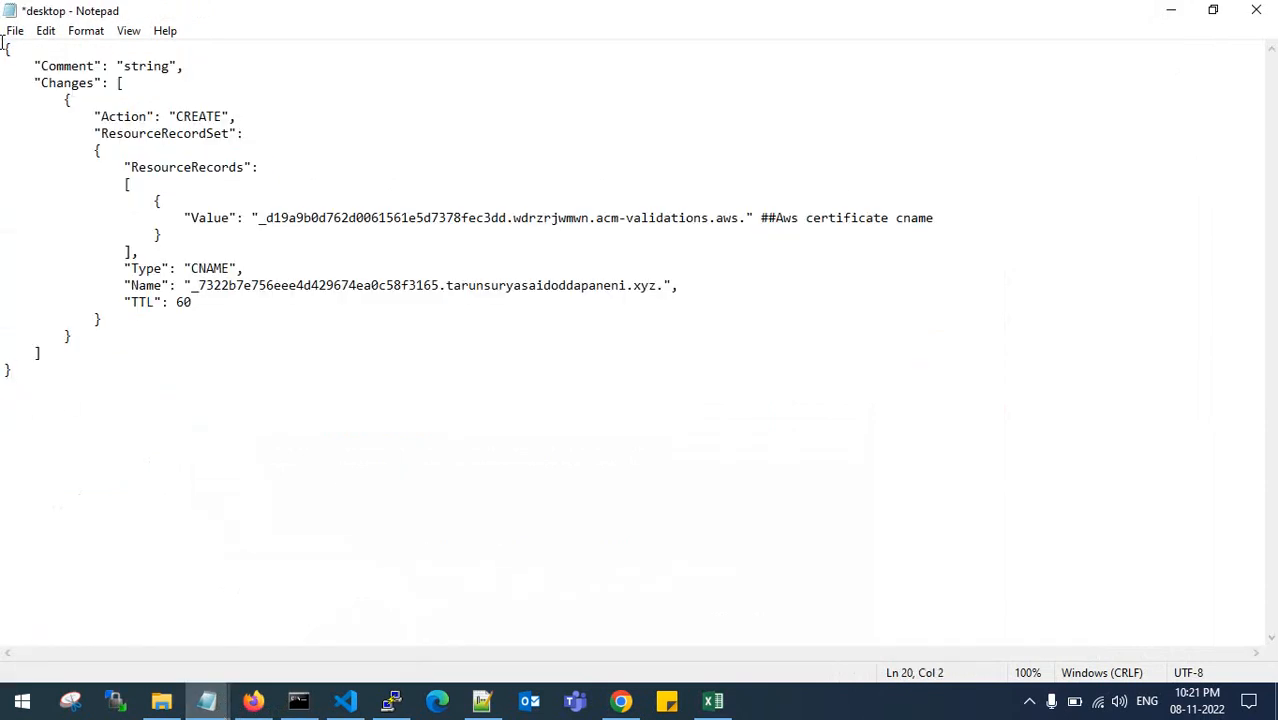
key("ctrl+s")
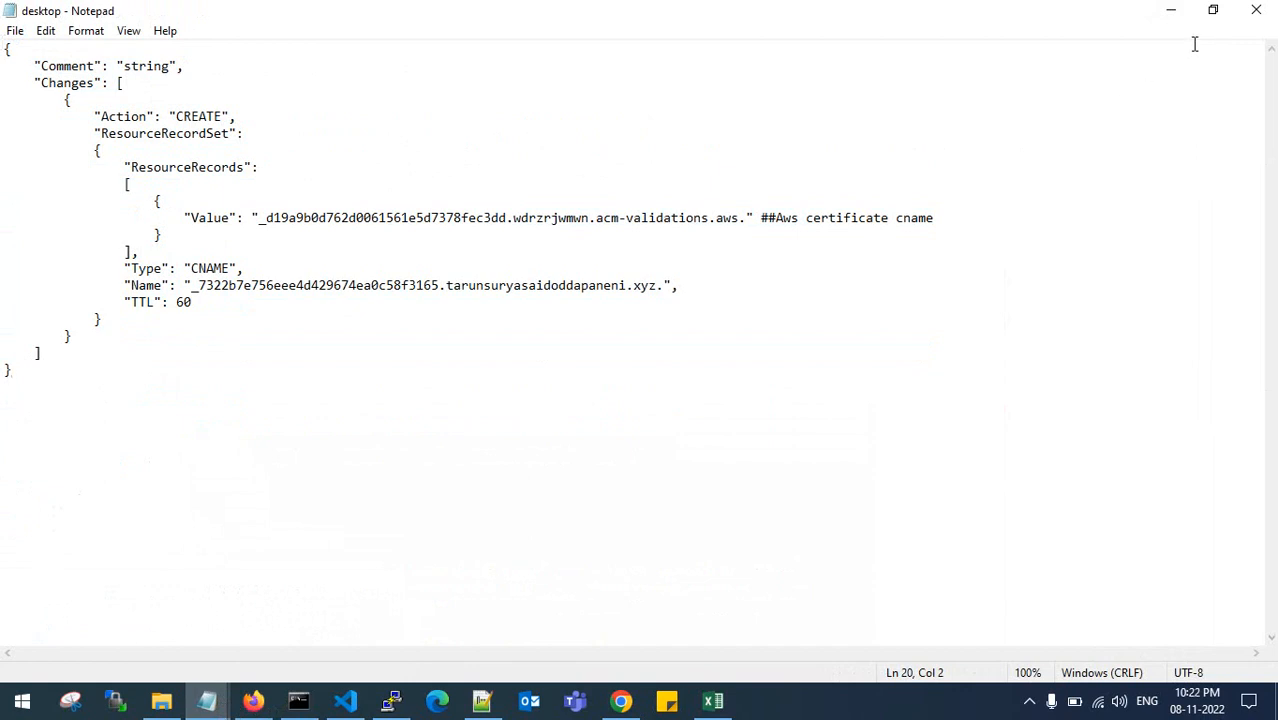
left_click(1263, 9)
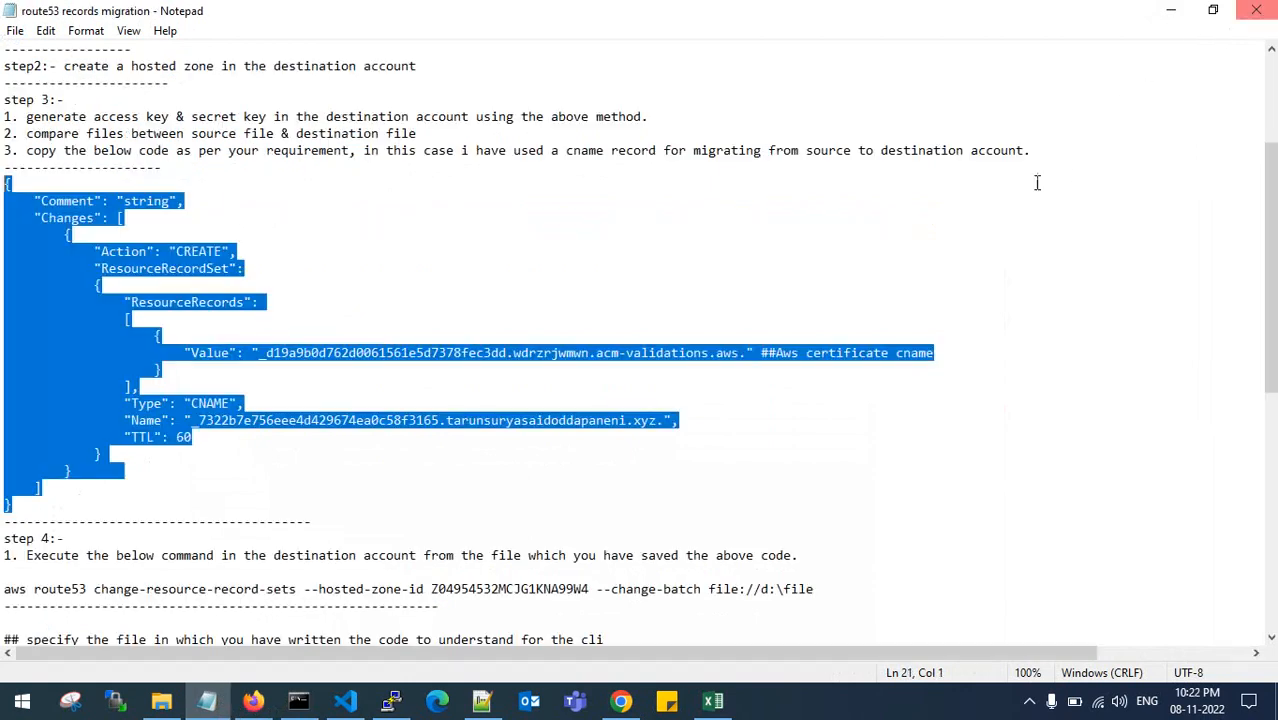
Rerun the change-resource-record-sets command with file://c:\Users\Minfy\Desktop\desktop at the Command Prompt.
left_click(1170, 10)
left_click(299, 701)
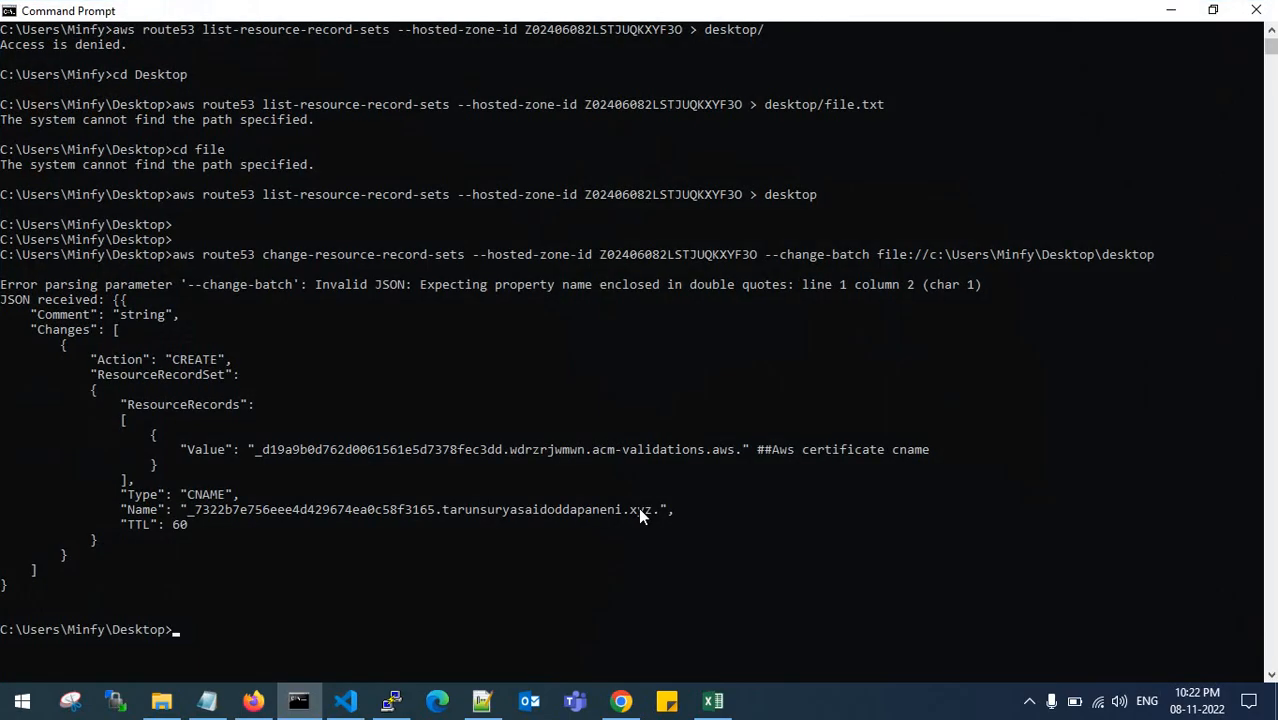
key("Up")
key("Return")
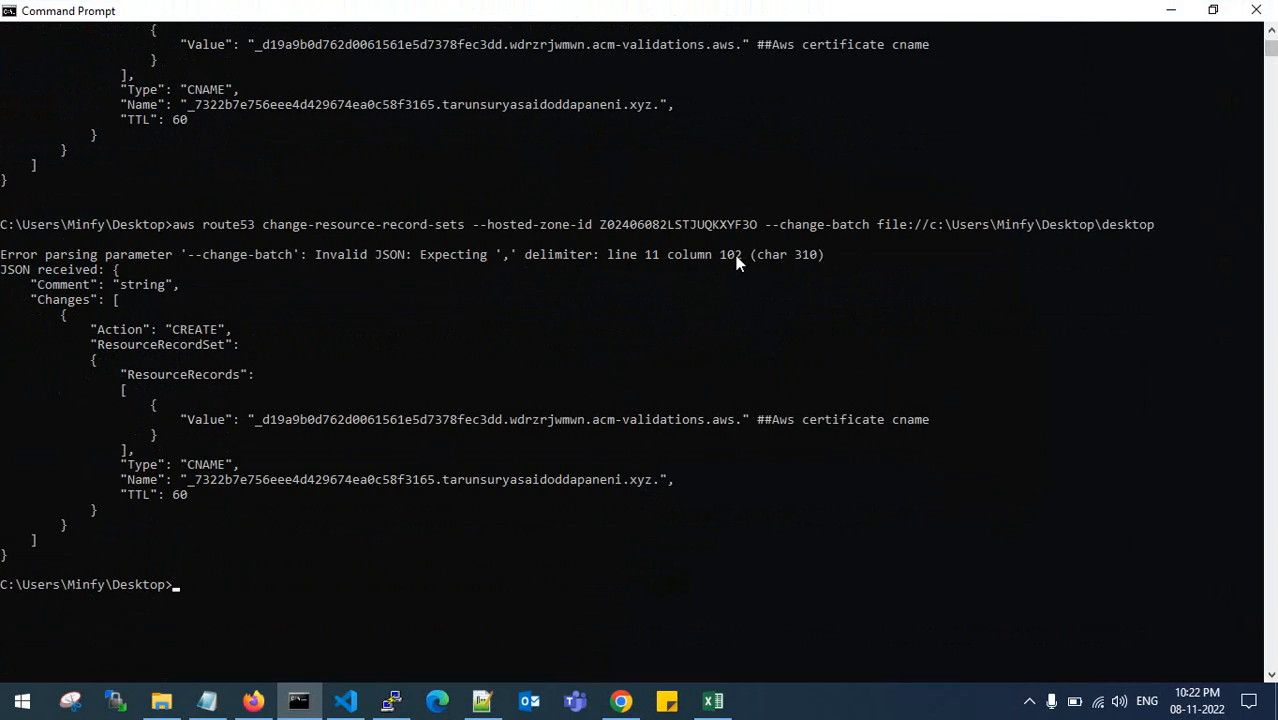
Check the step 3 JSON block in the migration notes for the cause of the parsing error.
left_click(208, 701)
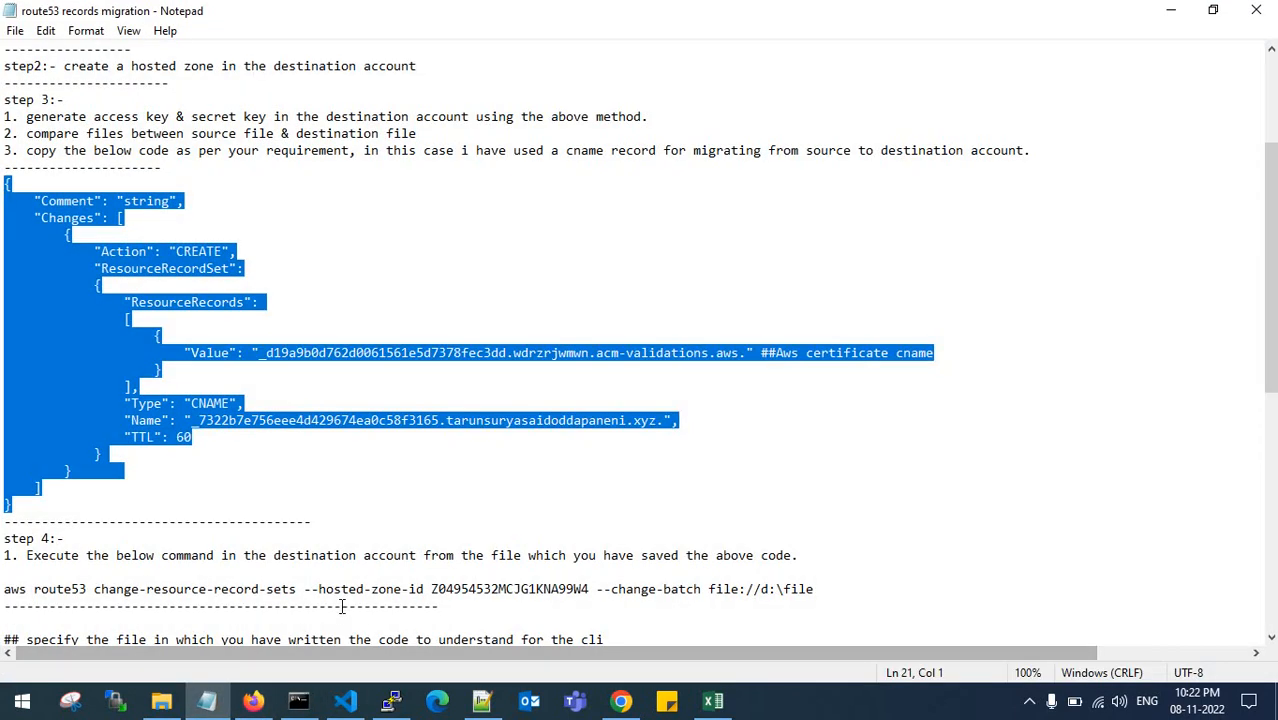
left_click(339, 475)
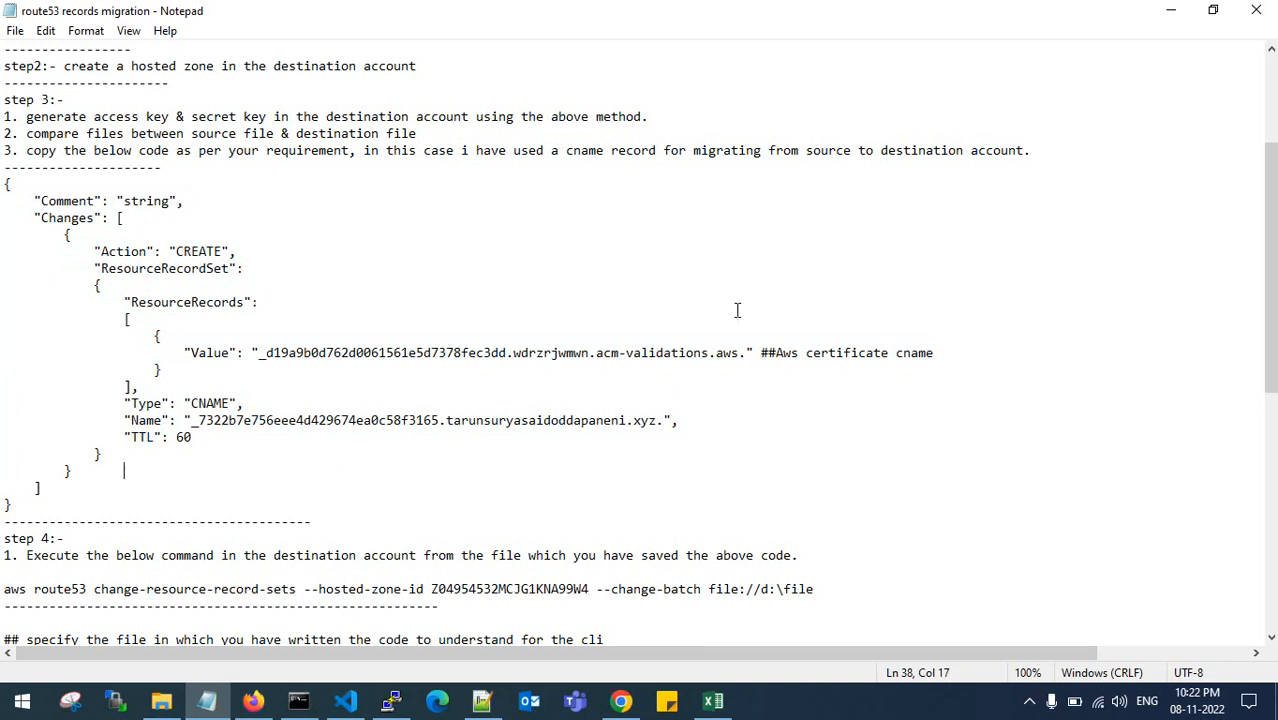
left_click(1171, 10)
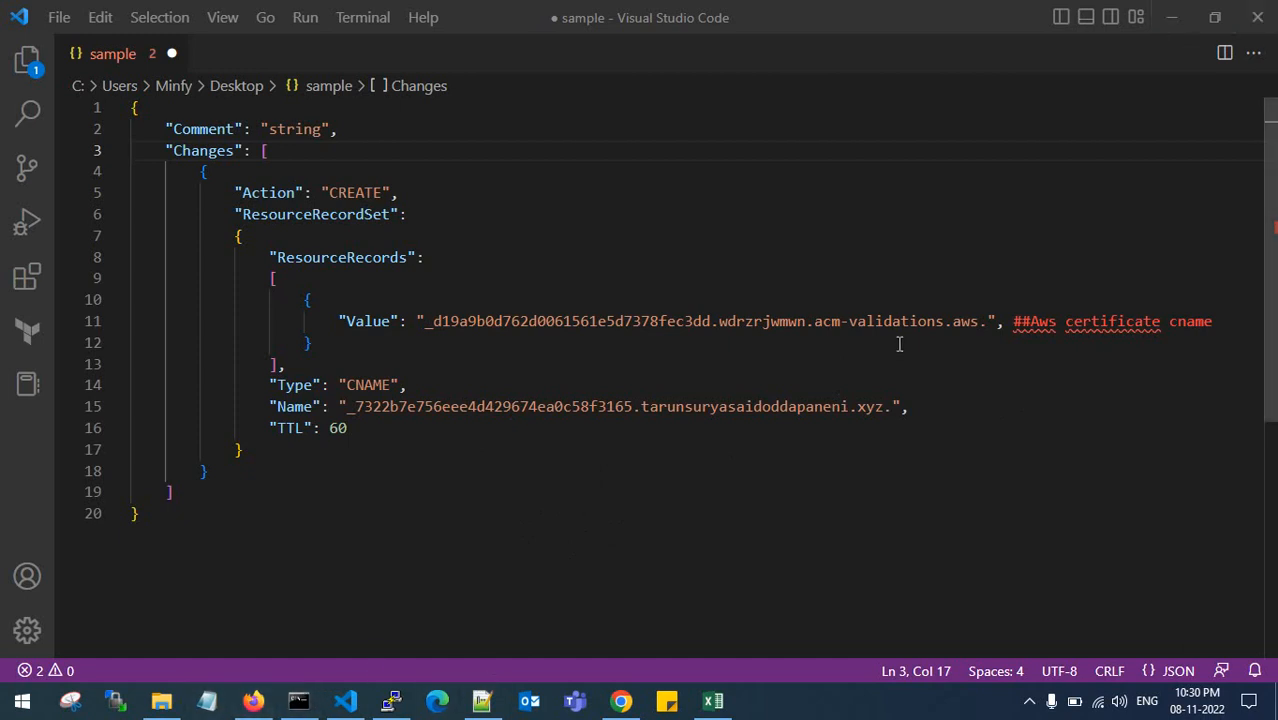
Reopen the desktop file in Notepad and compare its JSON with the sample file in Visual Studio Code.
key("super+d")
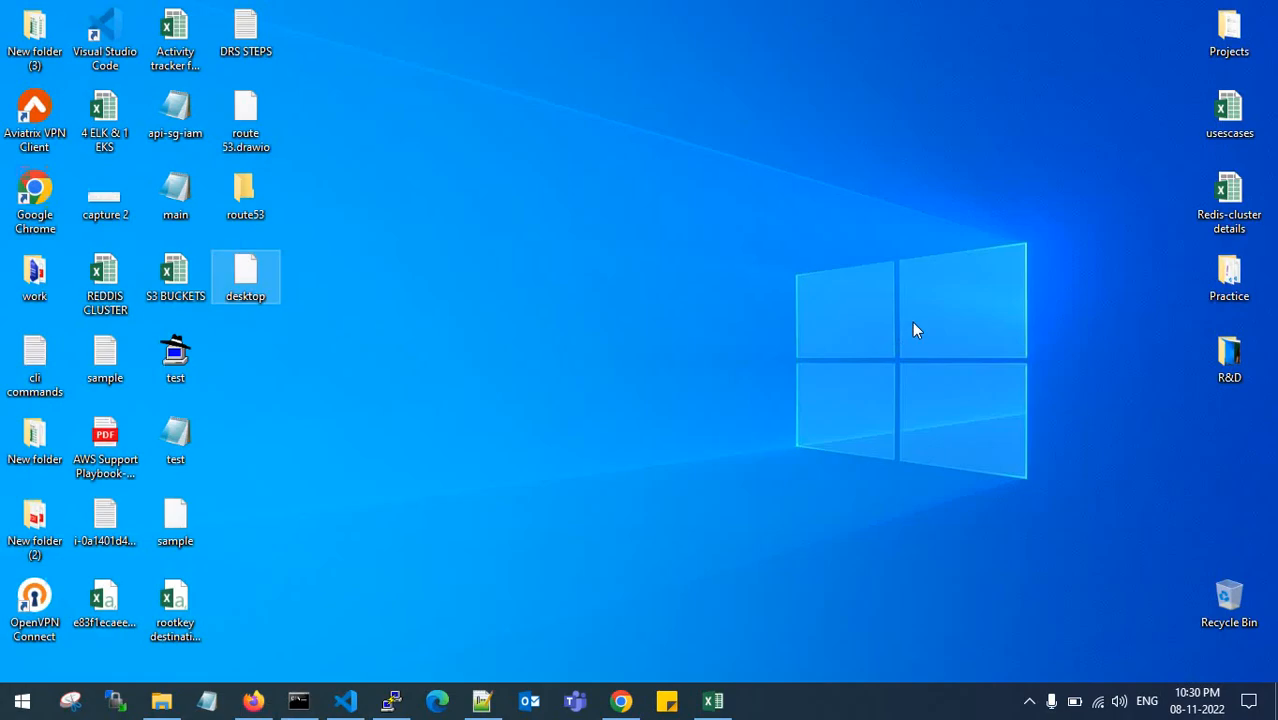
double_click(271, 279)
double_click(608, 348)
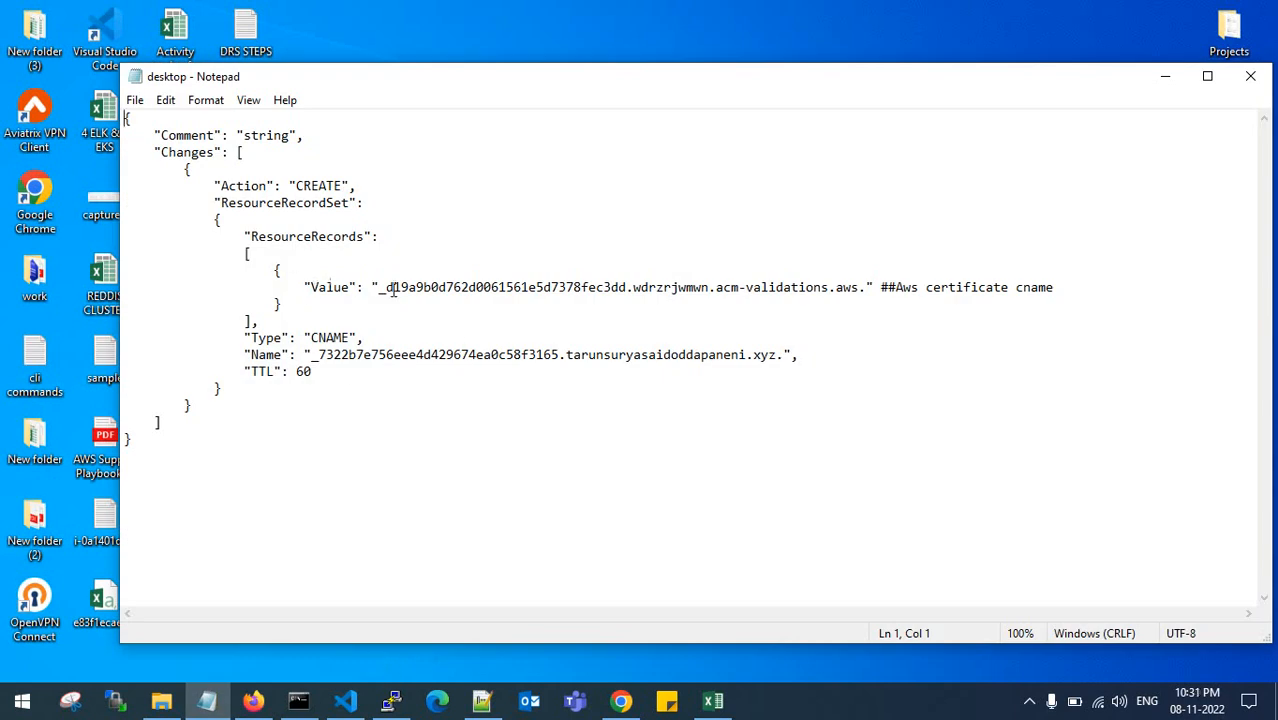
left_click(345, 700)
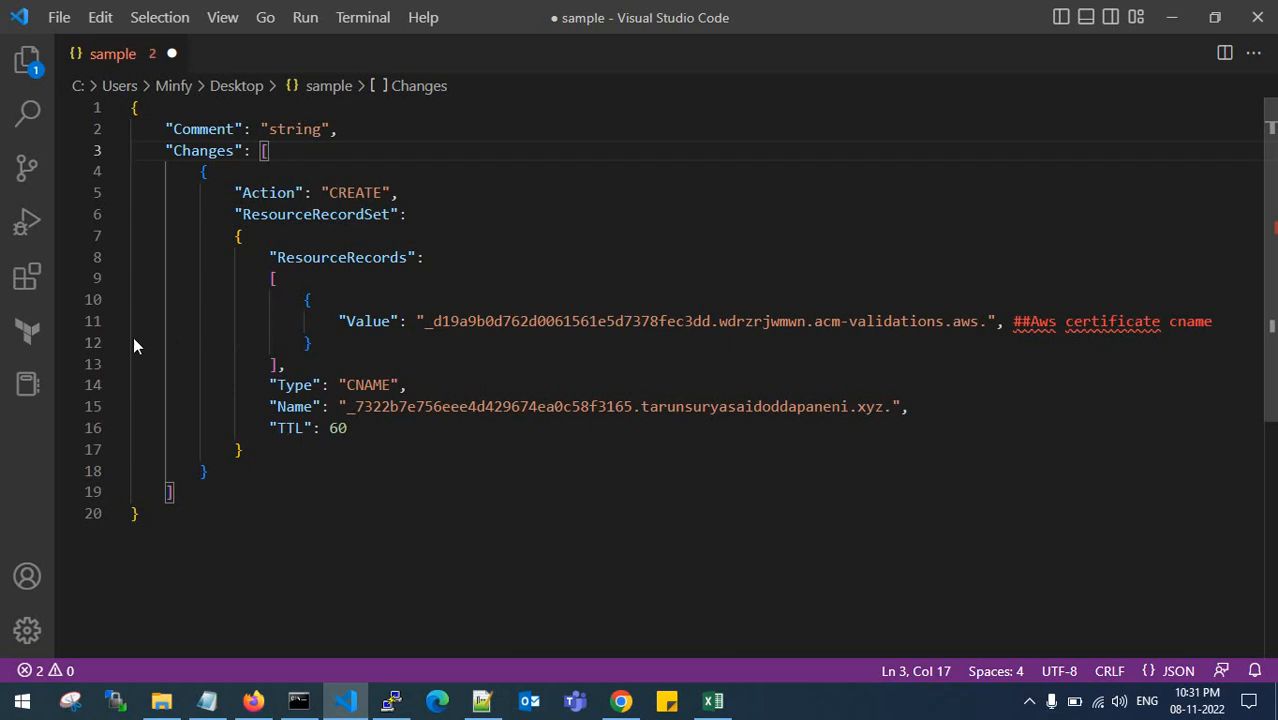
left_click(207, 700)
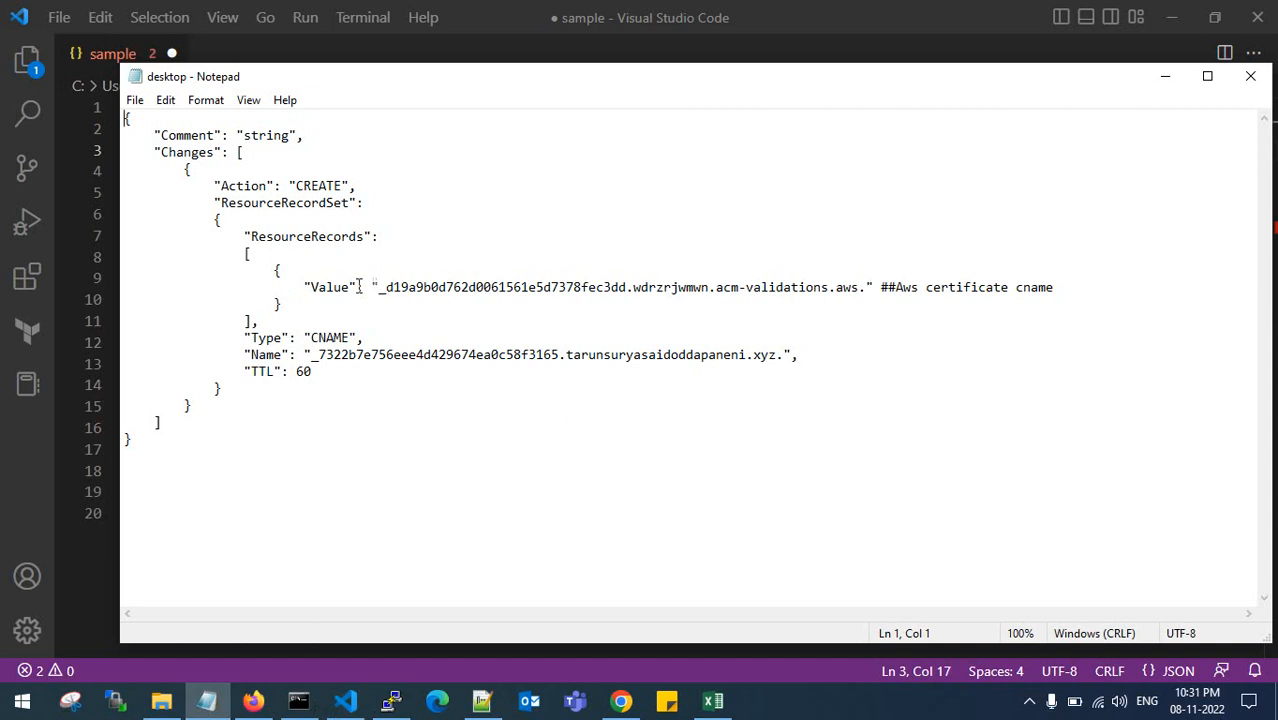
Delete the "##Aws certificate cname" comment and trailing space from the desktop file's Value line, then save and close the file.
left_click_drag(882, 287, 1055, 288)
key("BackSpace")
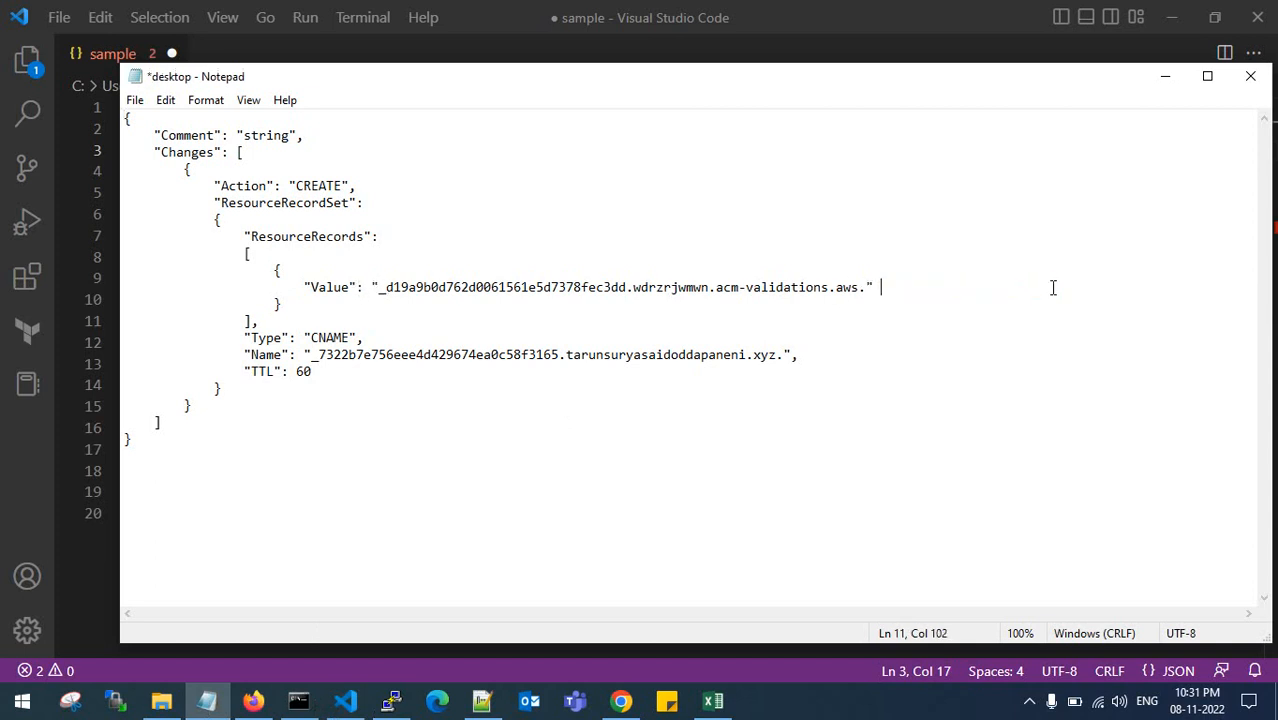
key("BackSpace")
key("ctrl+s")
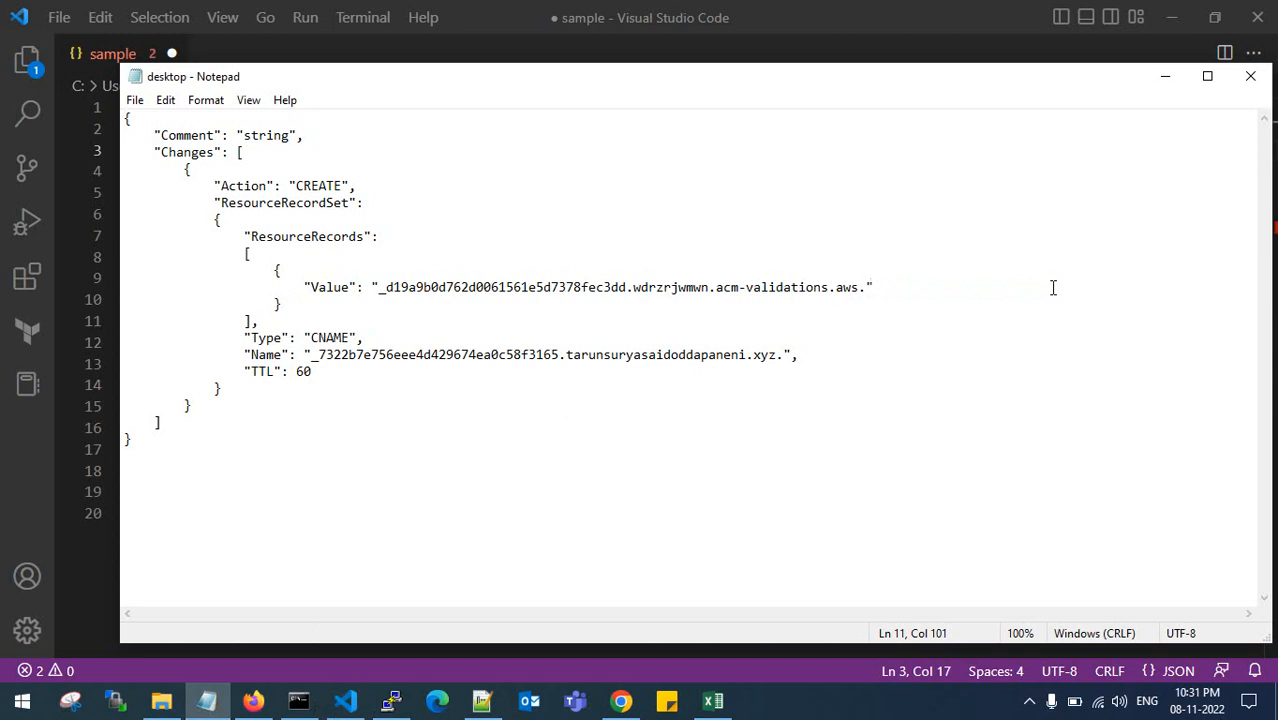
left_click(1250, 76)
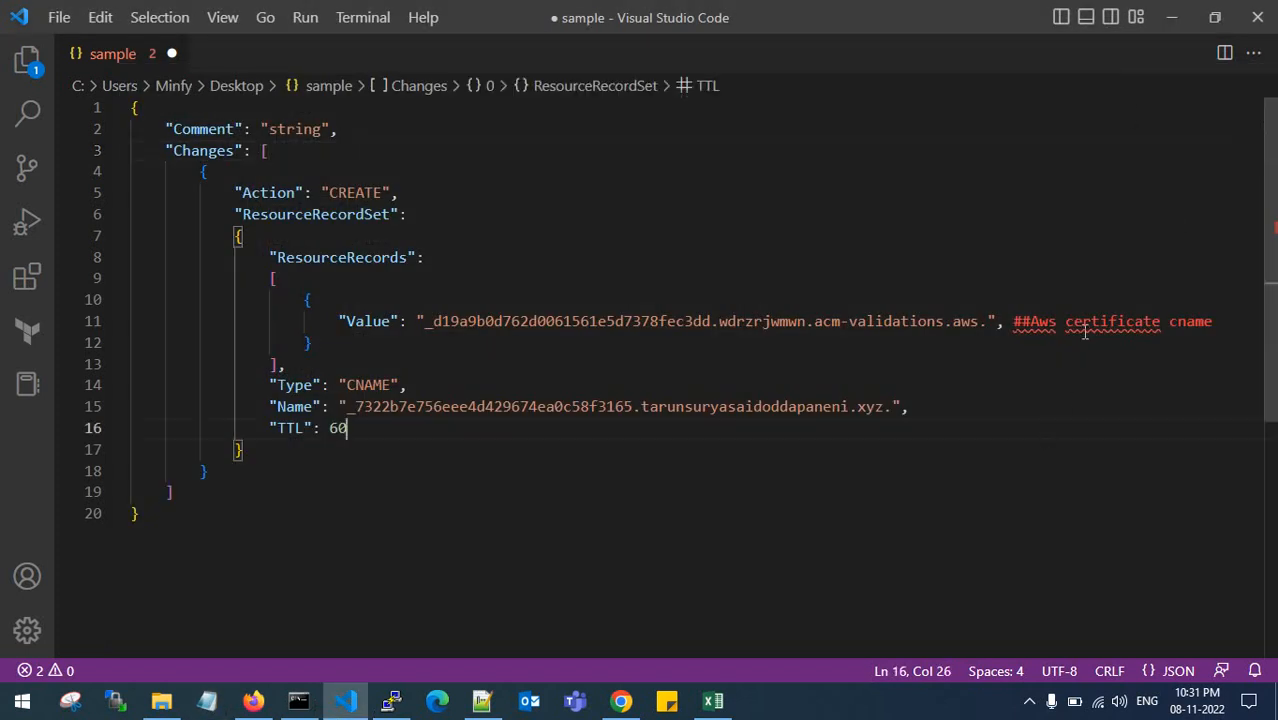
Return to the Route 53 console in Chrome and refresh the destination hosted zone's records.
left_click(1172, 17)
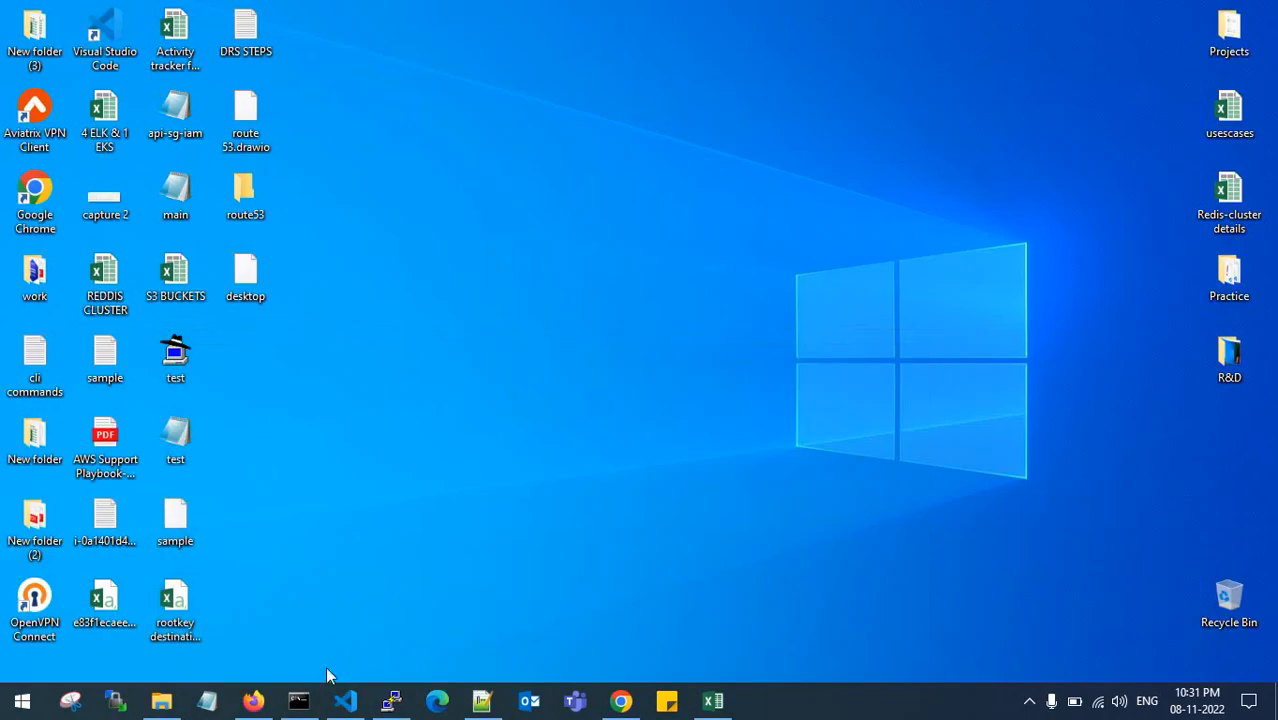
left_click(300, 700)
left_click(621, 700)
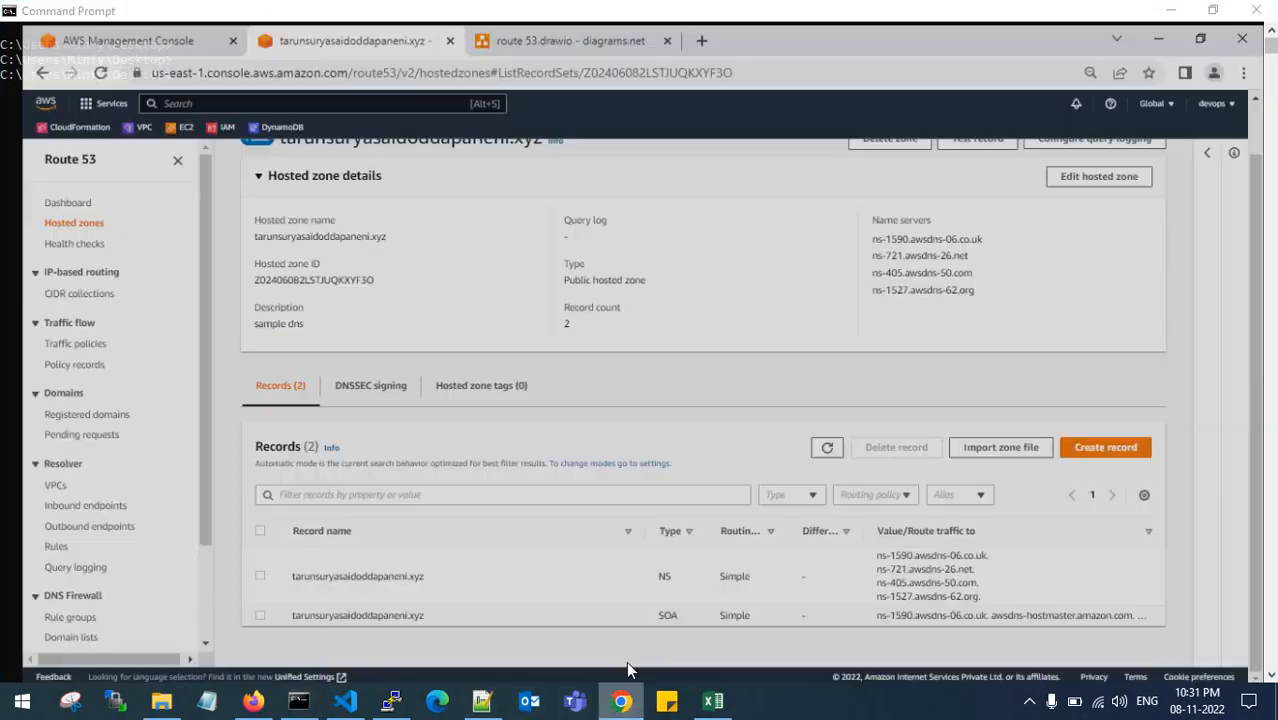
left_click(827, 436)
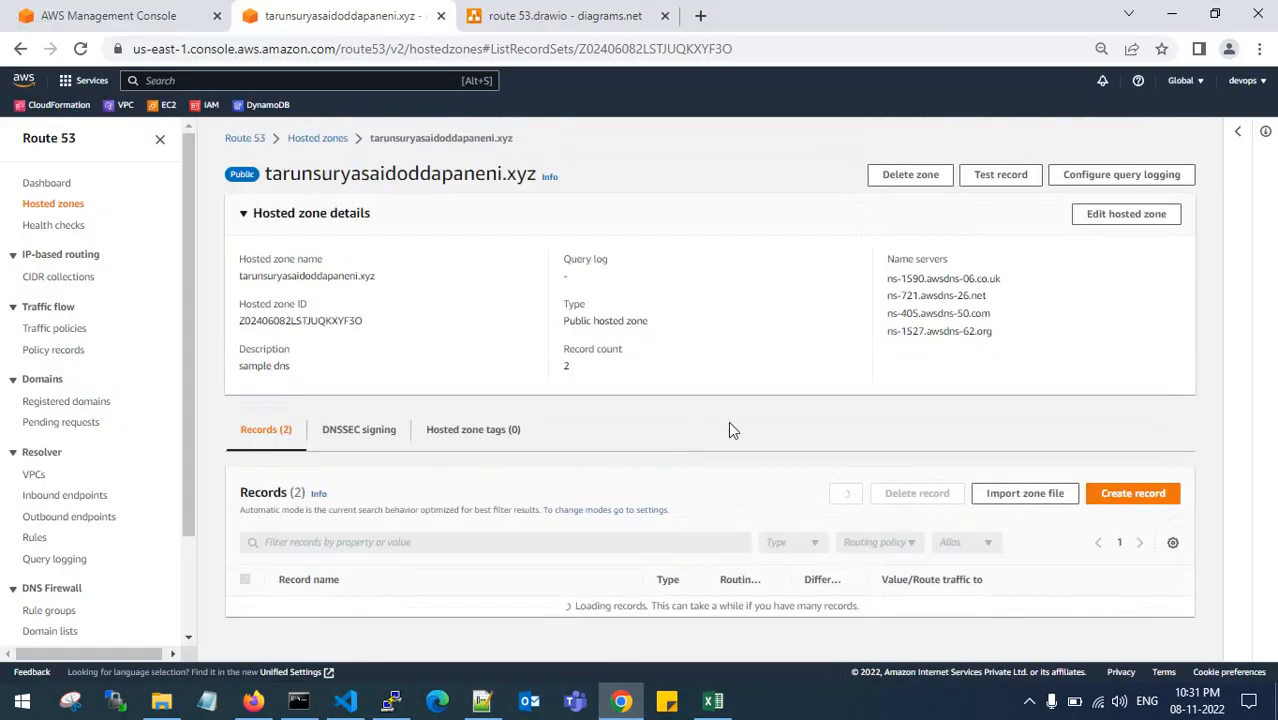
Compare the source hosted zone's CNAME record in Firefox with the destination zone in Chrome, and refresh the destination records.
scroll(485, 536, "down", 1)
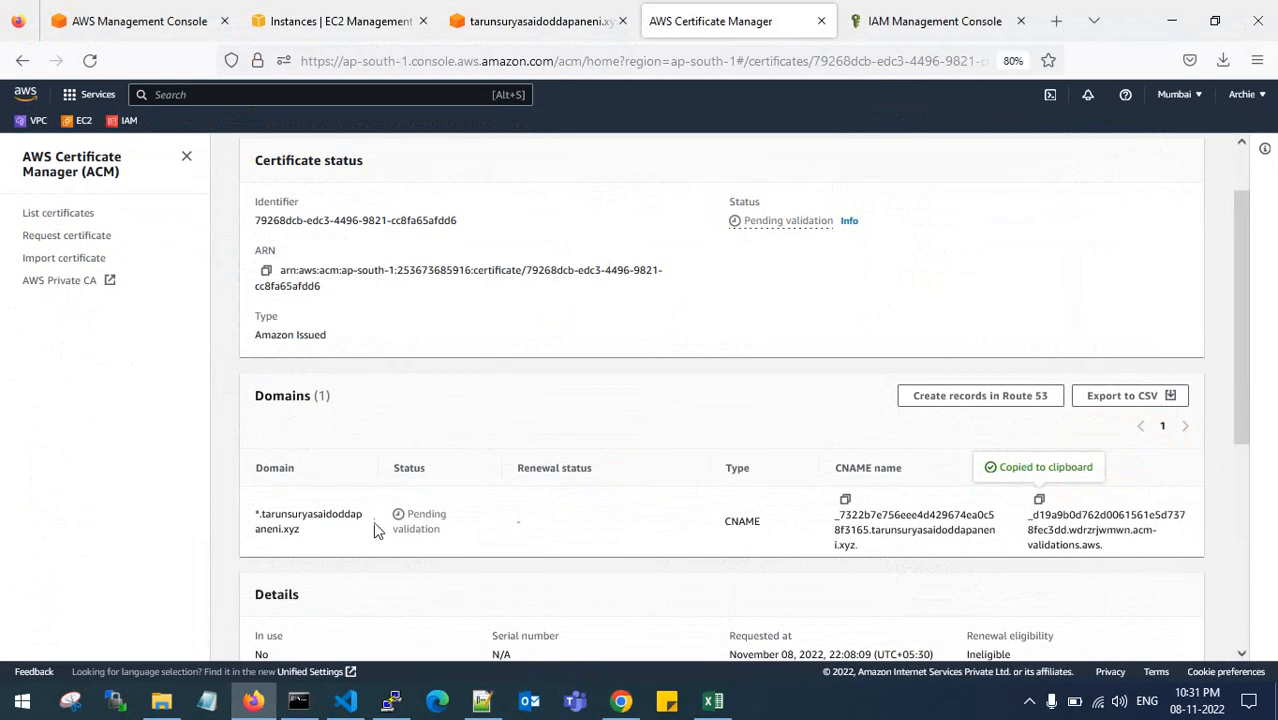
scroll(384, 495, "up", 1)
left_click(477, 8)
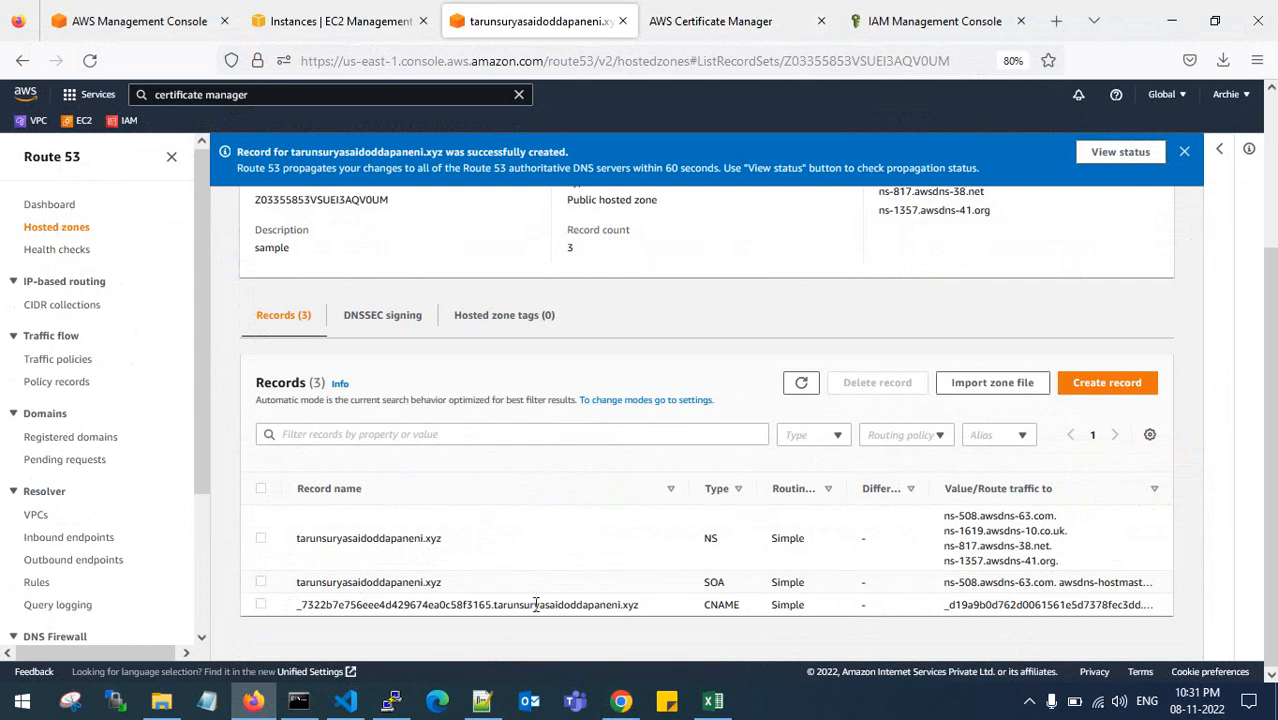
left_click_drag(297, 605, 650, 610)
left_click(652, 612)
left_click(621, 700)
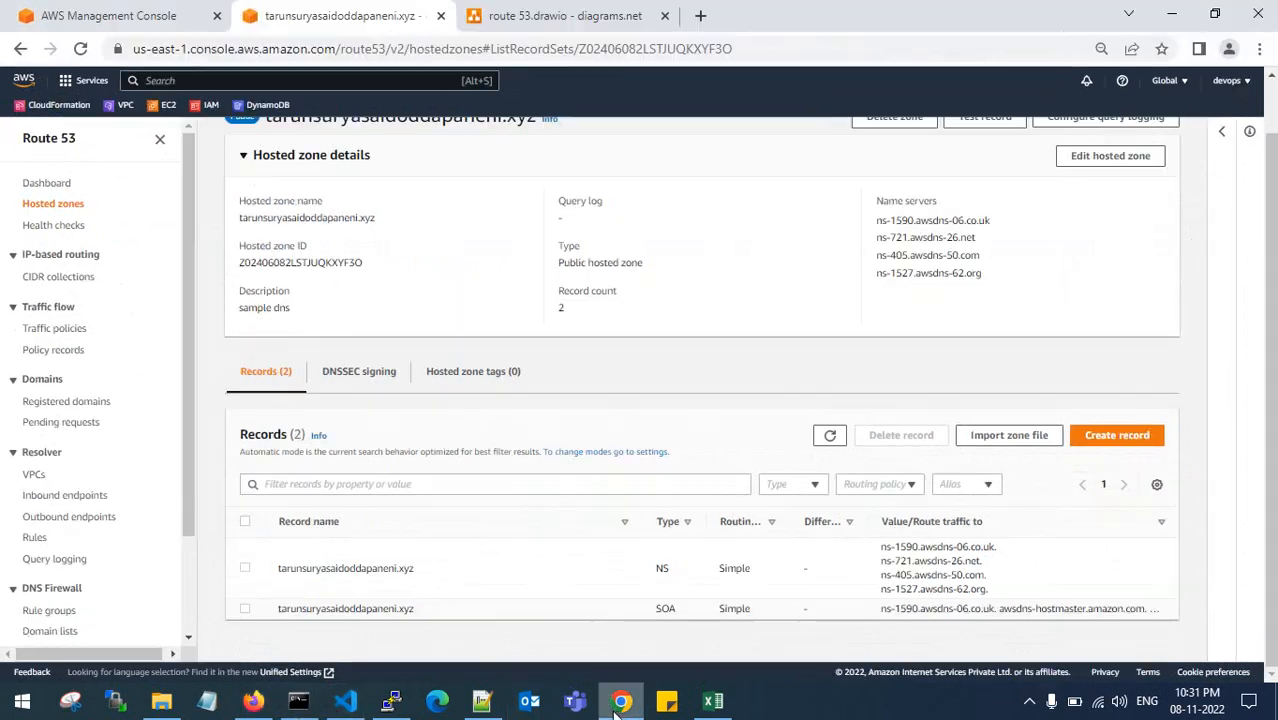
left_click(831, 437)
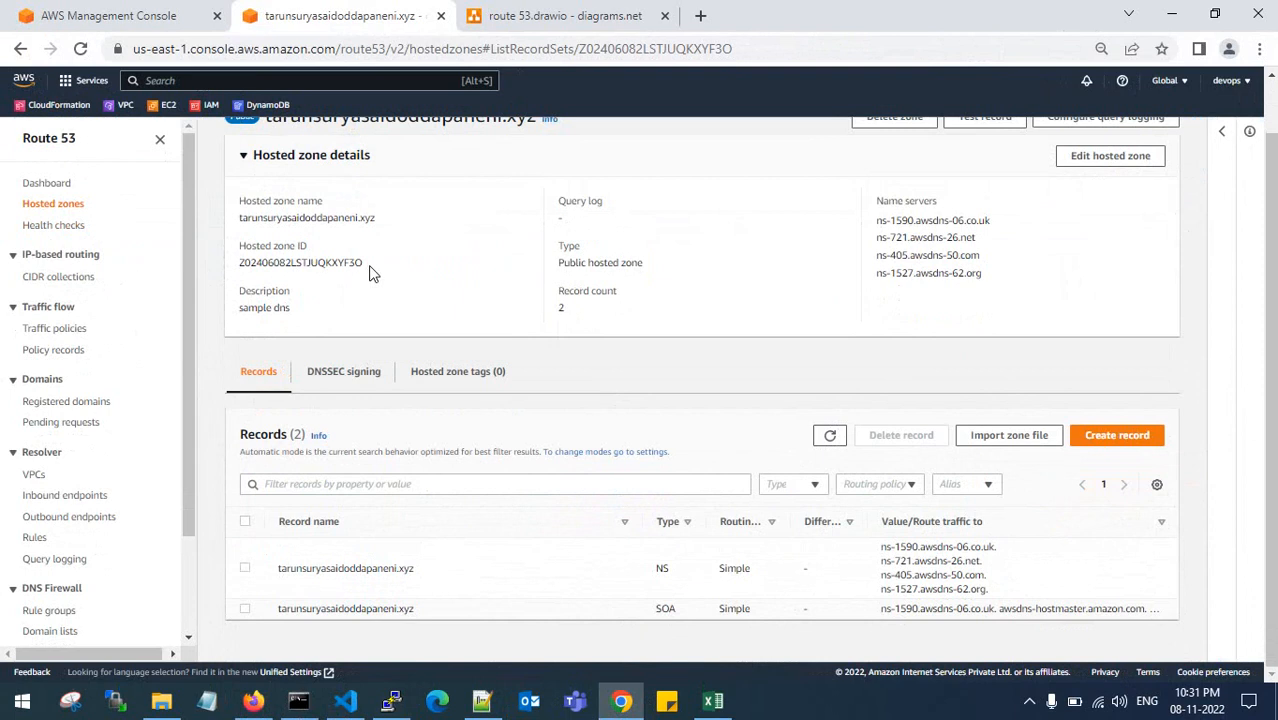
Check the destination hosted zone ID, then rerun aws route53 change-resource-record-sets in Command Prompt for Z02406082LSTJUQKXYF3O with change batch file://c:\Users\Minfy\Desktop\desktop.
scroll(371, 271, "up", 1)
left_click_drag(364, 320, 237, 328)
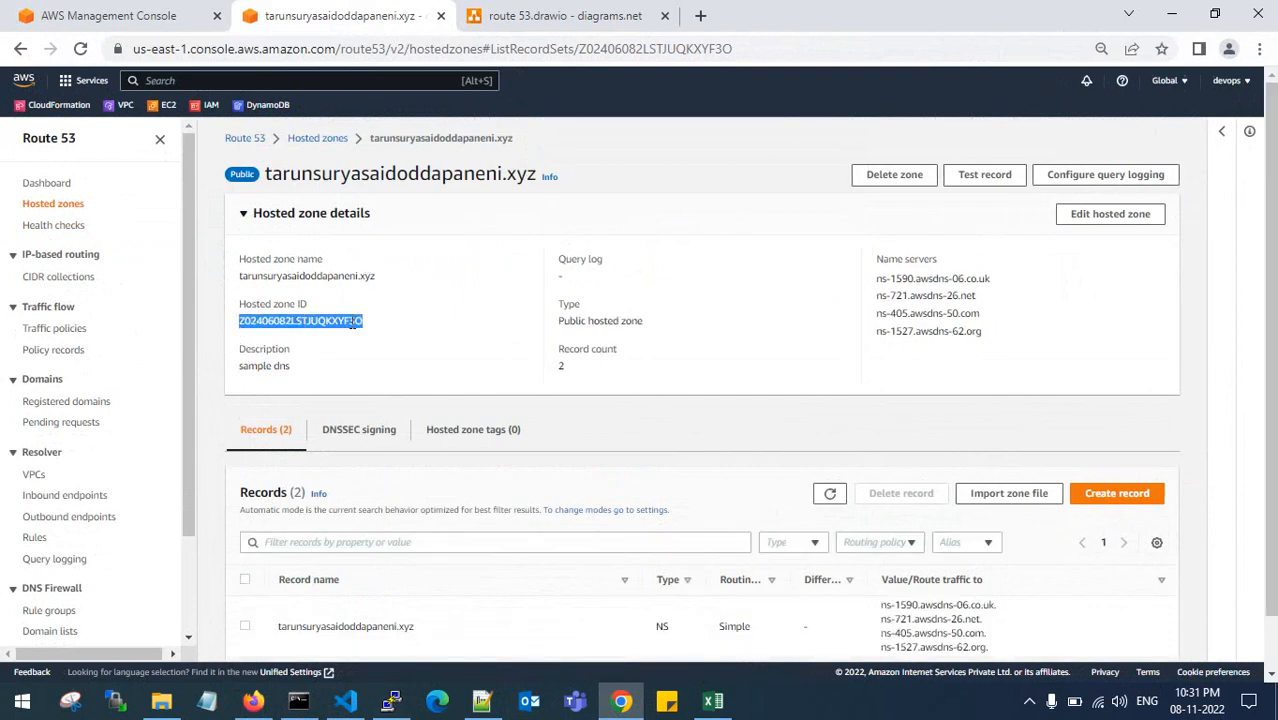
left_click(412, 514)
left_click(298, 700)
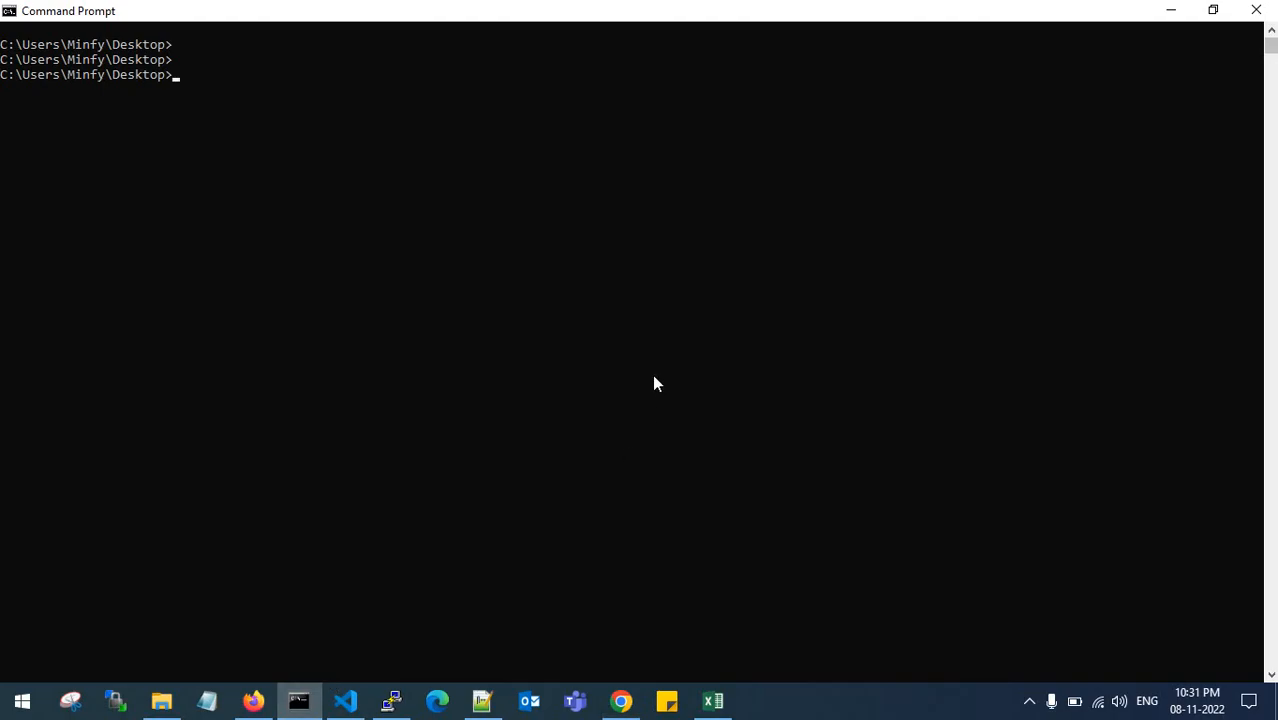
key("Up")
key("Up")
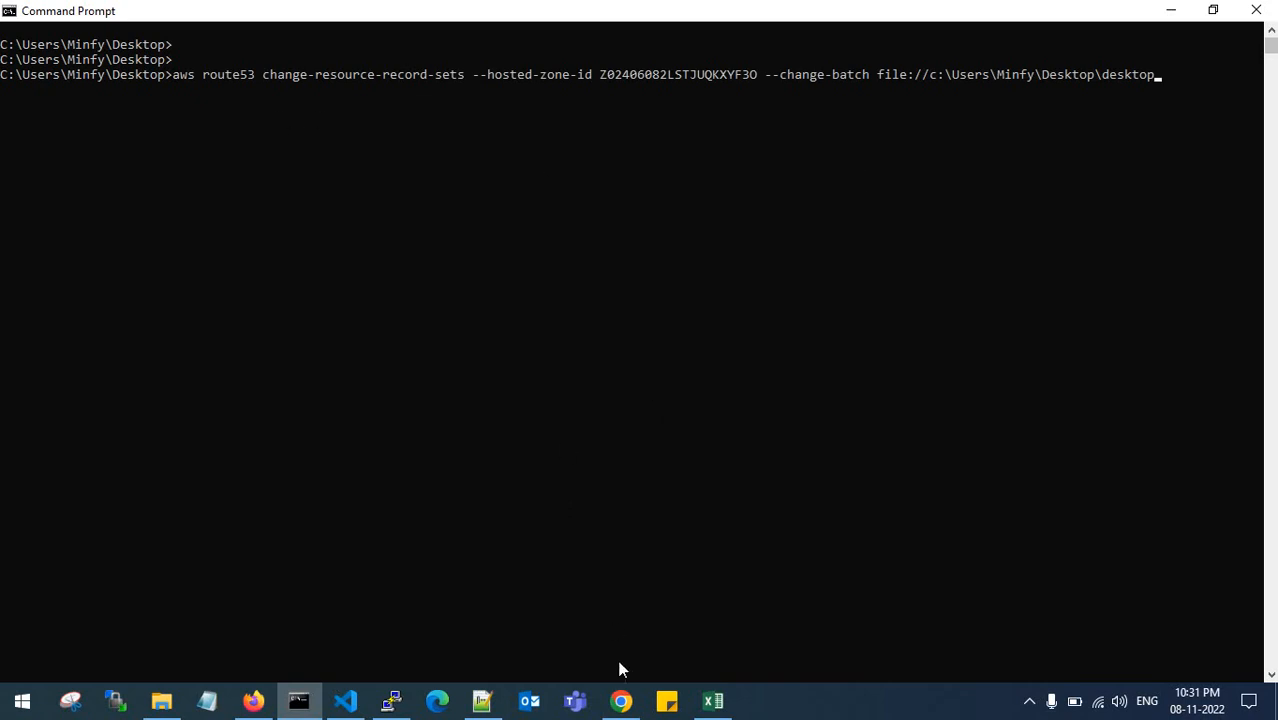
left_click(621, 700)
left_click_drag(364, 321, 352, 323)
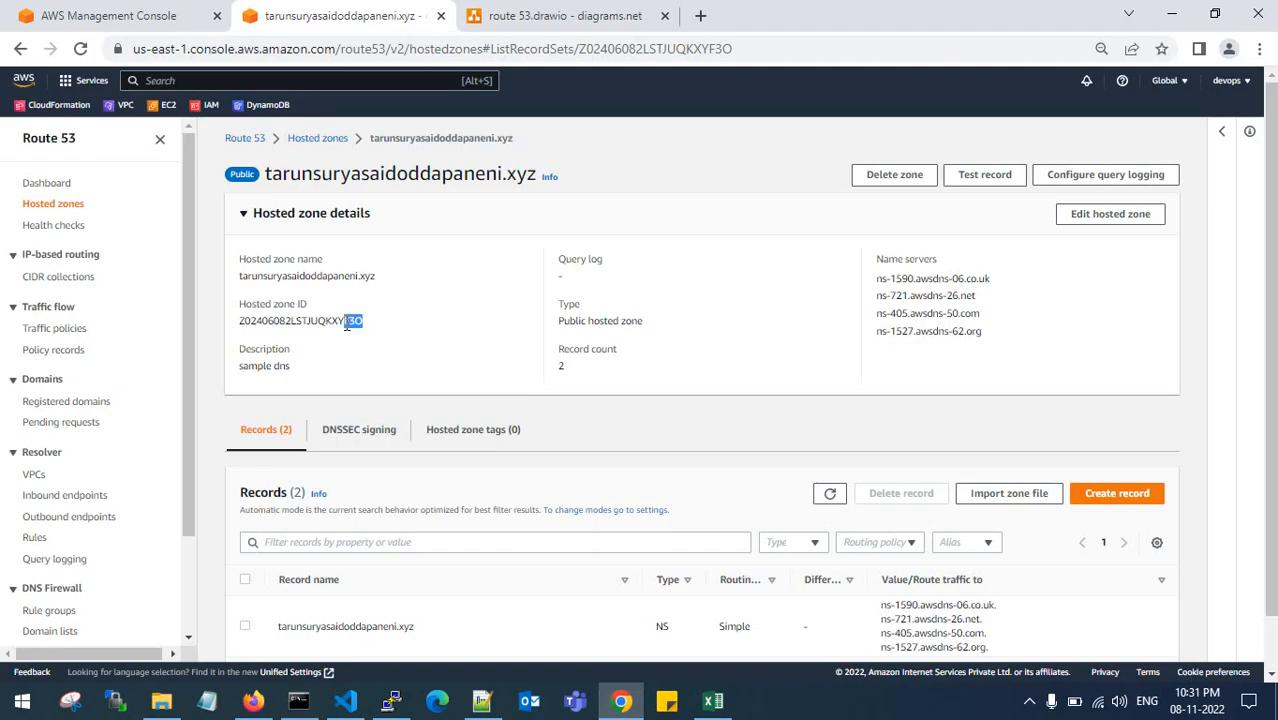
left_click(298, 700)
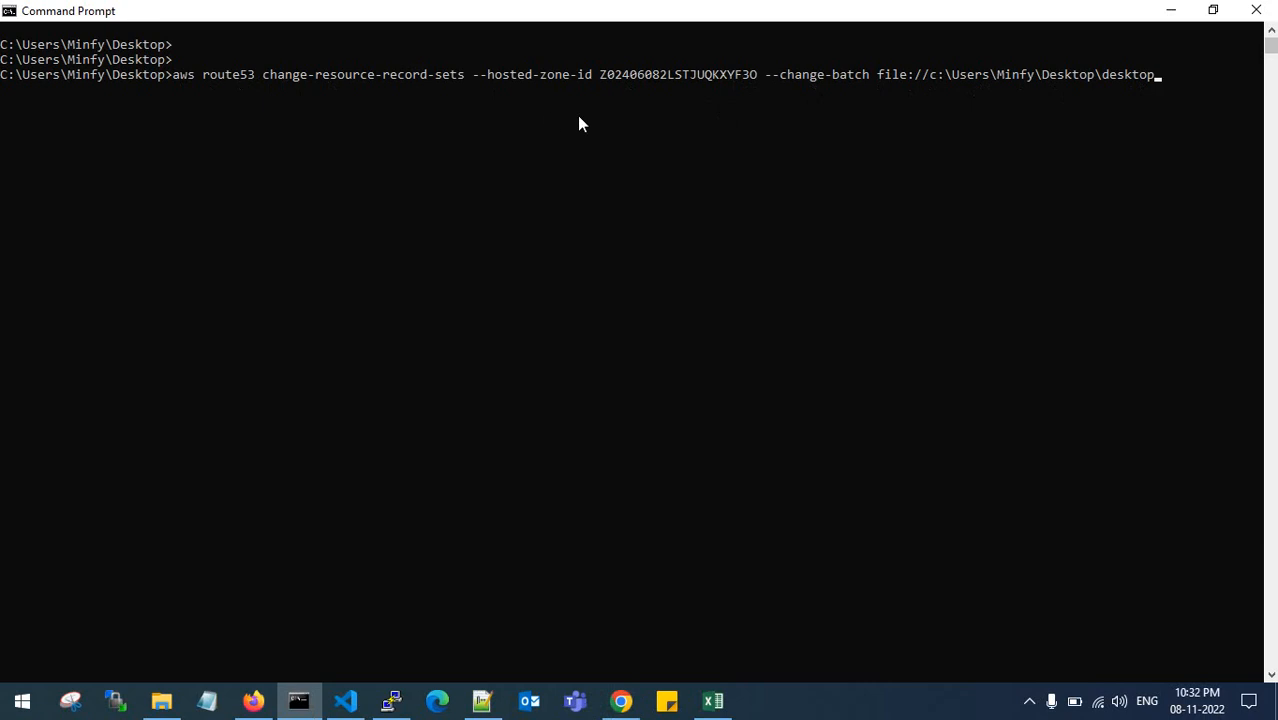
key("Return")
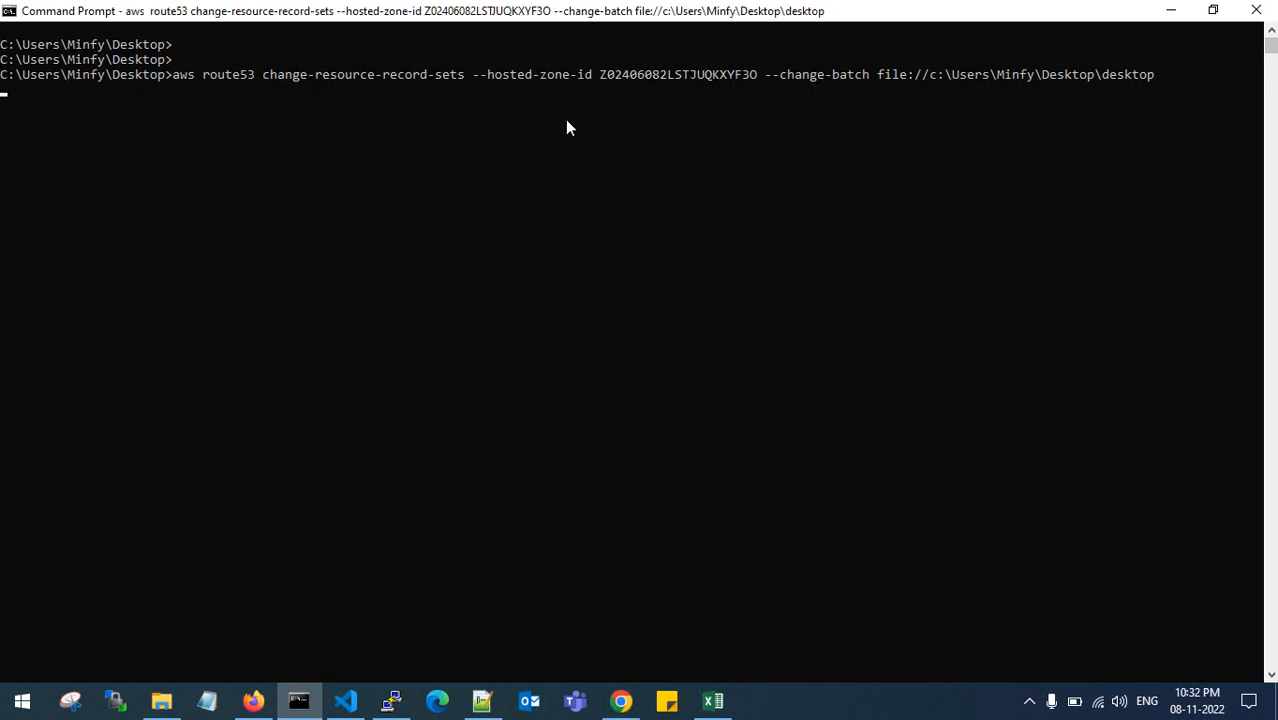
Examine the command's ChangeInfo output, including its ID, status, submission time and comment.
left_click(620, 702)
scroll(785, 500, "down", 1)
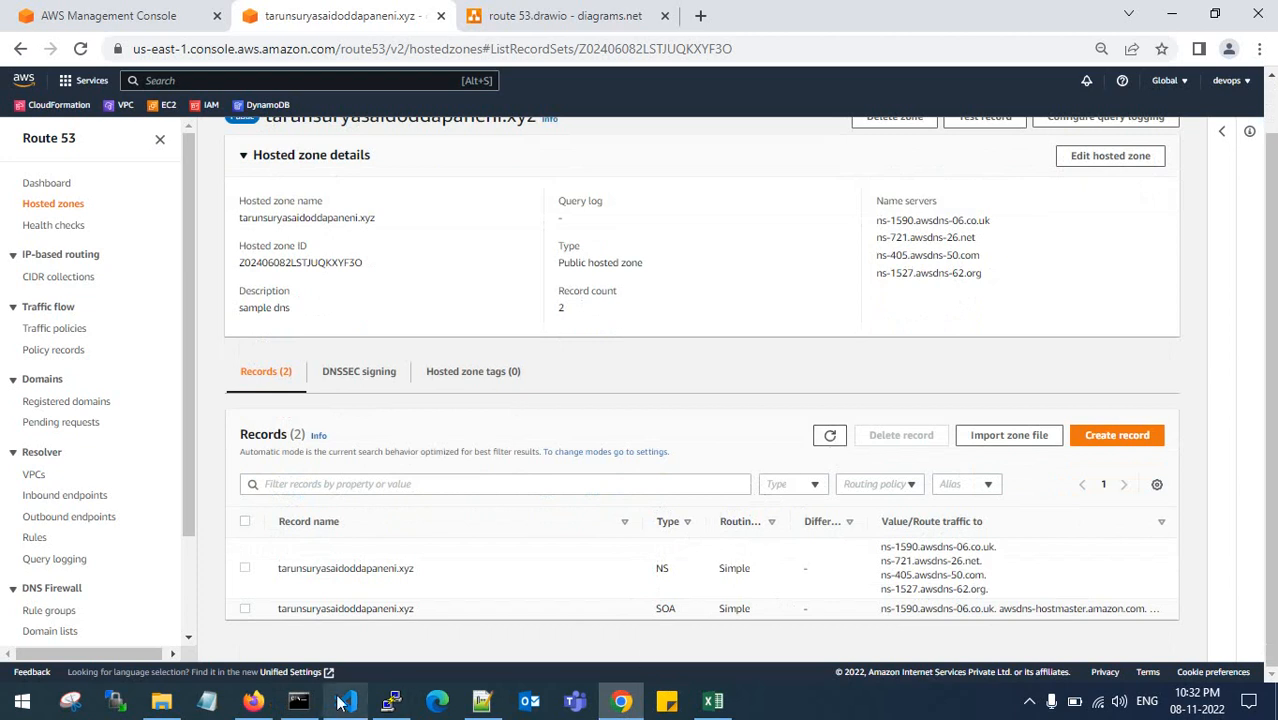
left_click(298, 700)
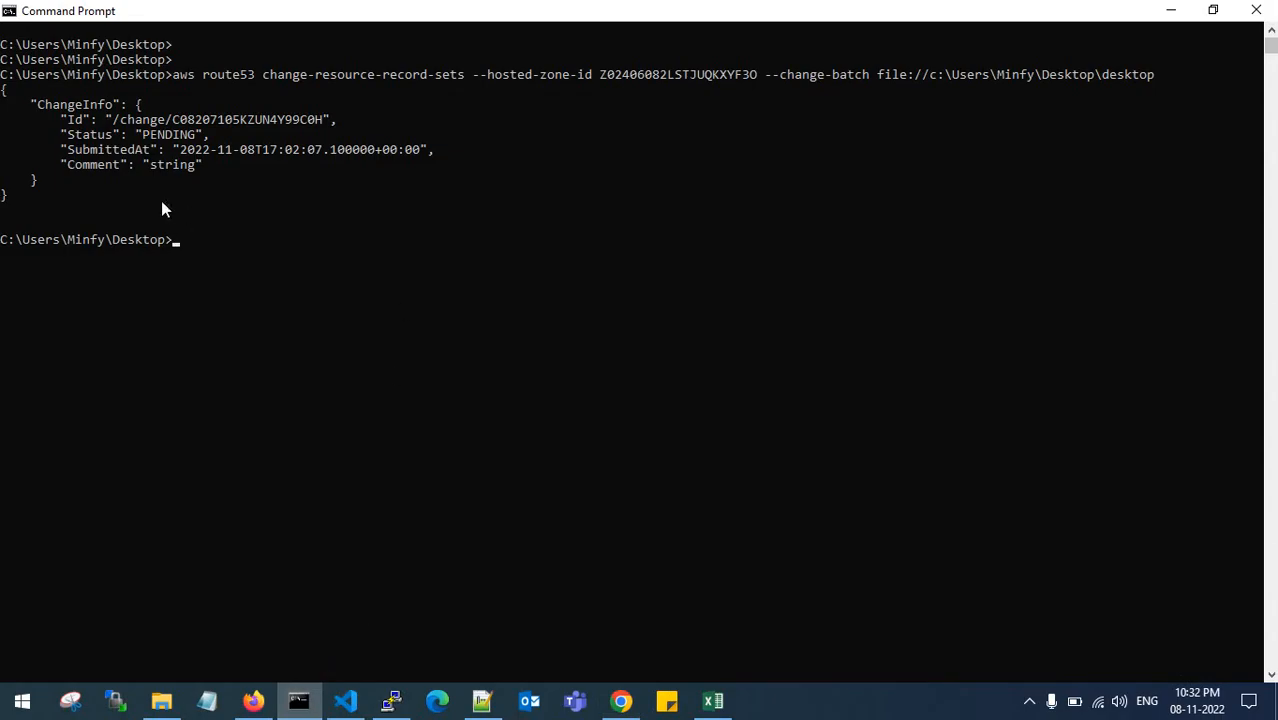
left_click_drag(30, 102, 112, 198)
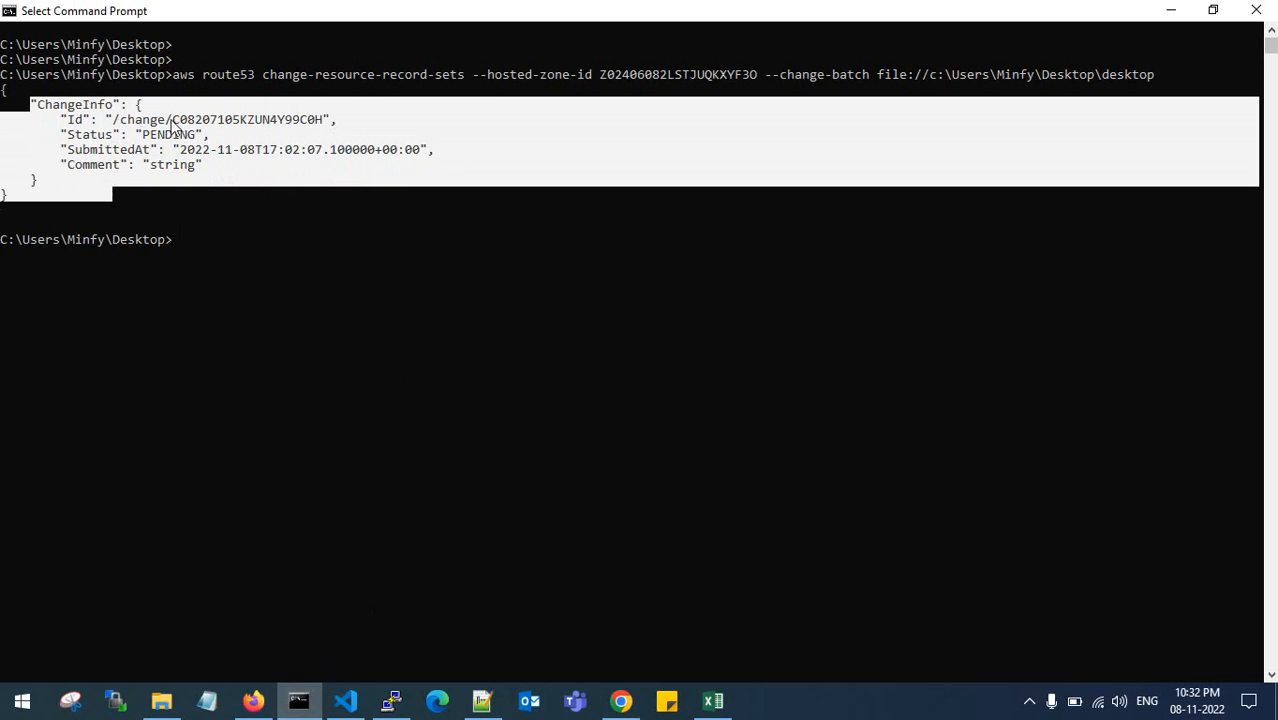
left_click_drag(166, 119, 282, 120)
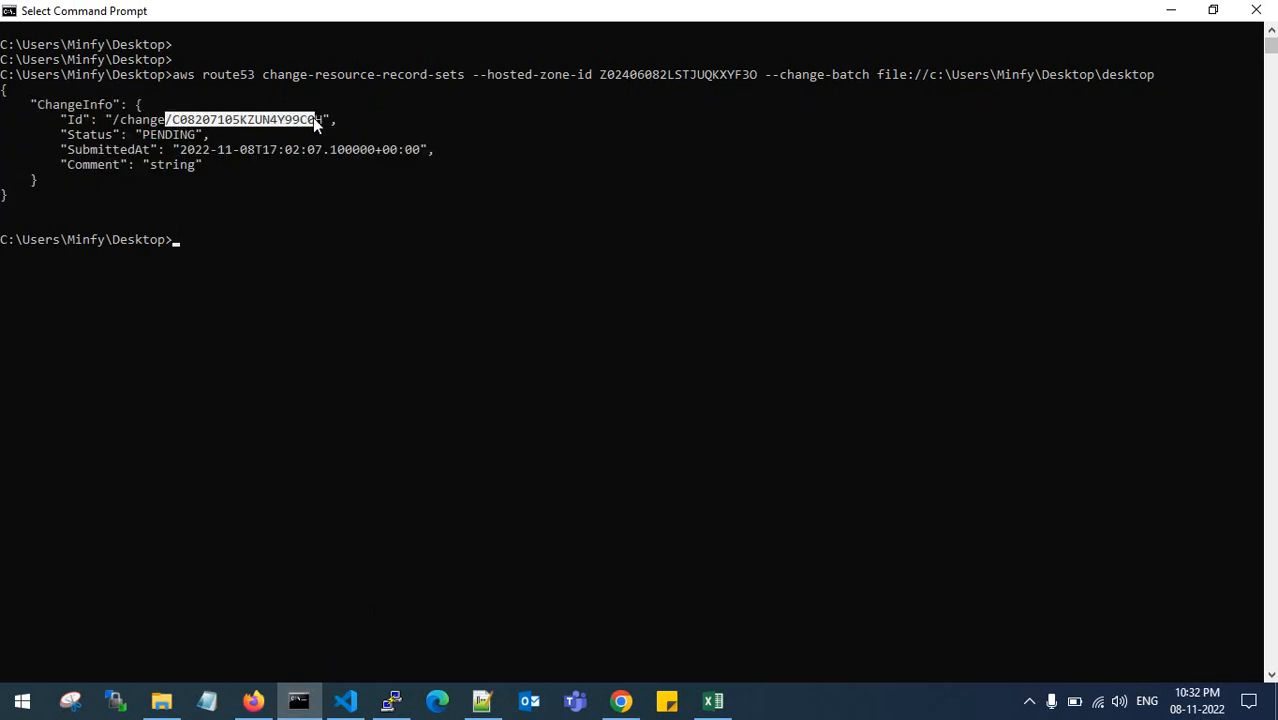
left_click(312, 120)
left_click_drag(169, 120, 317, 121)
left_click_drag(145, 137, 438, 150)
left_click(370, 148)
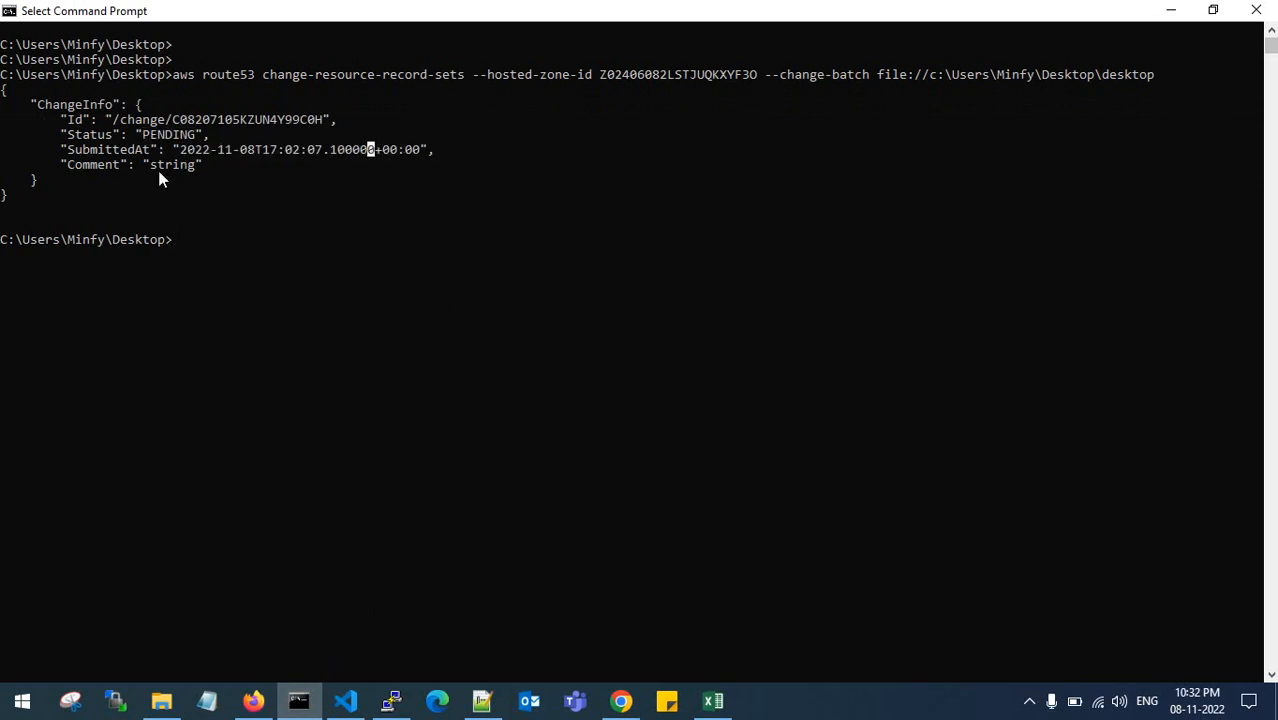
left_click_drag(150, 165, 193, 162)
left_click(191, 165)
left_click_drag(3, 73, 30, 228)
left_click(160, 210)
Refresh the destination hosted zone's records in Chrome and show the CNAME record's details.
left_click(621, 701)
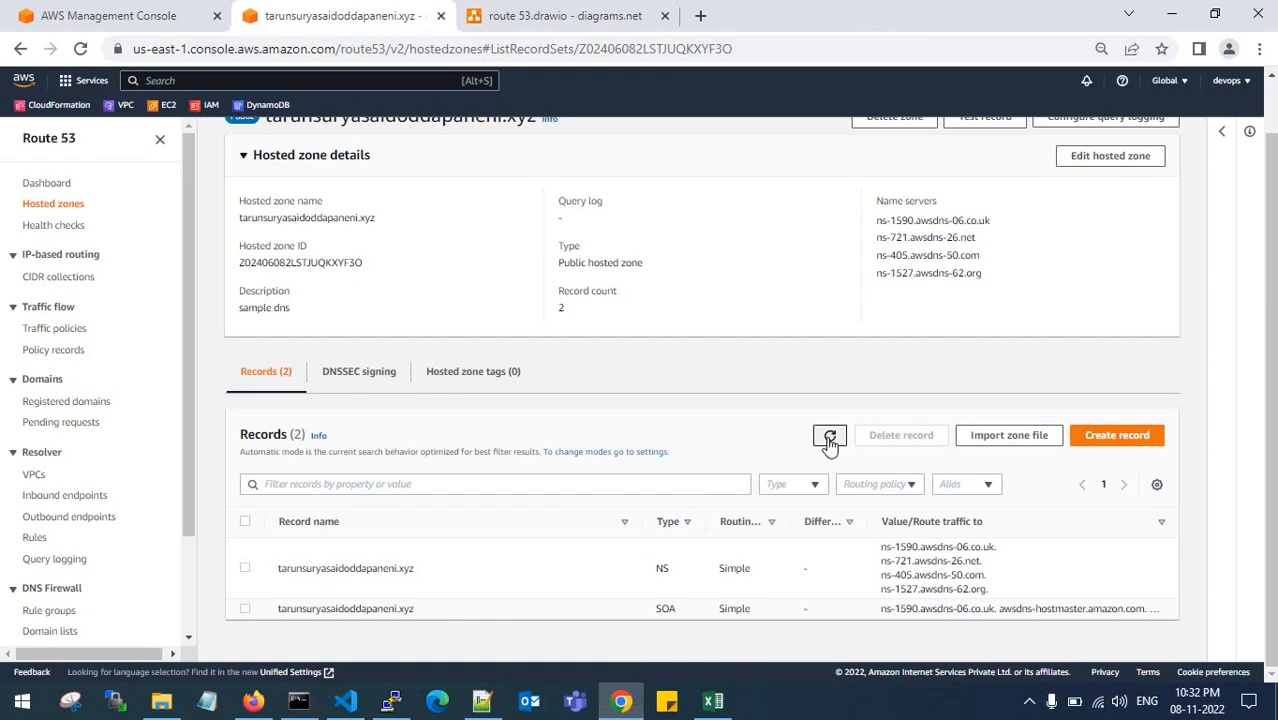
left_click(829, 438)
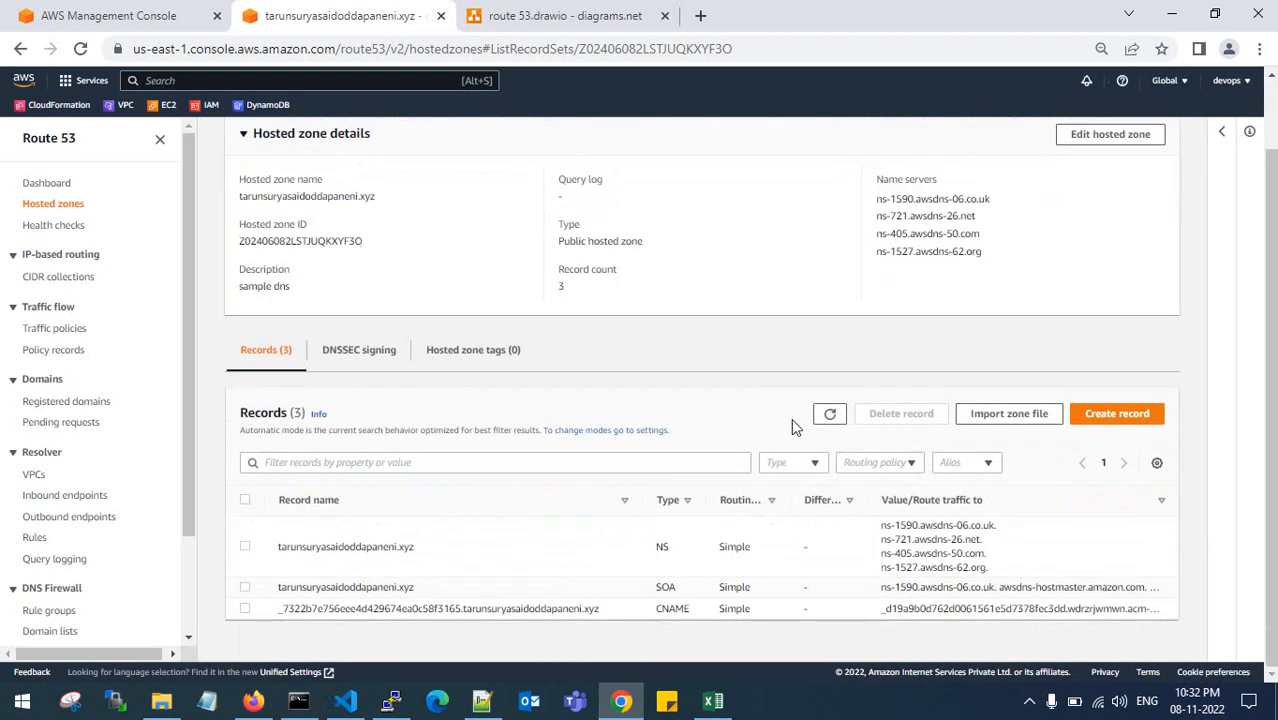
left_click_drag(278, 608, 604, 612)
left_click(353, 628)
left_click(245, 609)
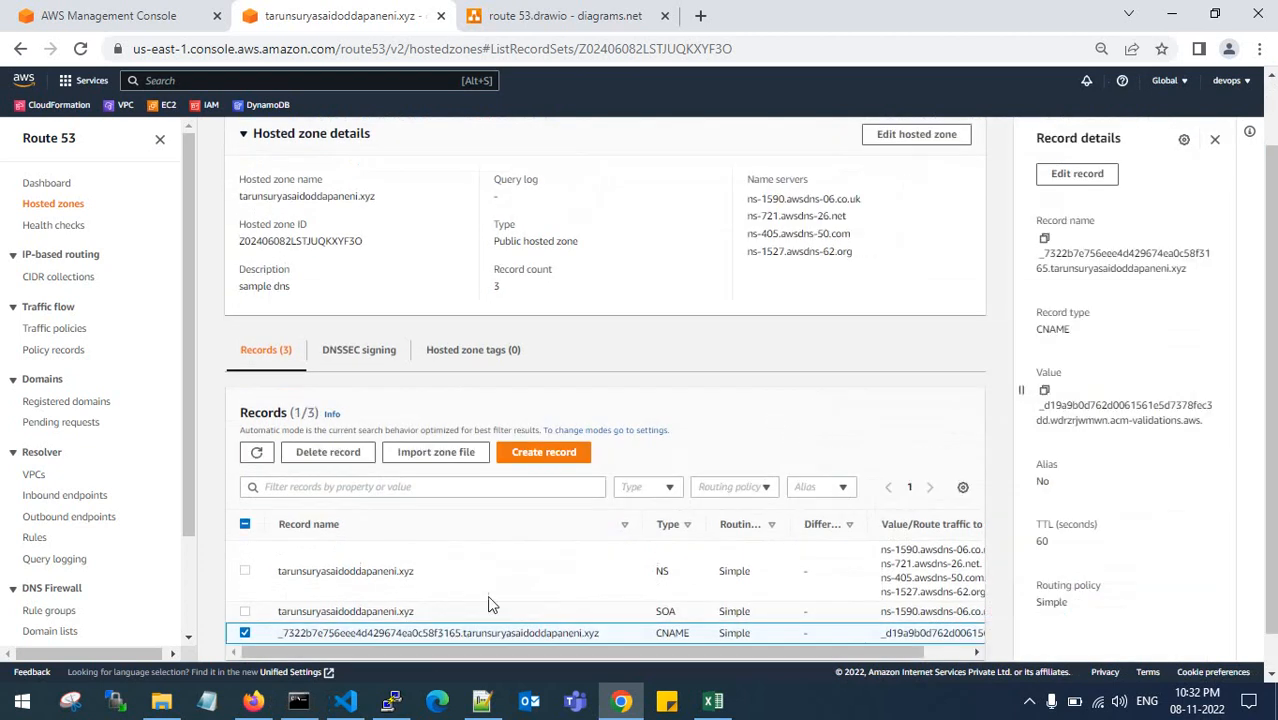
scroll(491, 604, "down", 1)
Compare the CNAME record's name, value and TTL with the source zone's record in Firefox, then close the destination record's details.
left_click(265, 710)
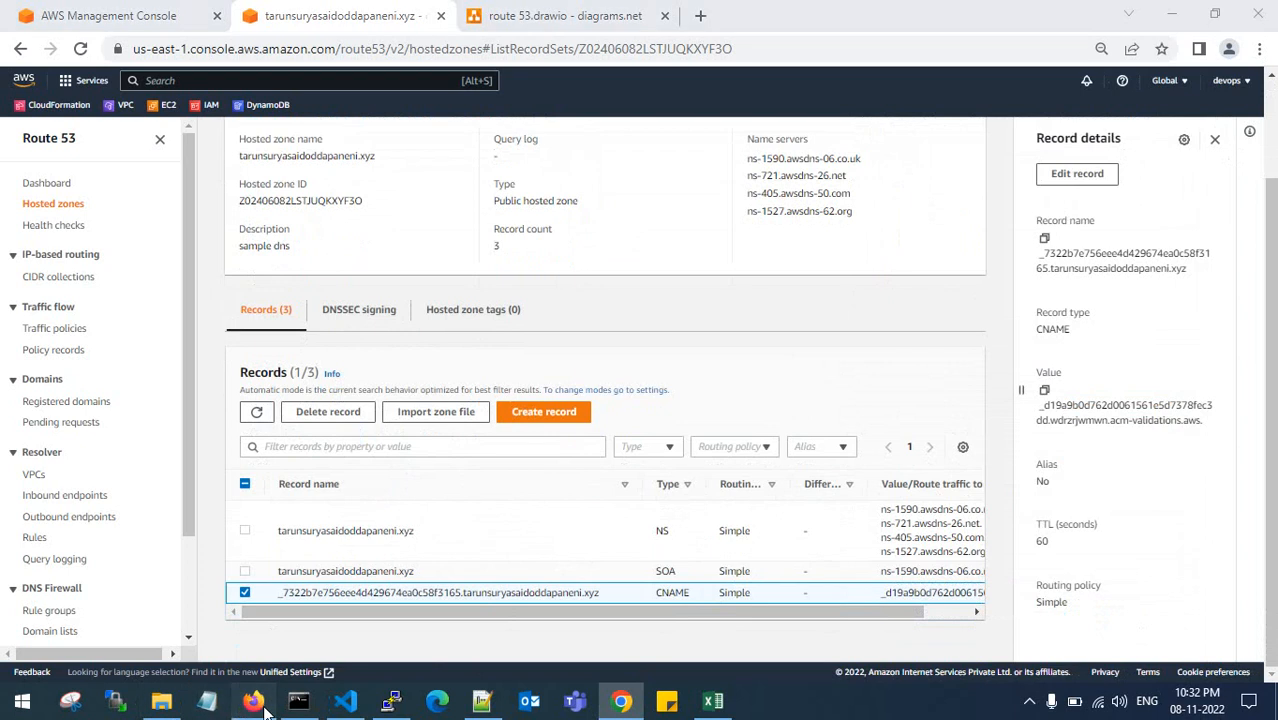
left_click(263, 610)
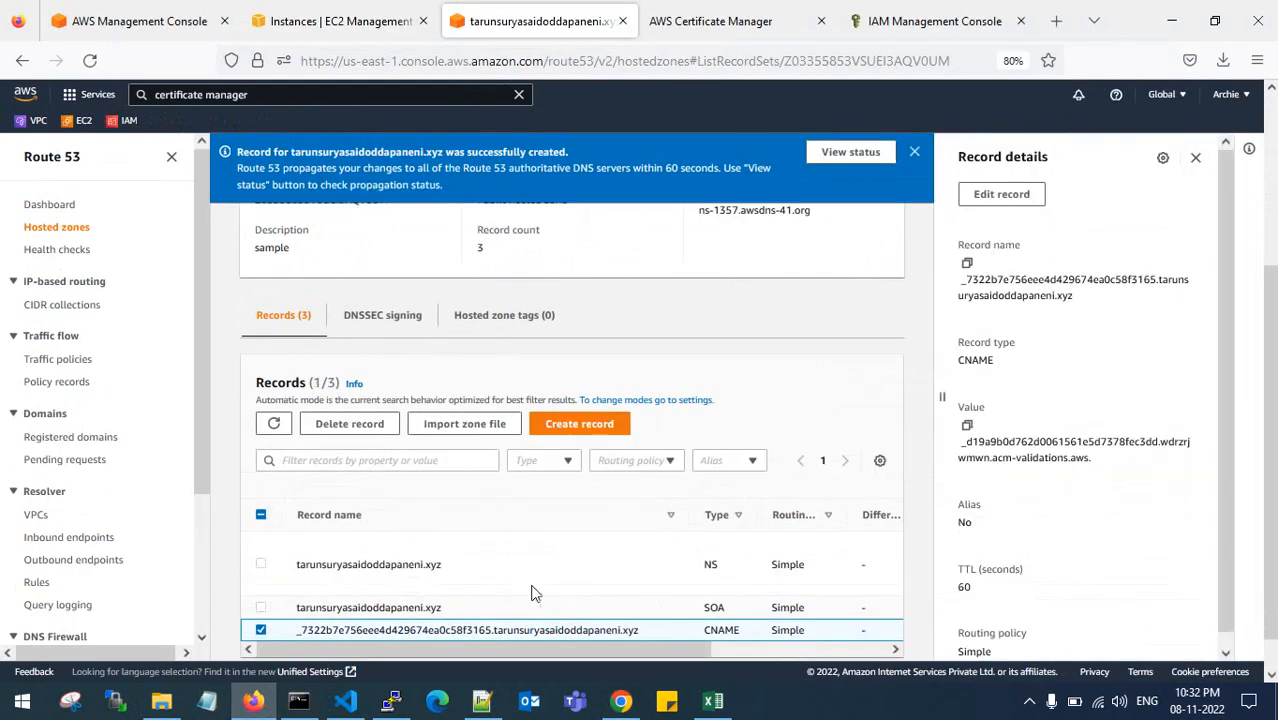
scroll(533, 593, "down", 1)
left_click_drag(705, 610, 891, 609)
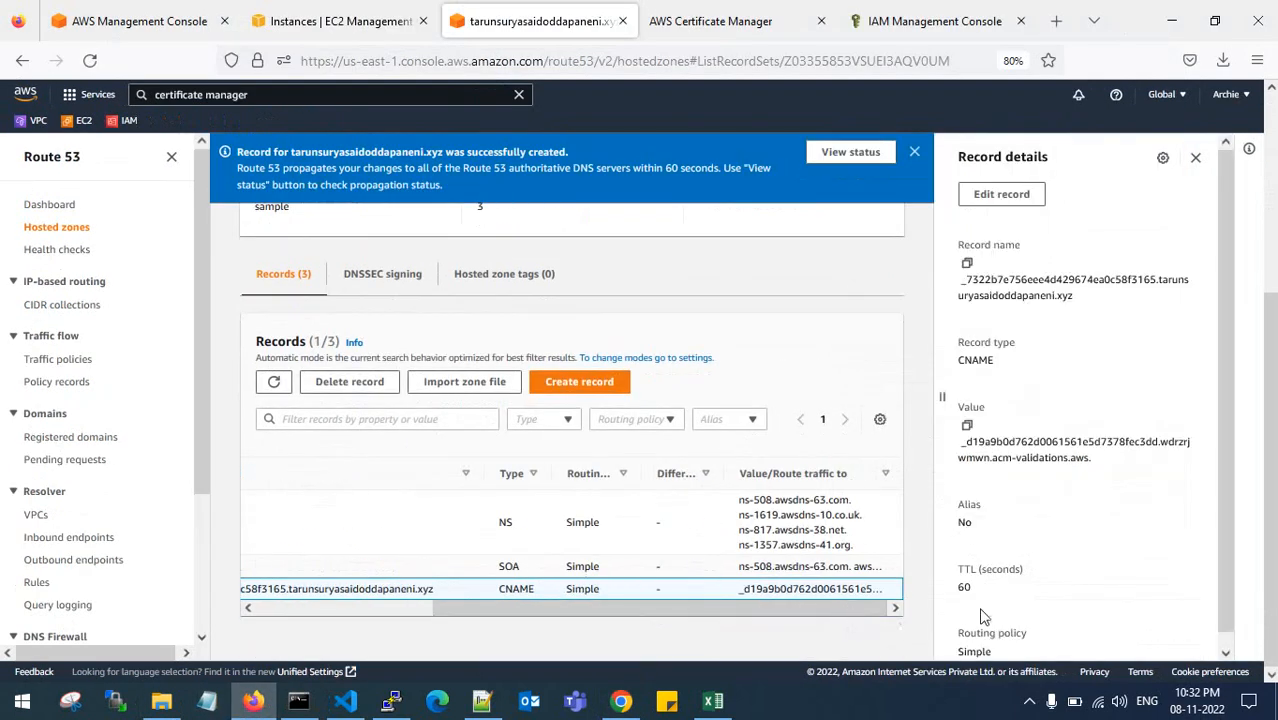
left_click(621, 700)
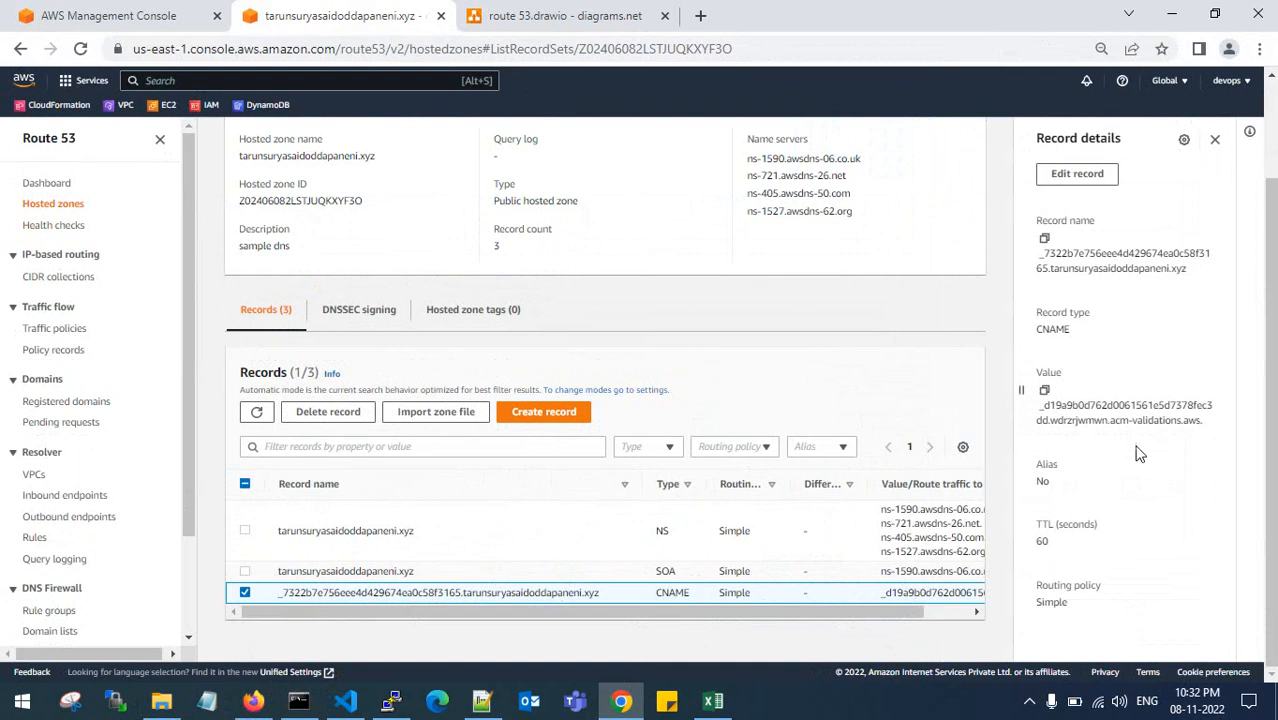
scroll(1088, 490, "up", 2)
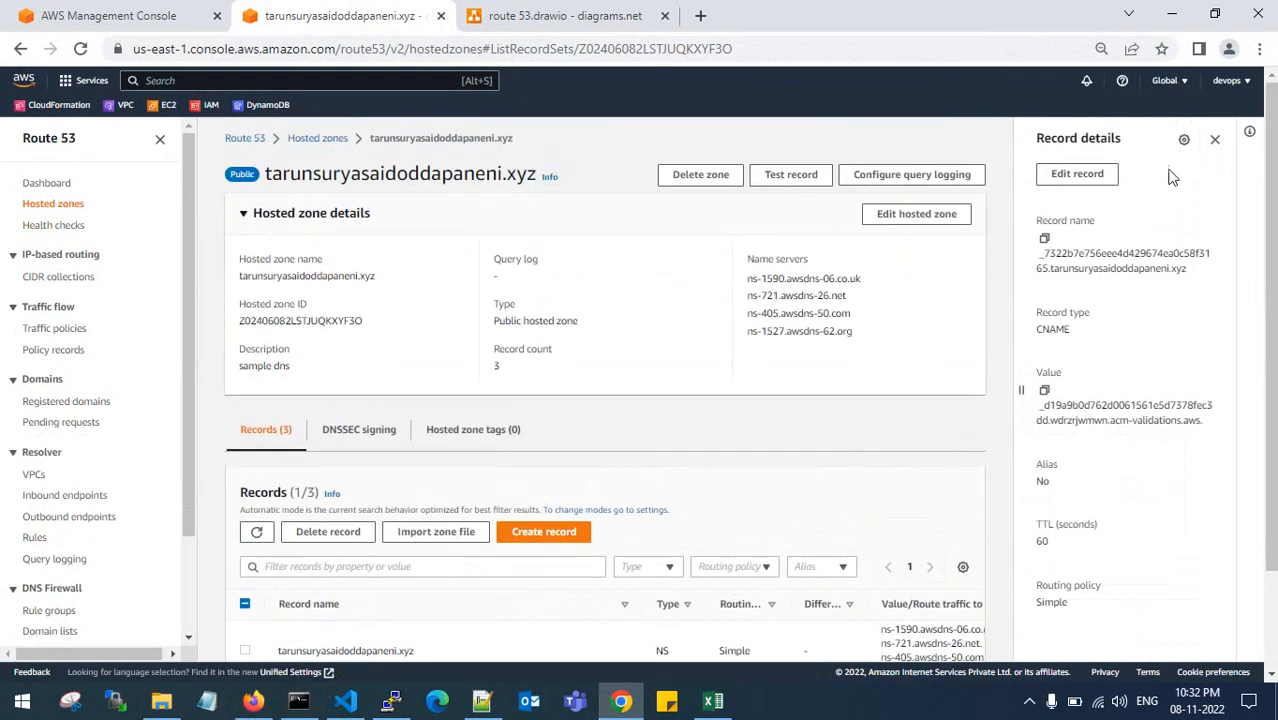
left_click(1215, 139)
scroll(680, 465, "down", 2)
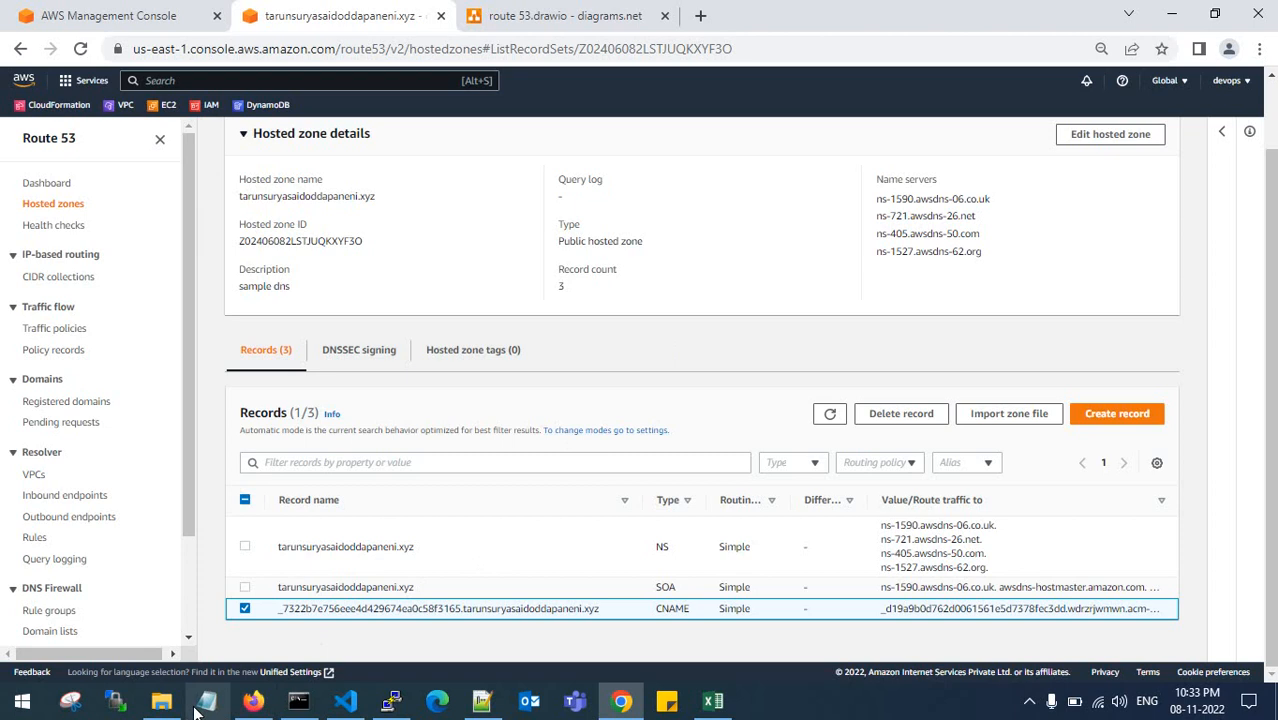
Minimize the browsers and open the route53 records migration file from Projects > IMP DOCS > route53 migration steps in a maximized Notepad window.
left_click(1171, 12)
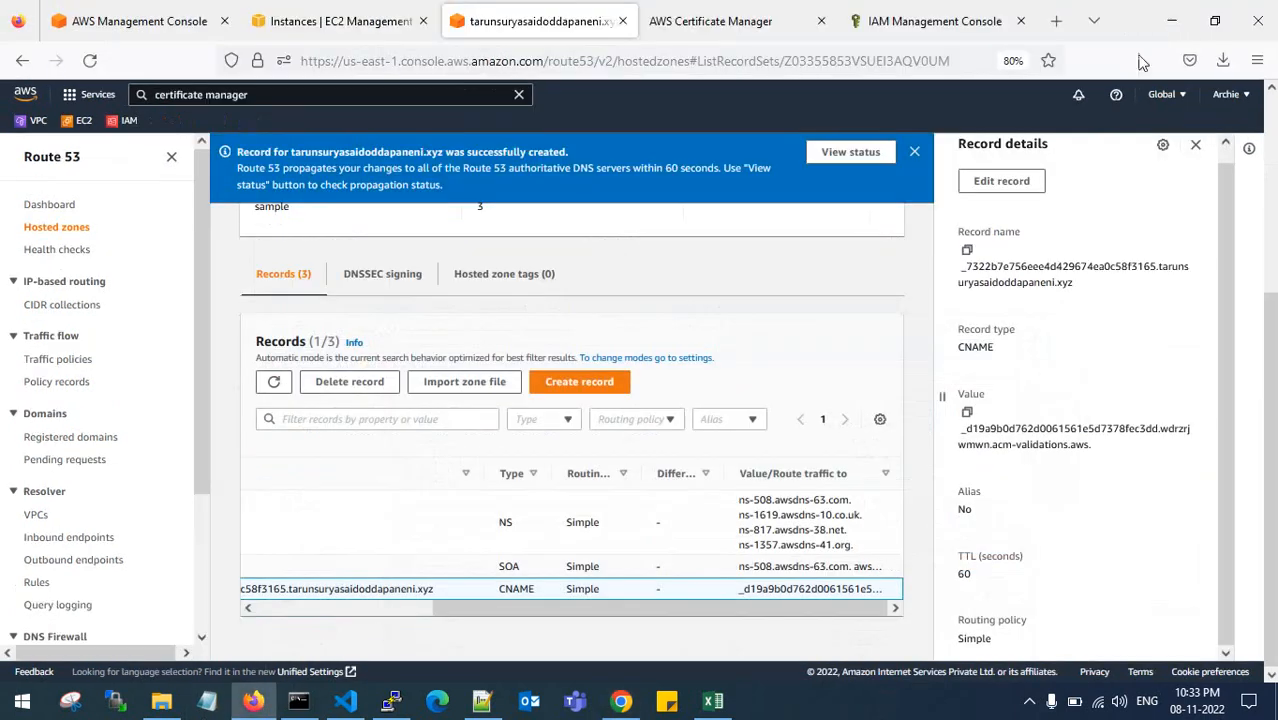
left_click(1176, 14)
left_click(1176, 14)
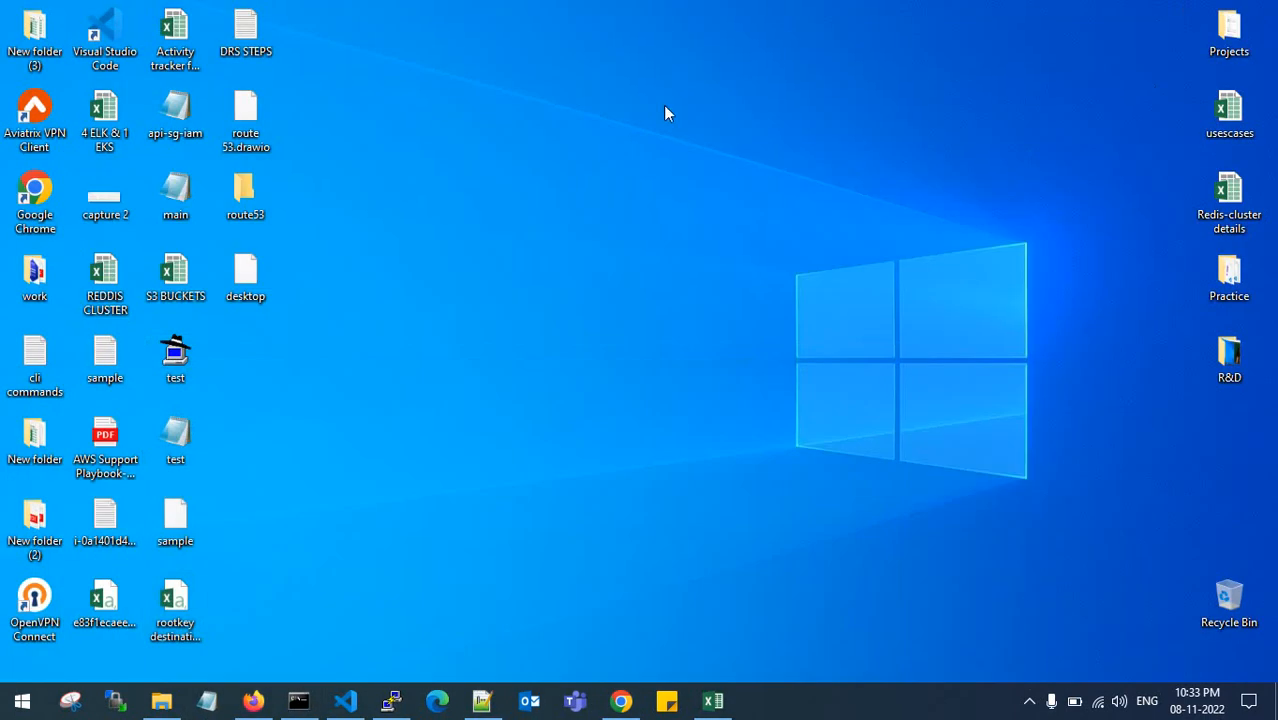
right_click(665, 107)
right_click(617, 118)
left_click(662, 171)
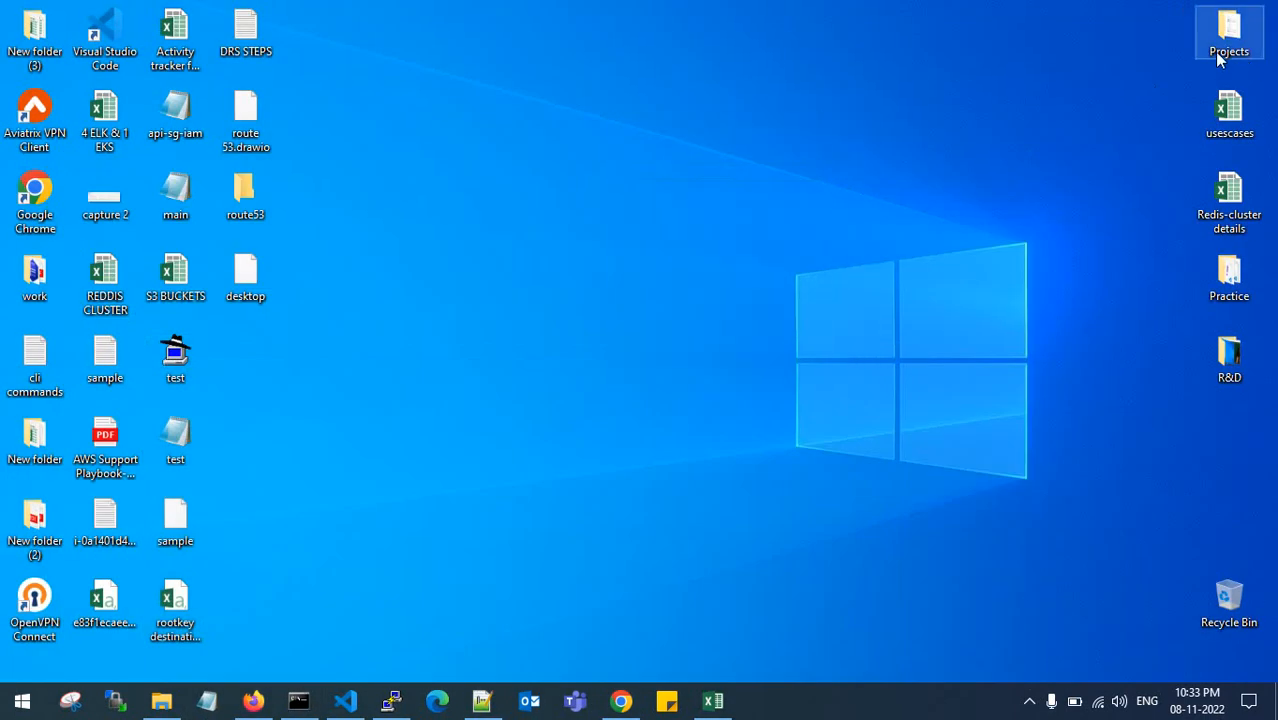
double_click(1225, 40)
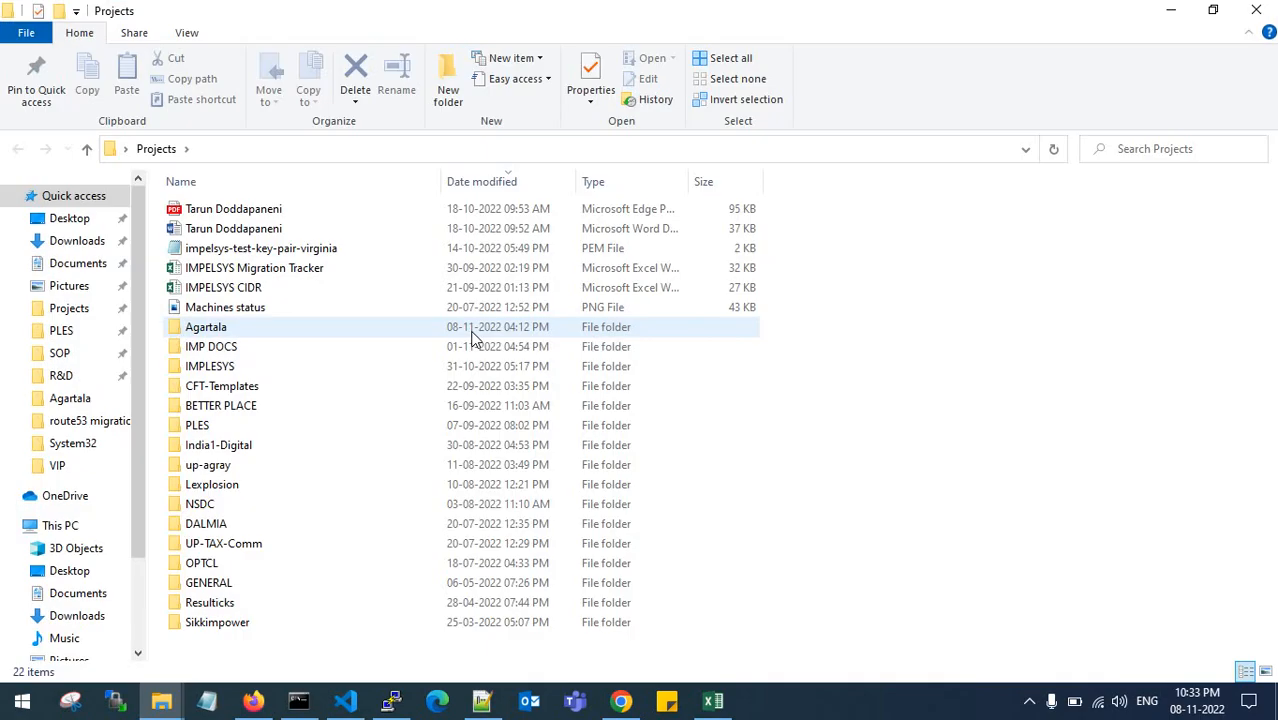
double_click(264, 348)
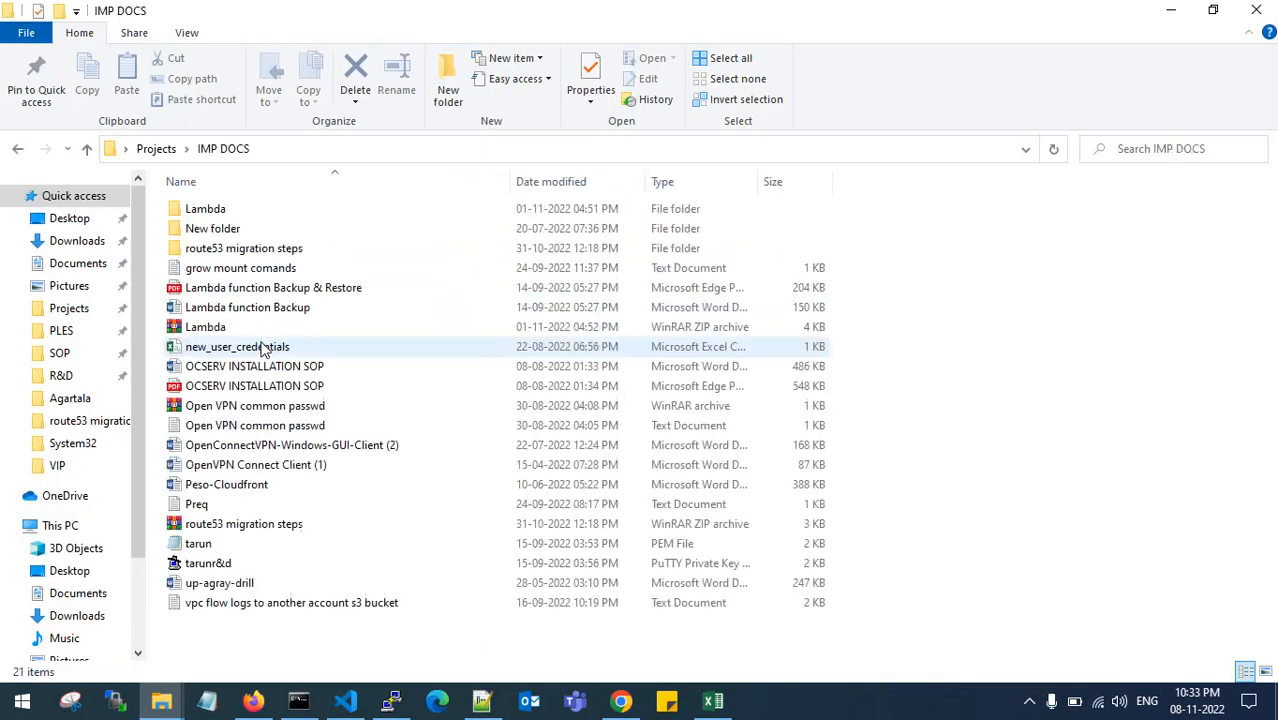
double_click(250, 248)
double_click(268, 268)
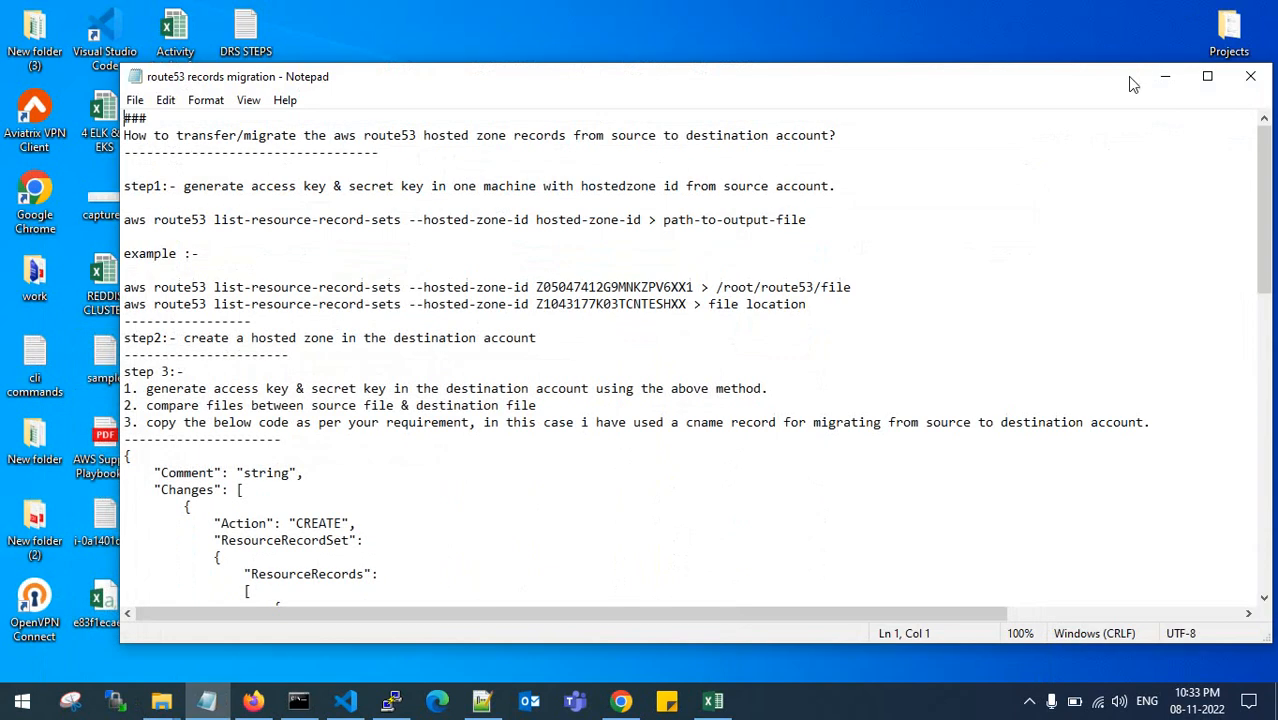
double_click(965, 8)
Read the notes on migrating alias records, including the AliasTarget JSON and the change batch file size limits.
scroll(385, 531, "down", 12)
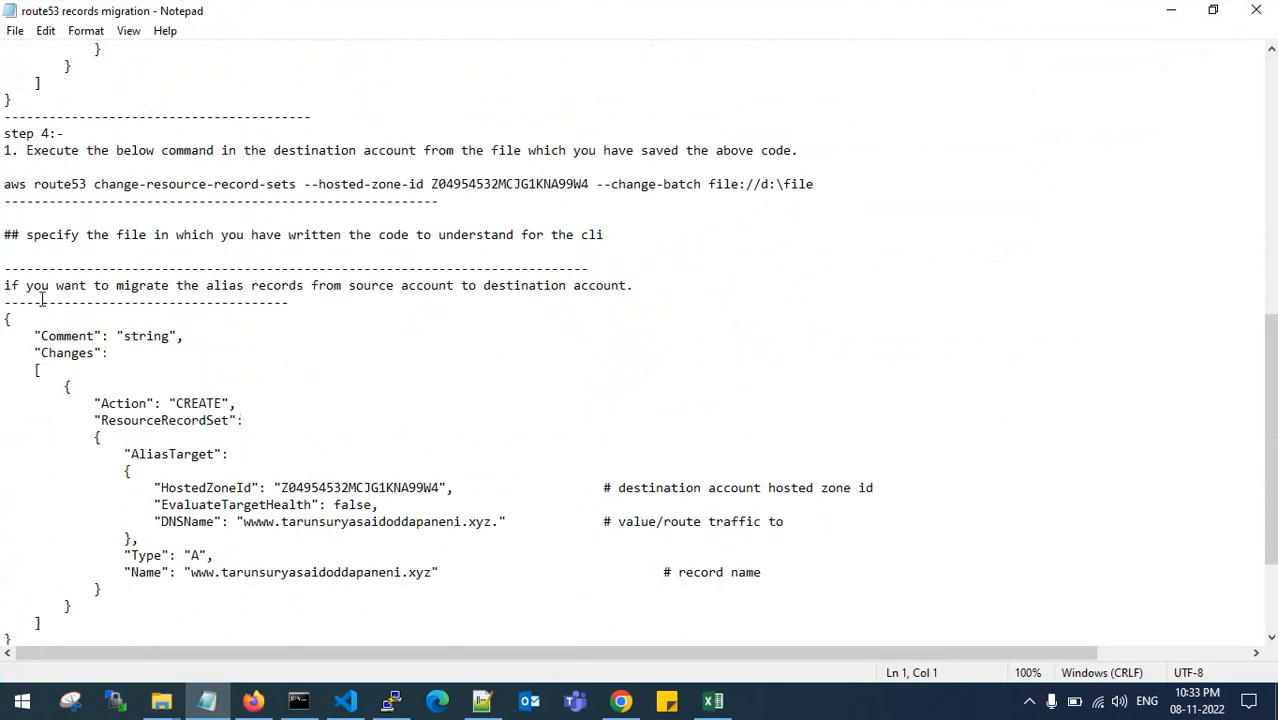
left_click_drag(207, 285, 567, 285)
left_click(568, 285)
scroll(222, 482, "down", 2)
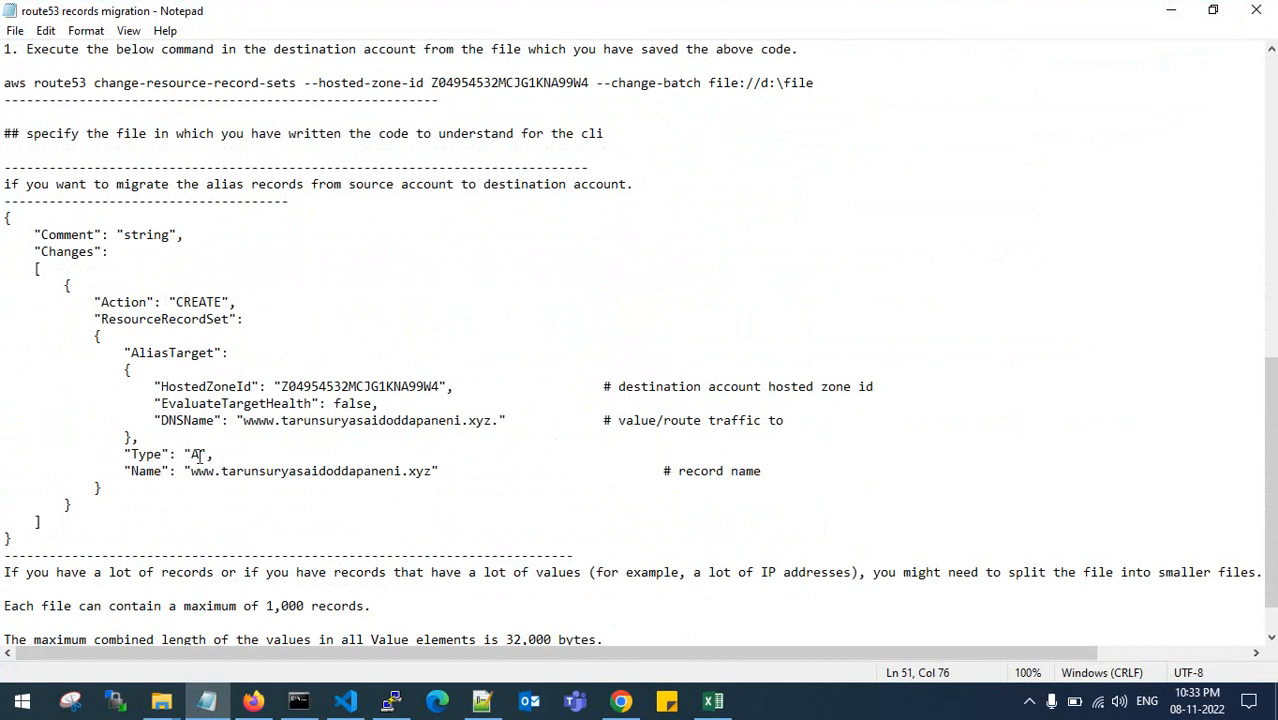
scroll(198, 455, "down", 1)
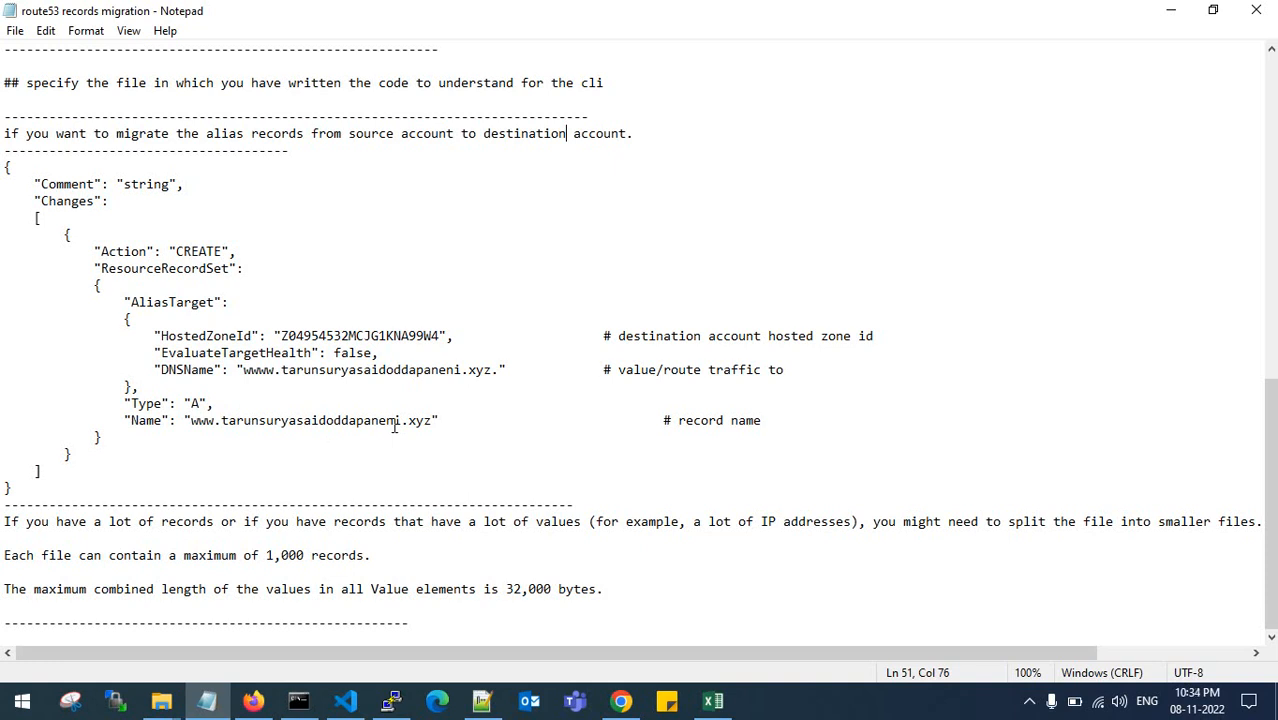
left_click_drag(597, 590, 508, 590)
left_click(507, 589)
mouse_move(603, 589)
left_mouse_down()
mouse_move(507, 589)
mouse_move(597, 589)
left_mouse_up()
left_click(504, 589)
left_click(599, 589)
Review the migration notes again from the start through step 3, then minimize the file.
scroll(509, 489, "up", 5)
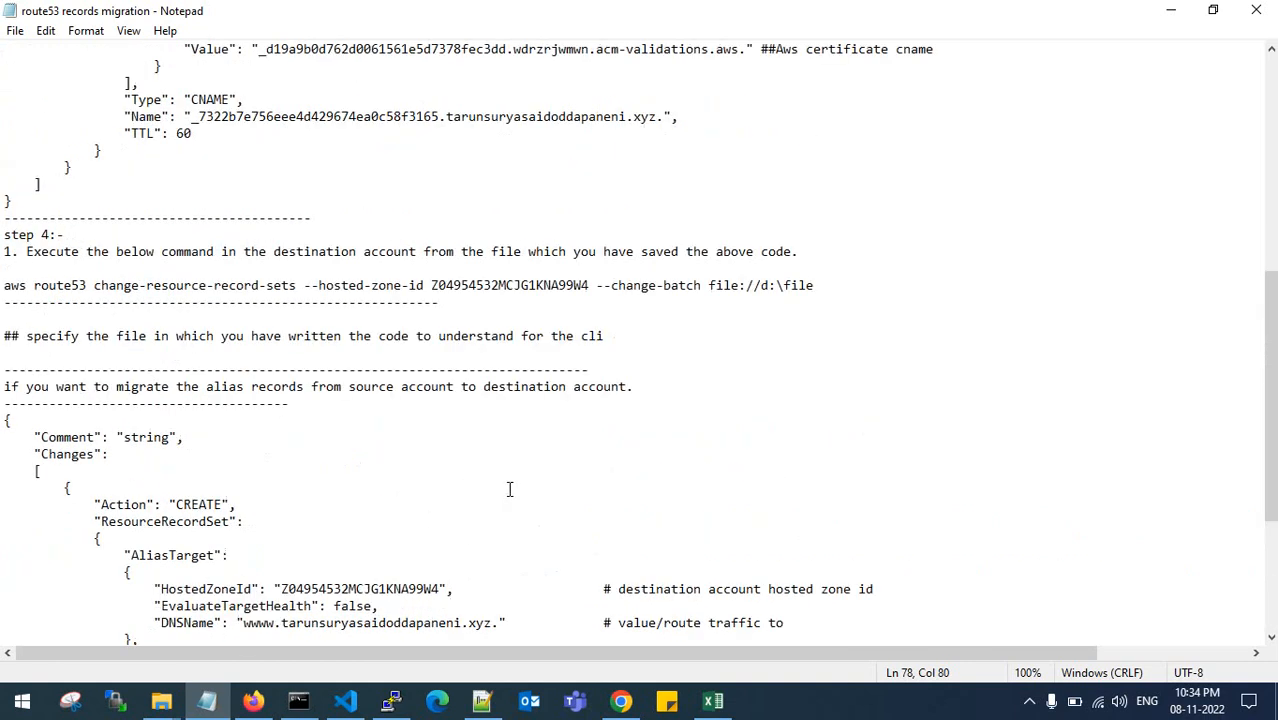
scroll(509, 489, "up", 10)
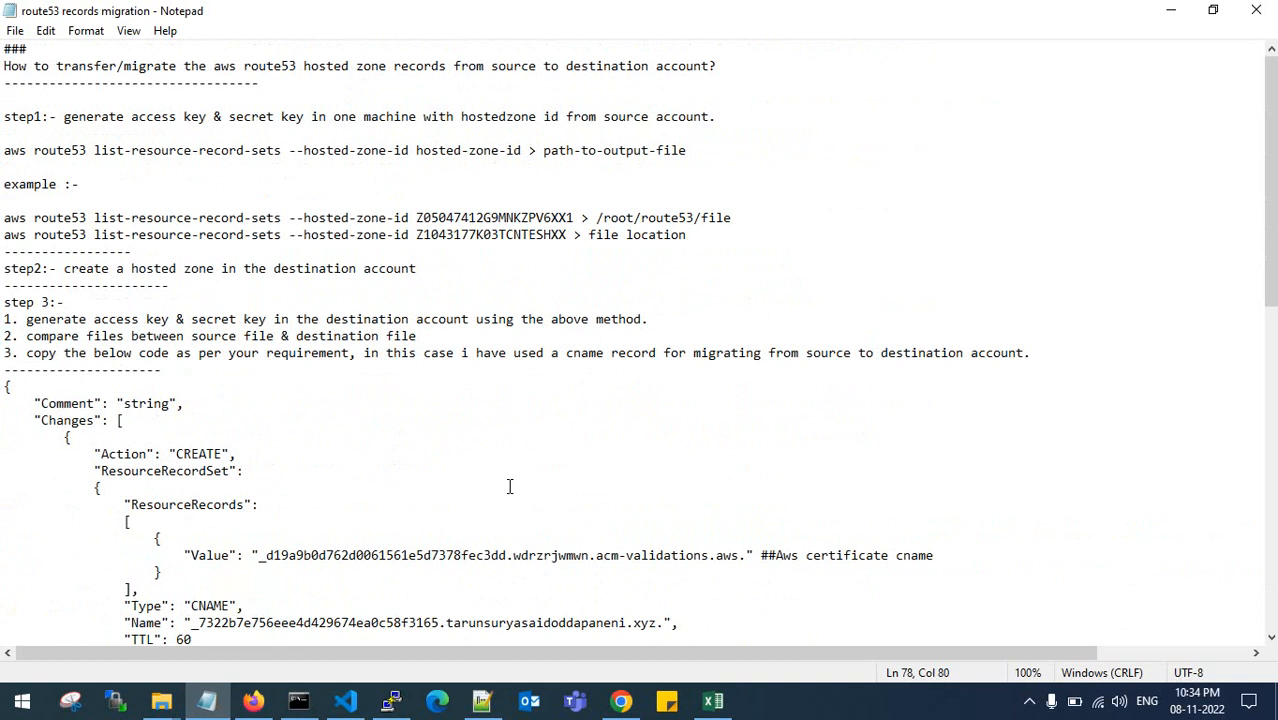
scroll(510, 487, "down", 3)
scroll(509, 486, "up", 3)
left_click(1173, 9)
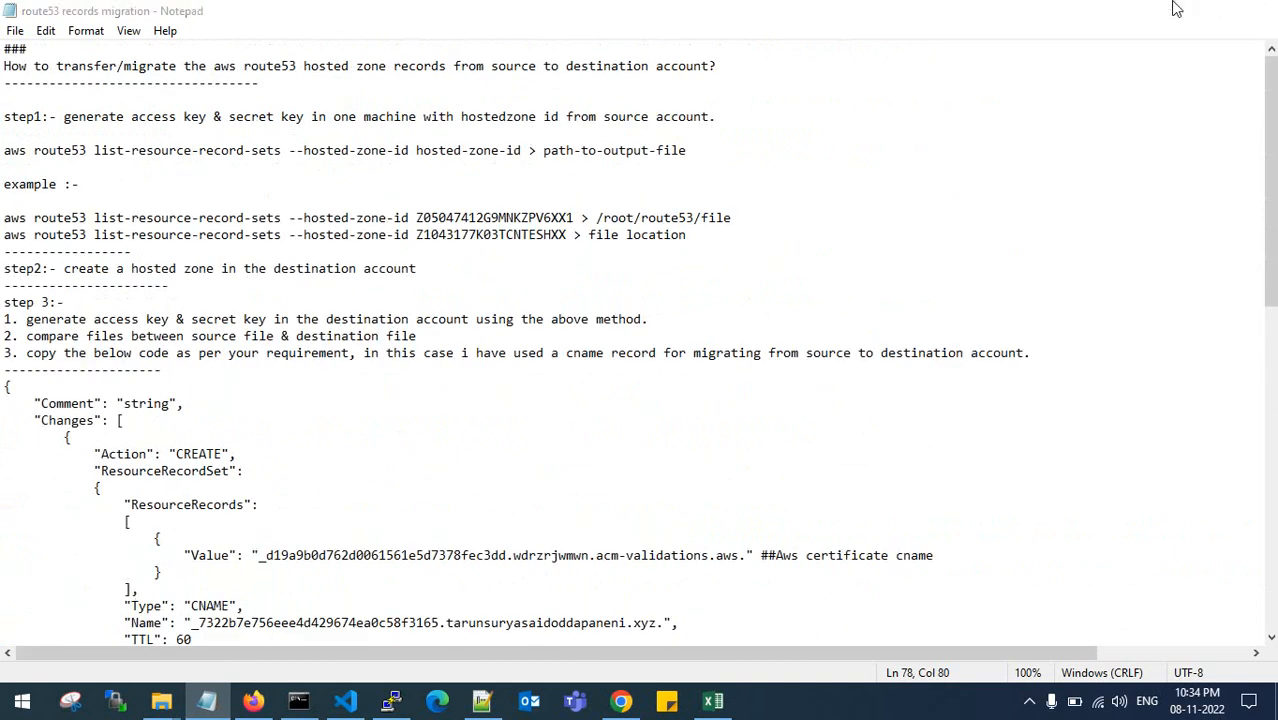